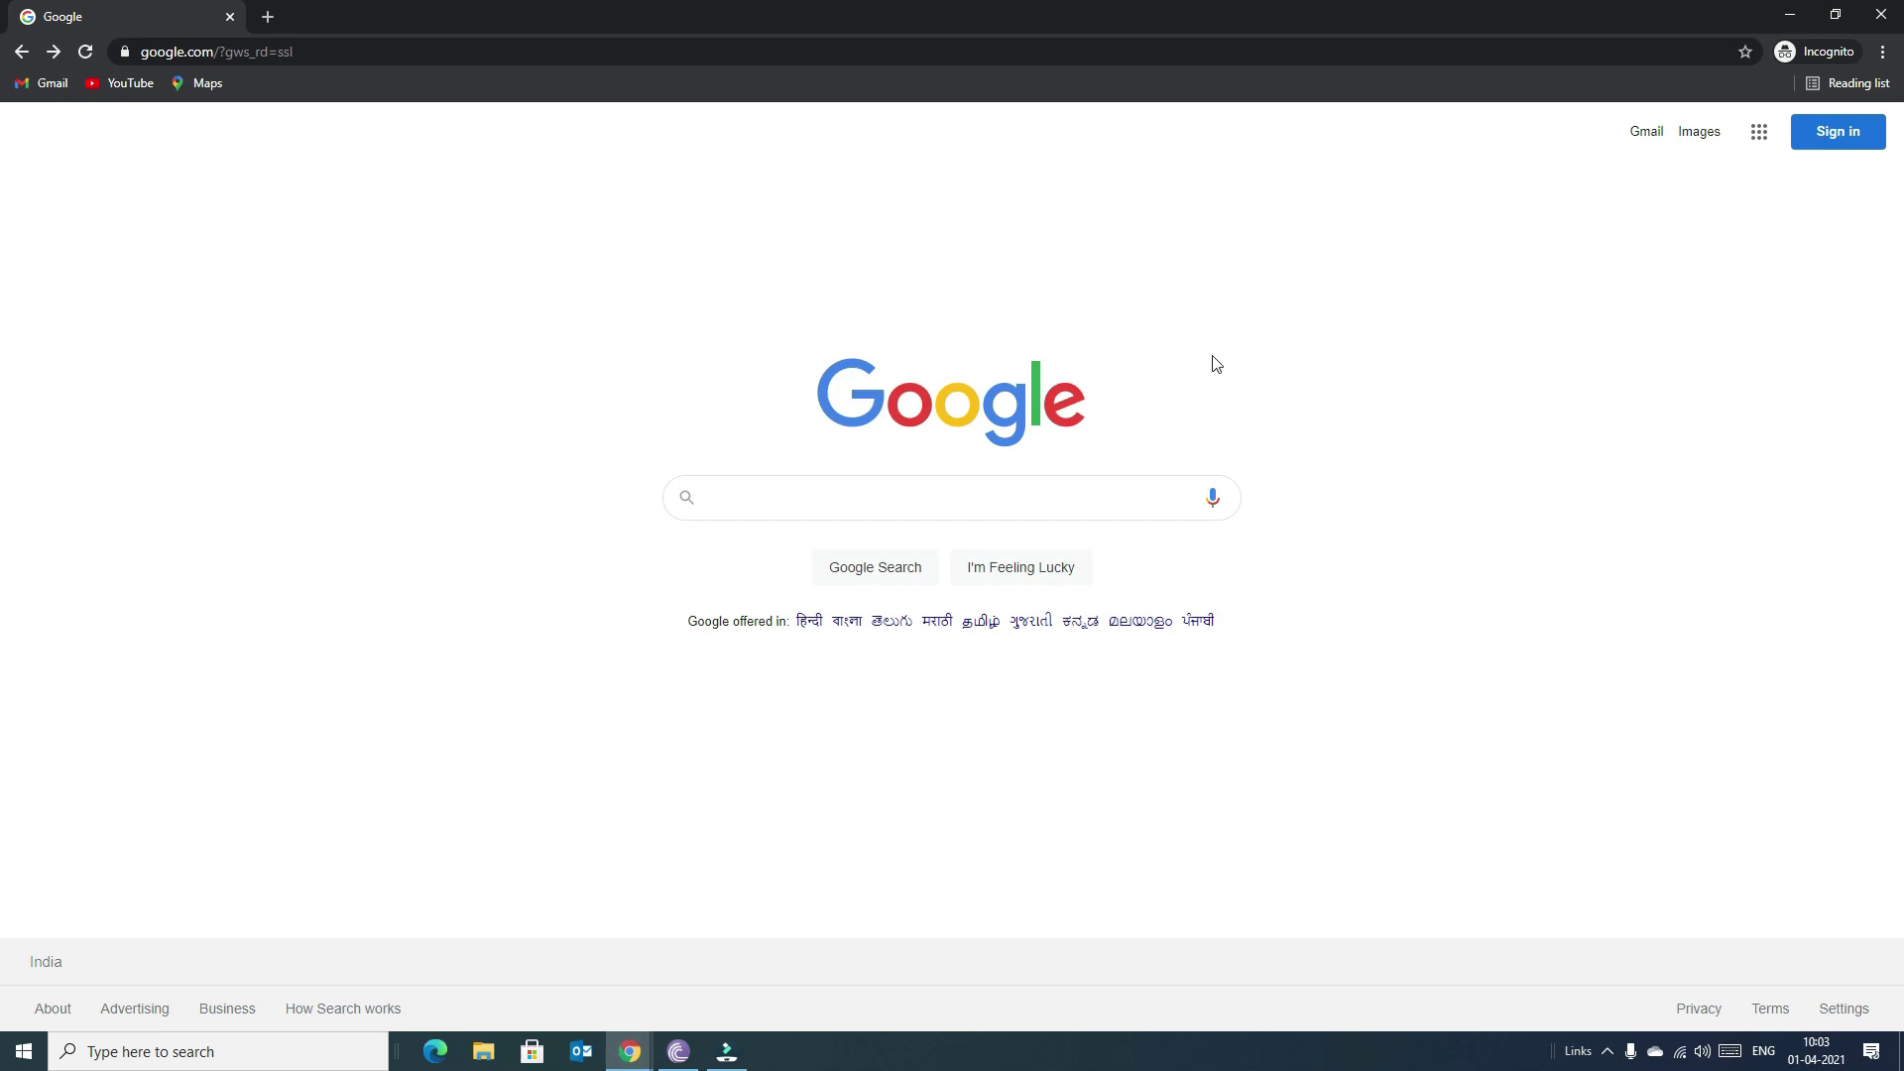
Go to youtube.com from the browser address bar.
{"action": "left_click", "coordinate": [587, 50]}
{"action": "type", "text": "y.com/wp-admin"}
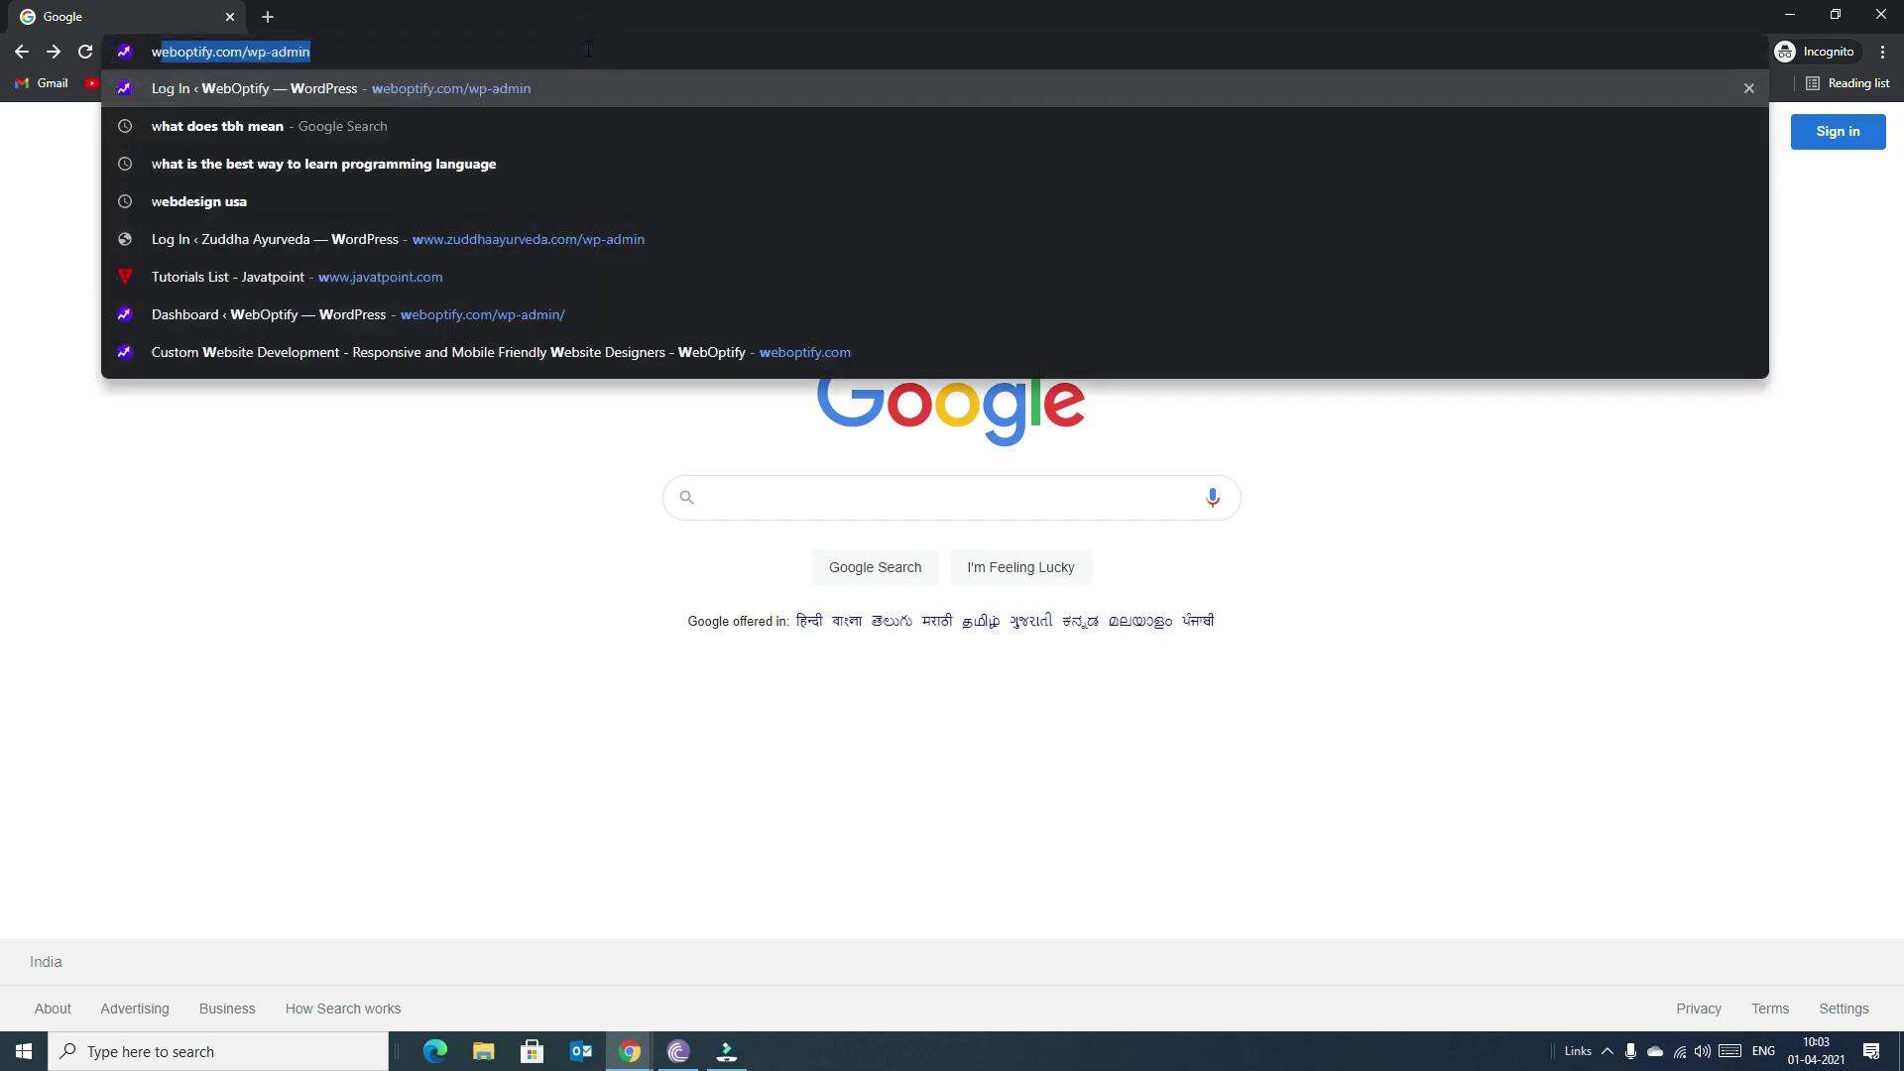
{"action": "key", "text": "Return"}
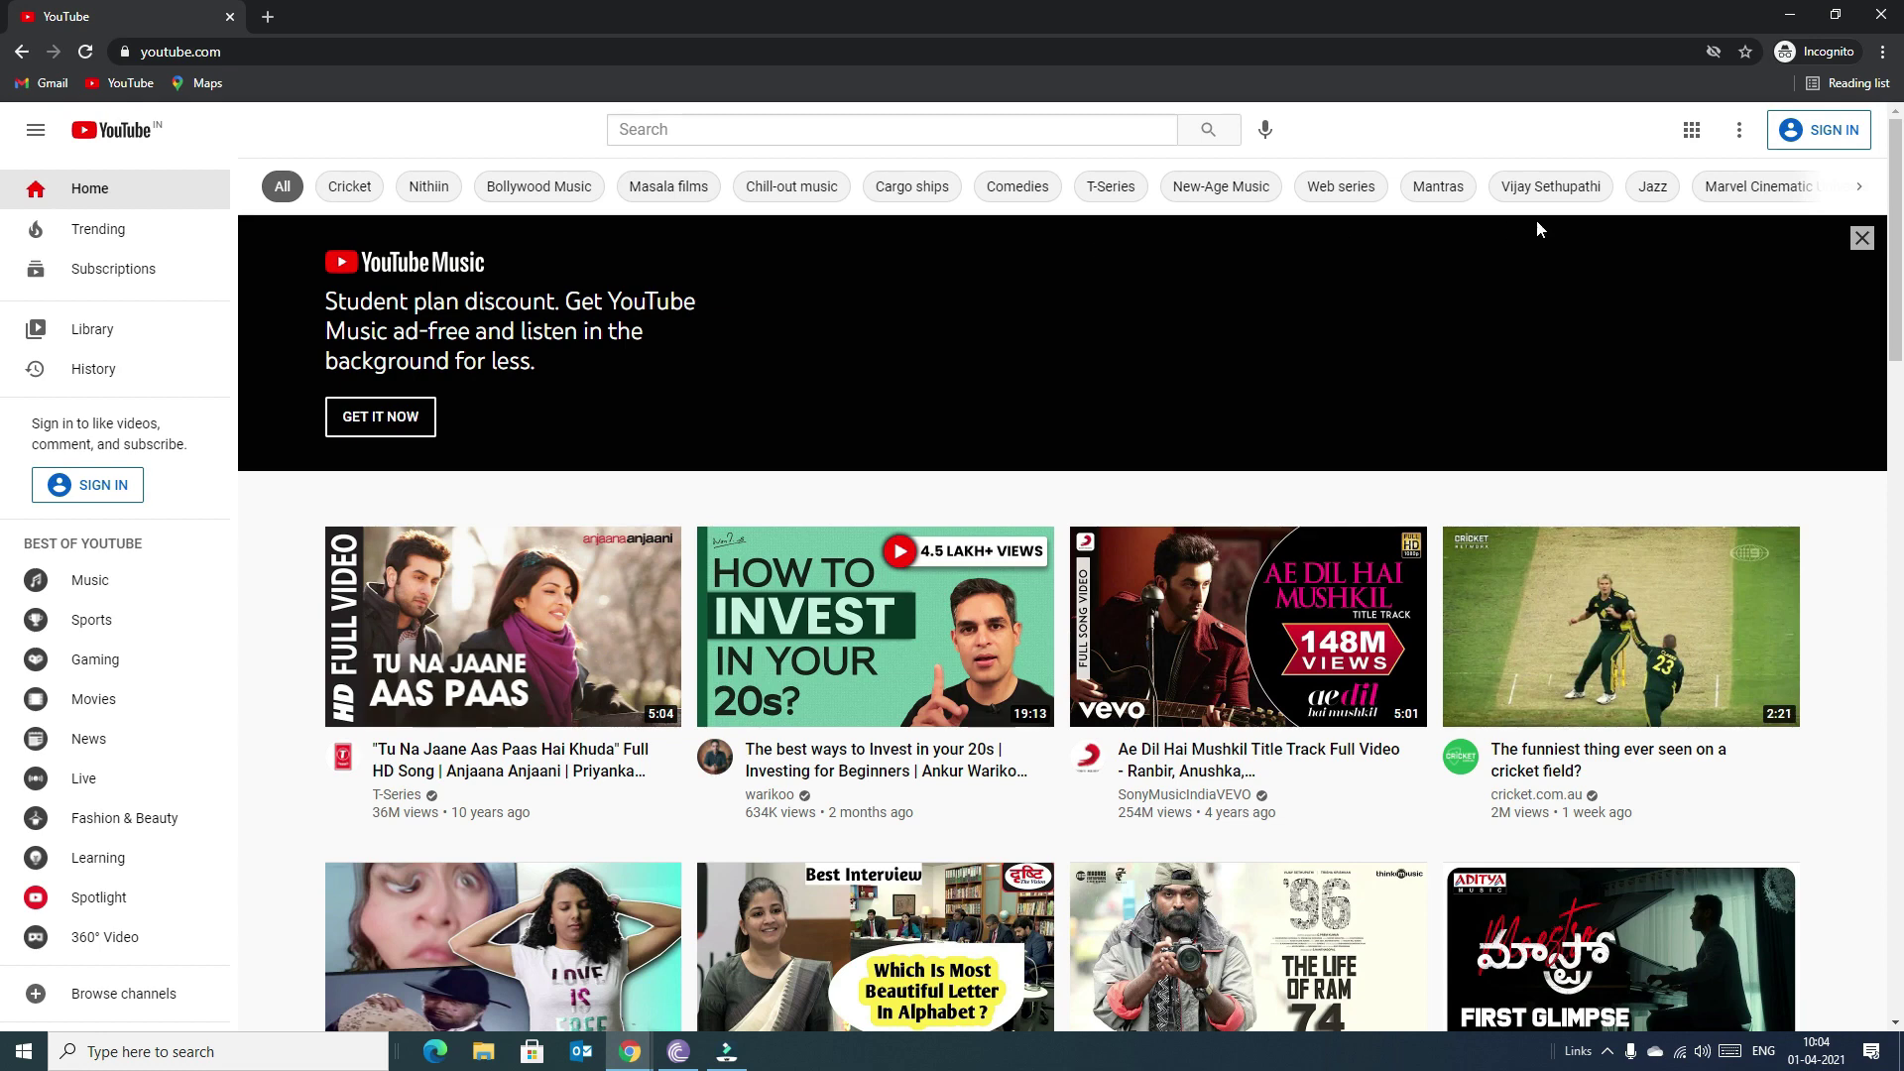
Sign in to YouTube with the existing Google account and its password.
{"action": "left_click", "coordinate": [1848, 126]}
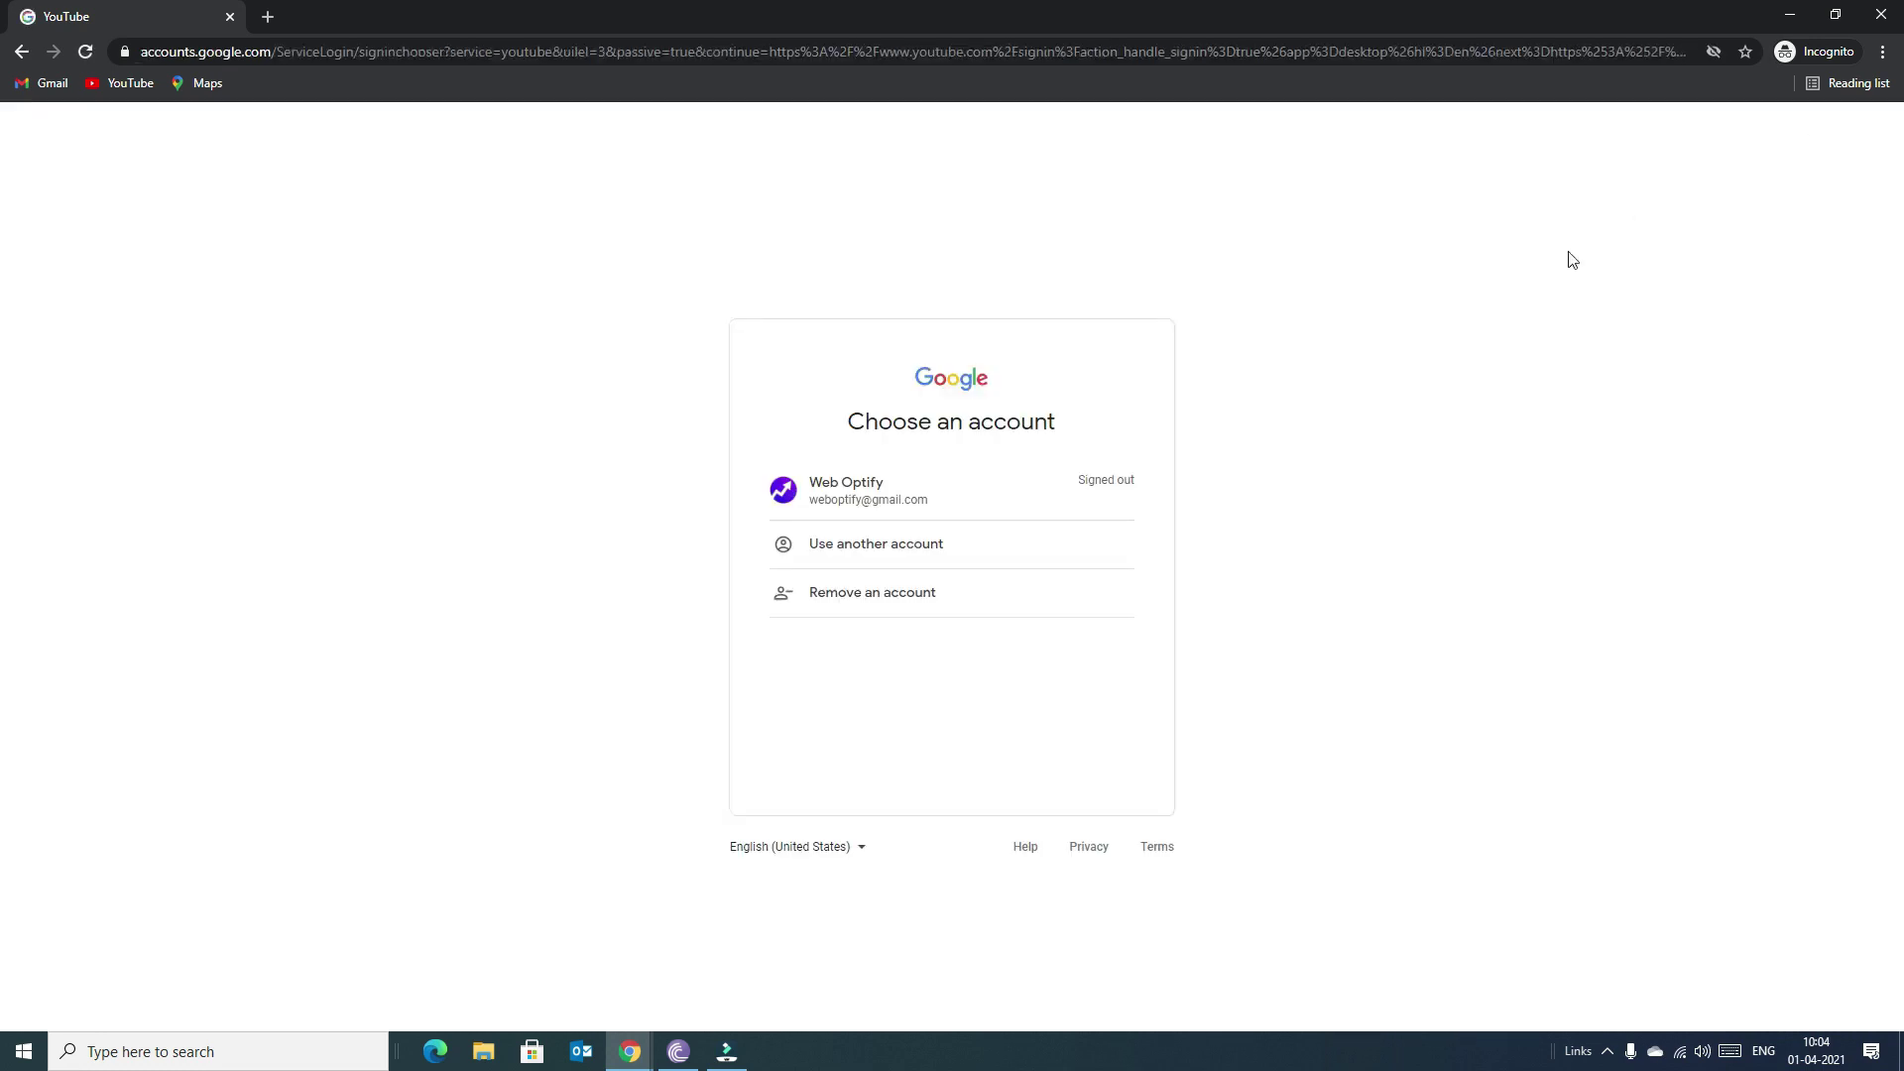
{"action": "left_click", "coordinate": [995, 499]}
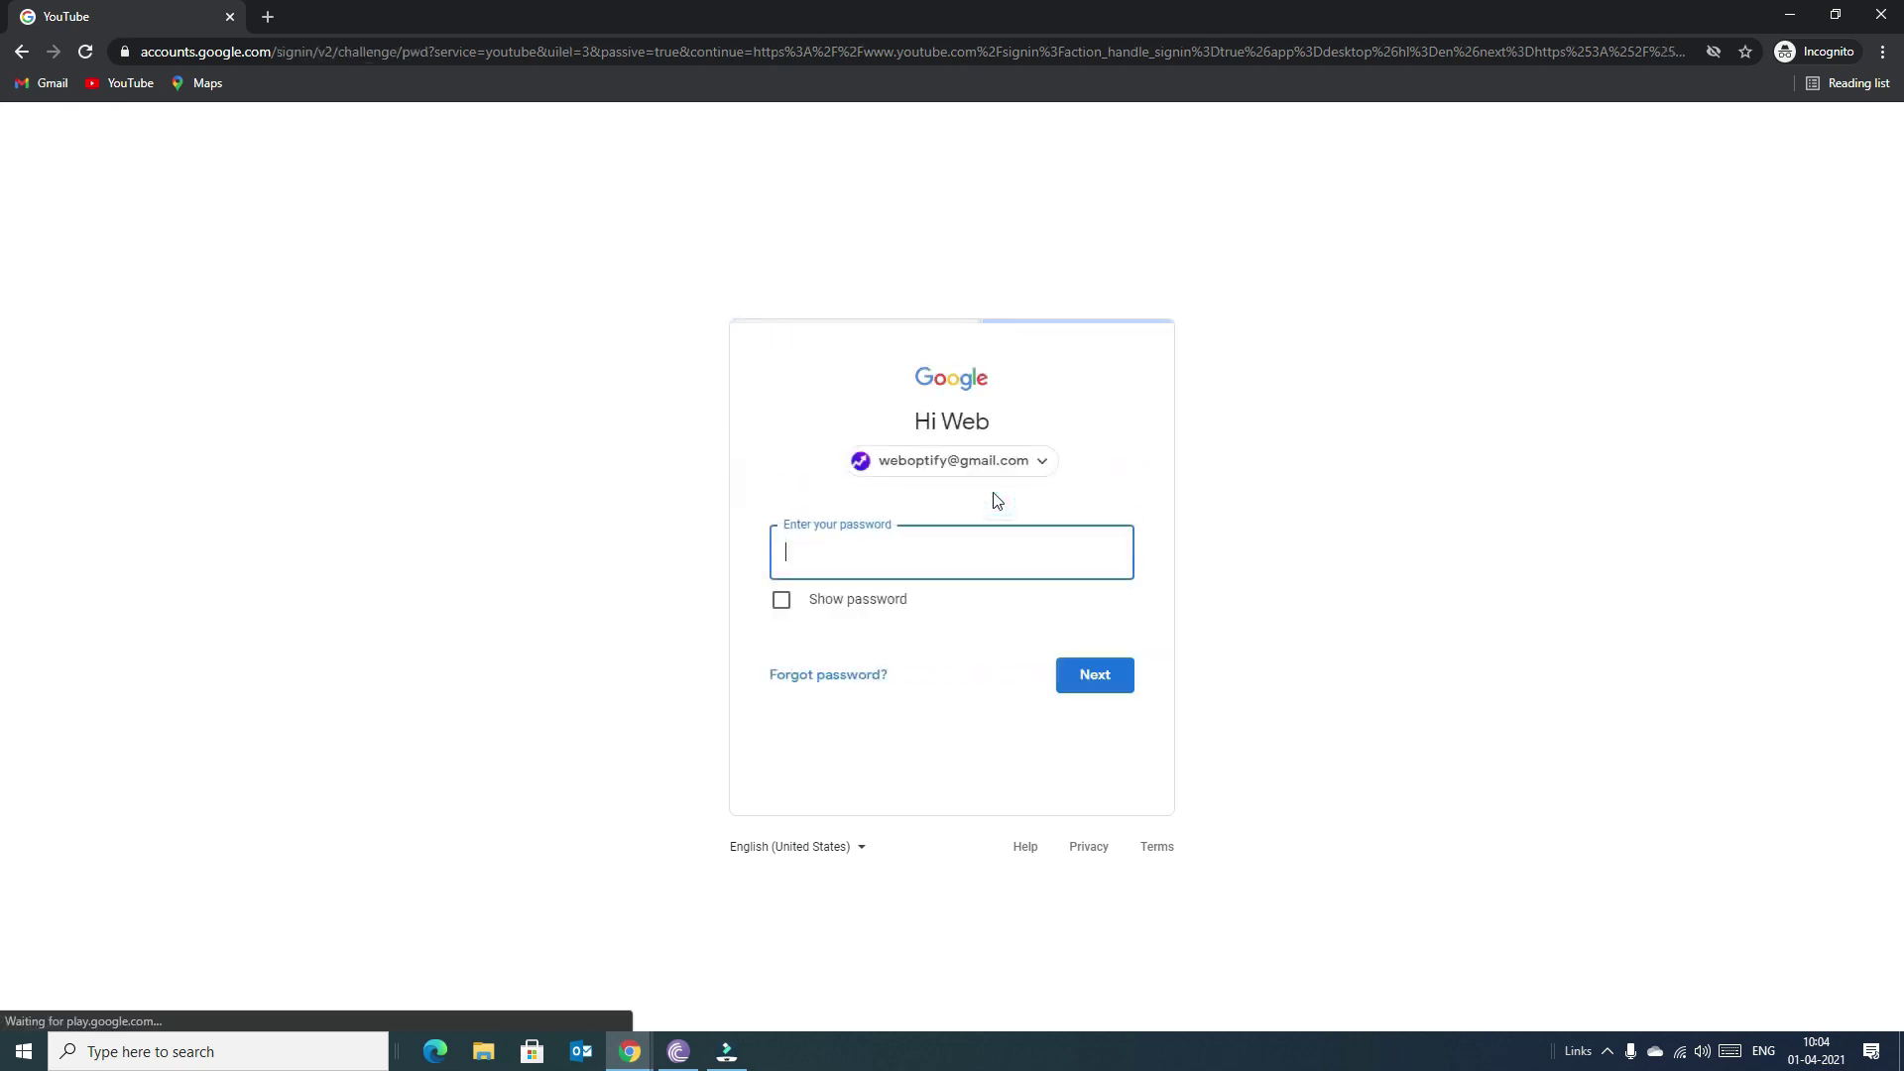
{"action": "left_click", "coordinate": [921, 562]}
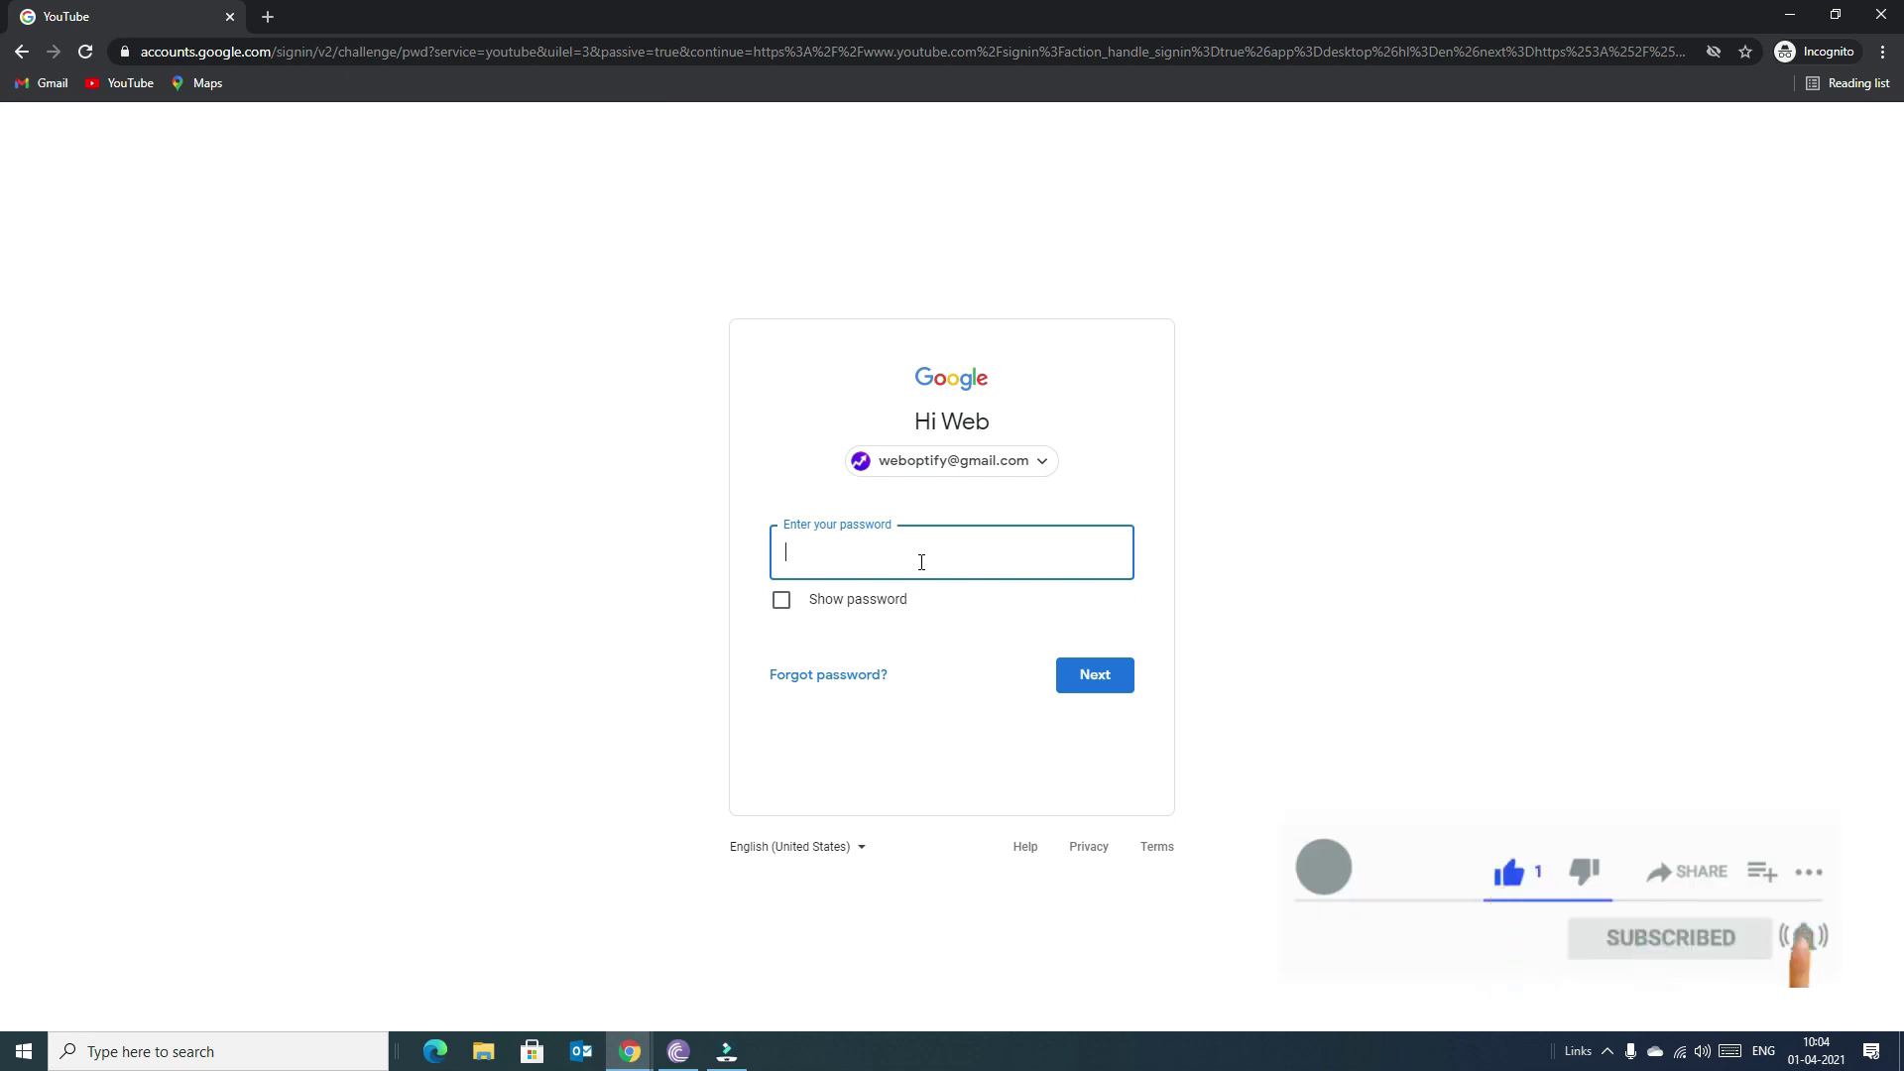
{"action": "key", "text": "ctrl+v"}
{"action": "key", "text": "Return"}
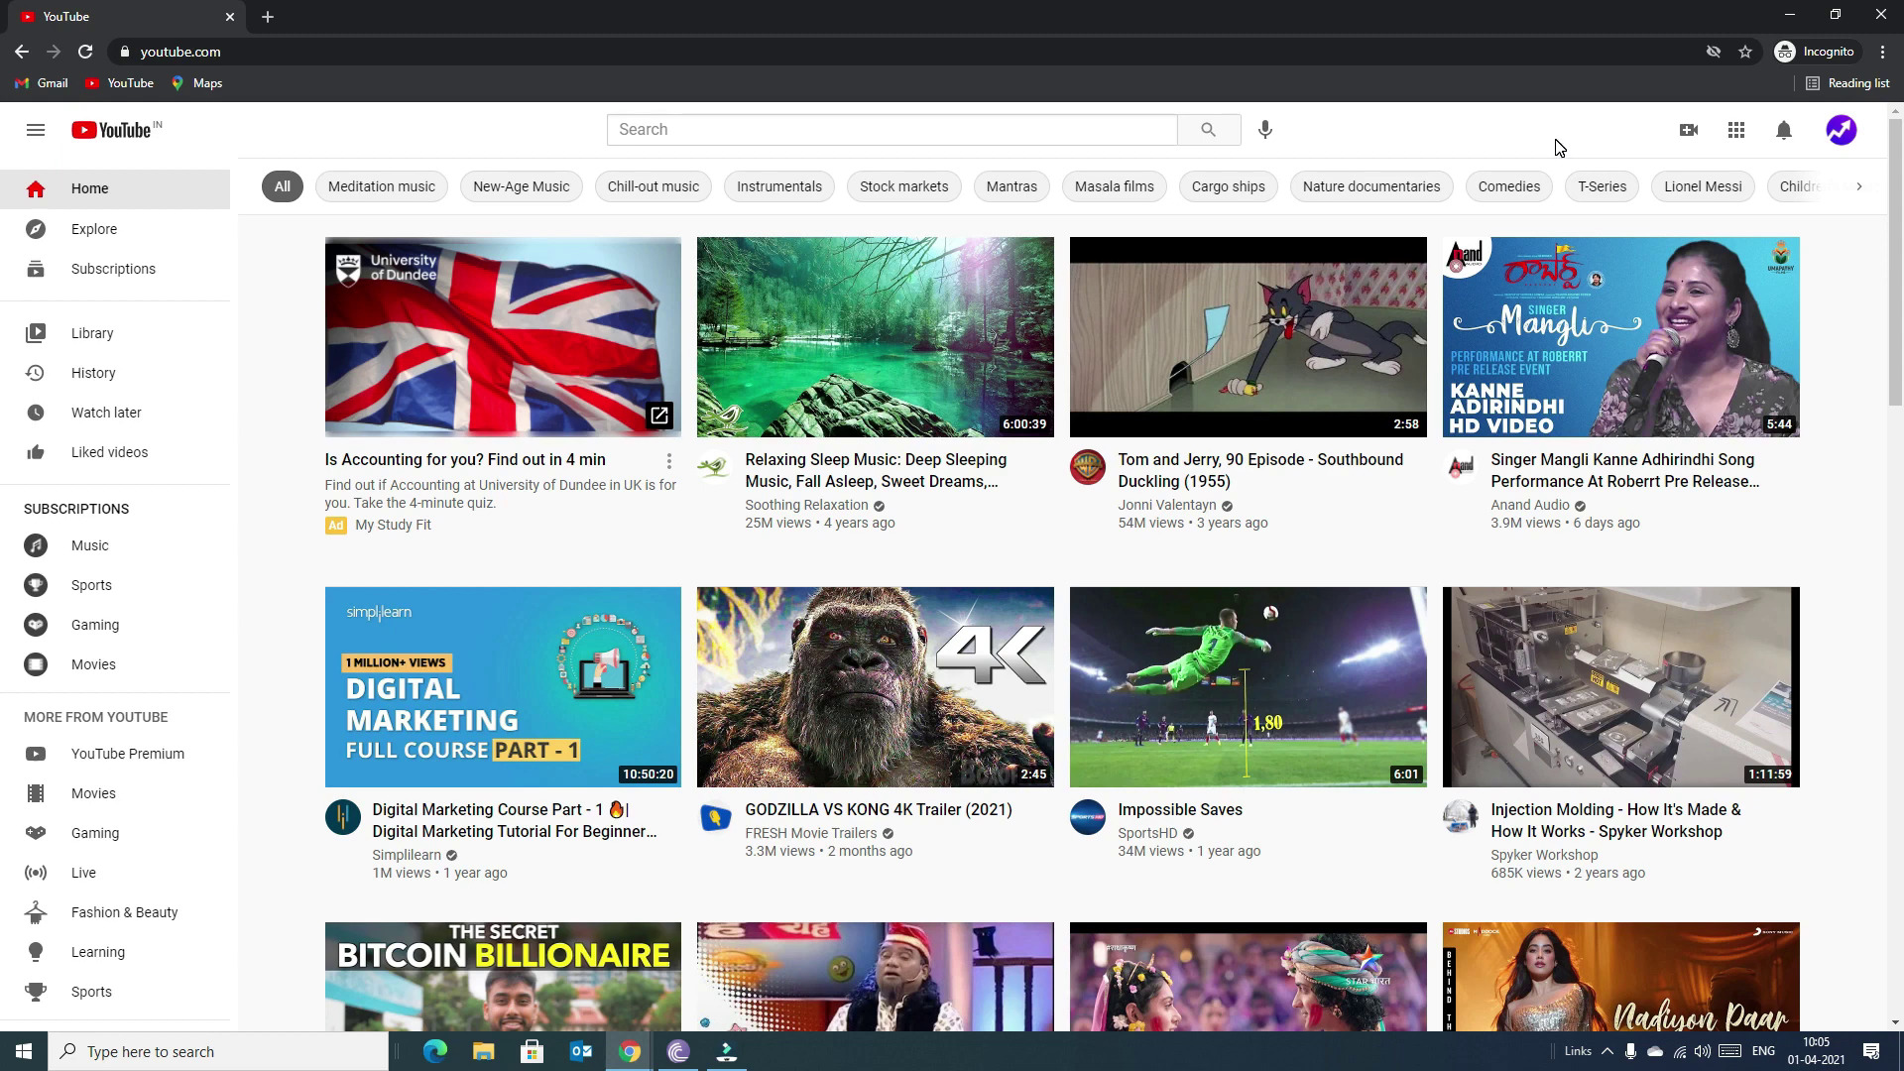
From Create > Upload video, start creating a channel and choose to use a custom name.
{"action": "left_click", "coordinate": [1688, 131]}
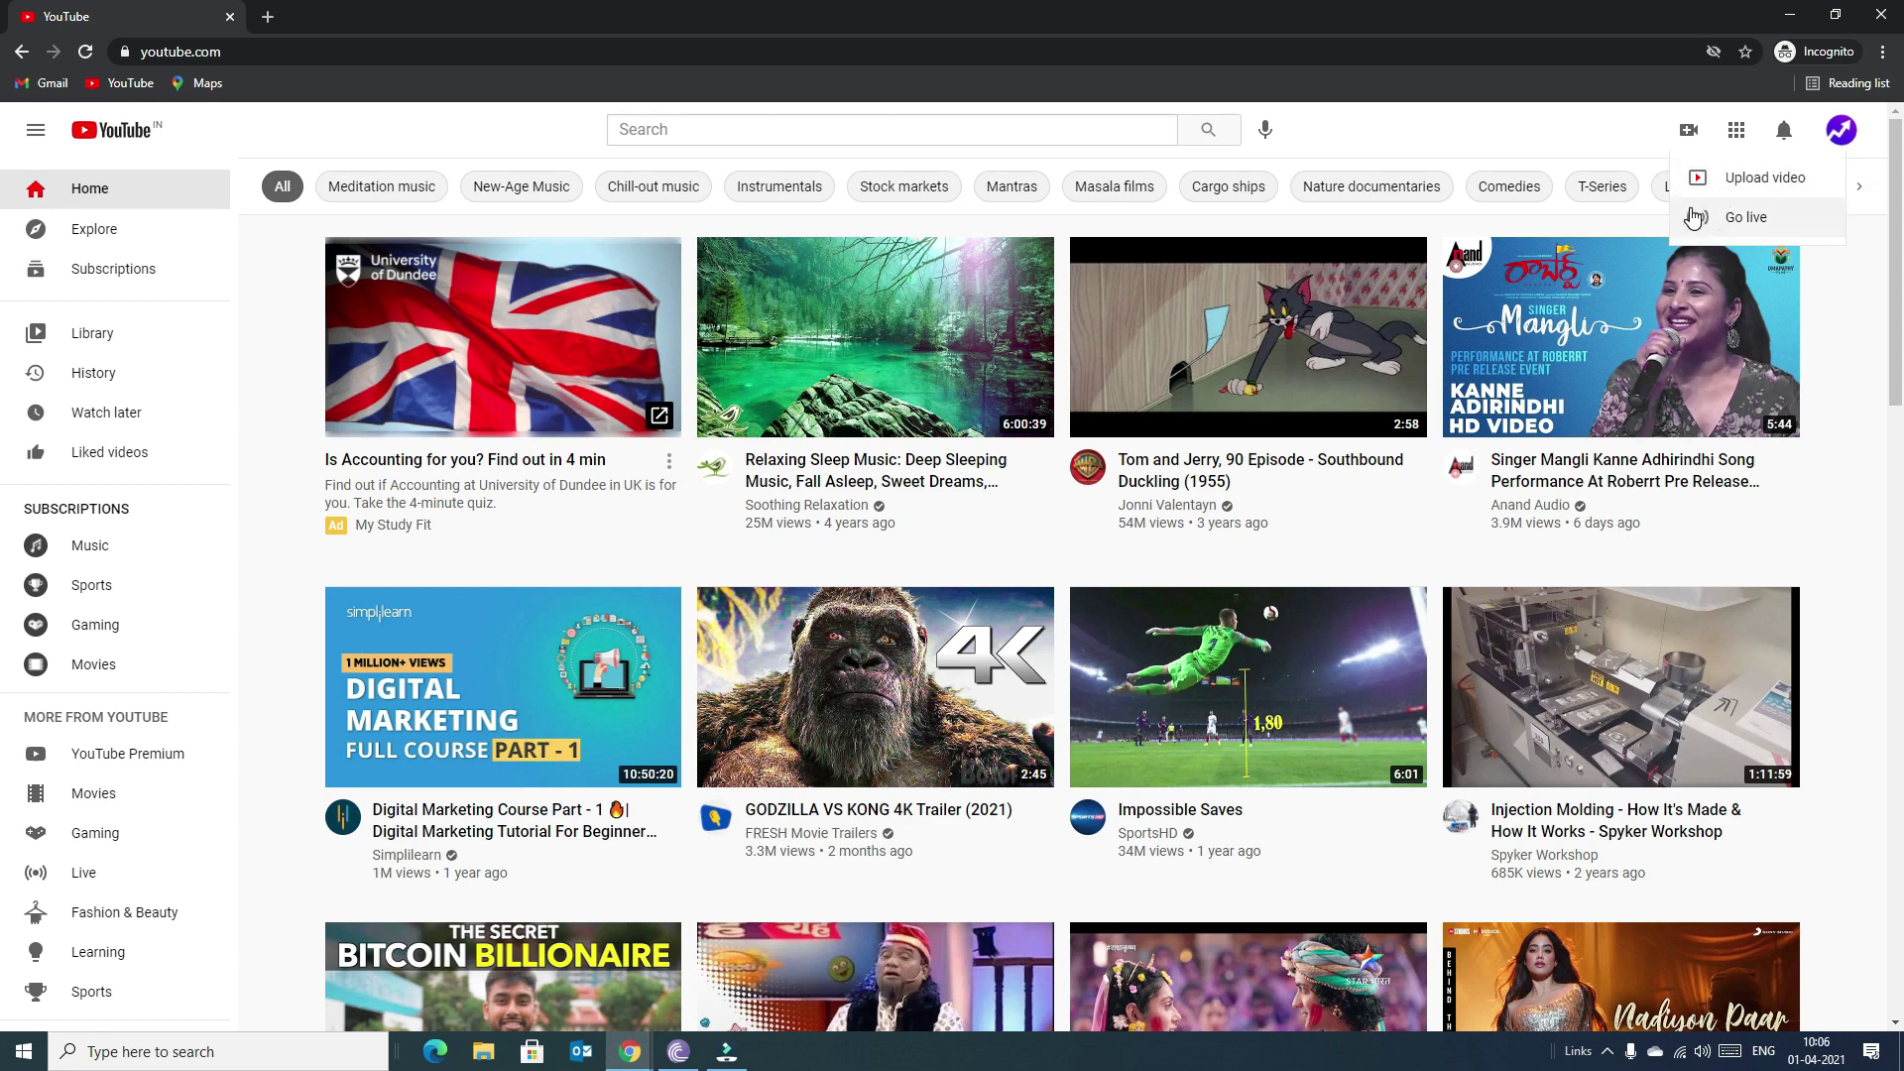
{"action": "left_click", "coordinate": [1748, 187]}
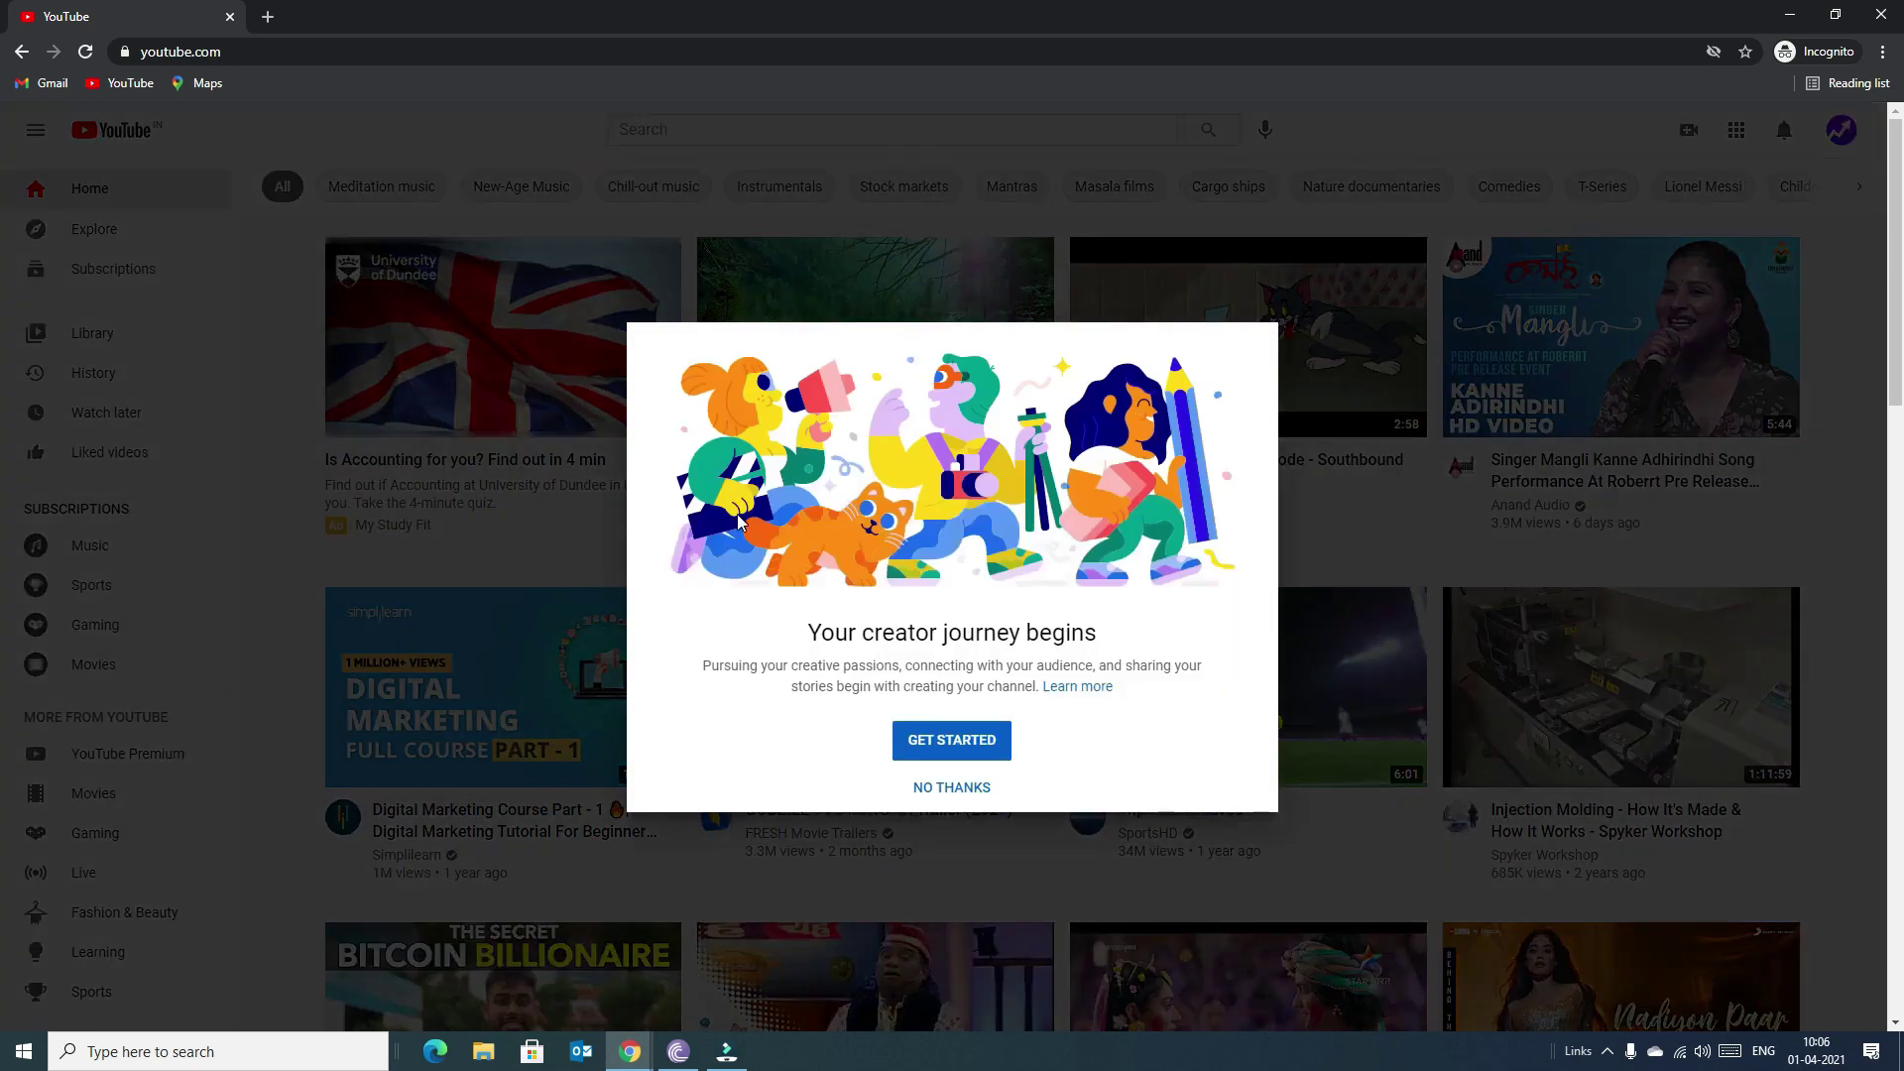
{"action": "left_click", "coordinate": [908, 741]}
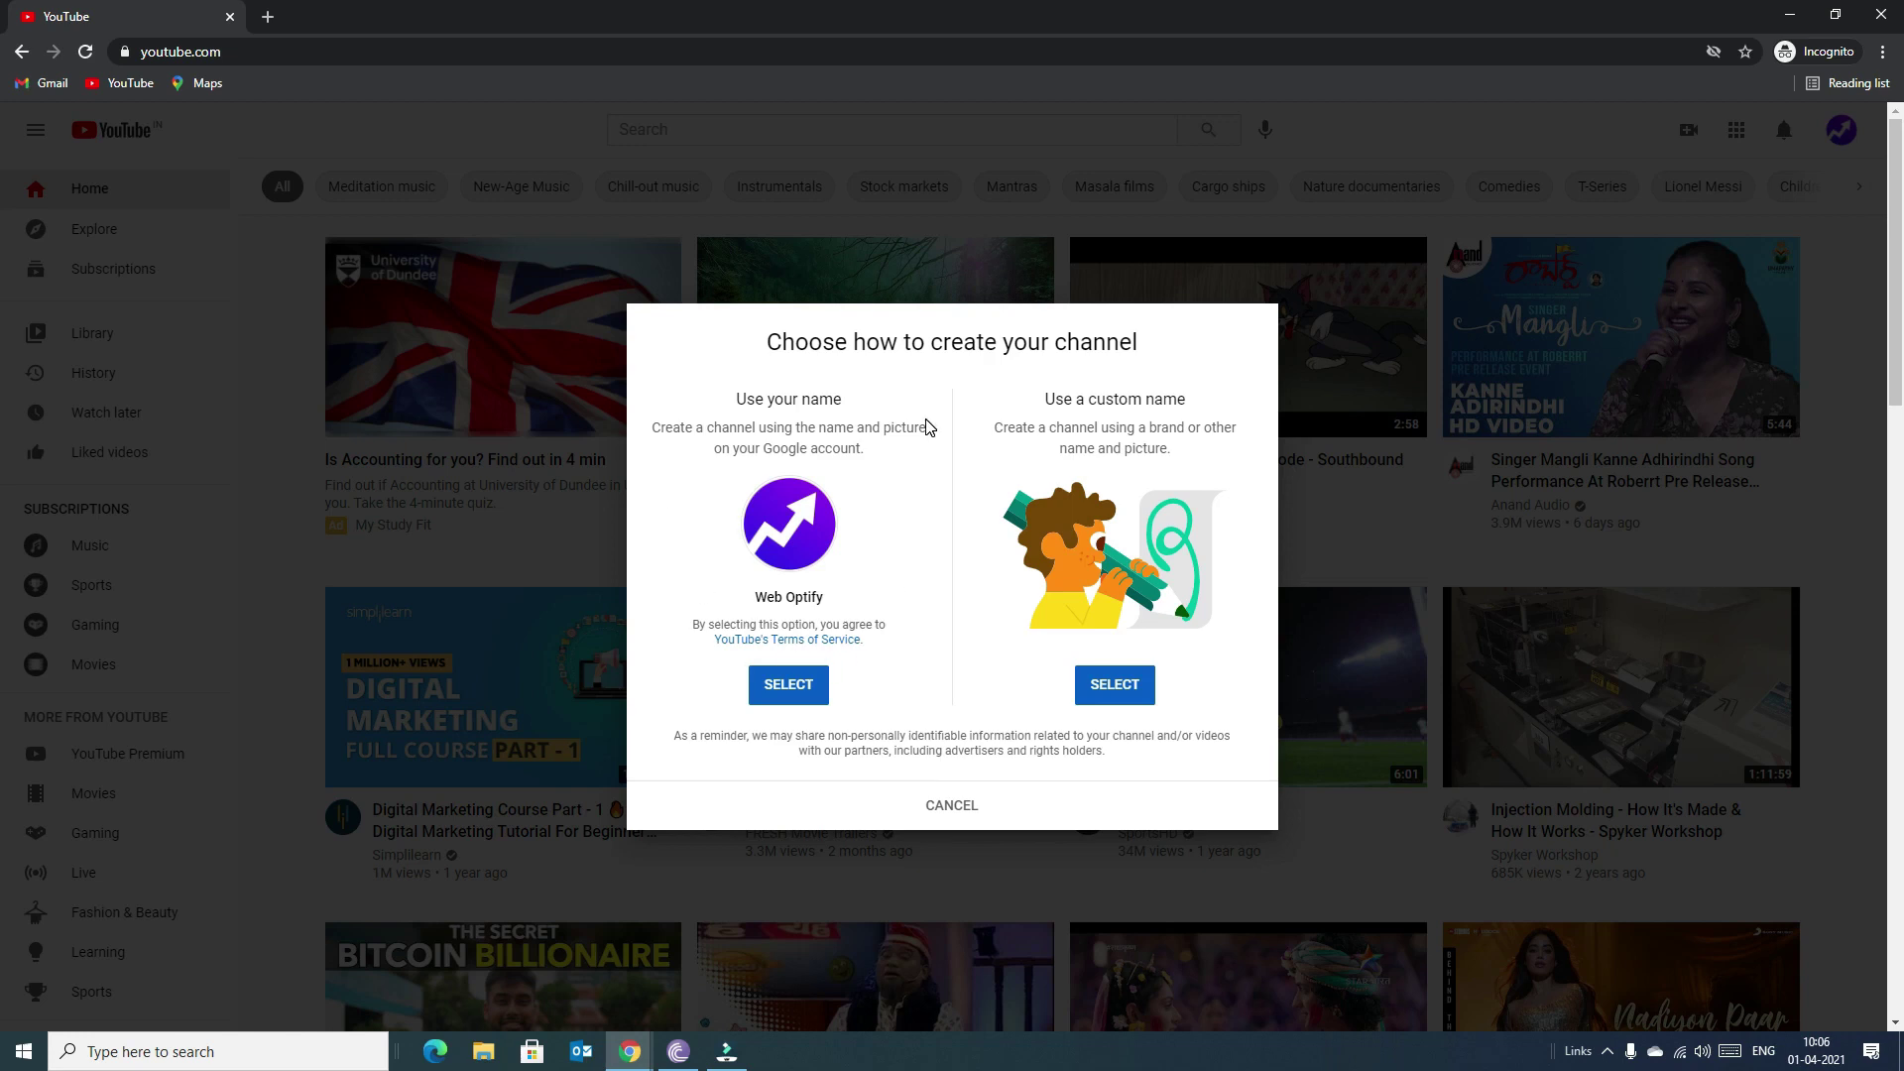
{"action": "left_click", "coordinate": [1117, 686]}
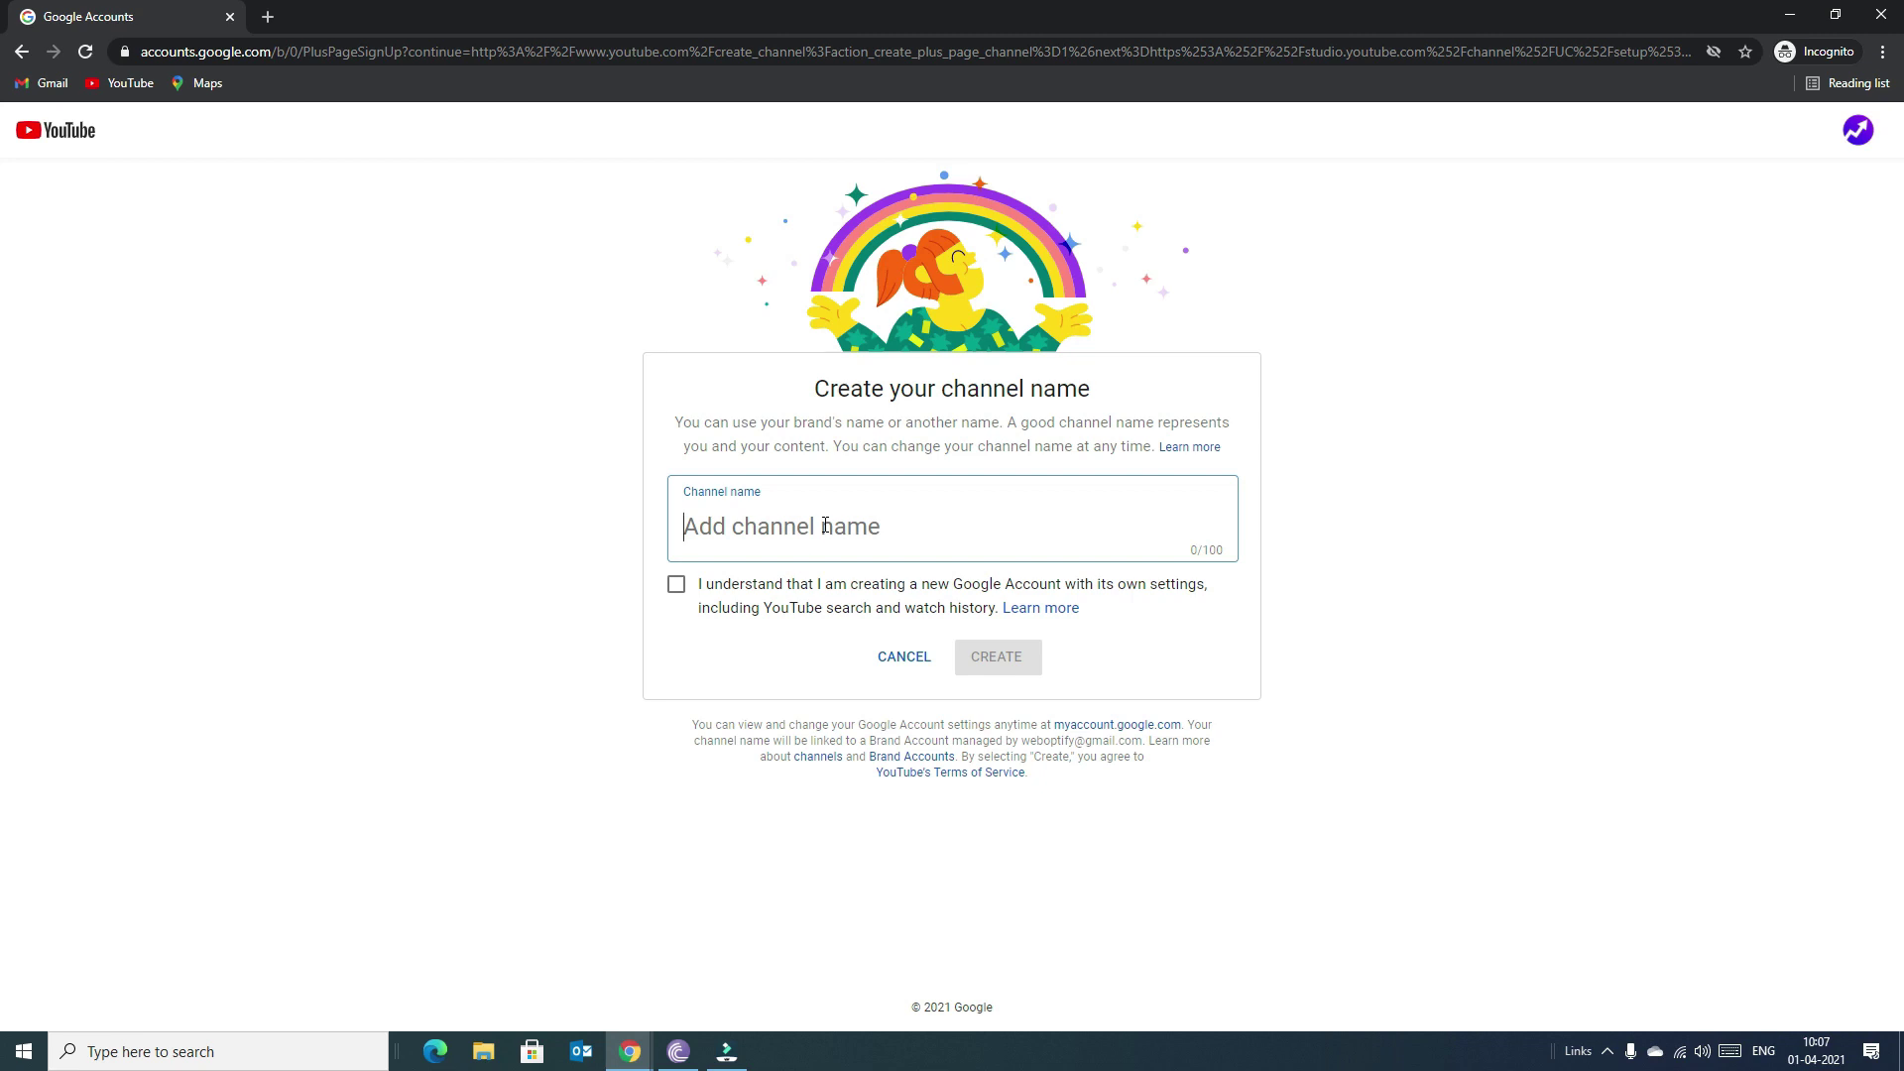
Name the channel 'Ramesh RTN', accept the acknowledgement, and create it.
{"action": "type", "text": "Rames"}
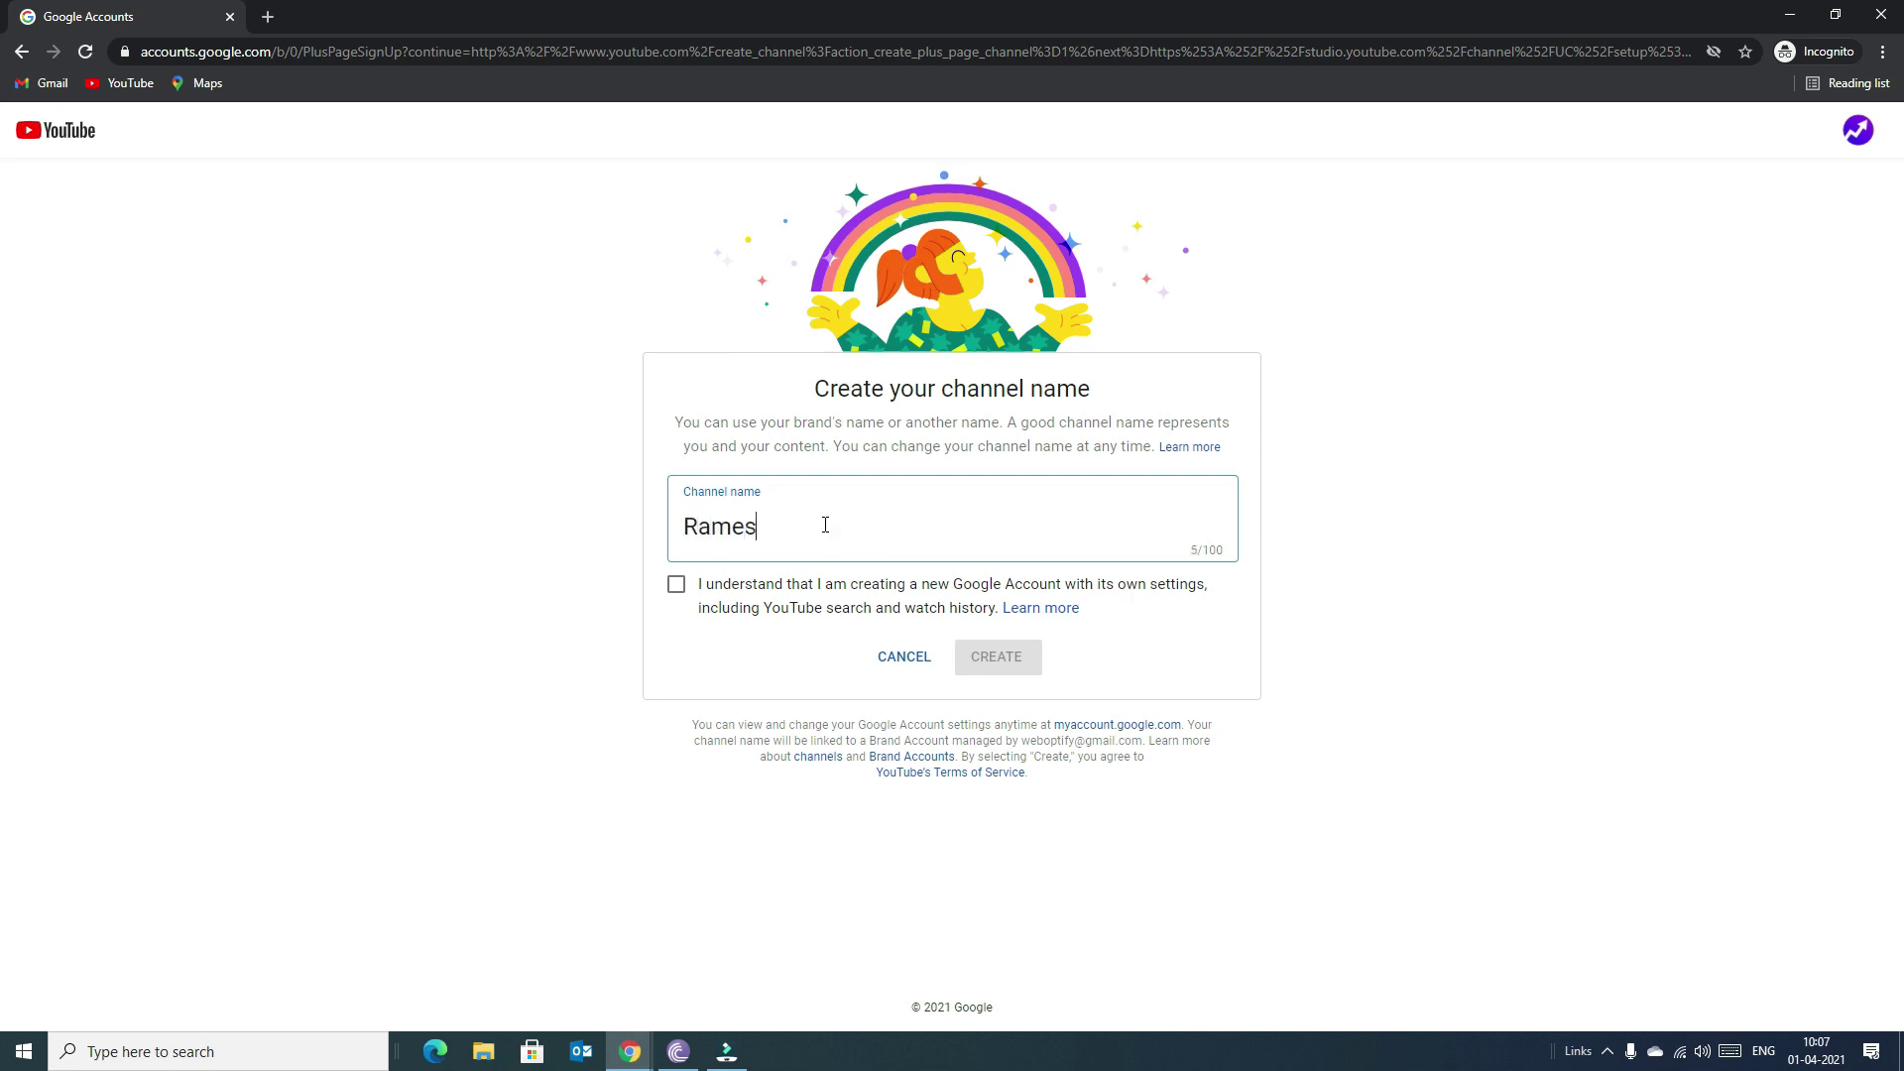
{"action": "type", "text": "h RTN"}
{"action": "left_click", "coordinate": [752, 609]}
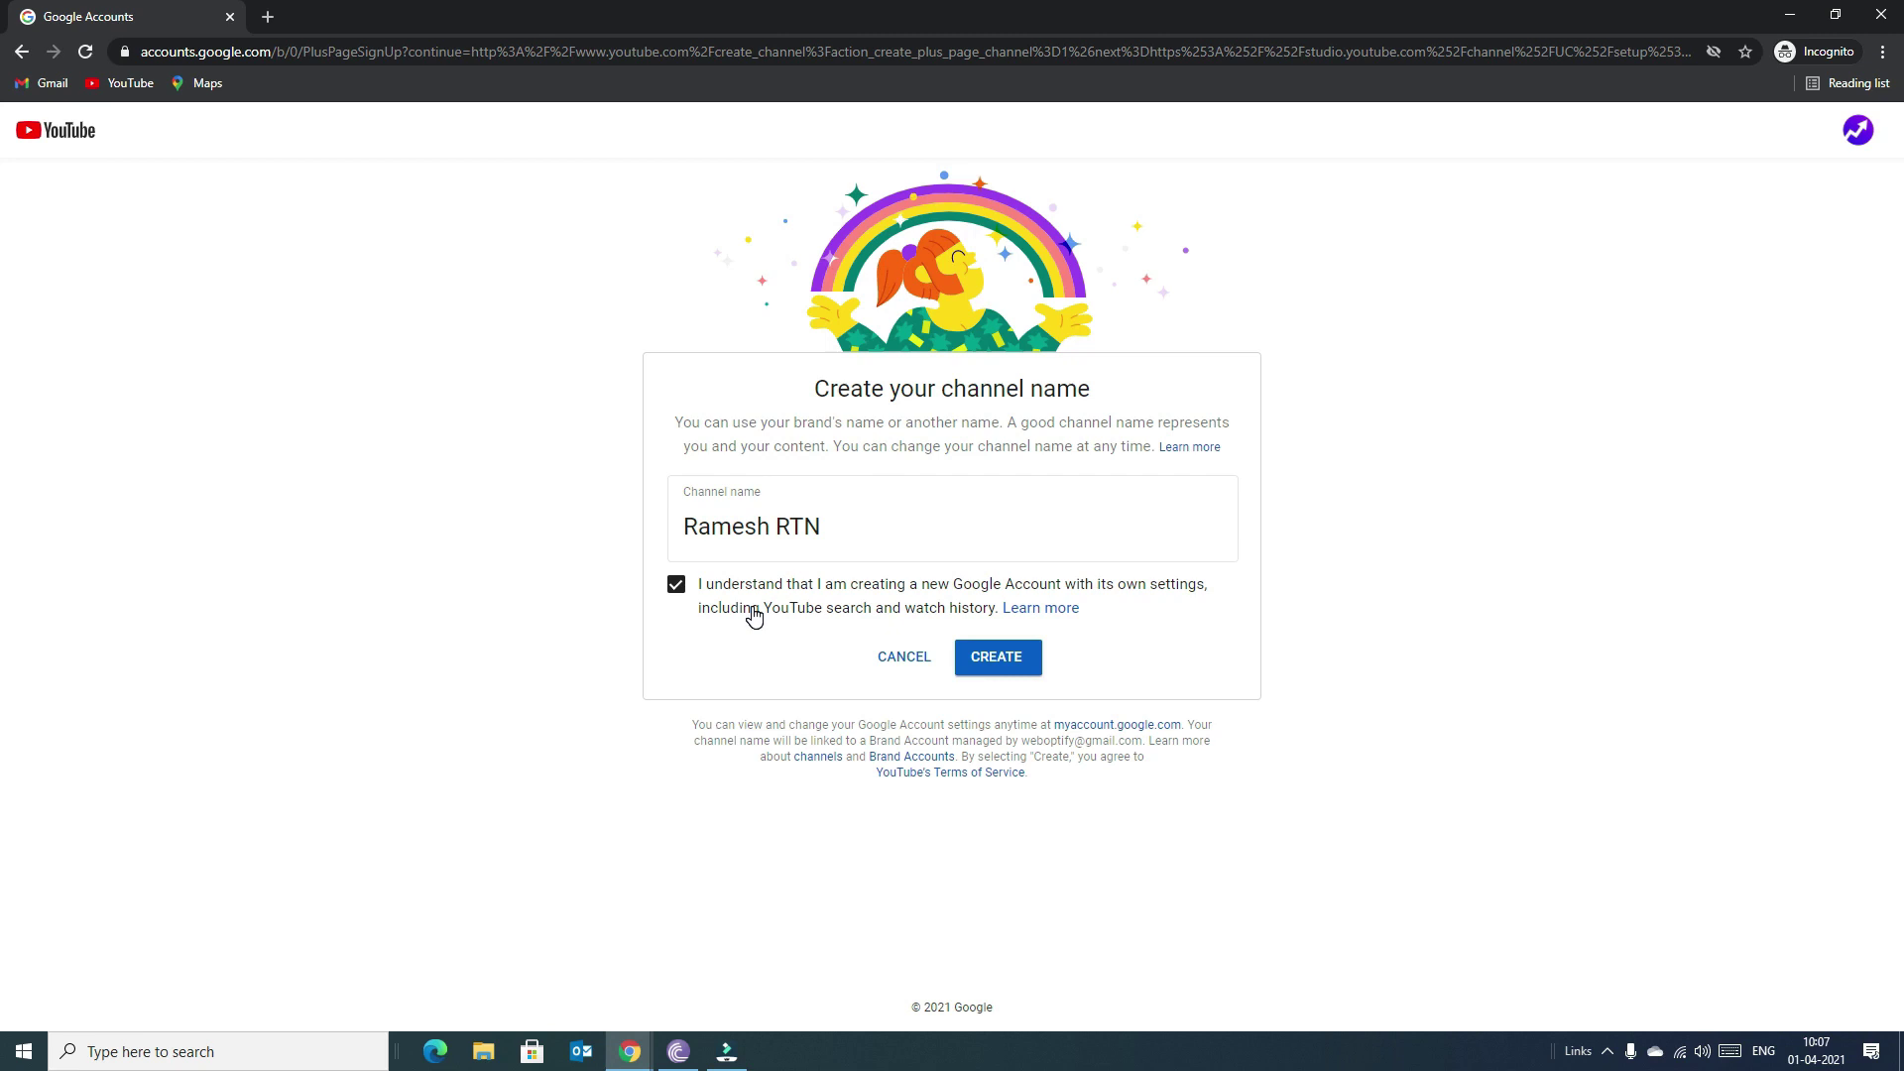
{"action": "left_click", "coordinate": [1012, 662]}
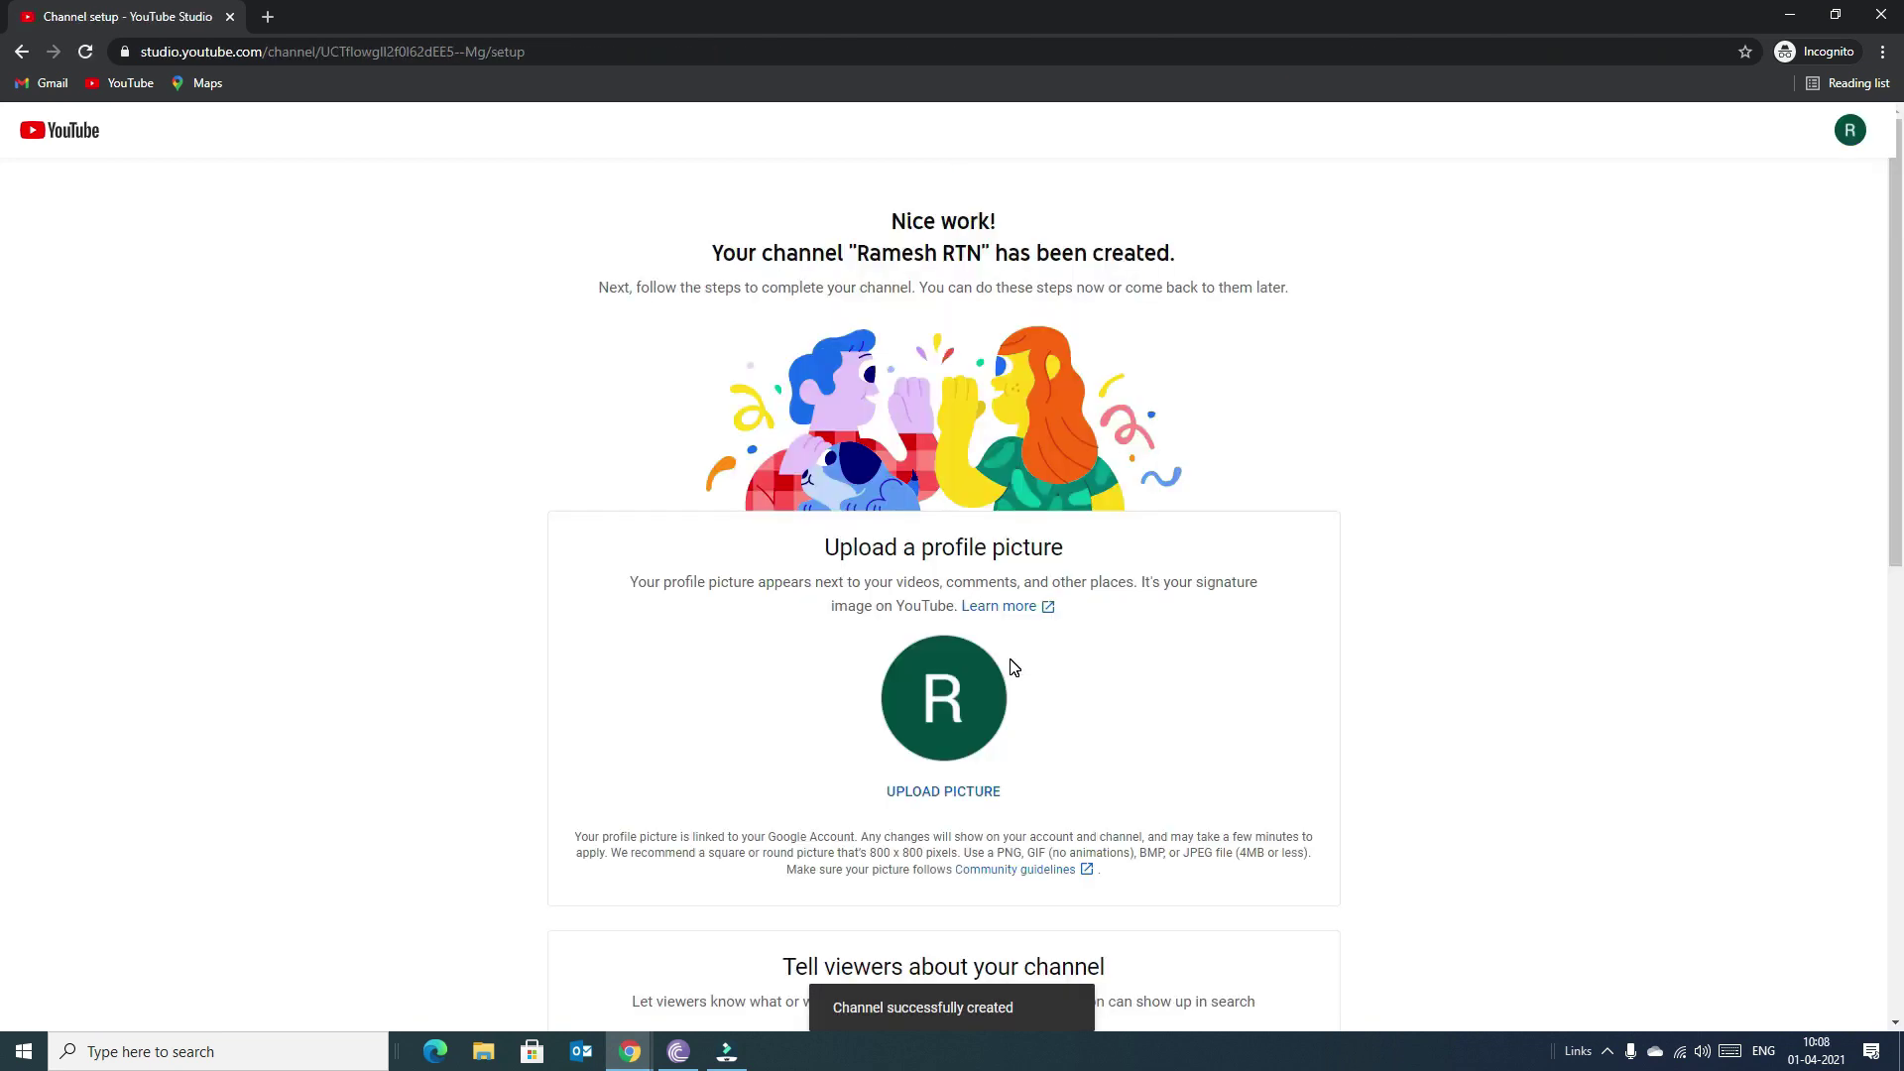
Skip the profile picture and paste 'This channel covers Travel videos.' as the channel description.
{"action": "scroll", "coordinate": [1011, 669], "scroll_direction": "down", "scroll_amount": 1}
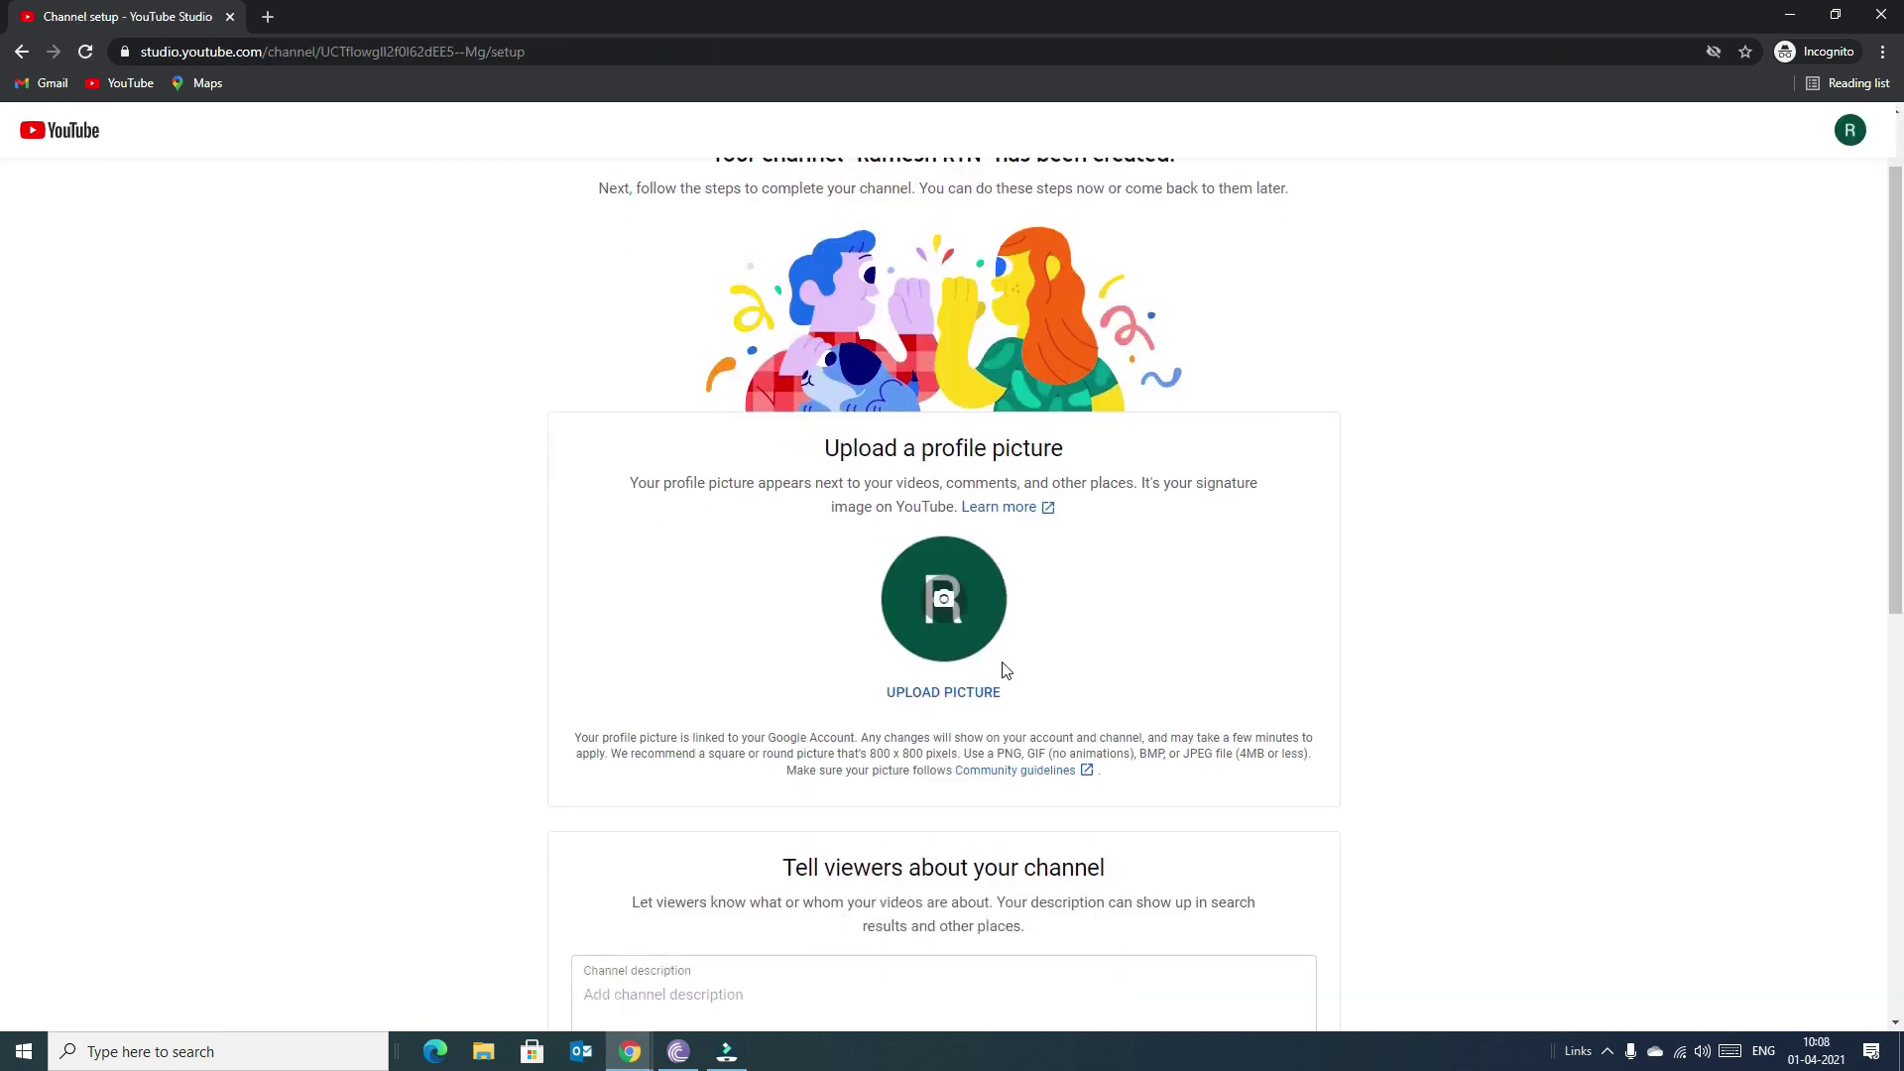
{"action": "triple_click", "coordinate": [797, 451]}
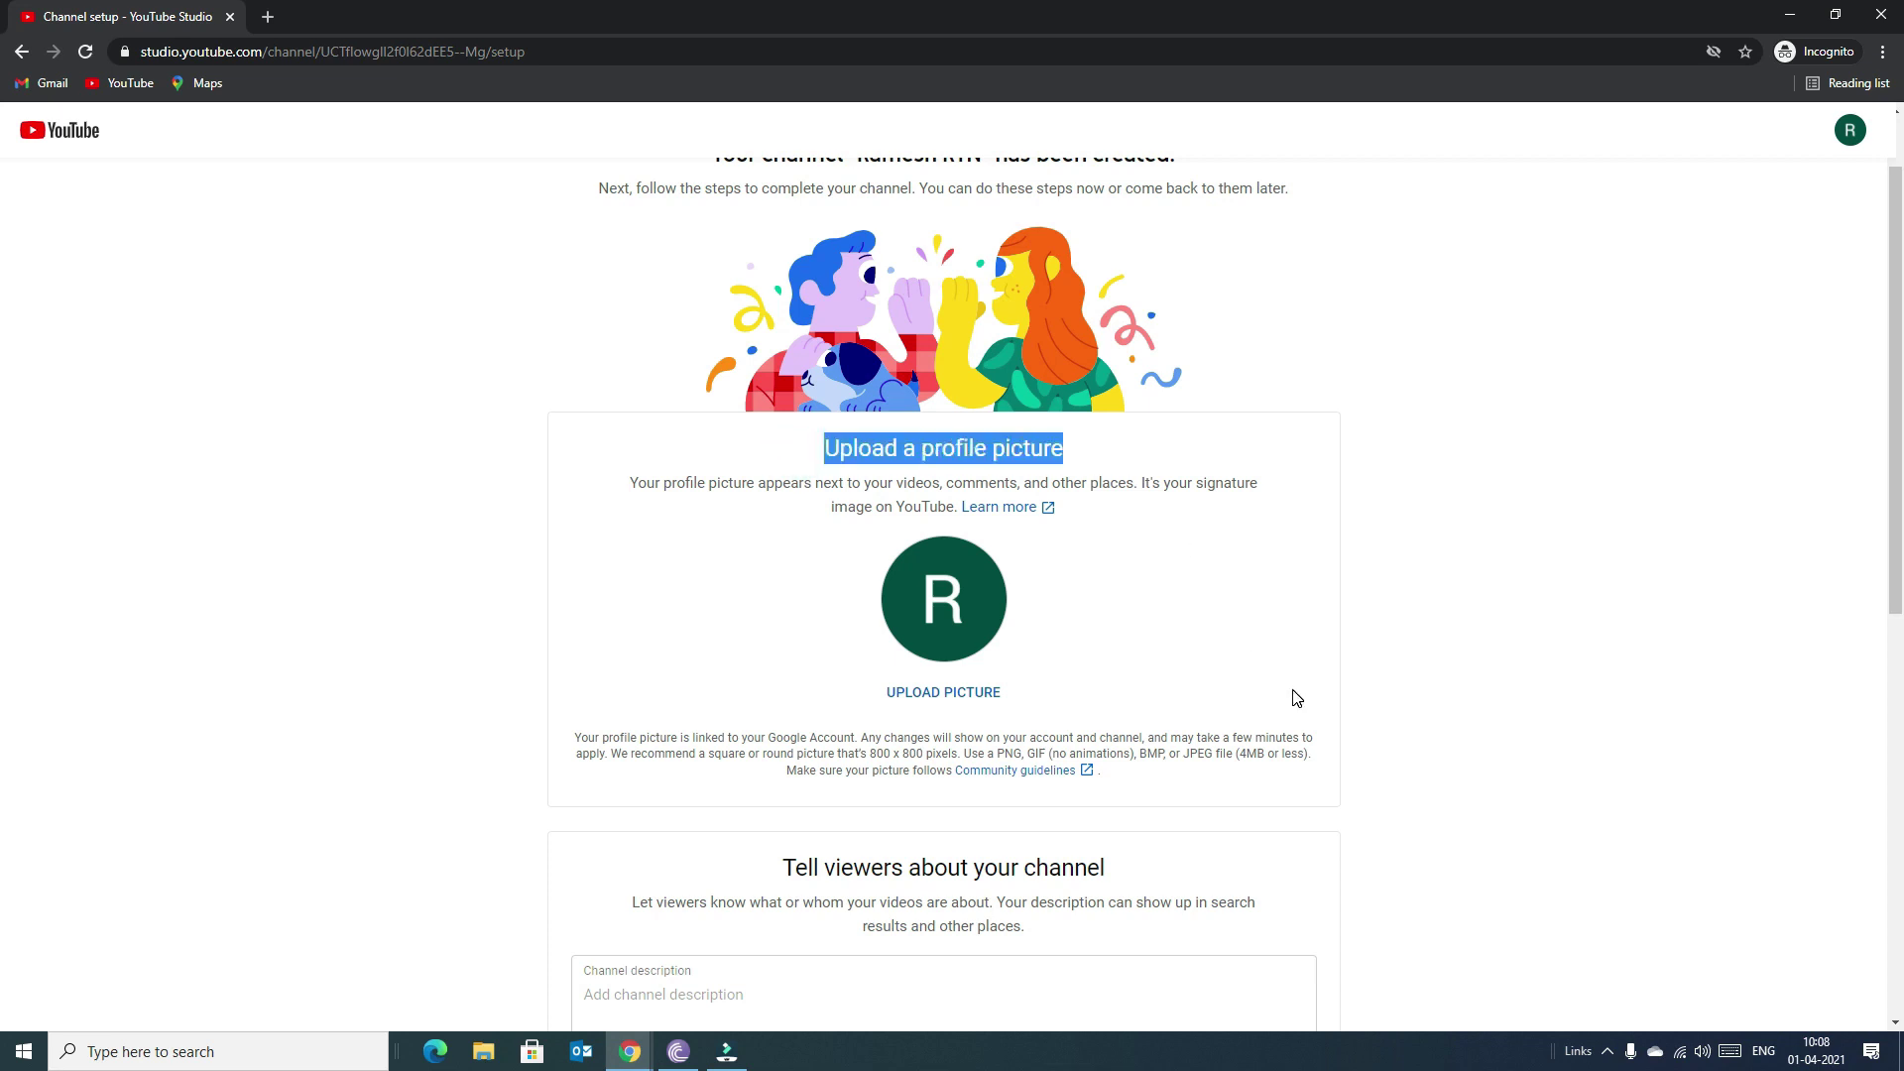
{"action": "scroll", "coordinate": [1294, 697], "scroll_direction": "down", "scroll_amount": 2}
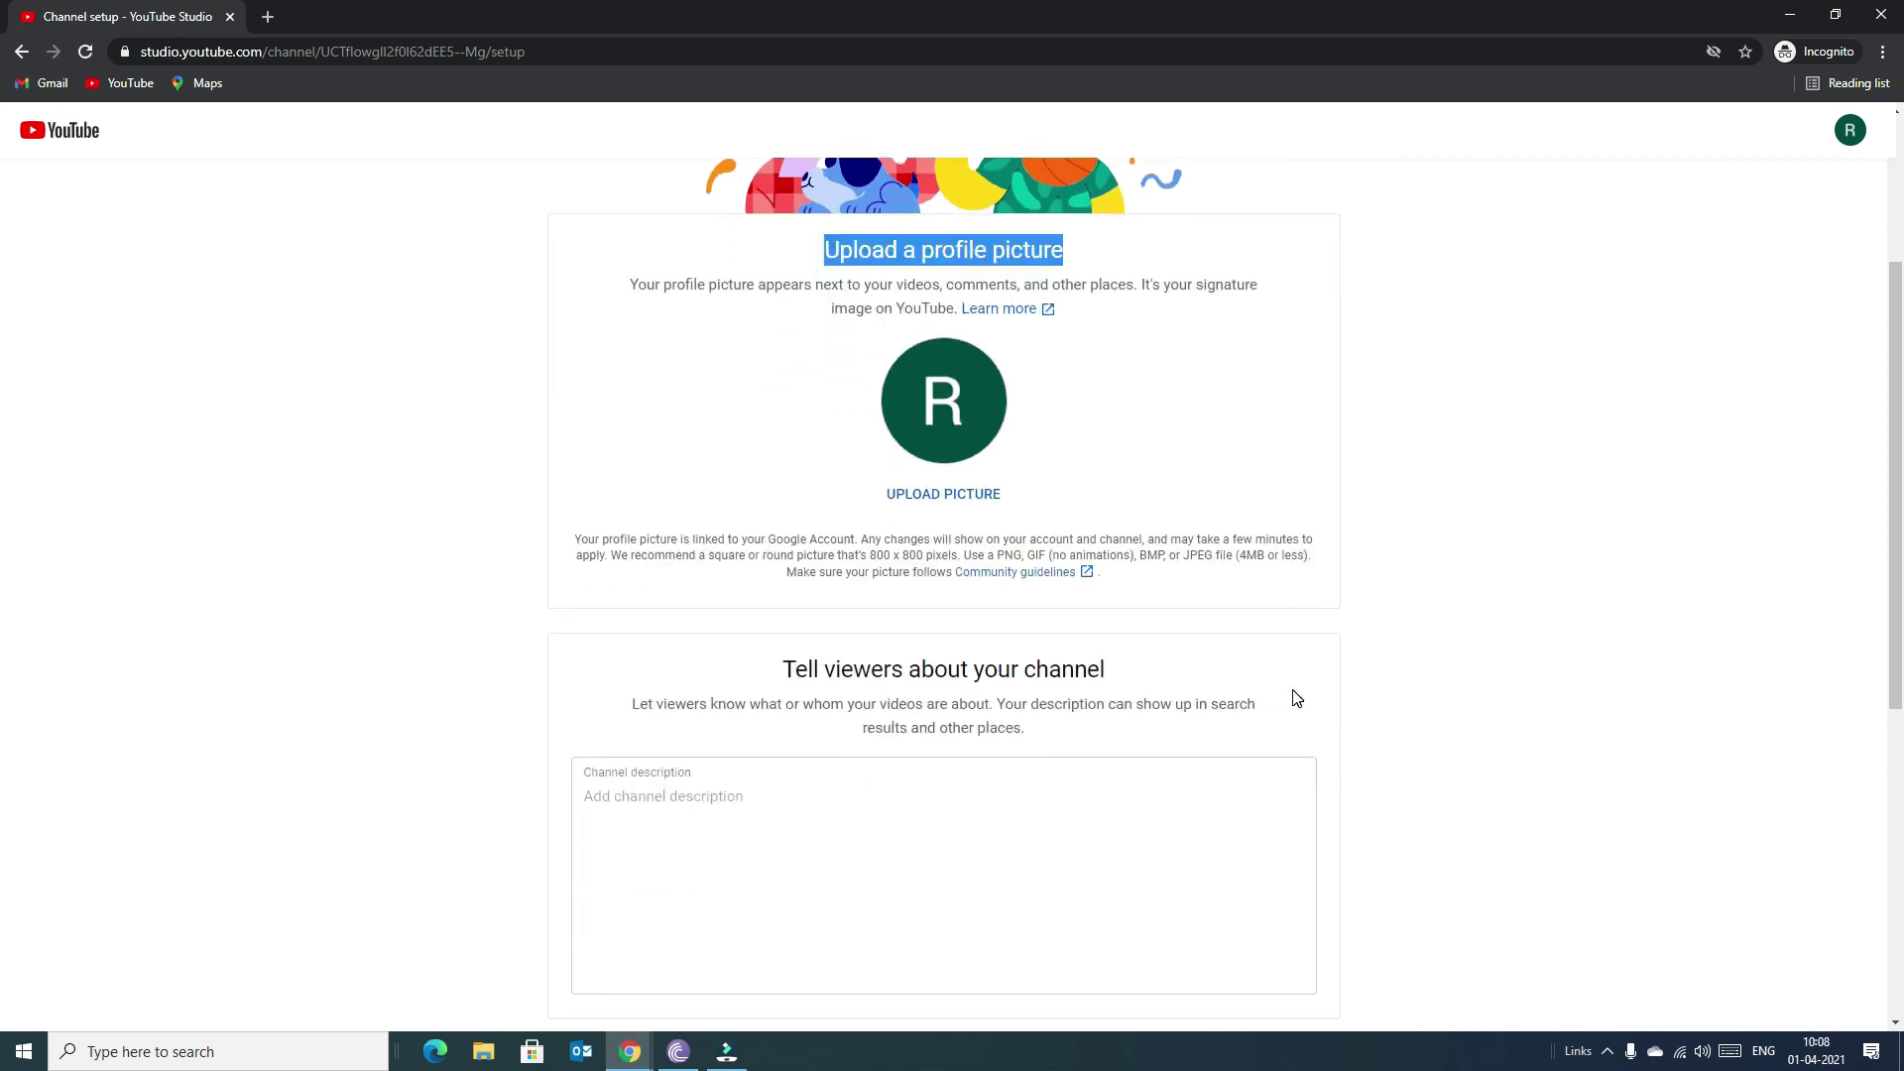
{"action": "left_click", "coordinate": [960, 496]}
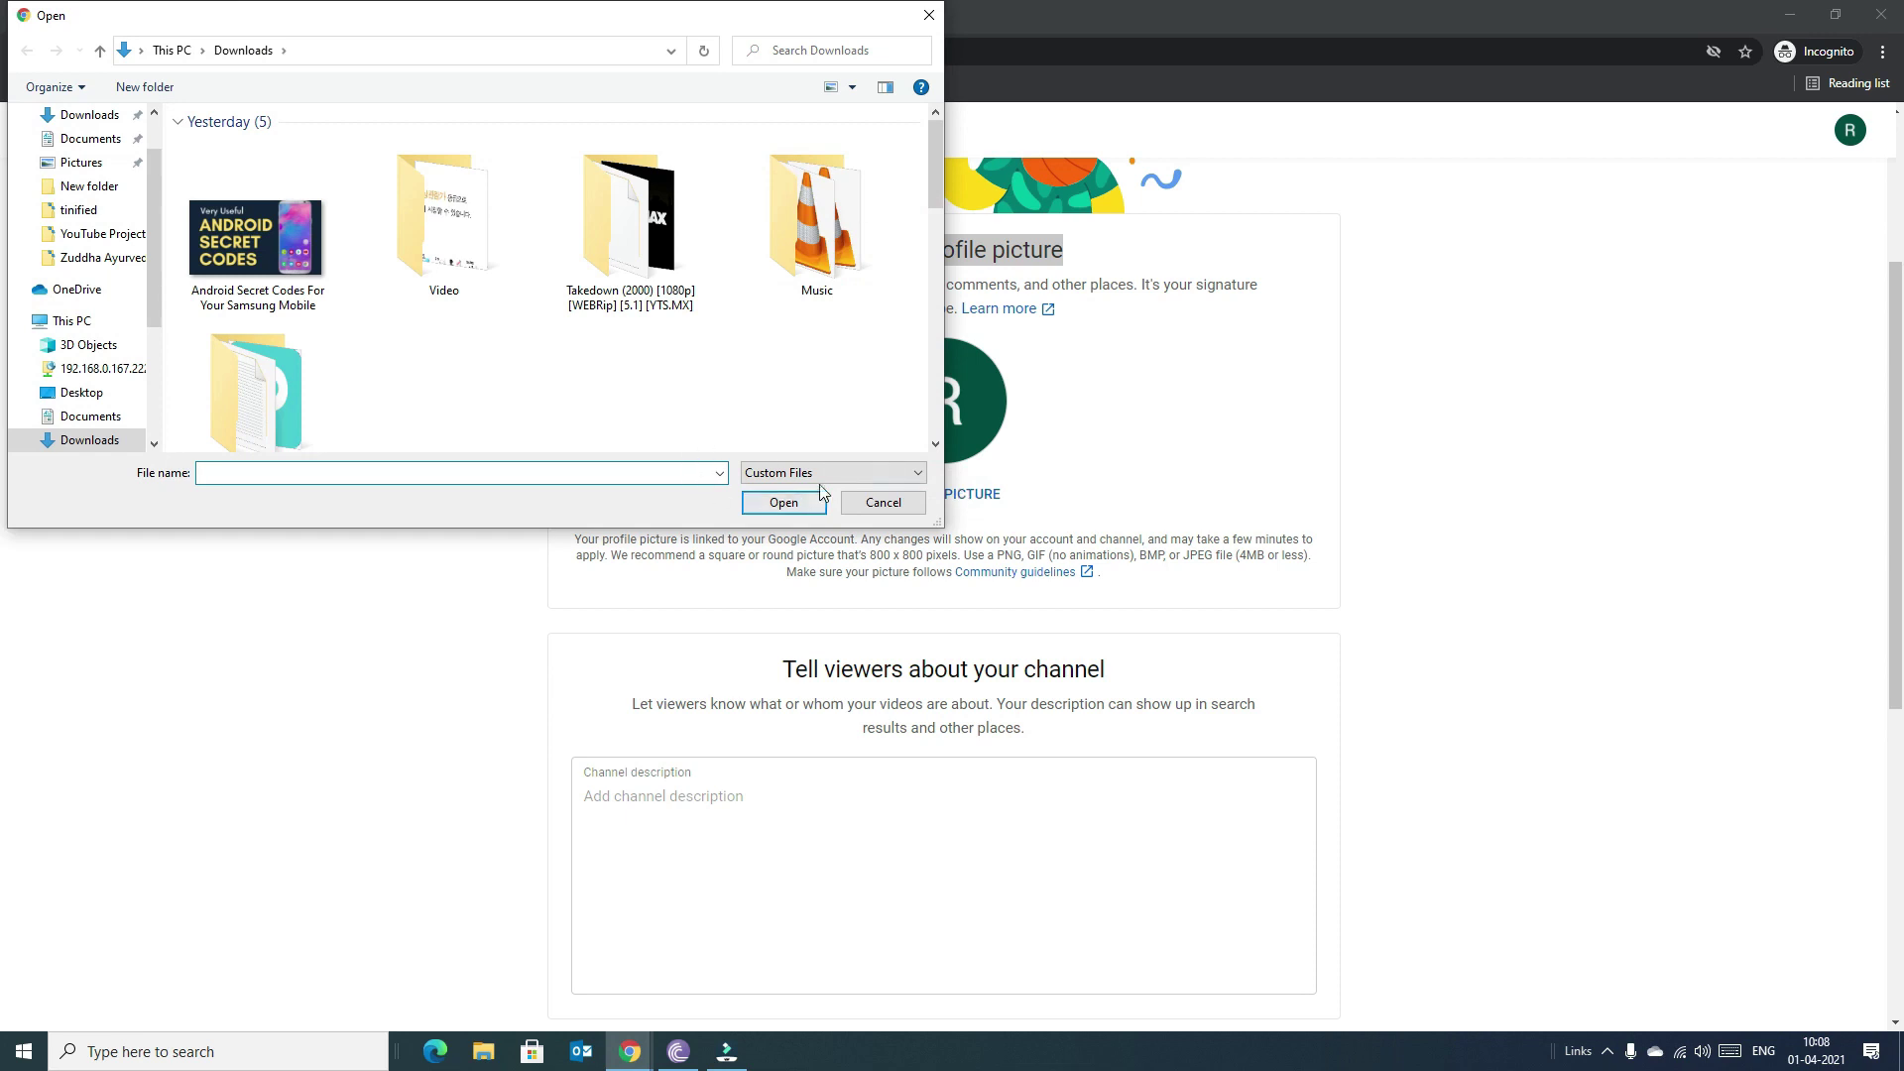
{"action": "left_click", "coordinate": [877, 497]}
{"action": "scroll", "coordinate": [895, 634], "scroll_direction": "down", "scroll_amount": 2}
{"action": "left_click", "coordinate": [896, 634]}
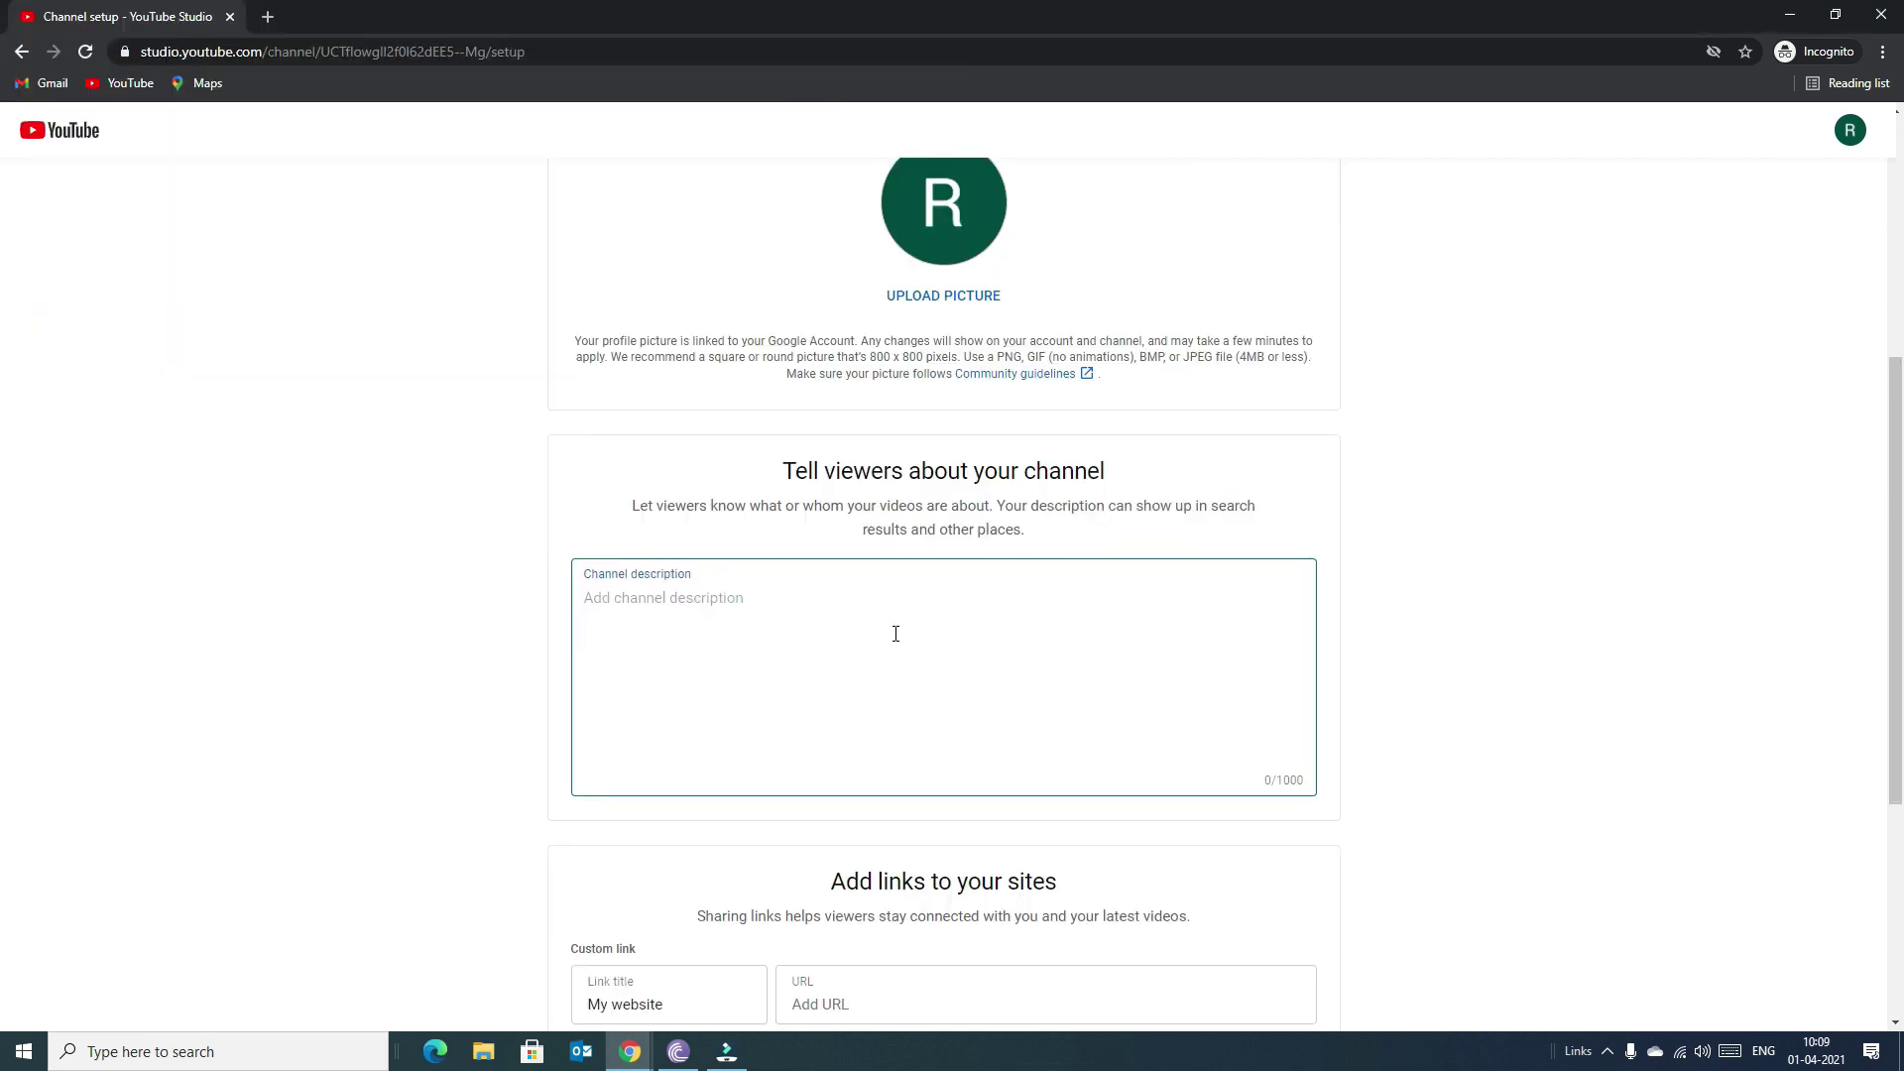
{"action": "type", "text": "This channel covers Travel videos."}
Add weboptify.com as the custom website link and save the channel setup.
{"action": "scroll", "coordinate": [896, 634], "scroll_direction": "down", "scroll_amount": 3}
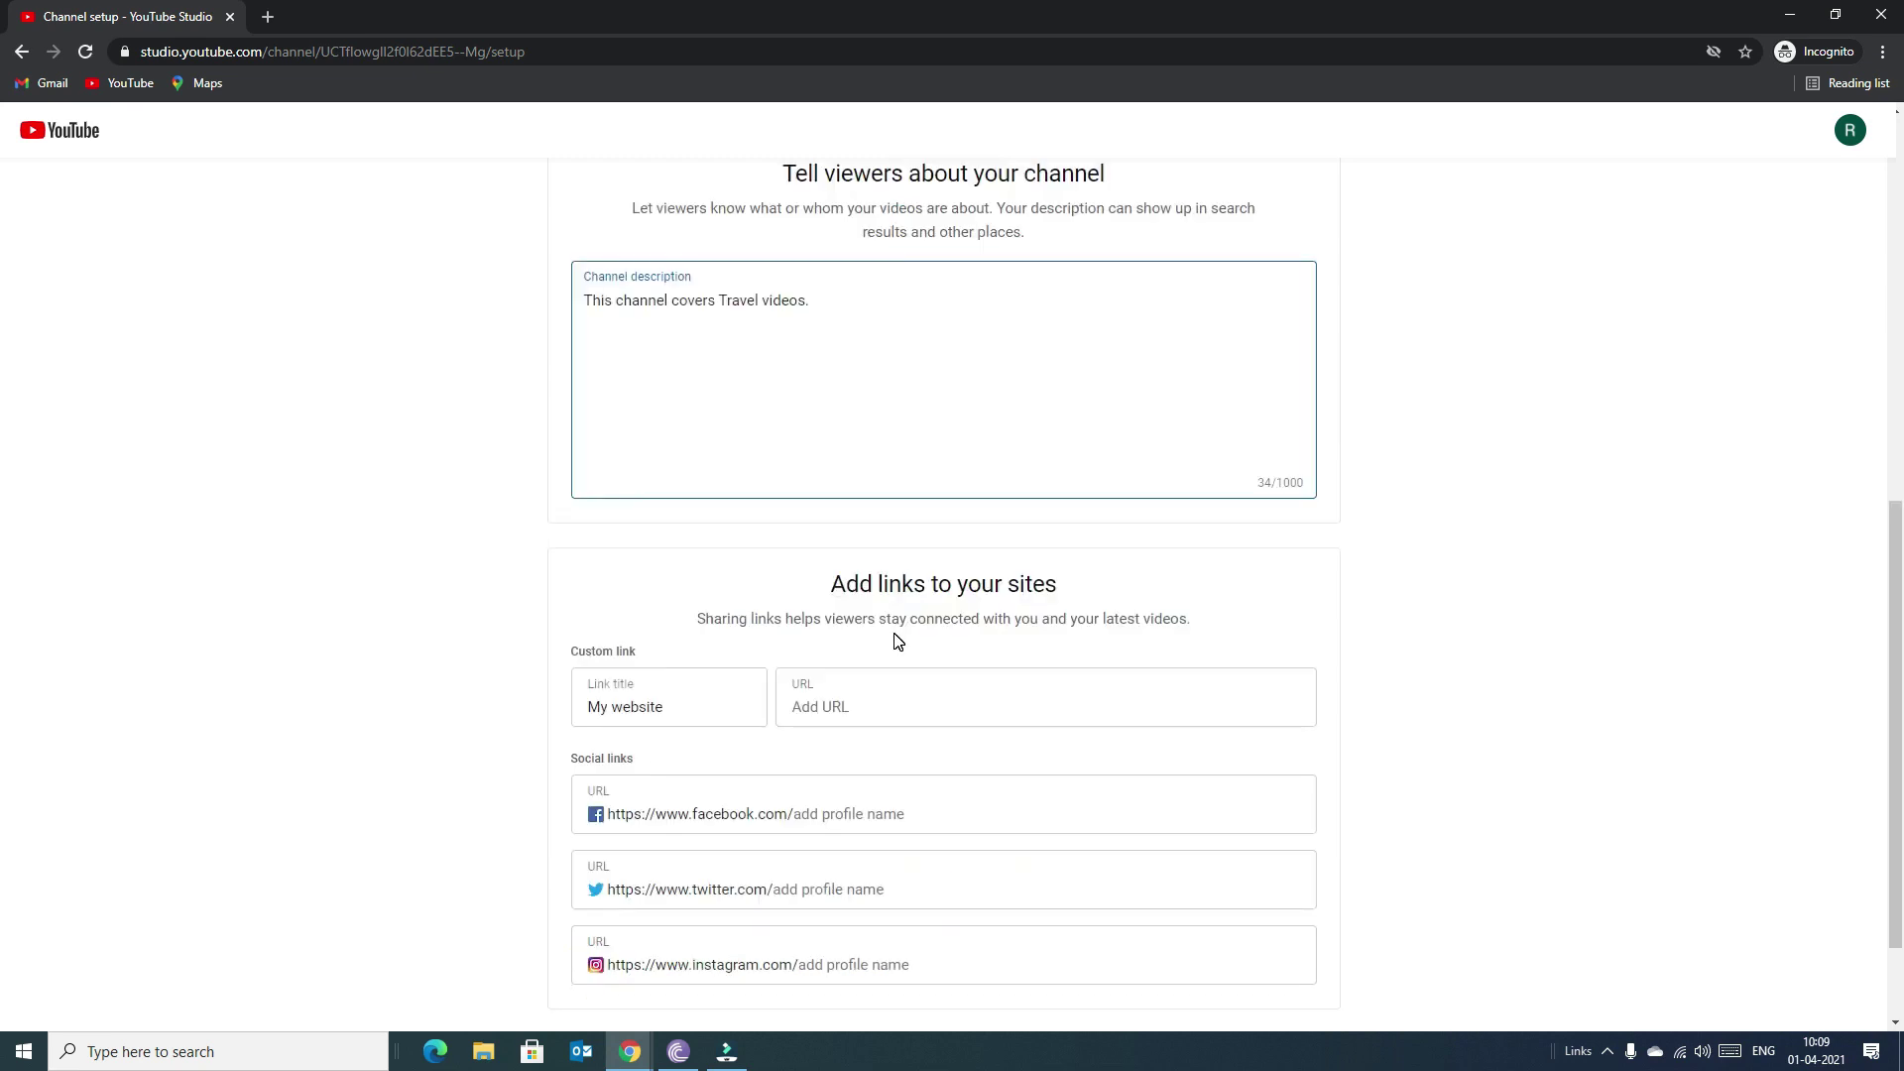
{"action": "scroll", "coordinate": [907, 642], "scroll_direction": "down", "scroll_amount": 2}
{"action": "left_click", "coordinate": [874, 568]}
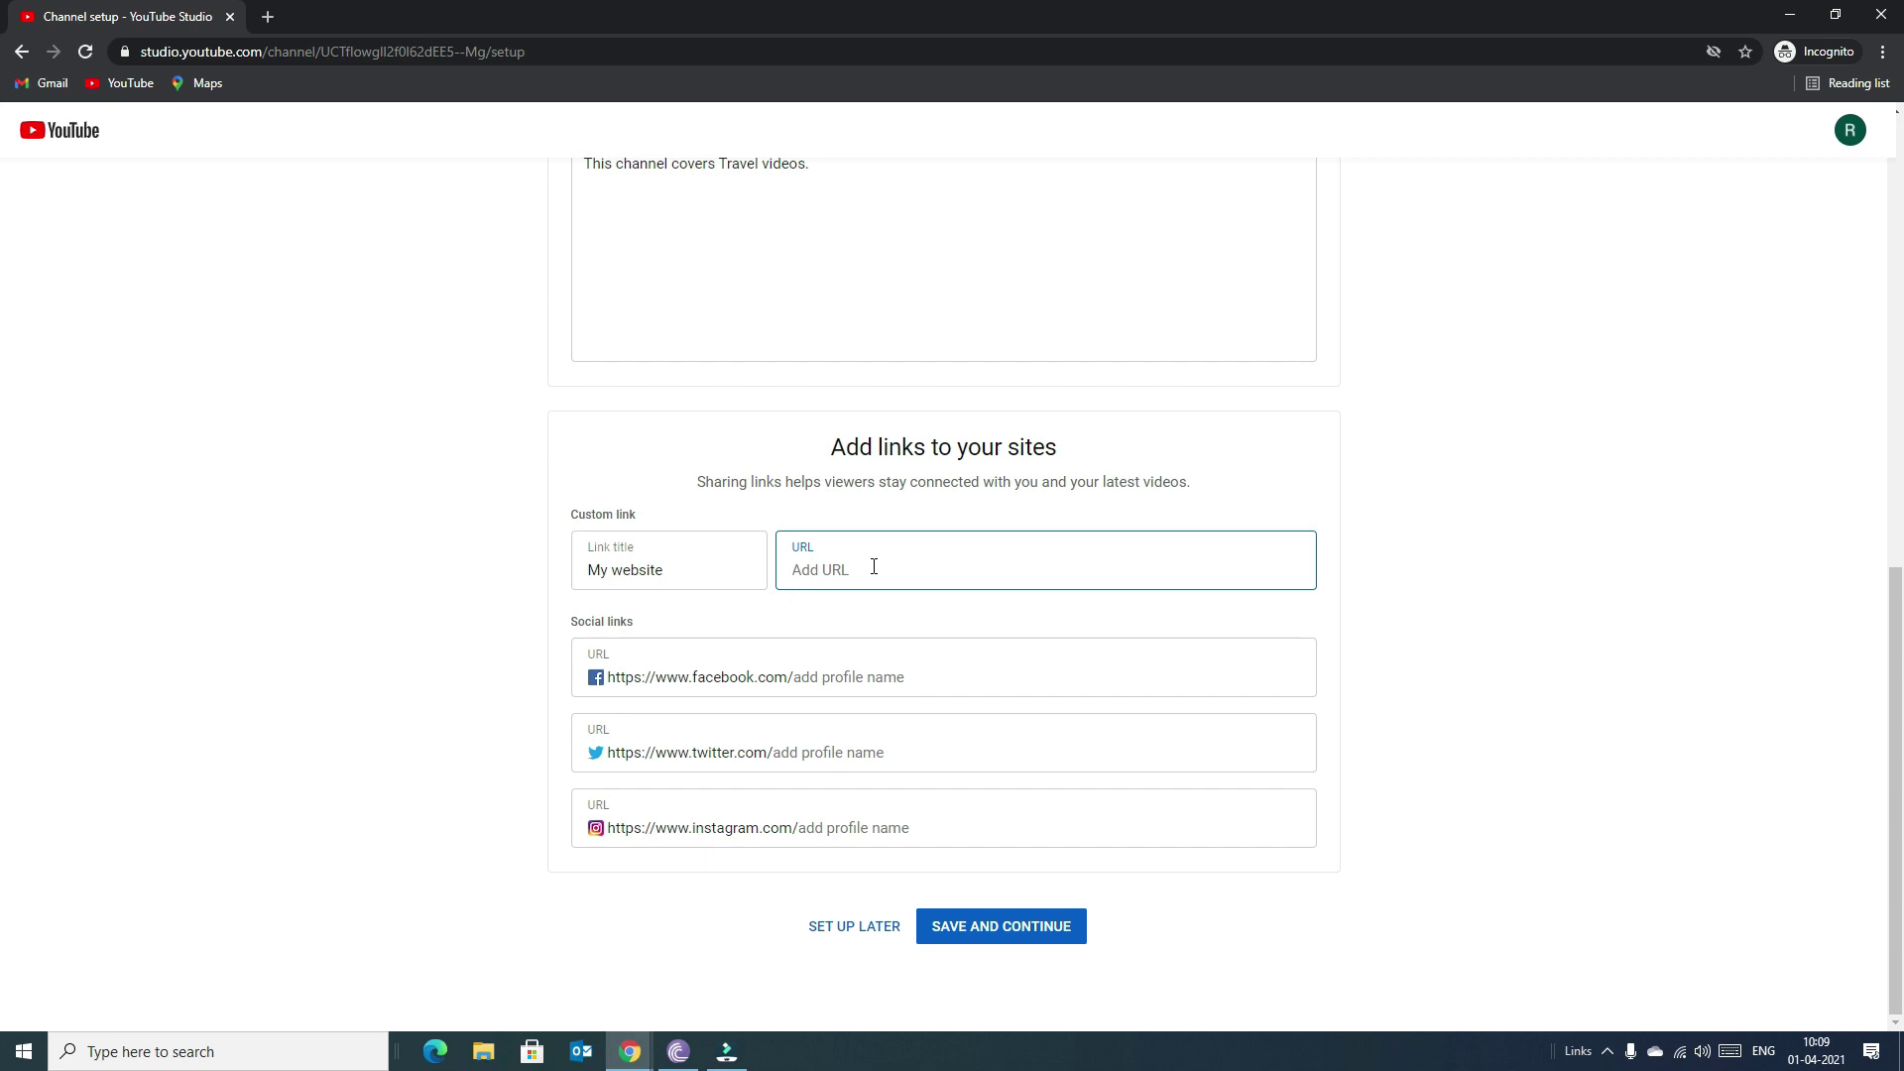
{"action": "type", "text": "weboptify.com"}
{"action": "key", "text": "Tab"}
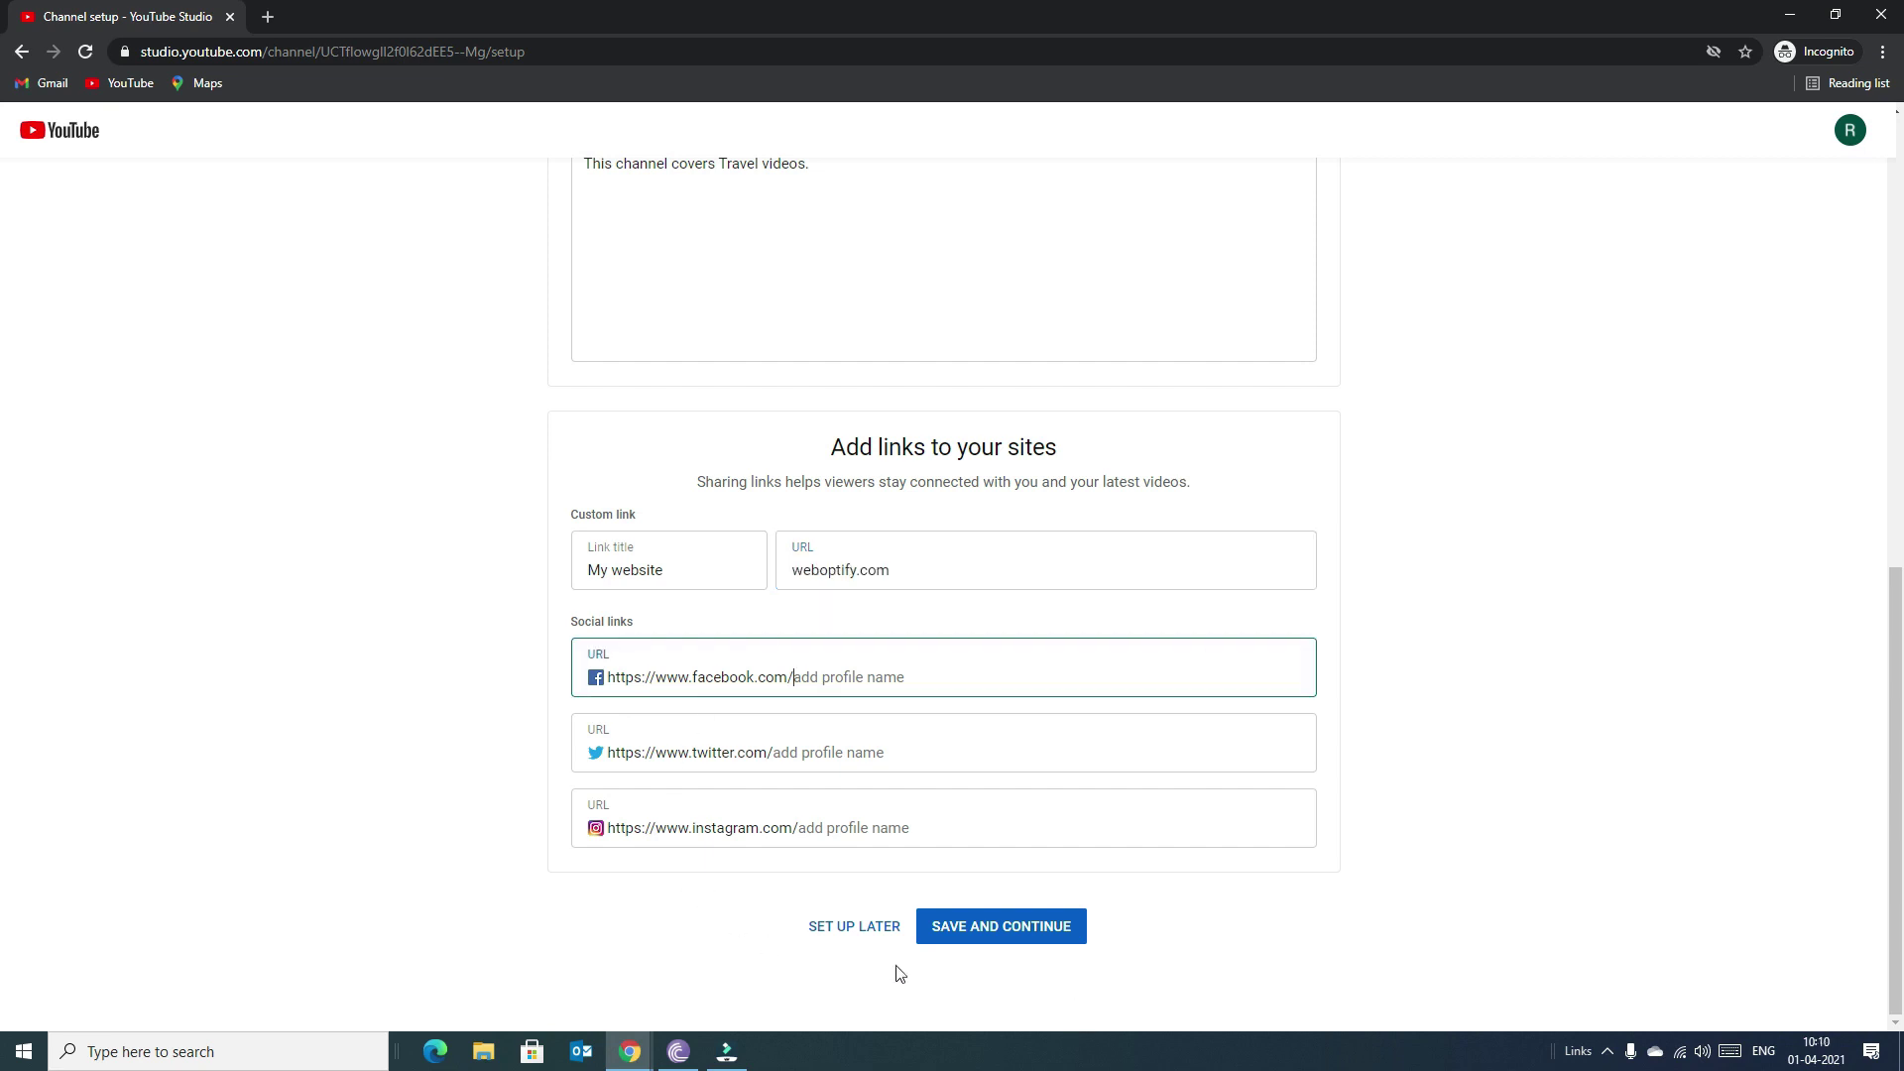
{"action": "left_click", "coordinate": [950, 934]}
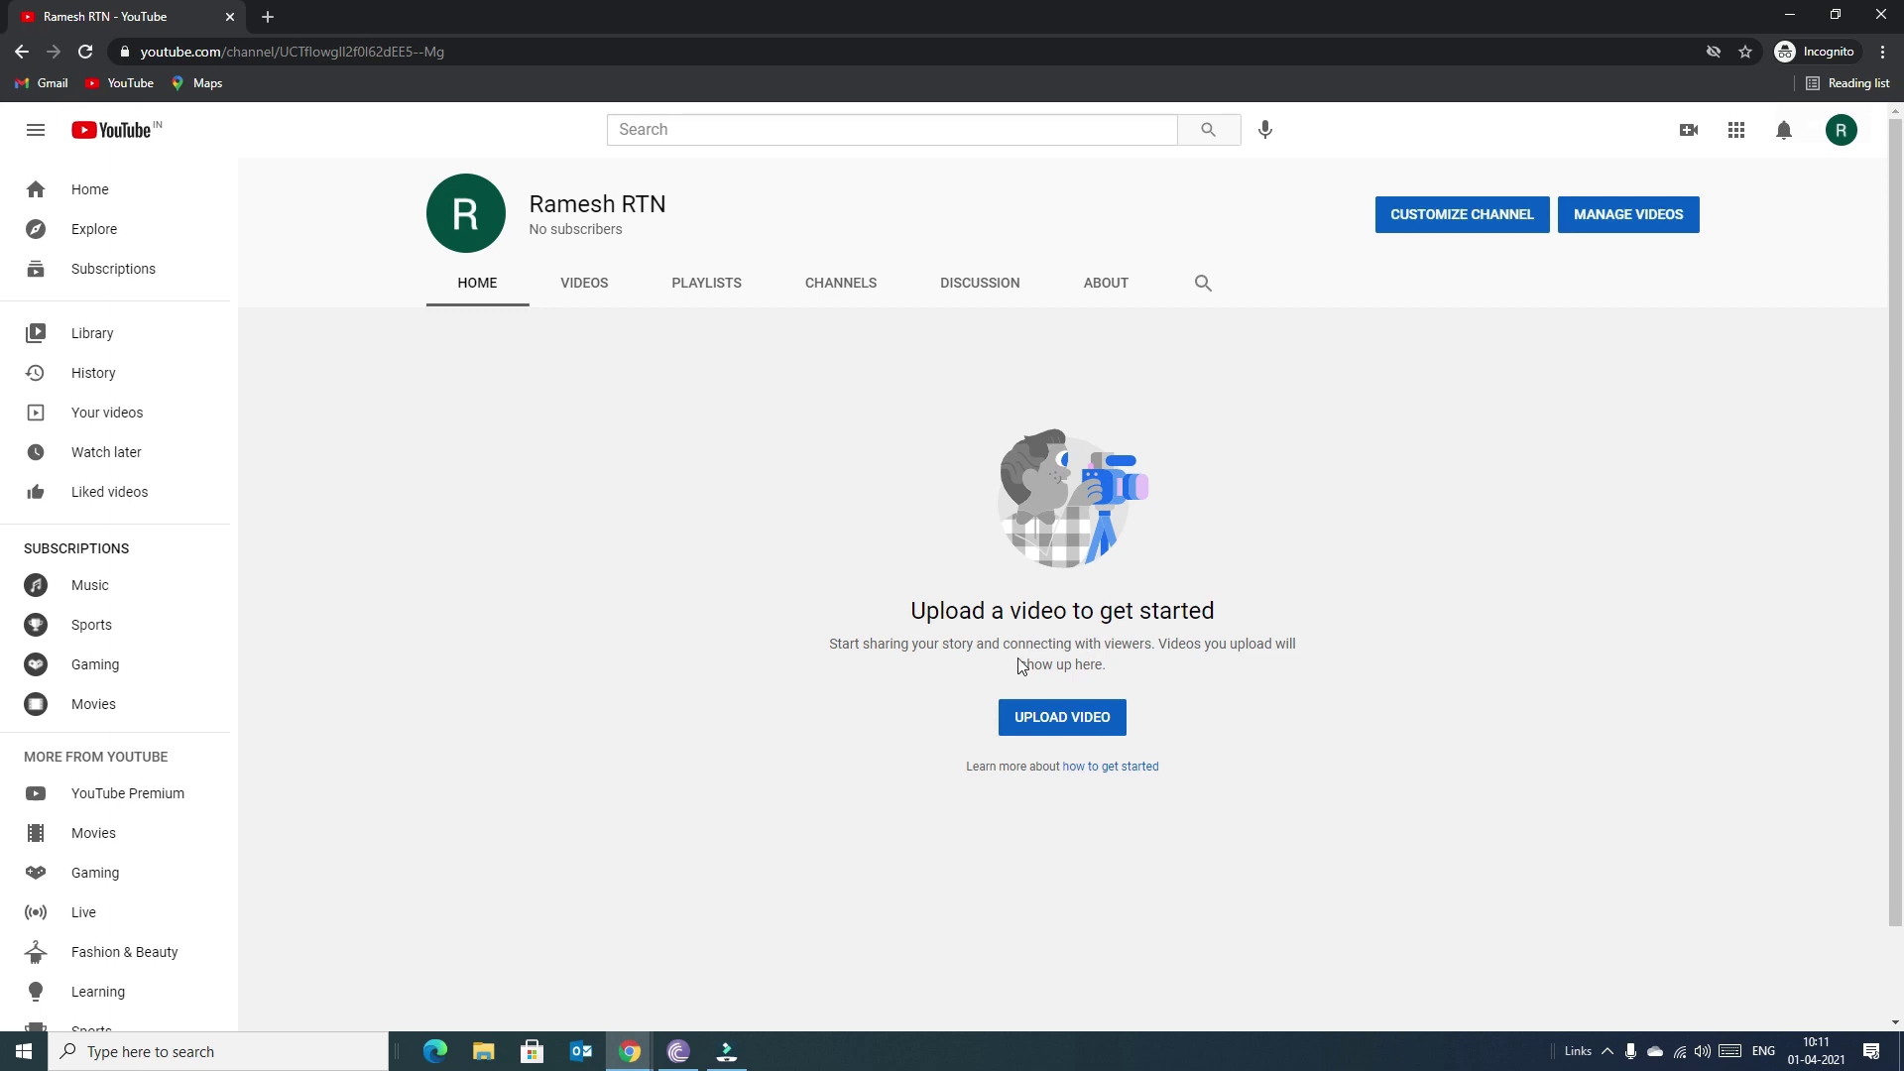
Open the Upload video dialog from the Create menu.
{"action": "triple_click", "coordinate": [1165, 610]}
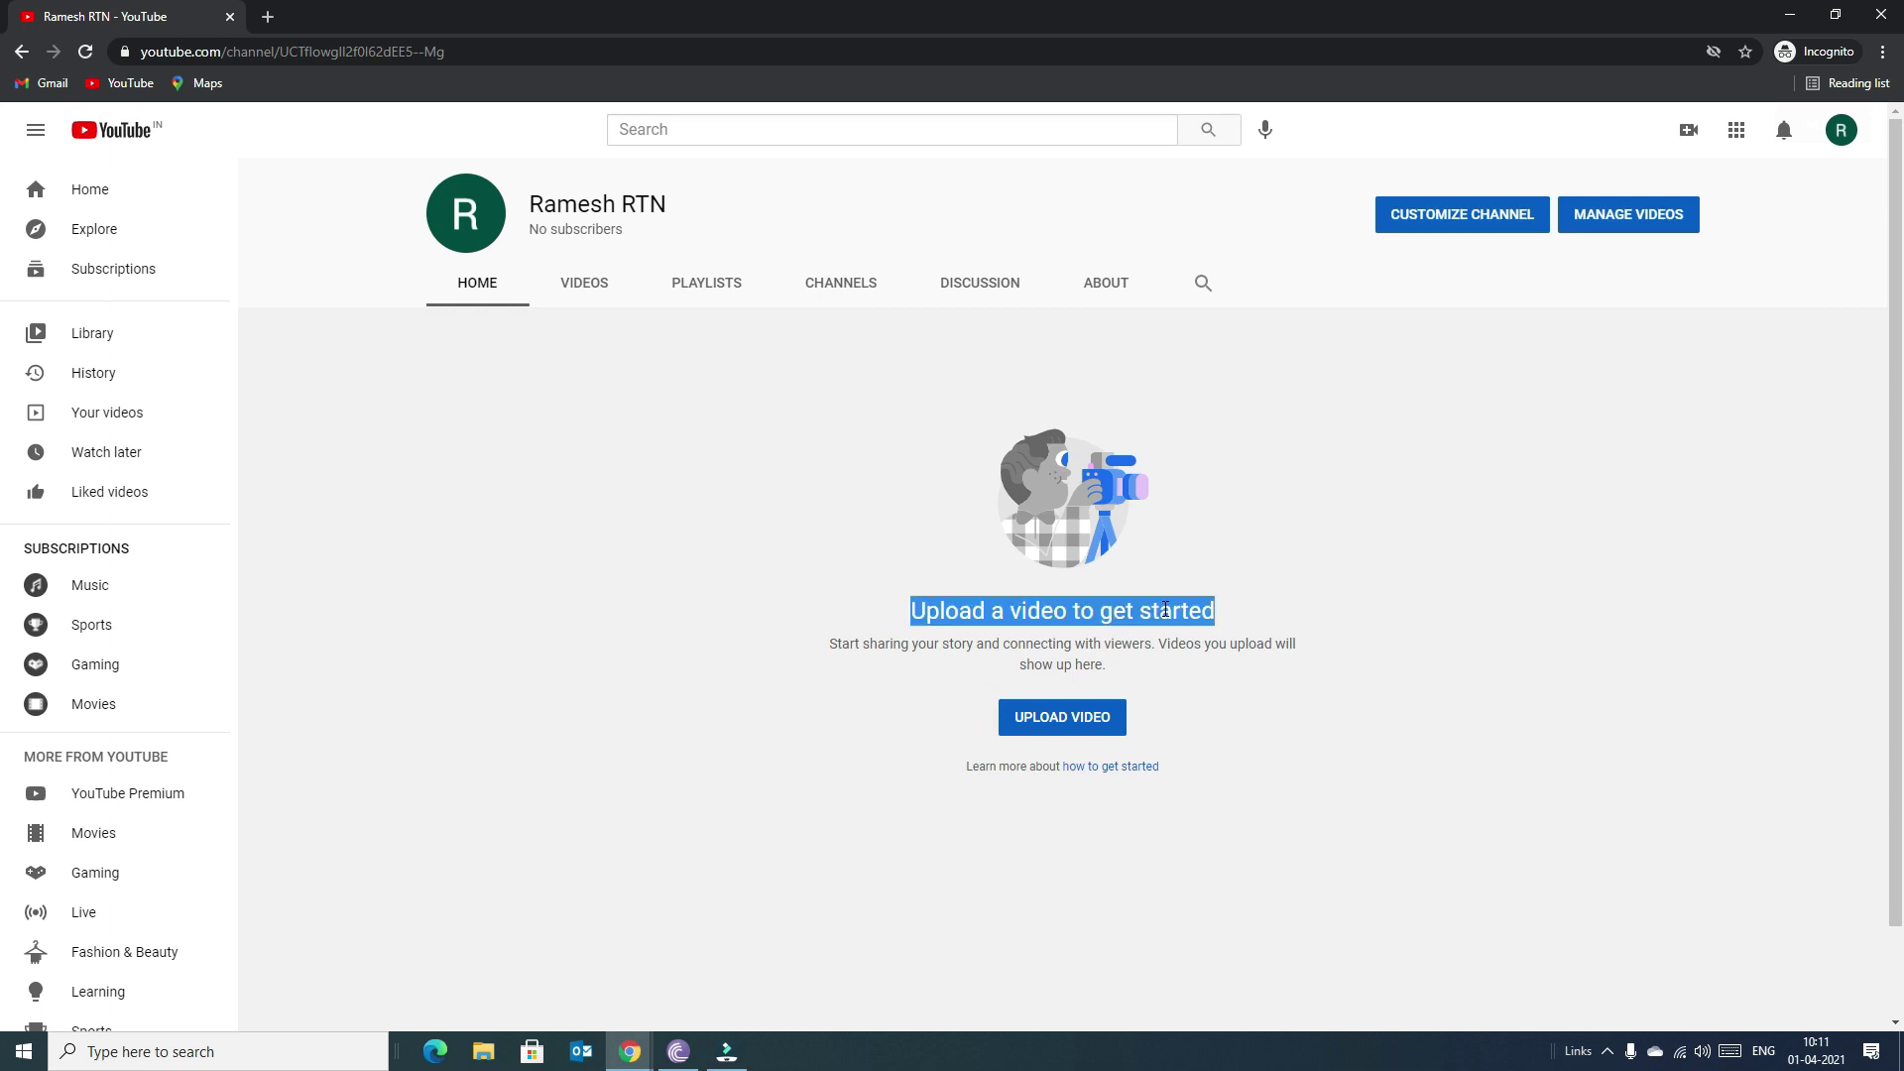
{"action": "left_click", "coordinate": [1508, 500]}
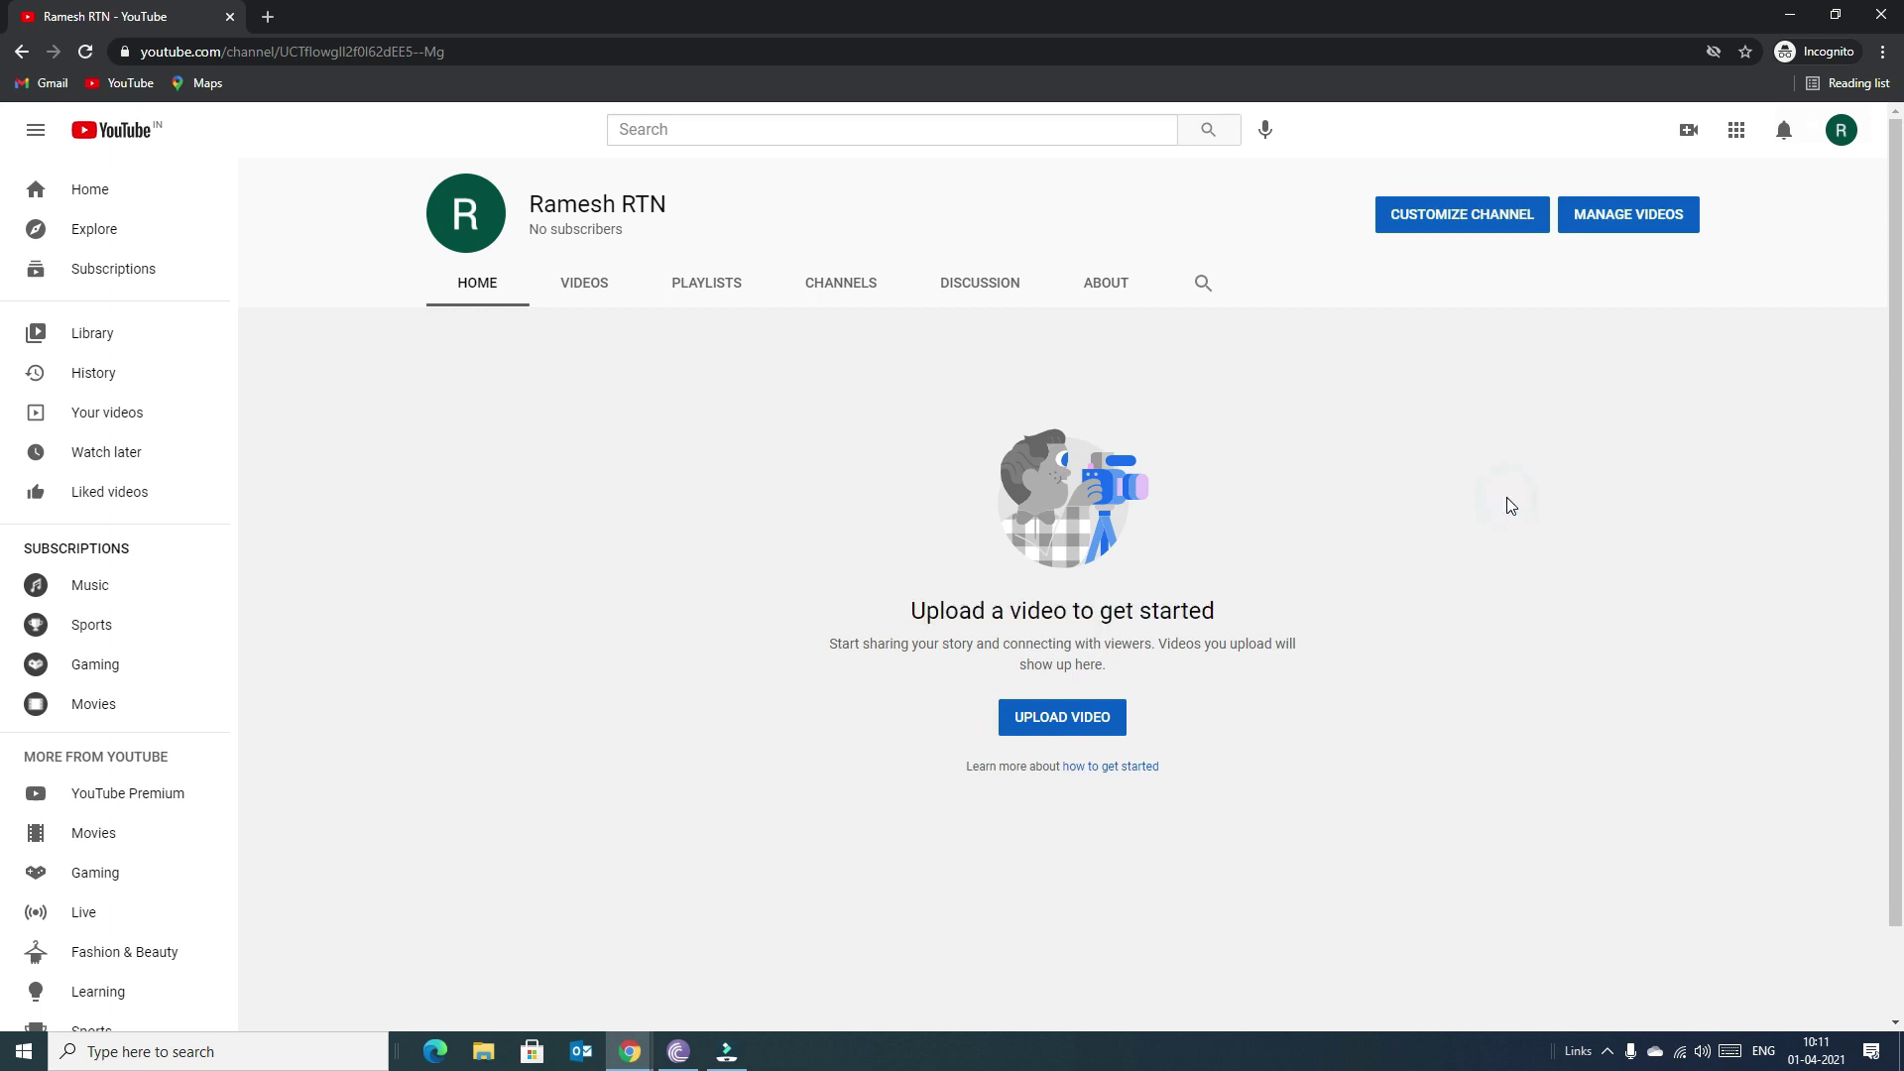
{"action": "left_click", "coordinate": [1684, 134]}
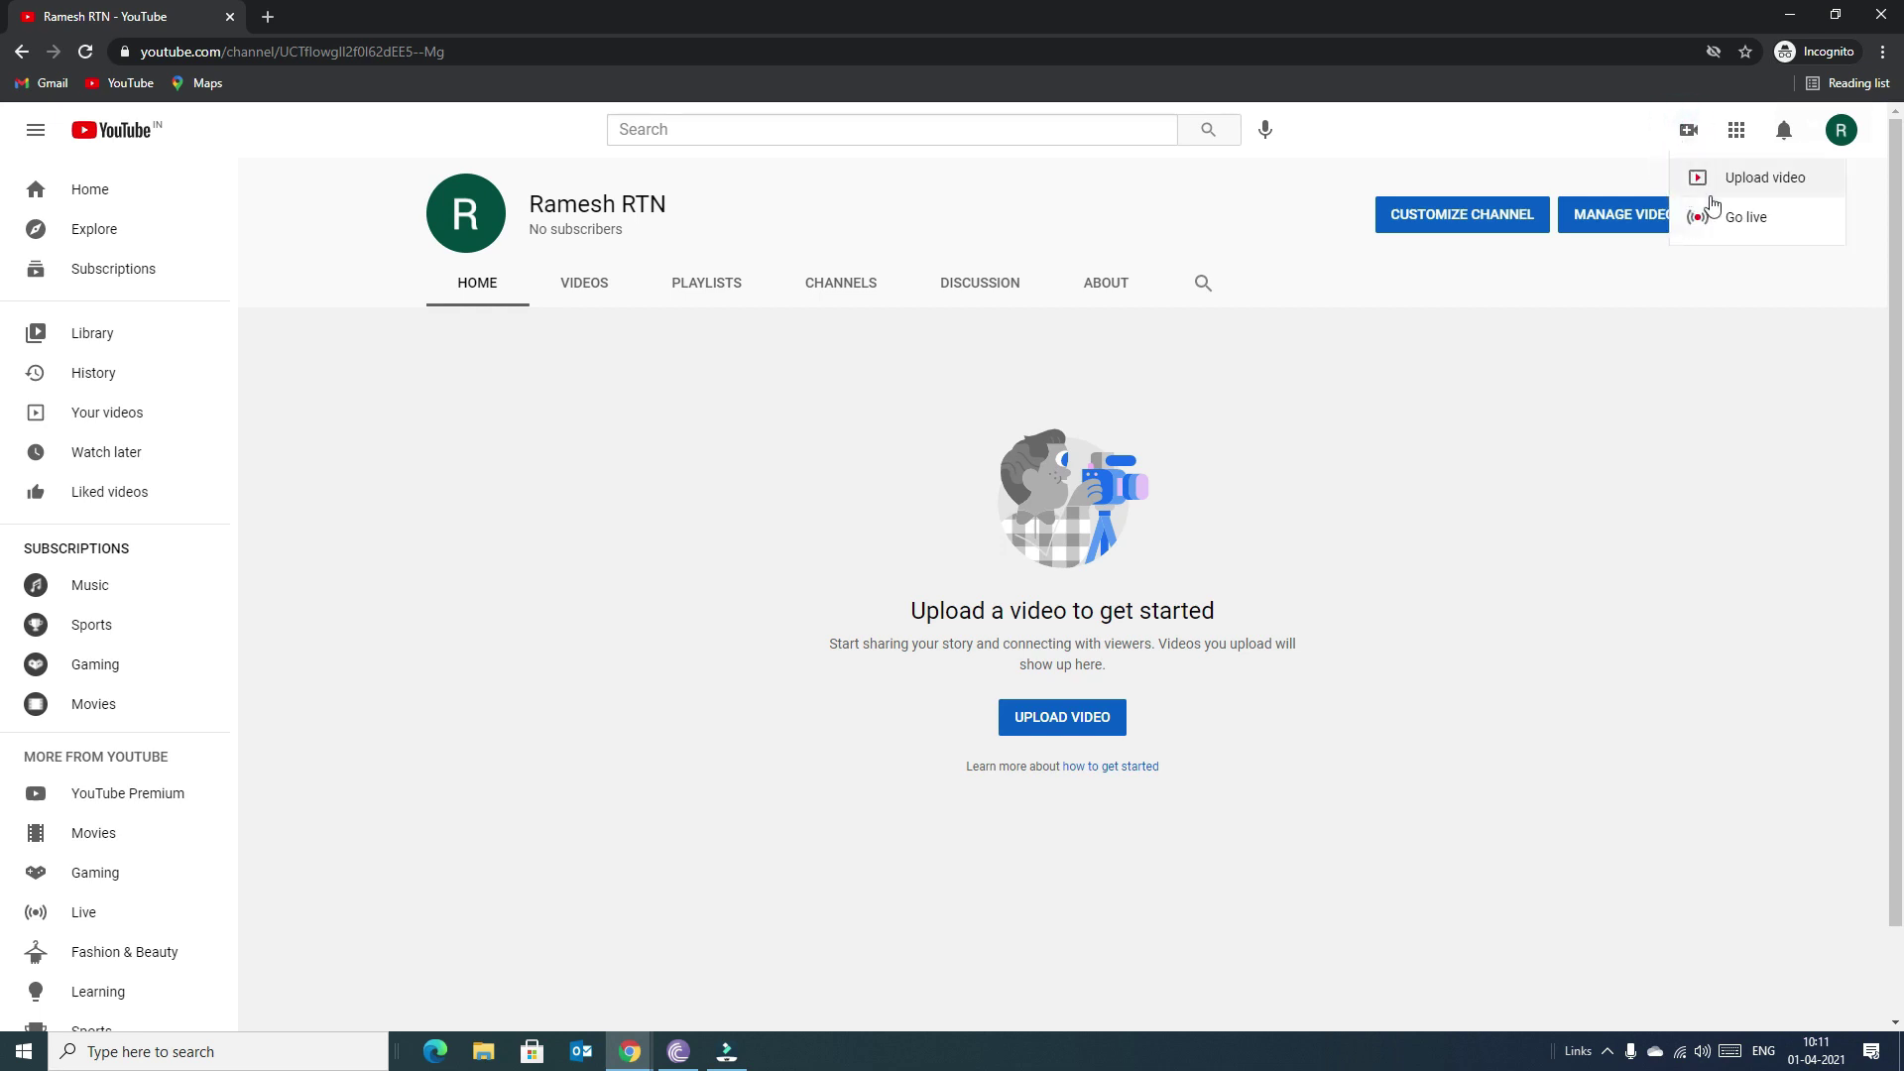
{"action": "left_click", "coordinate": [1796, 187]}
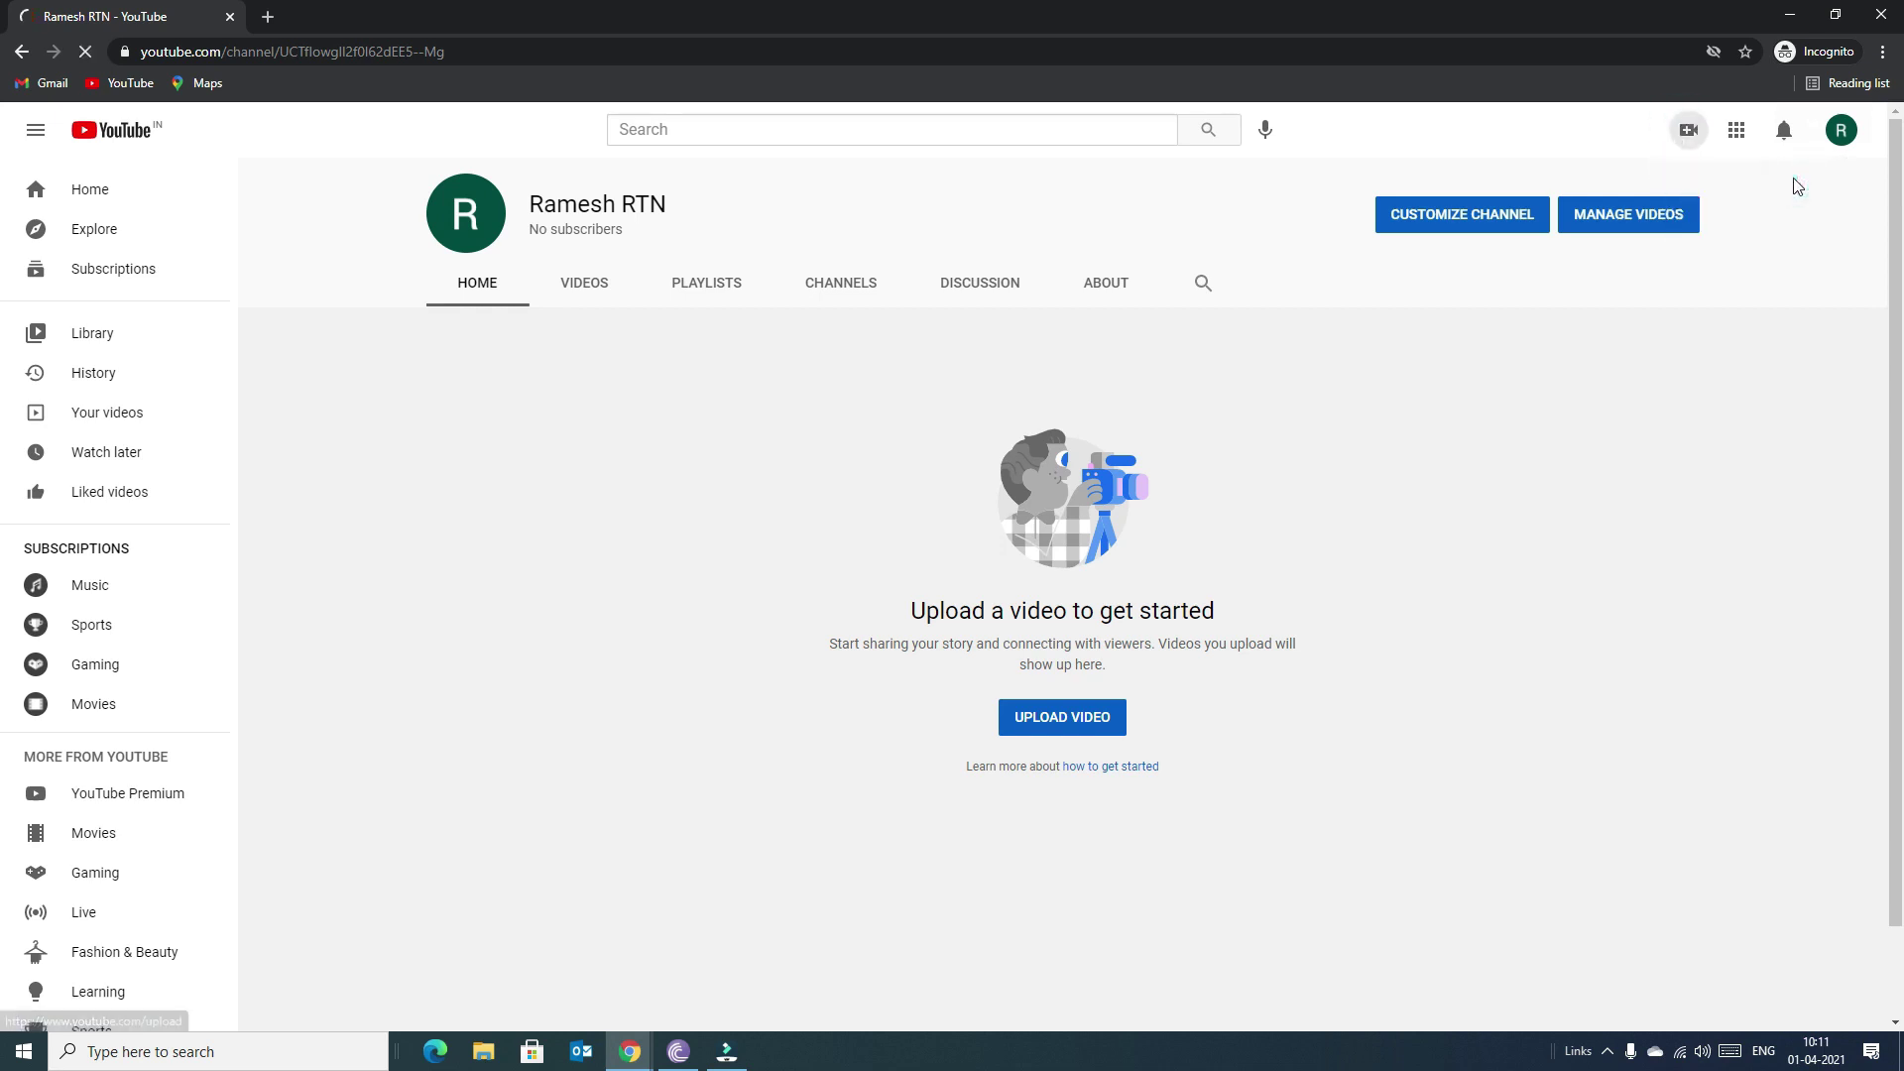
{"action": "left_click", "coordinate": [972, 819]}
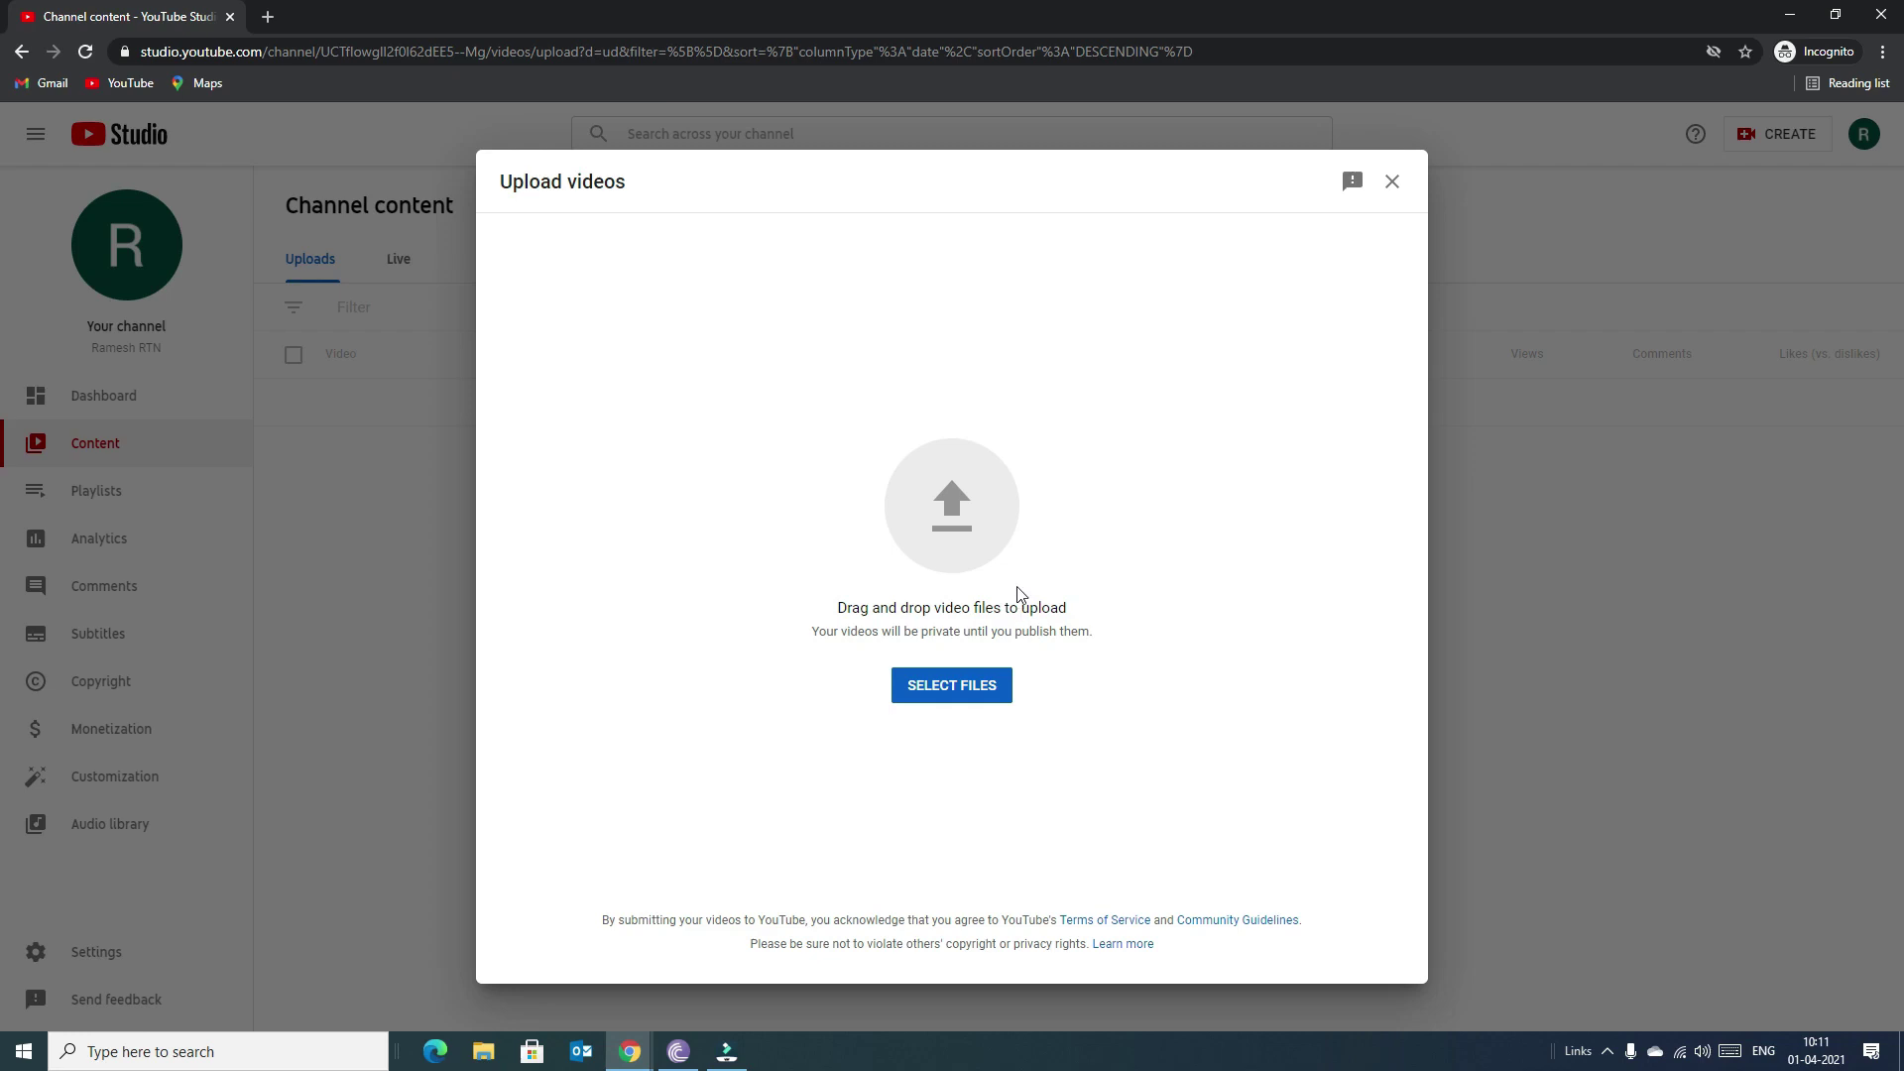
Select the '4K Demo Vedio Sunset Beach Nature' file to upload.
{"action": "key", "text": "alt+Tab"}
{"action": "left_click_drag", "start_coordinate": [238, 744], "coordinate": [939, 539]}
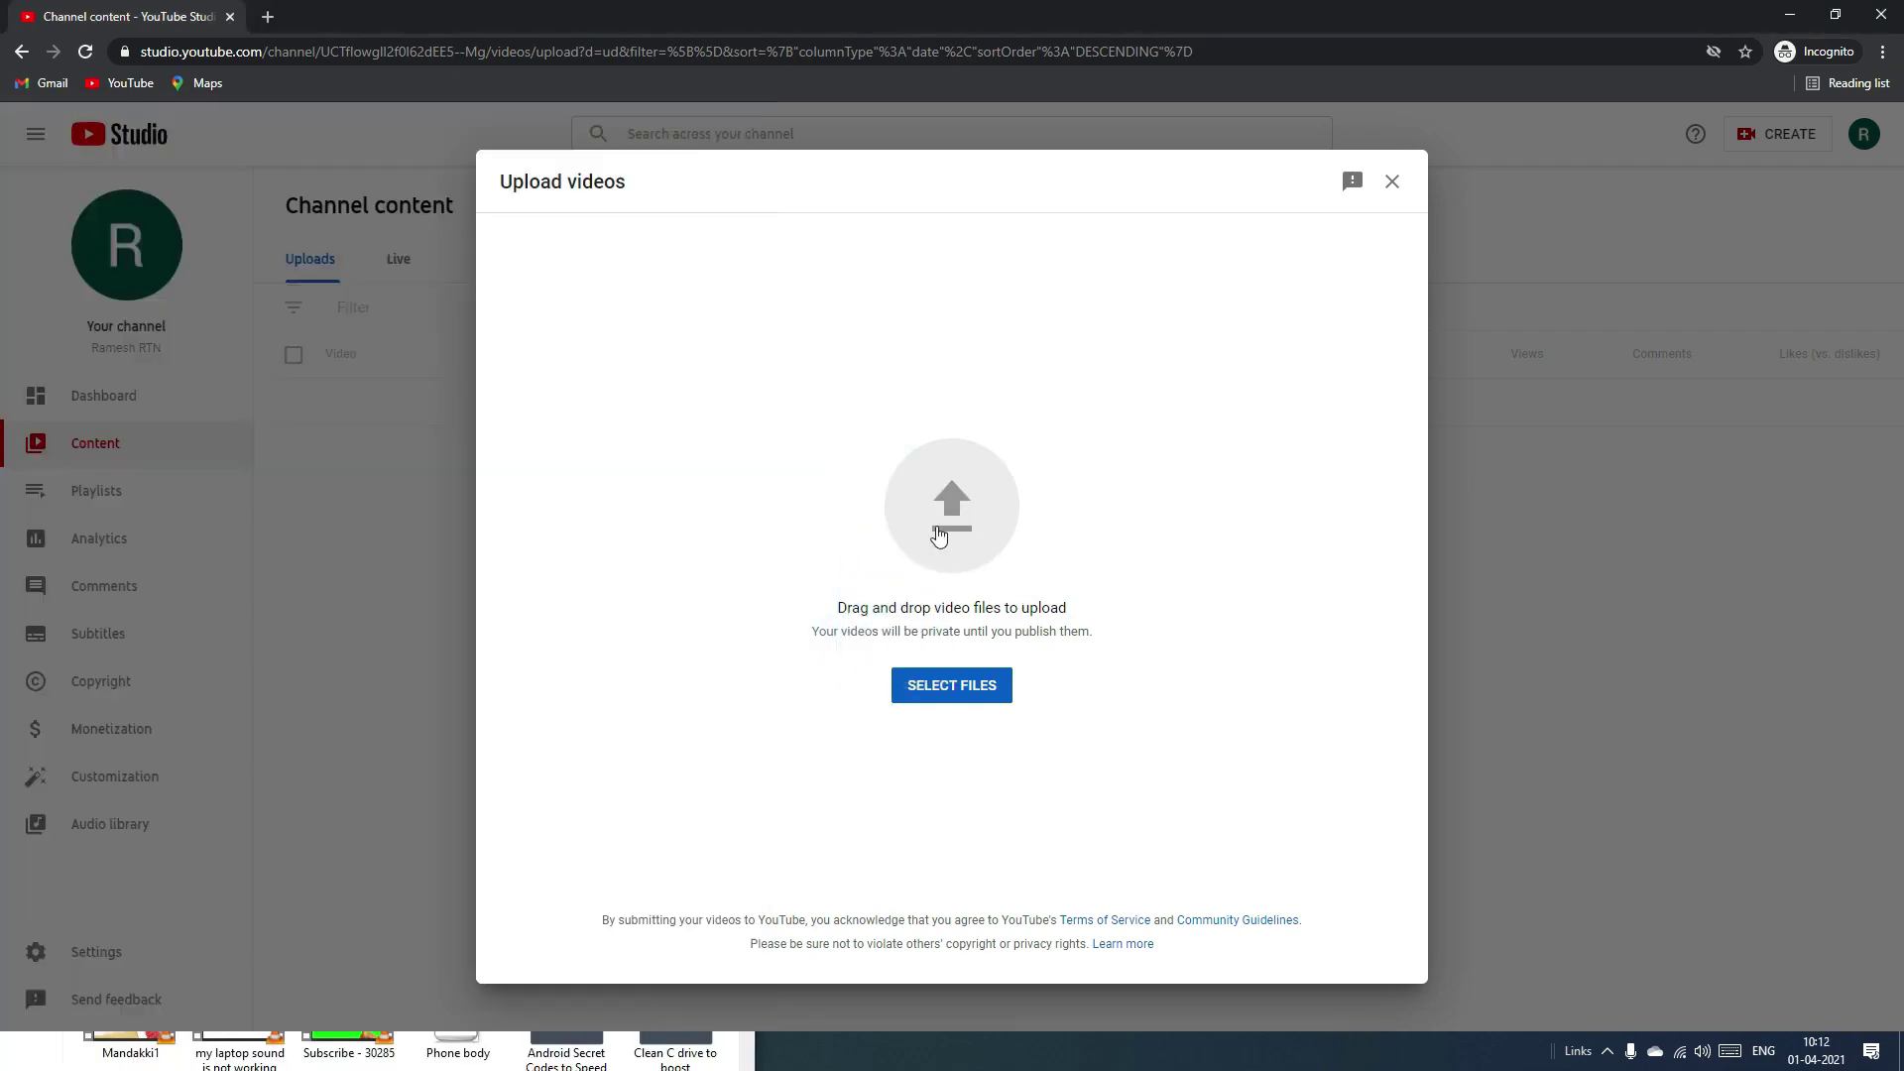
{"action": "left_click", "coordinate": [938, 536]}
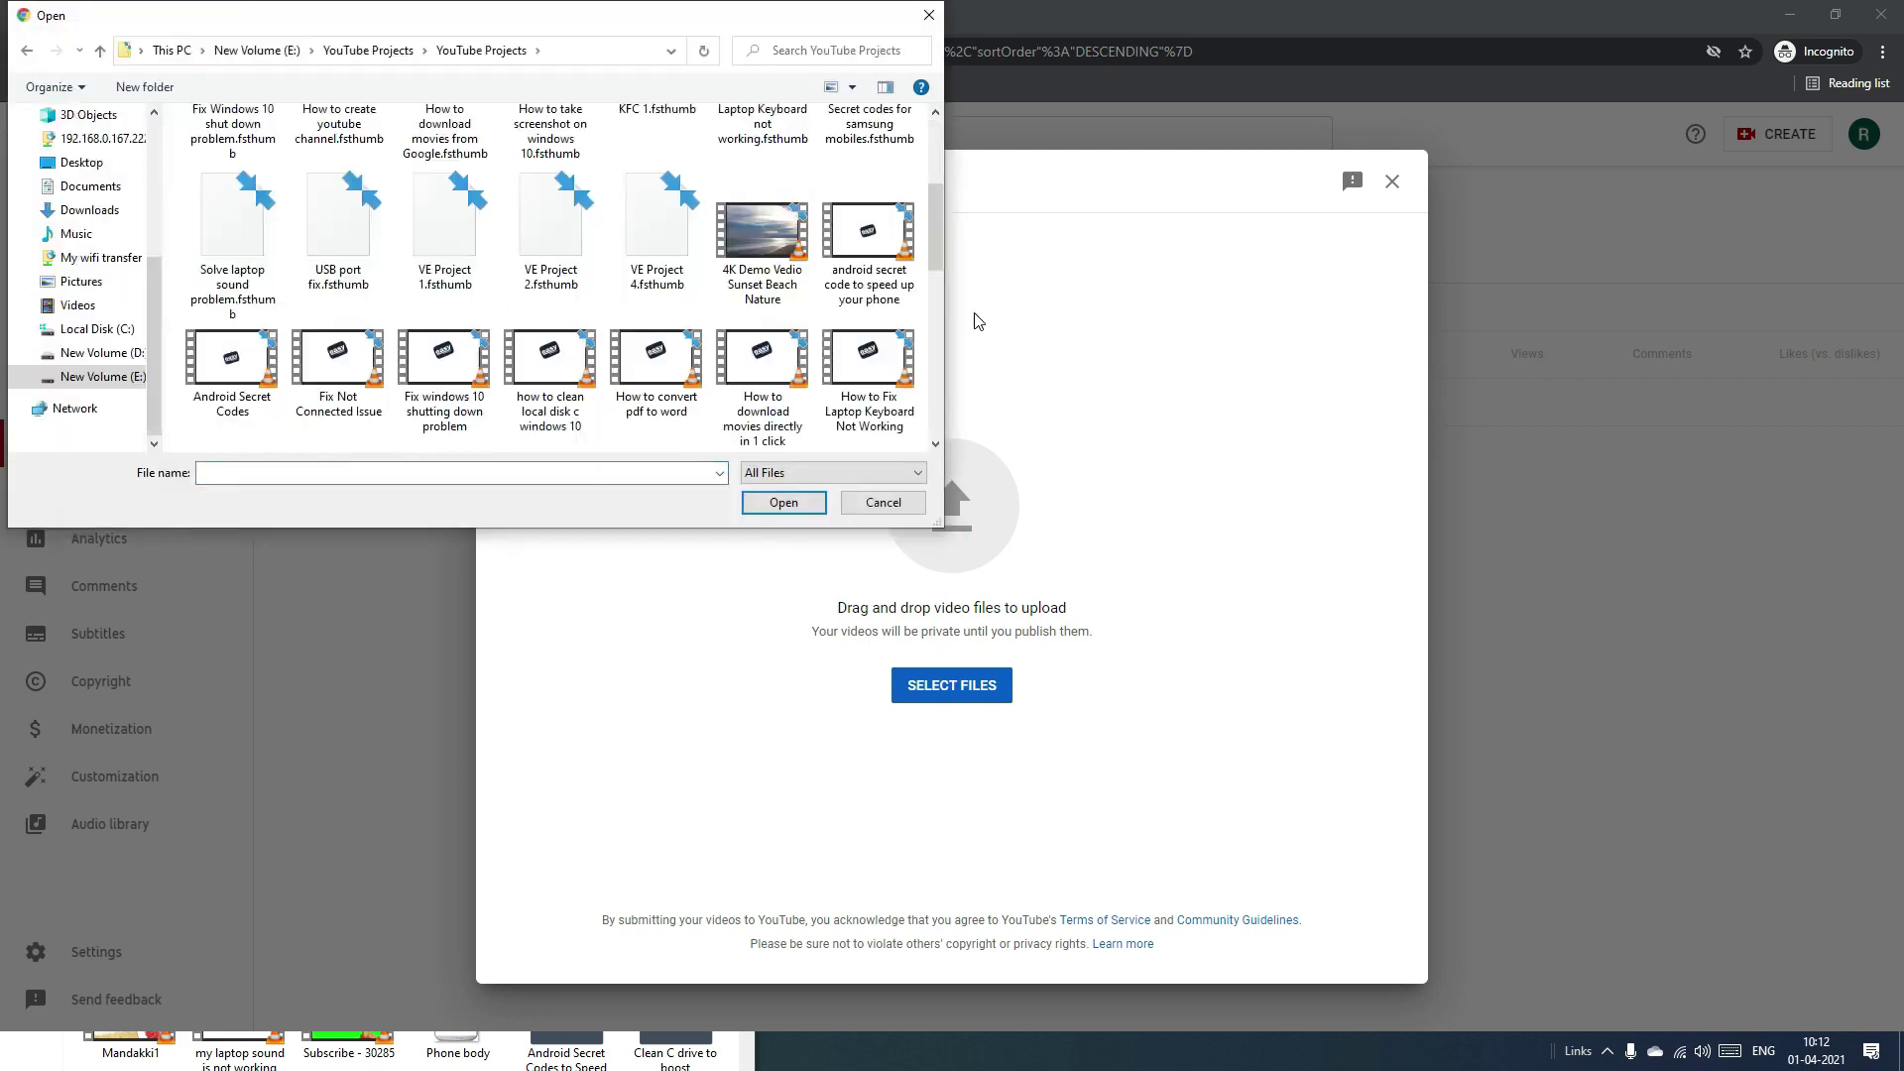
{"action": "left_click", "coordinate": [748, 243]}
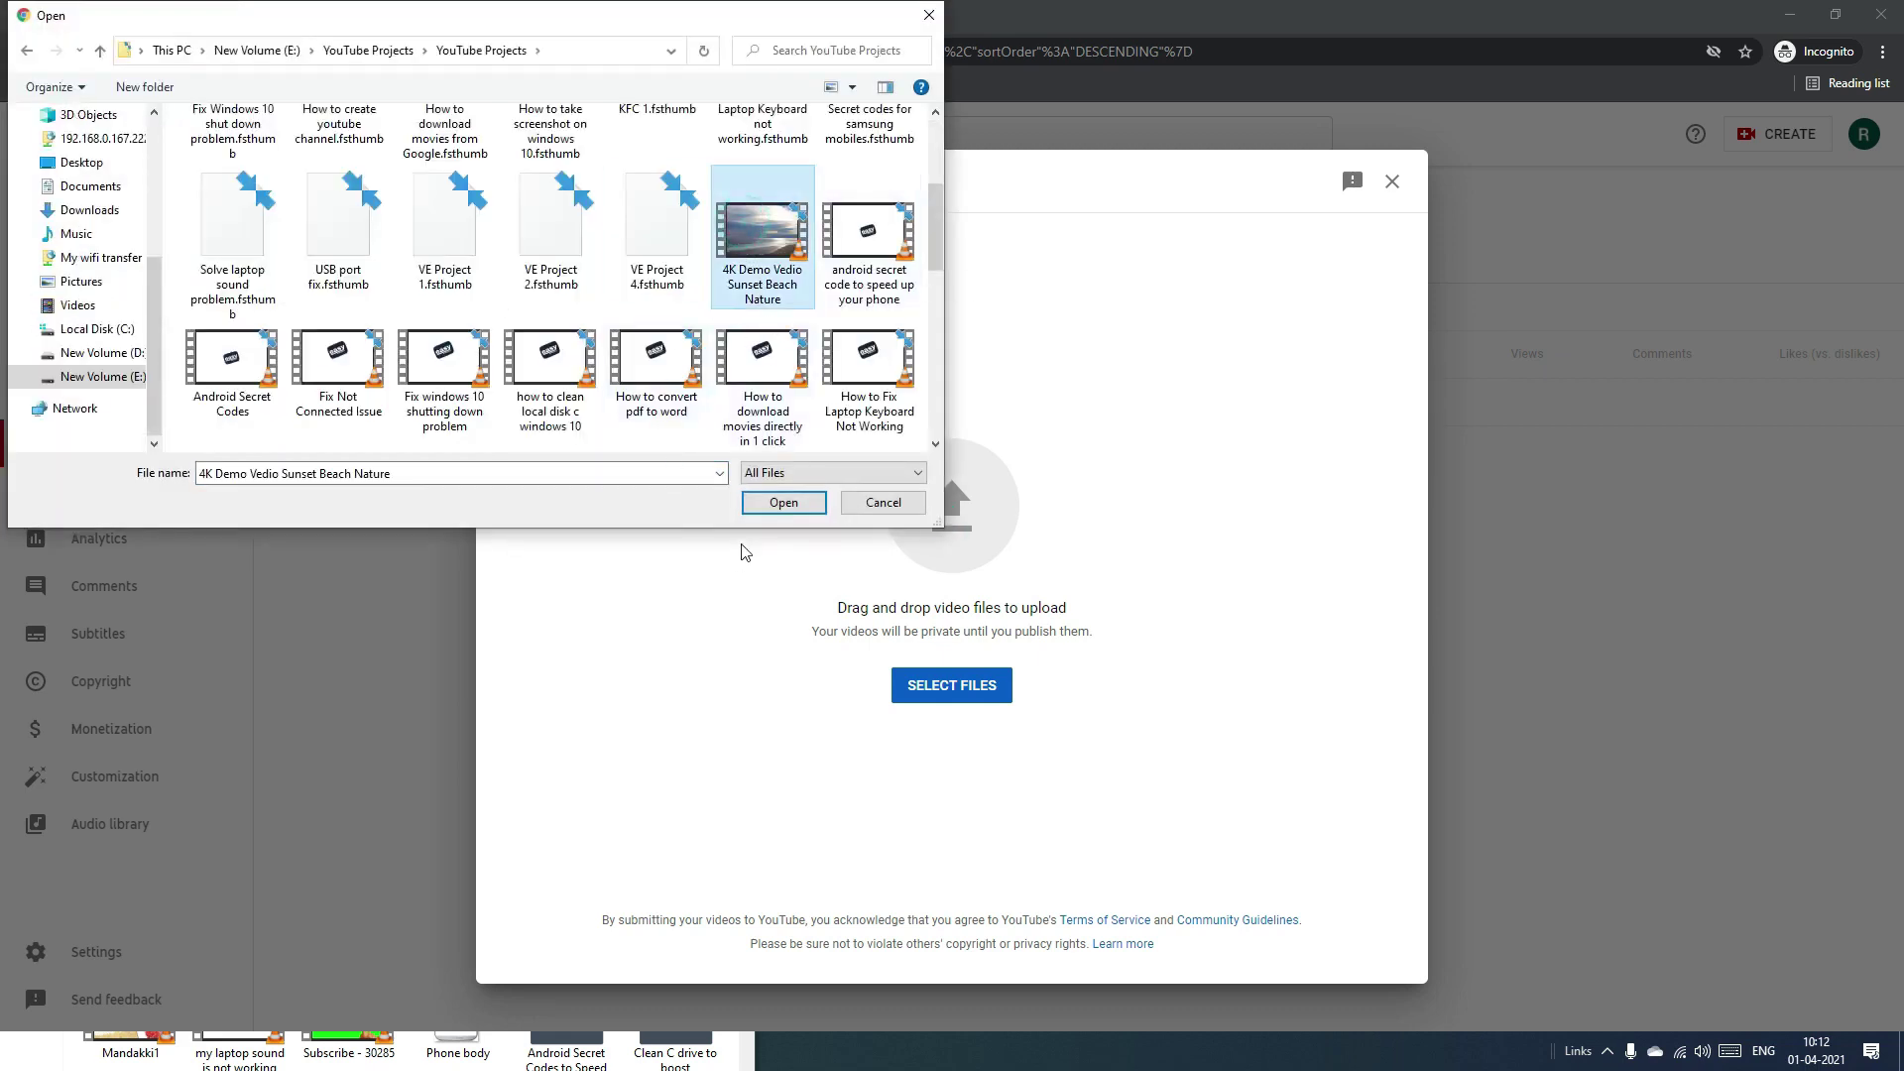
{"action": "left_click", "coordinate": [774, 504]}
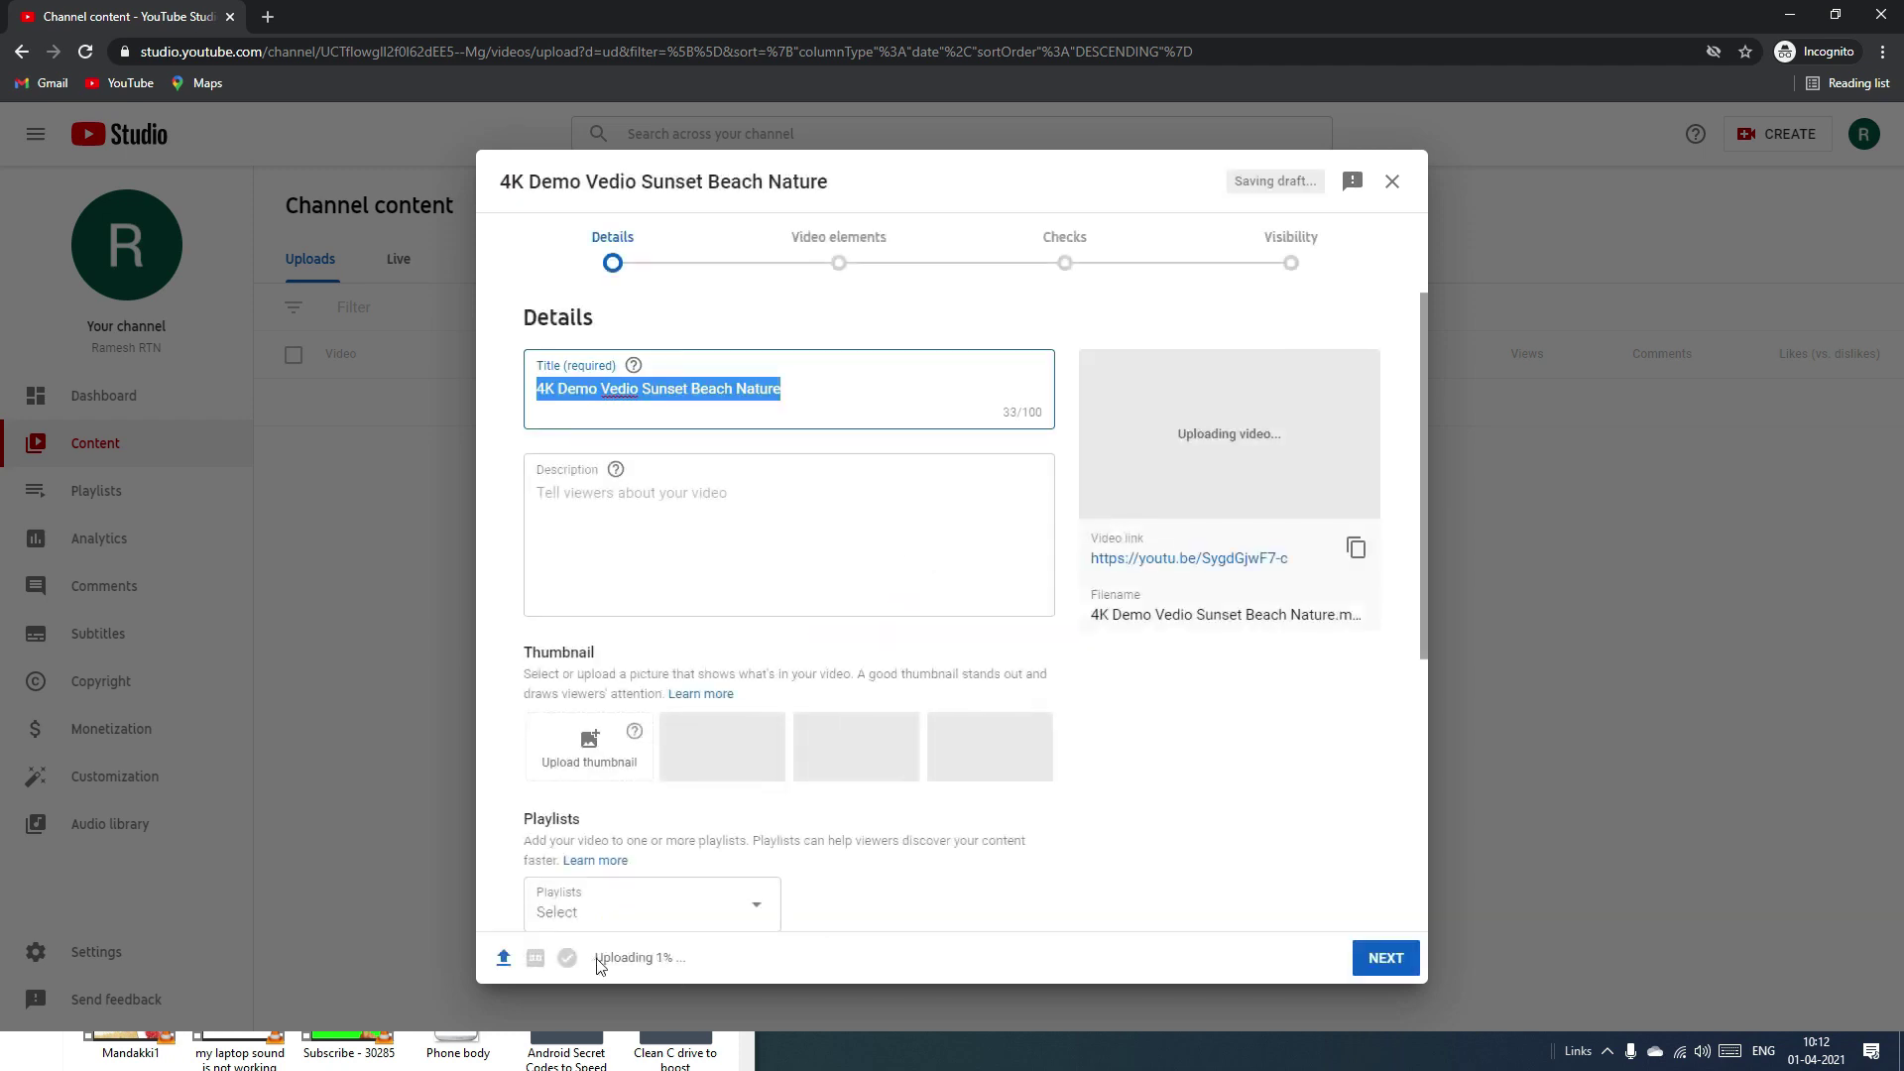
Retitle the video '4K relaxing sunset video'.
{"action": "left_click", "coordinate": [712, 962]}
{"action": "left_click", "coordinate": [768, 535]}
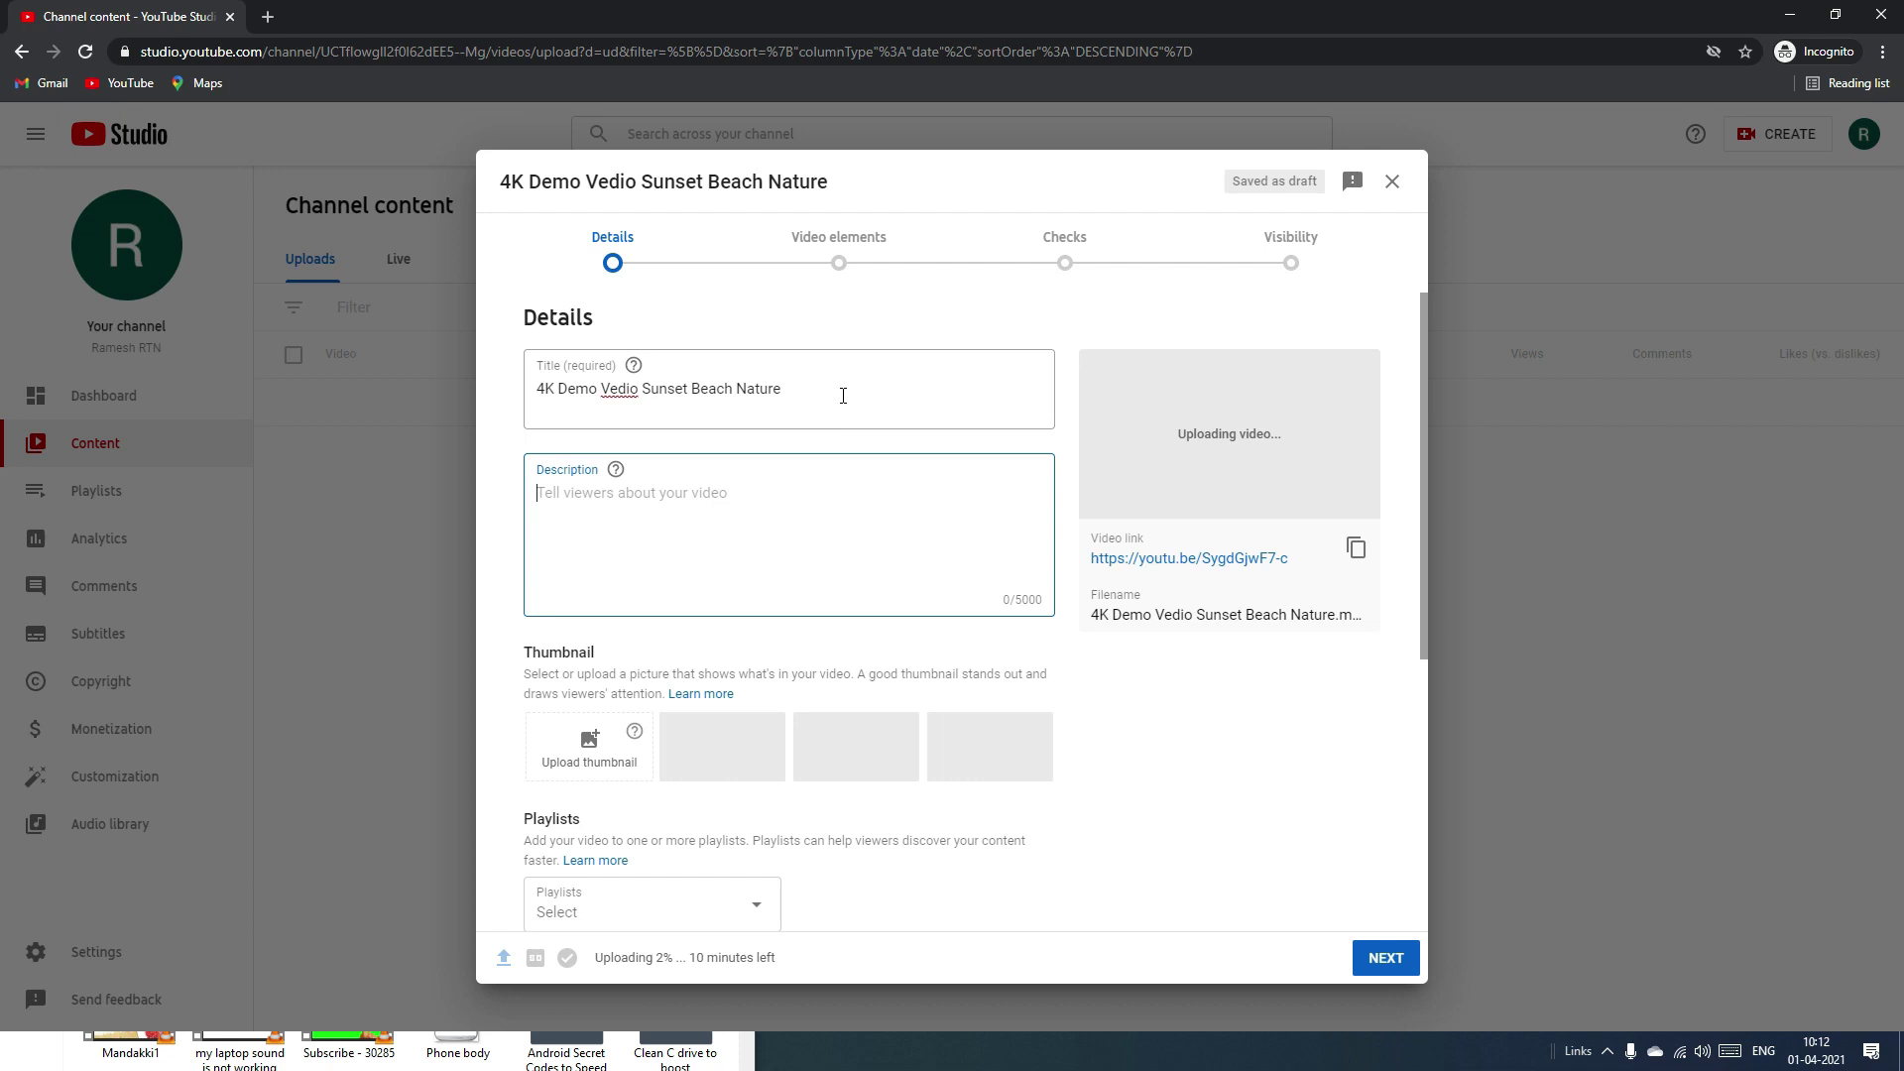
{"action": "triple_click", "coordinate": [841, 394]}
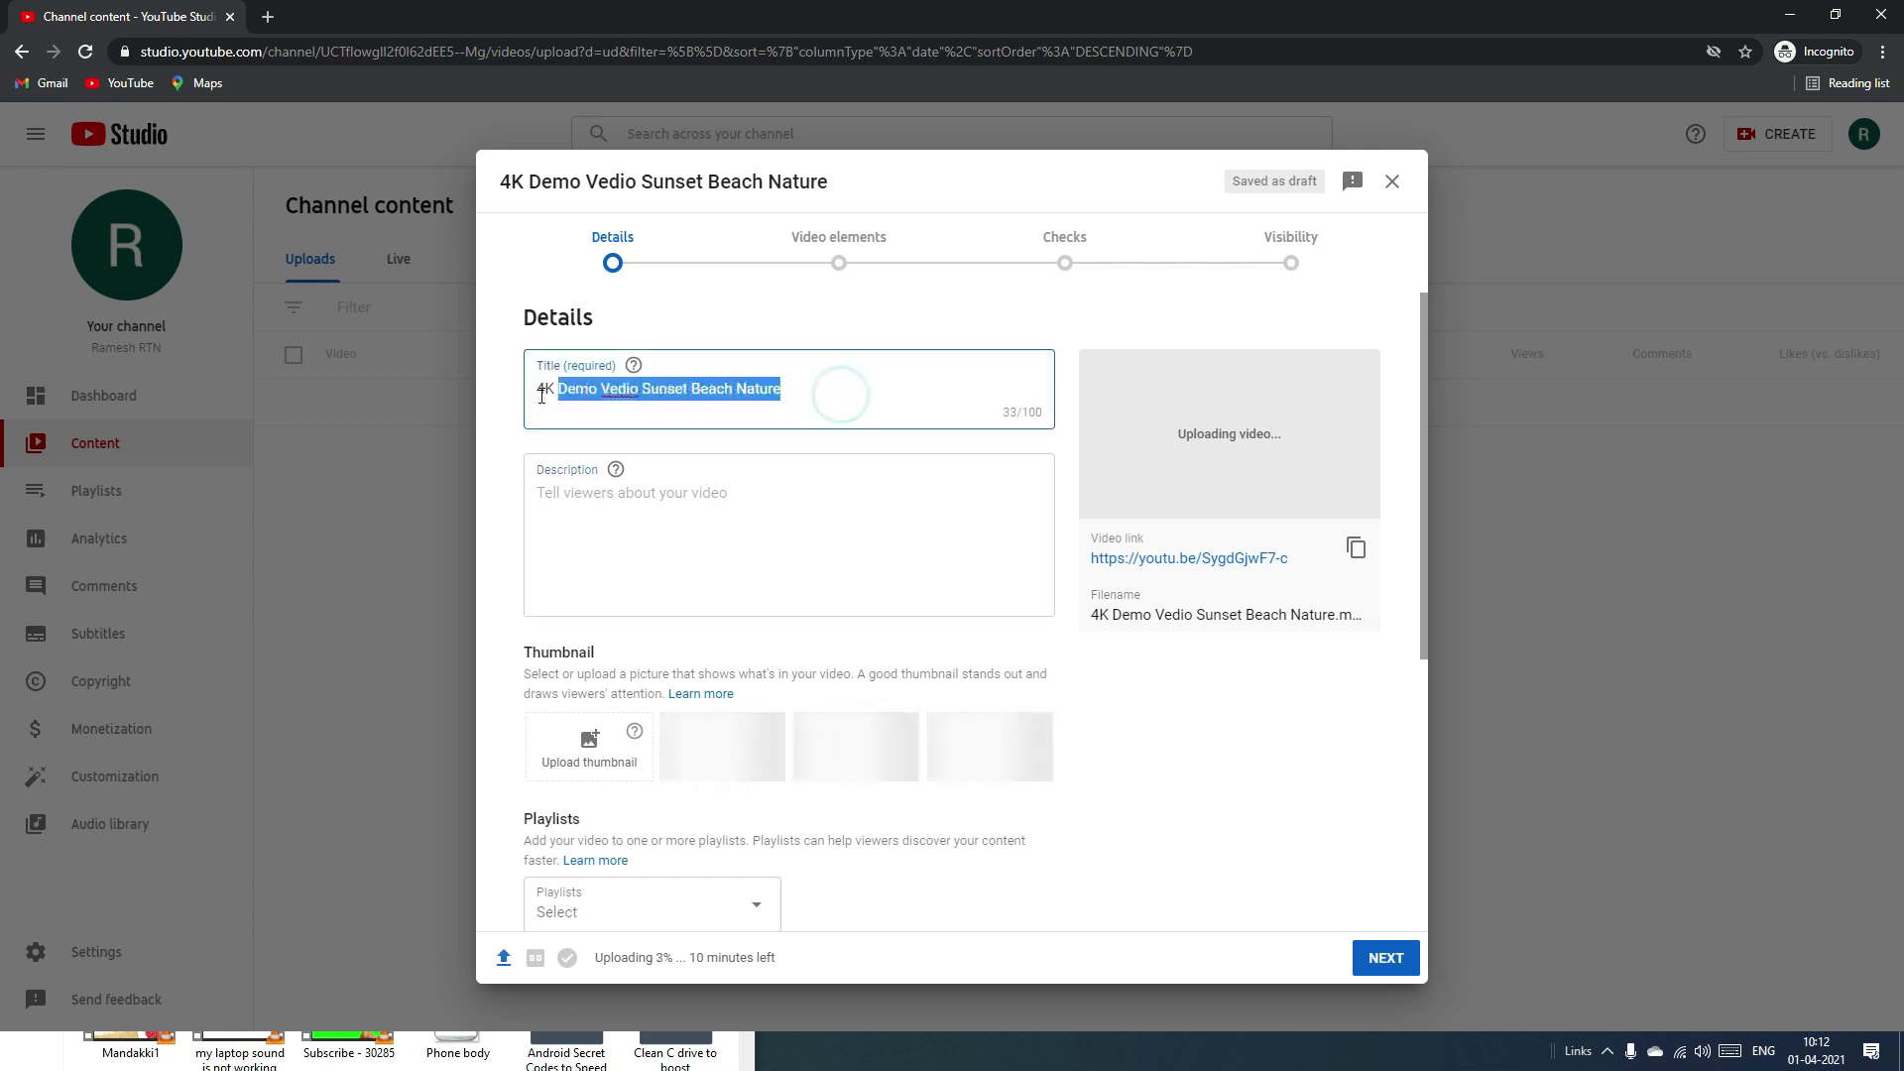
{"action": "left_click", "coordinate": [667, 538]}
{"action": "left_click", "coordinate": [705, 413]}
{"action": "triple_click", "coordinate": [758, 387]}
{"action": "type", "text": "$K relaxing sunset"}
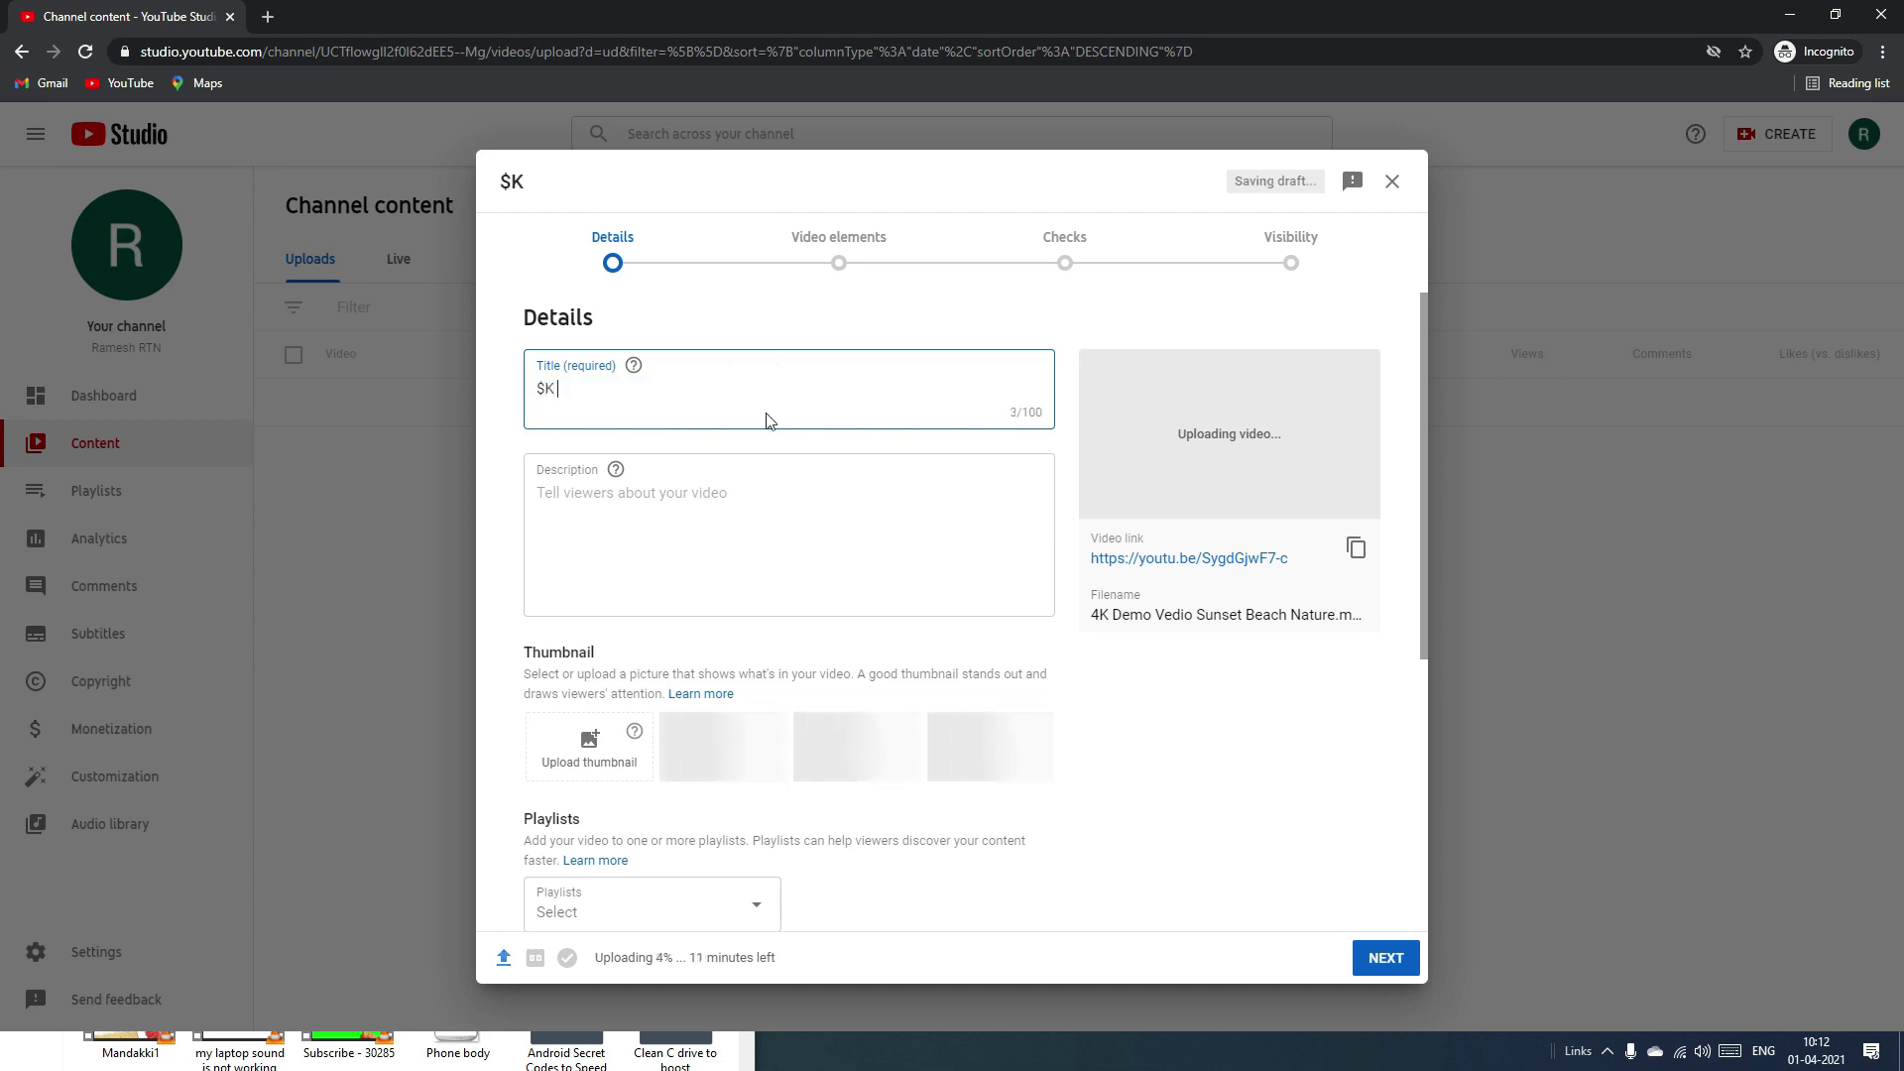
{"action": "type", "text": " video"}
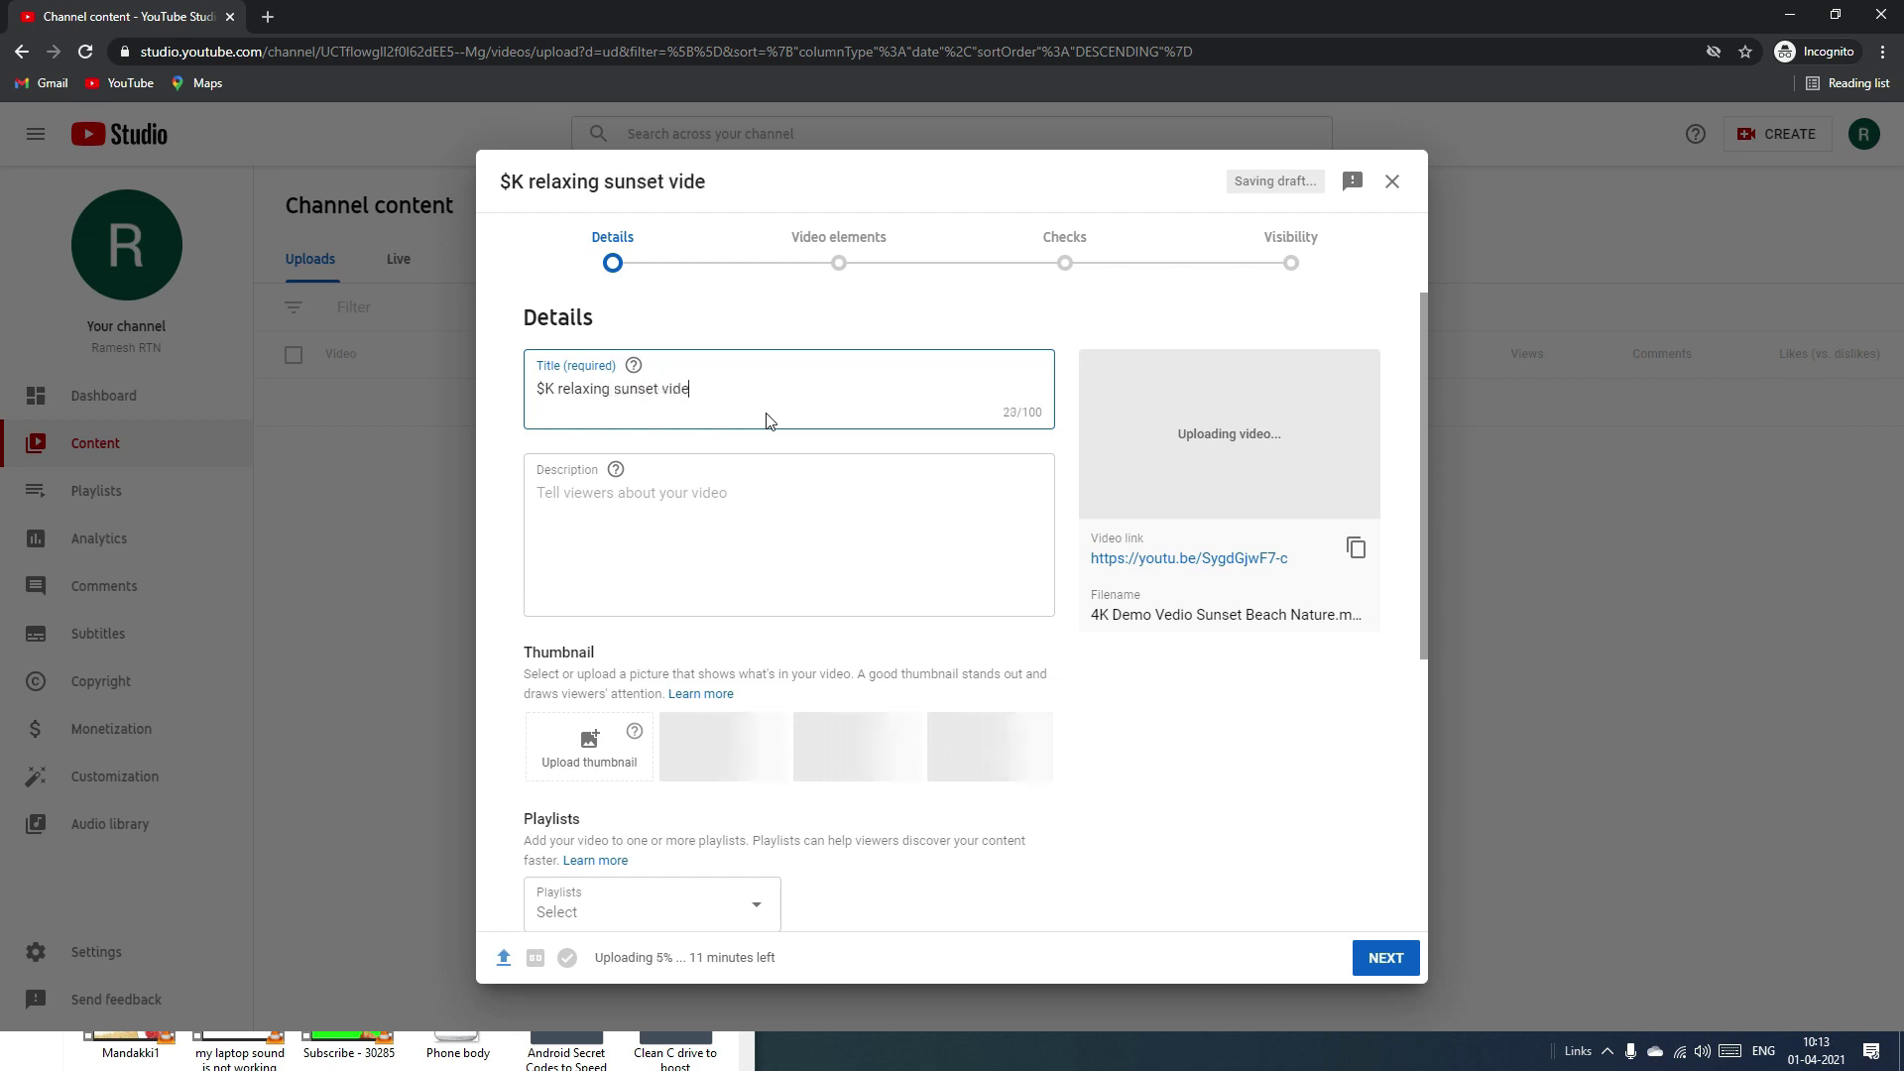
{"action": "key", "text": "Home"}
{"action": "key", "text": "Delete"}
{"action": "type", "text": "4"}
Describe it as '4k relaxing deep sleep video.' and try adding a custom thumbnail.
{"action": "left_click", "coordinate": [743, 519]}
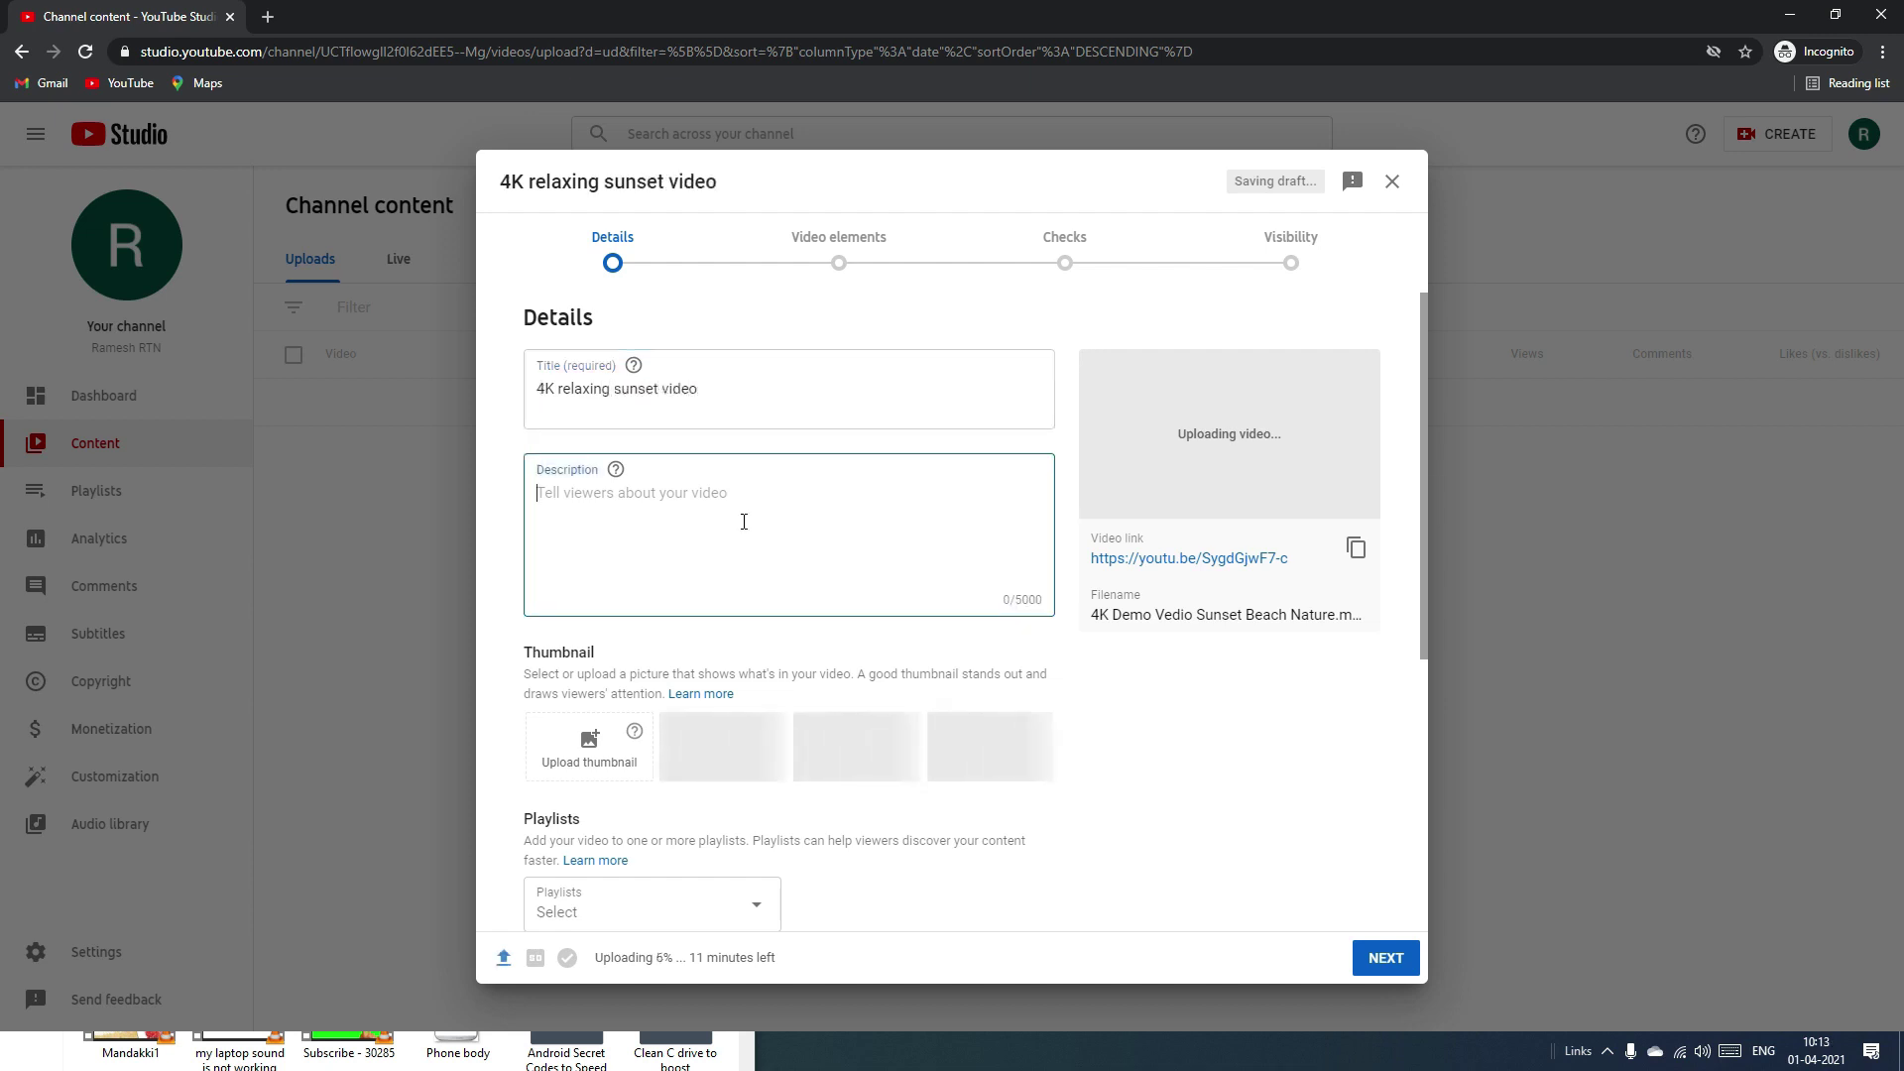
{"action": "type", "text": "4k relaxing deep sleep video."}
{"action": "scroll", "coordinate": [744, 526], "scroll_direction": "down", "scroll_amount": 2}
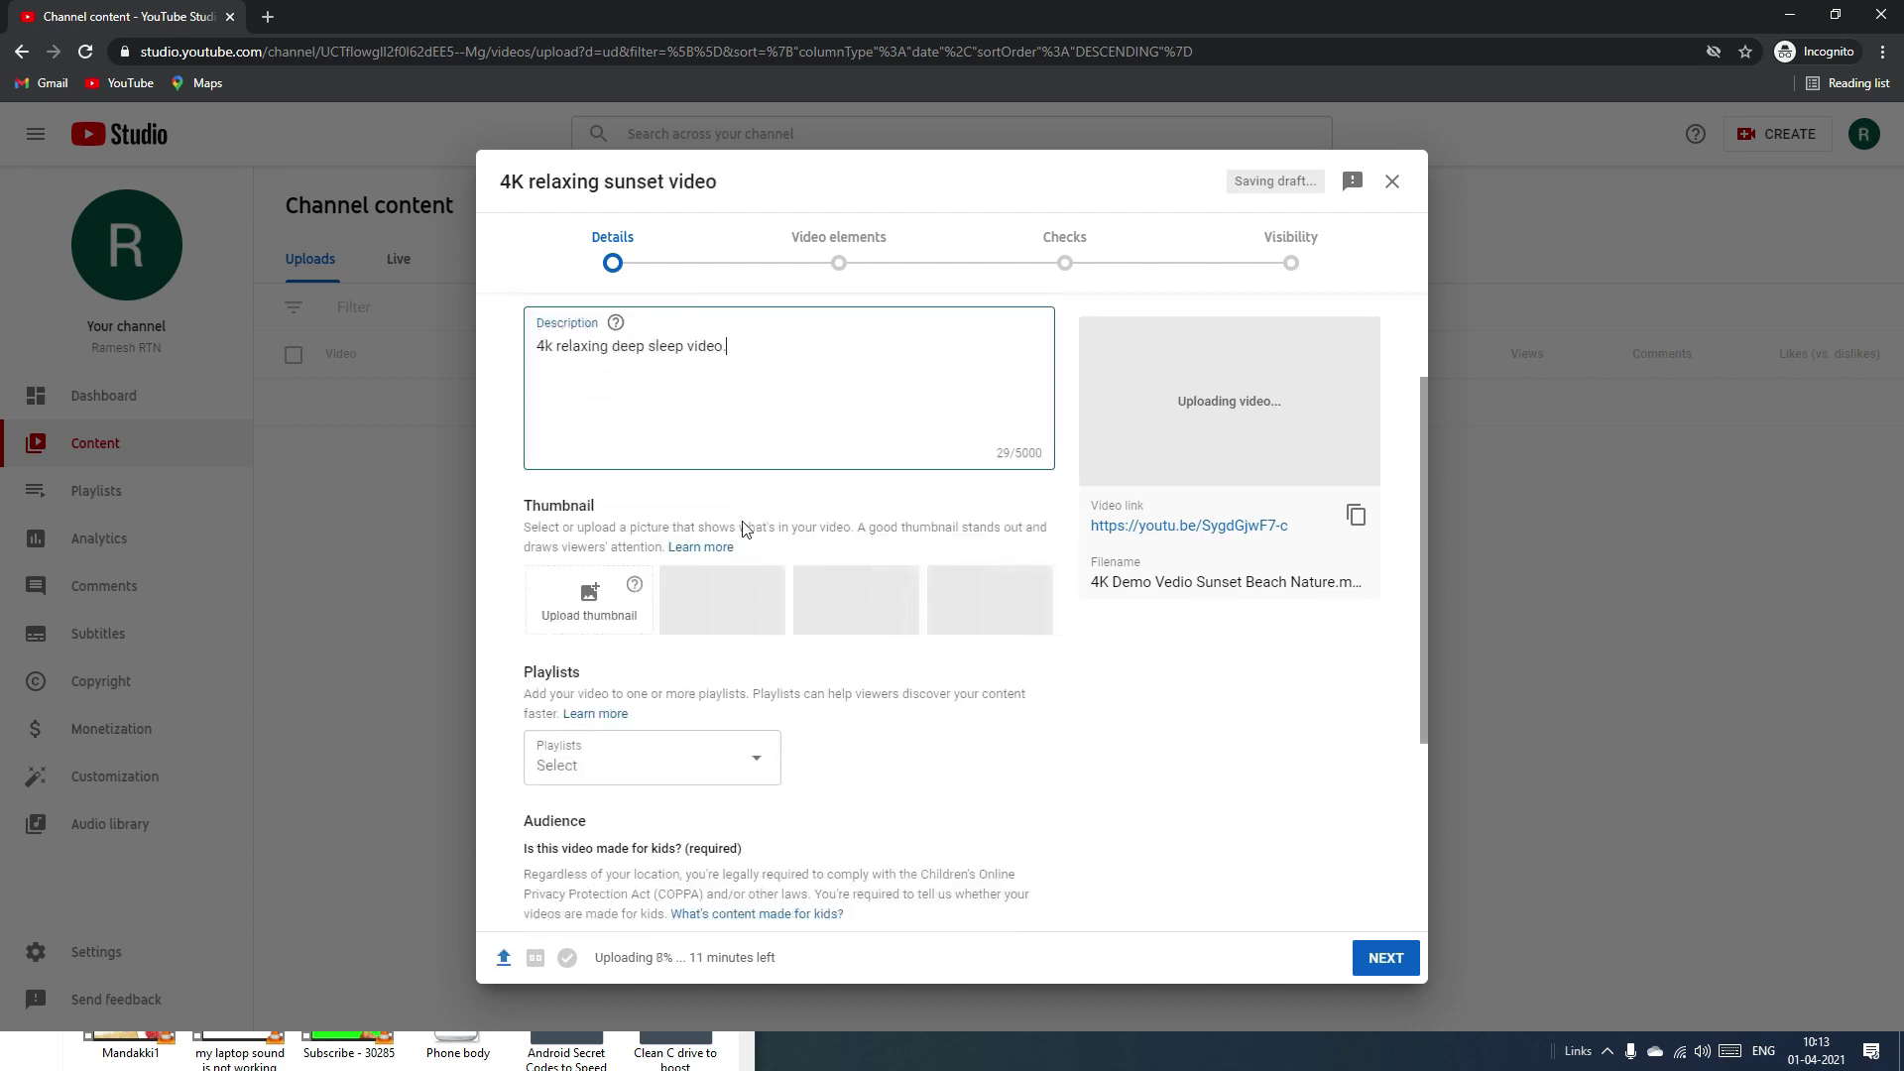
{"action": "scroll", "coordinate": [746, 528], "scroll_direction": "down", "scroll_amount": 1}
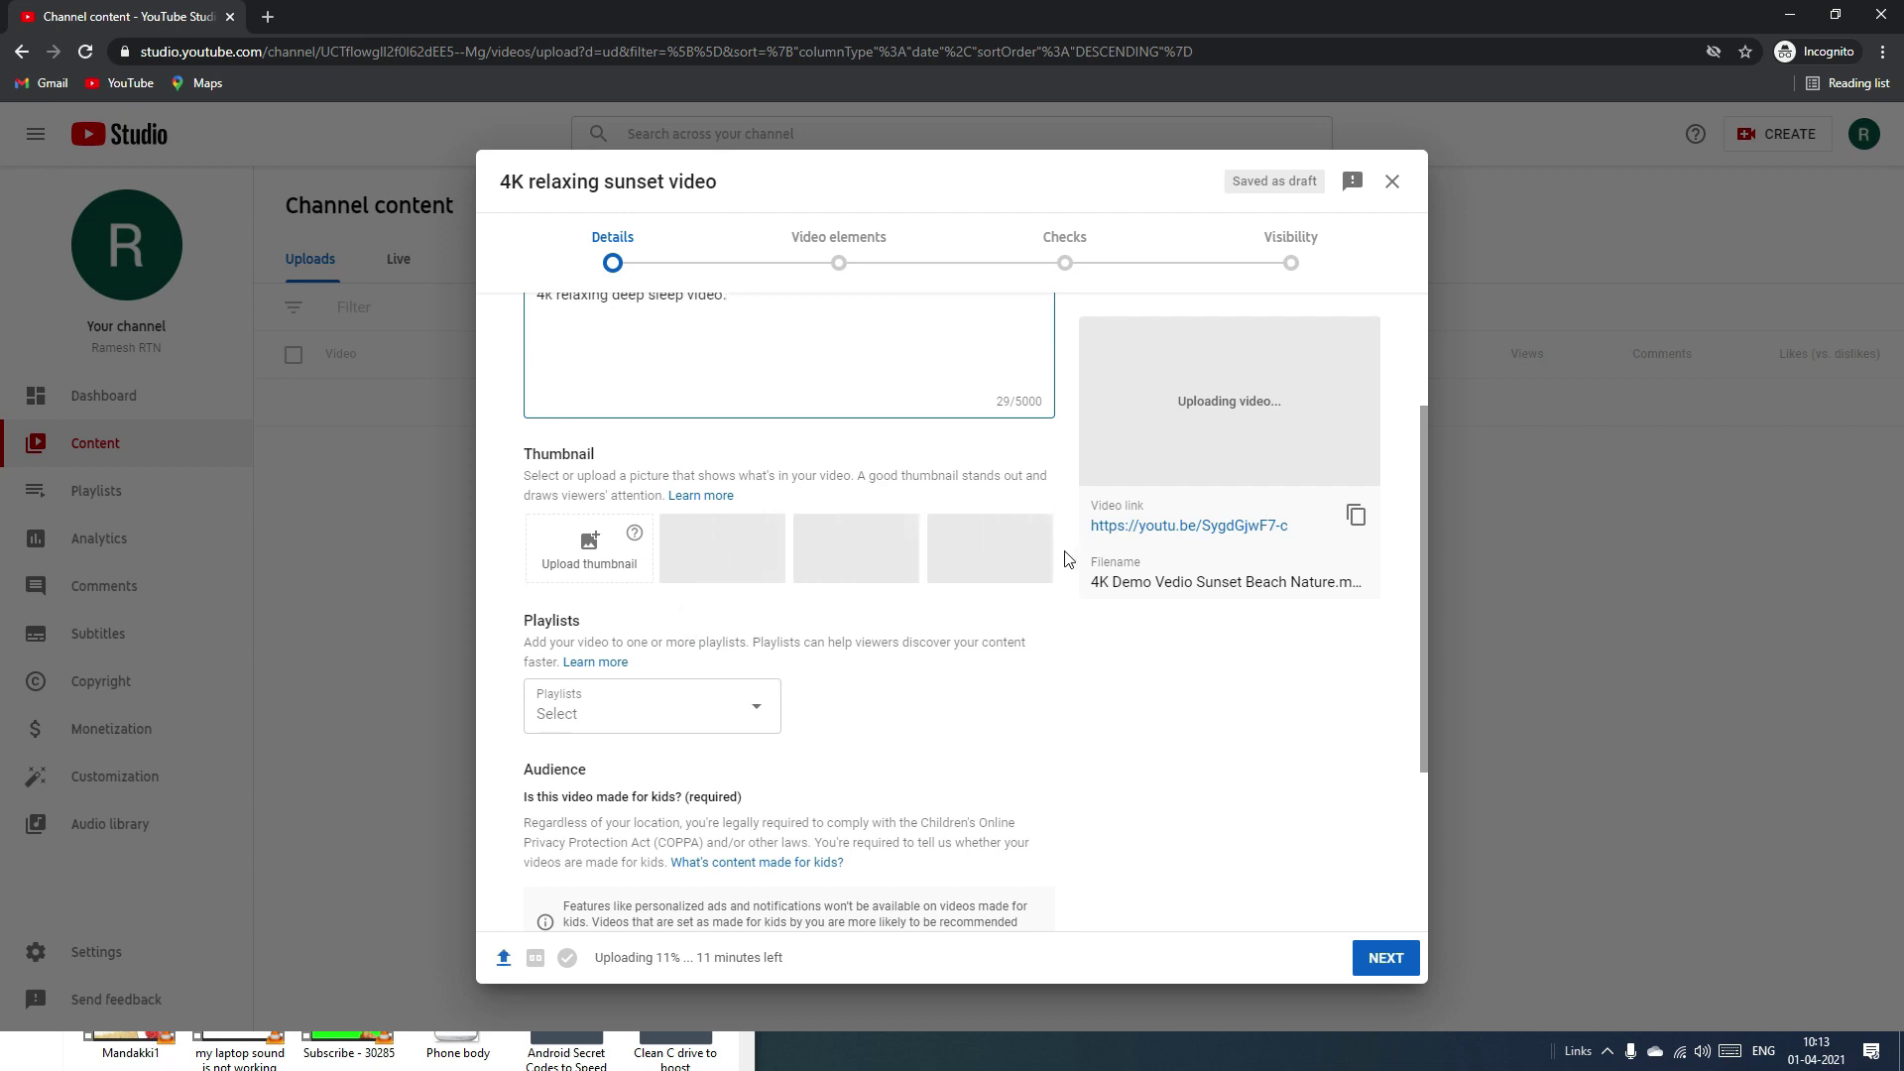
{"action": "left_click", "coordinate": [570, 562]}
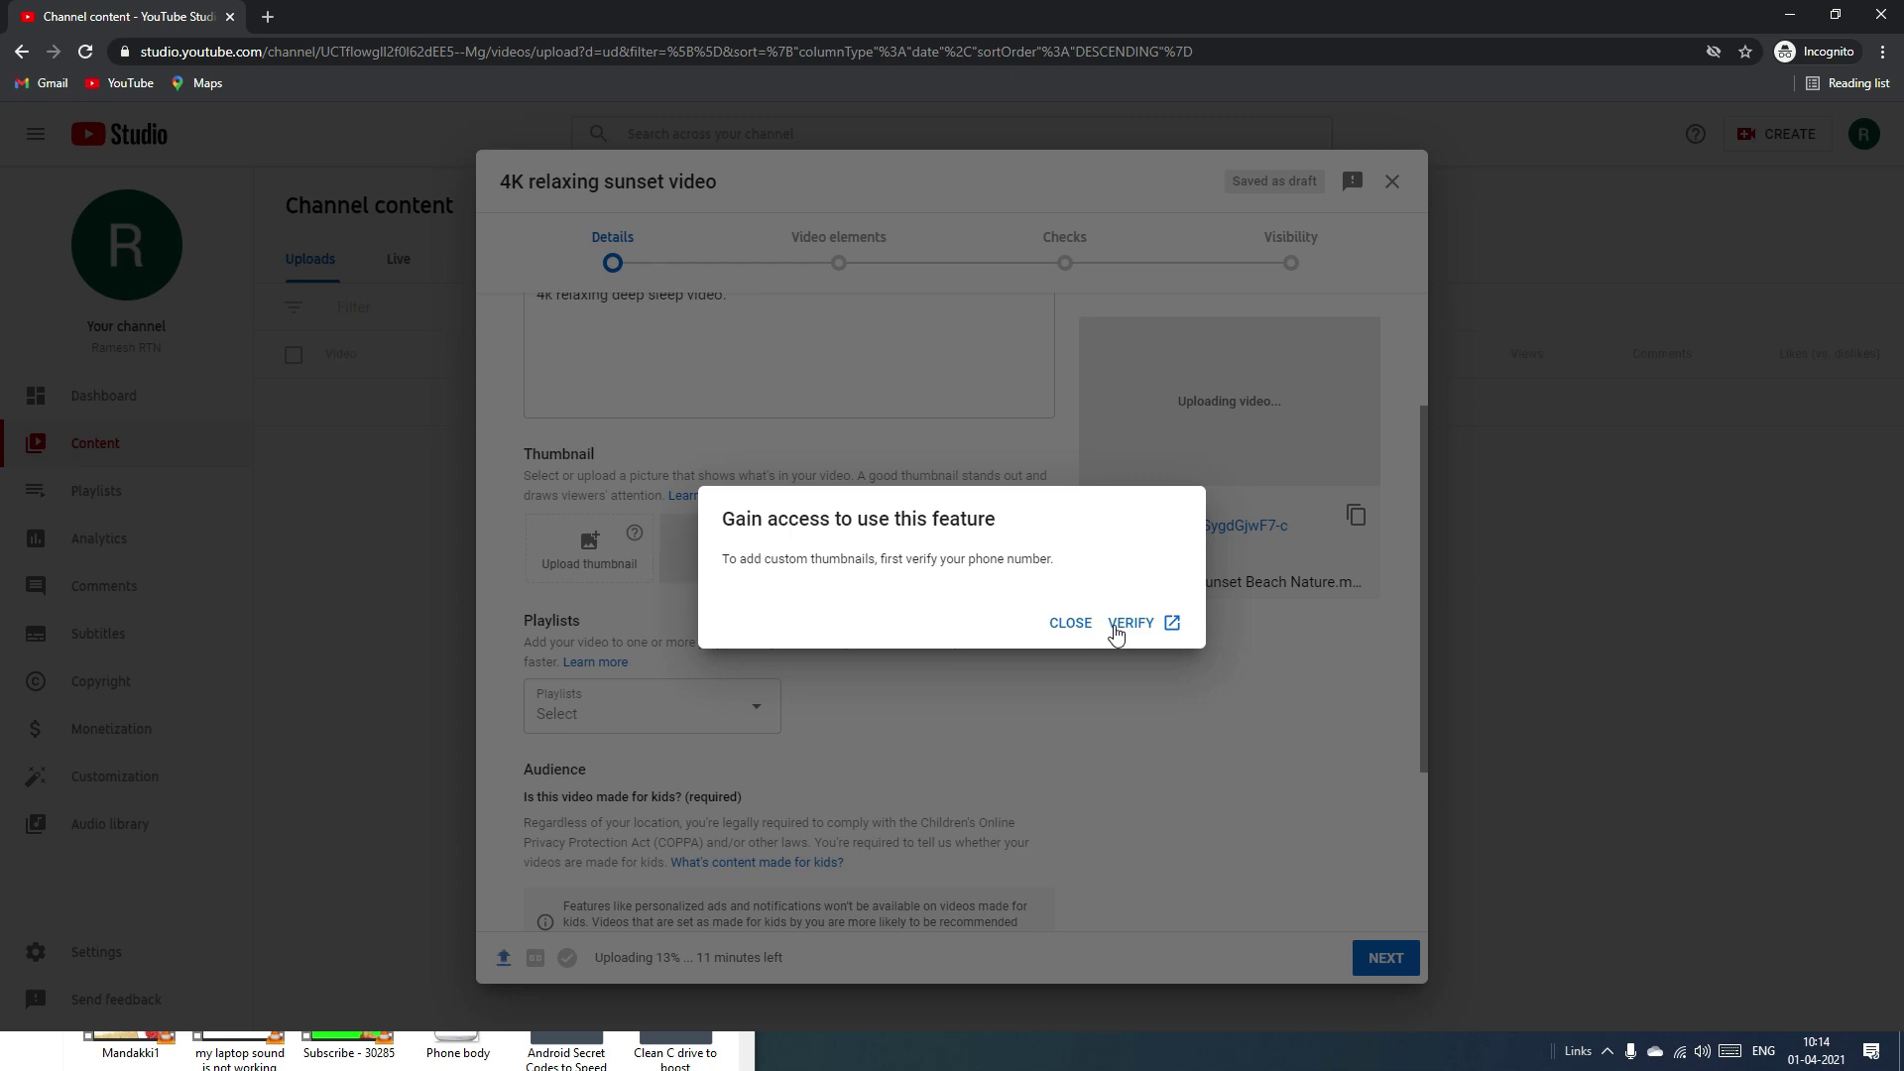
Open phone verification for custom thumbnails, then close that tab without verifying.
{"action": "left_click", "coordinate": [1115, 633]}
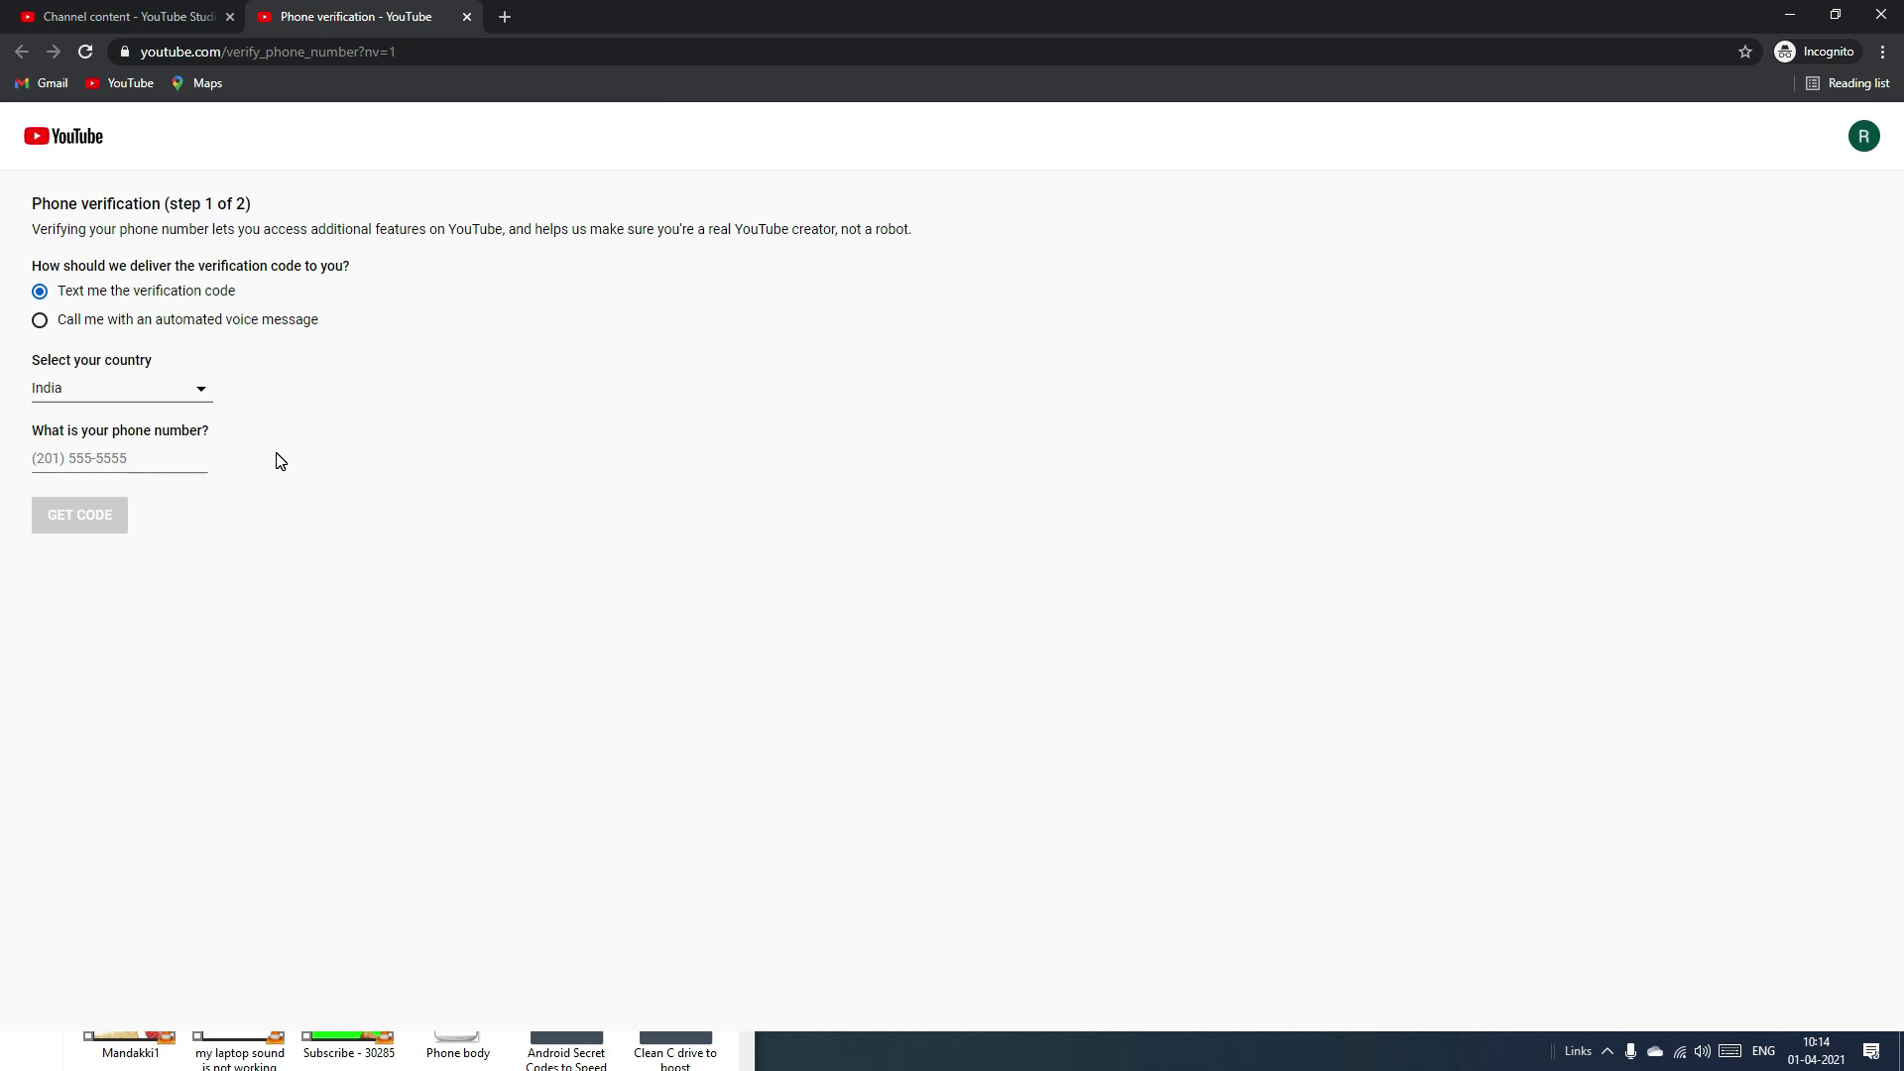
{"action": "left_click", "coordinate": [133, 439]}
{"action": "left_click", "coordinate": [467, 17]}
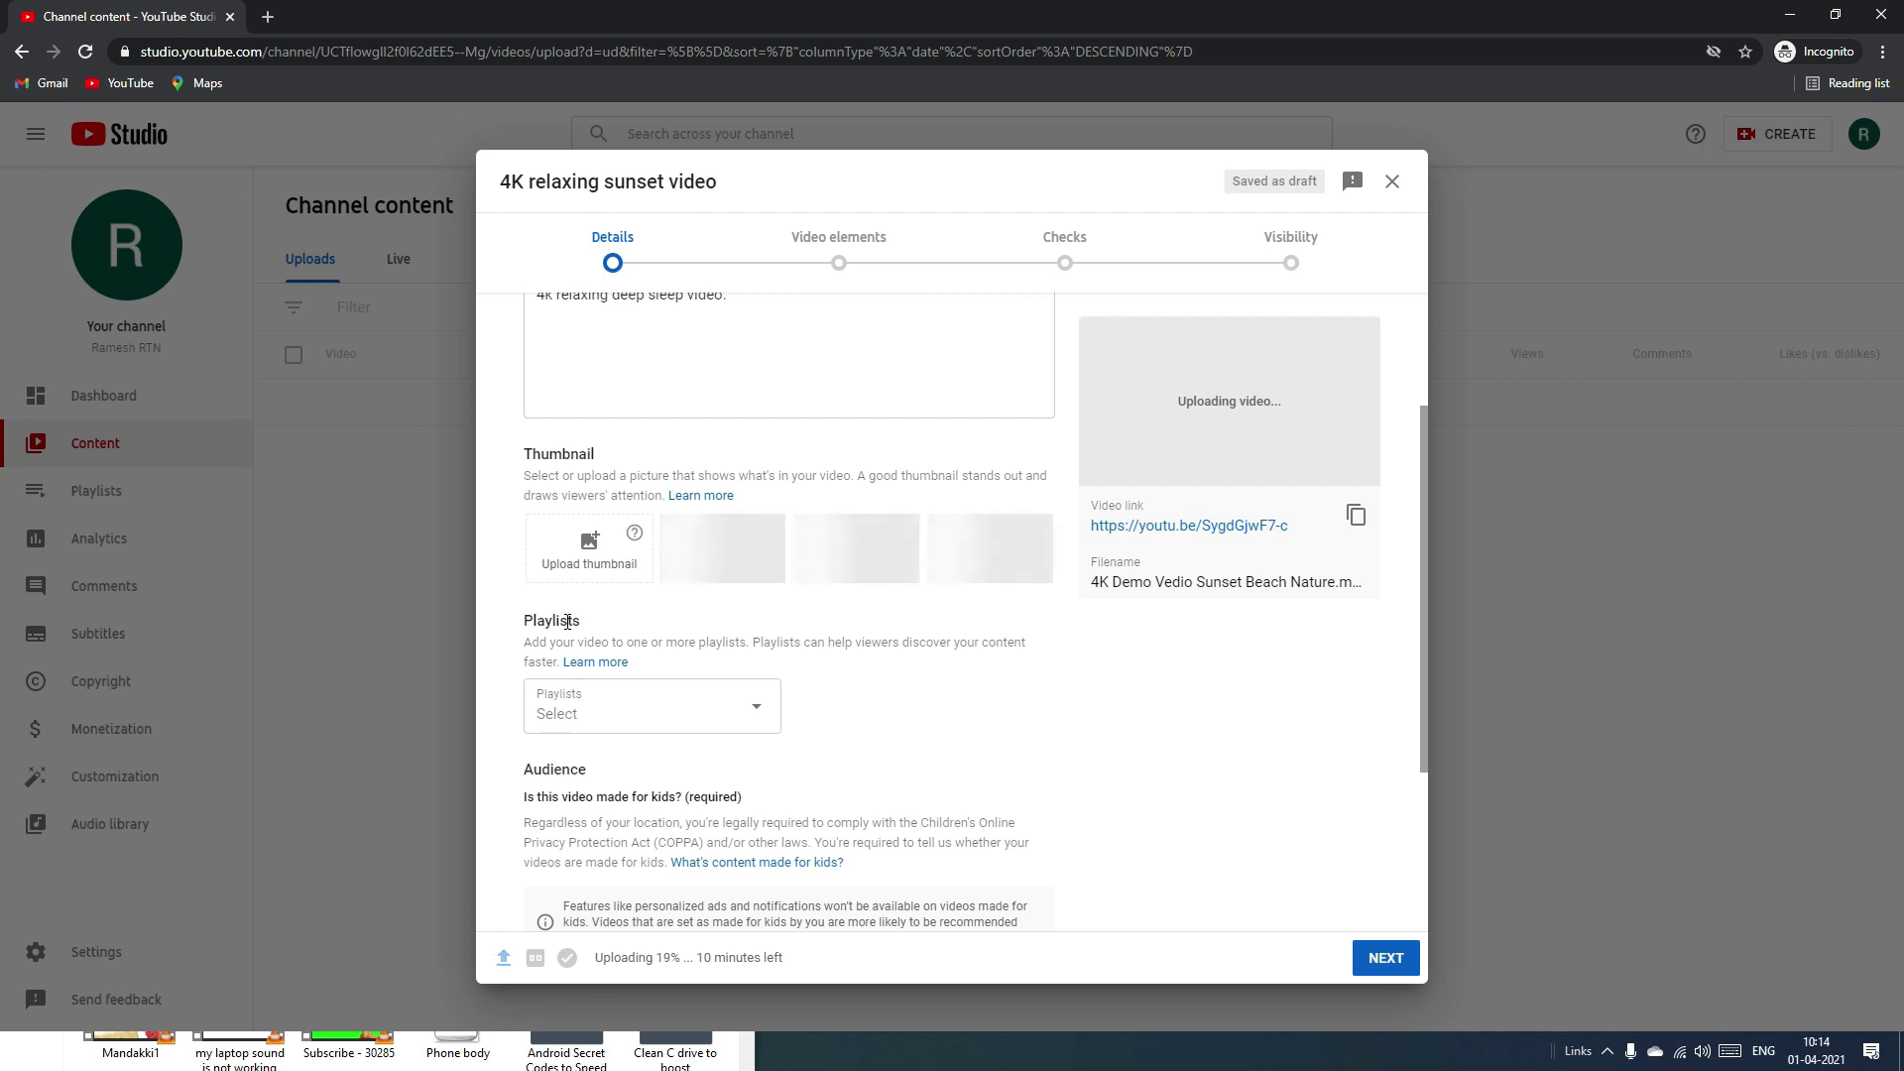
Create a Public playlist named '4K videos' and add the video to it.
{"action": "scroll", "coordinate": [567, 622], "scroll_direction": "down", "scroll_amount": 1}
{"action": "left_click", "coordinate": [595, 617]}
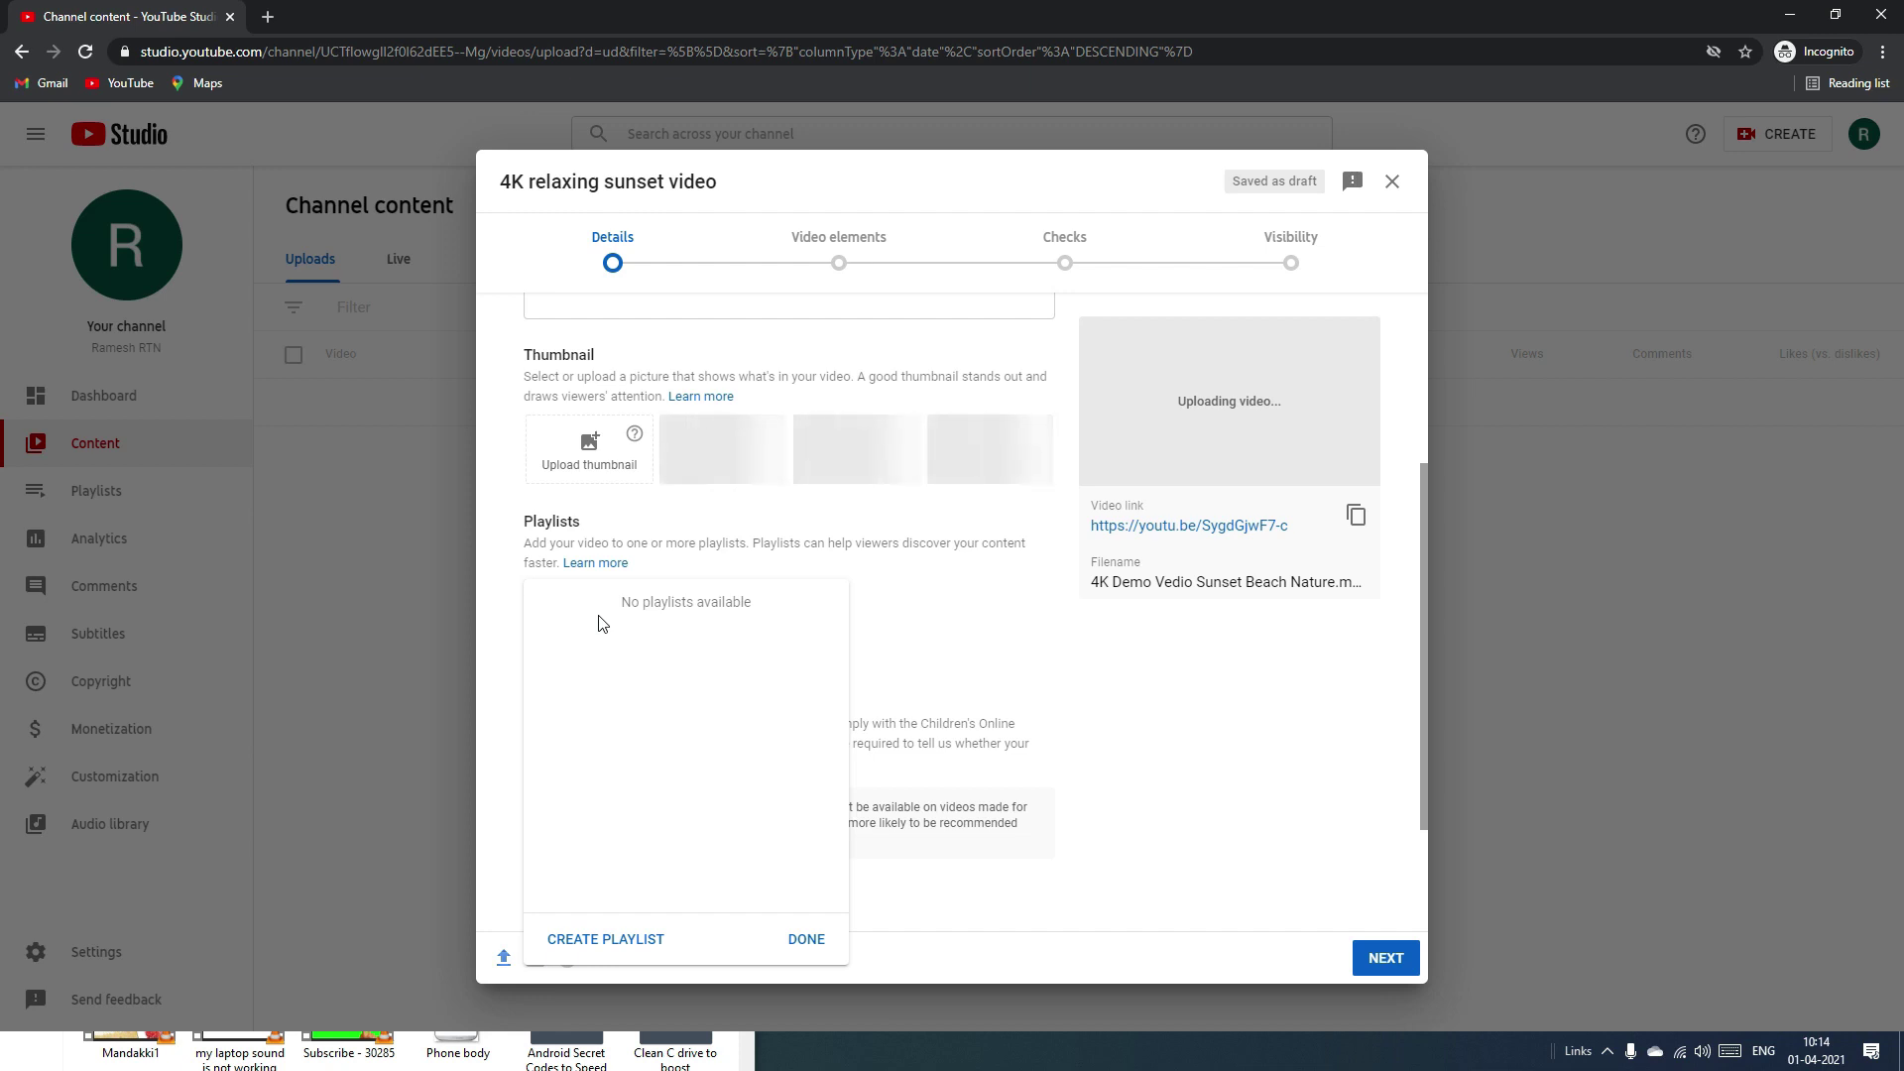
{"action": "left_click", "coordinate": [575, 940]}
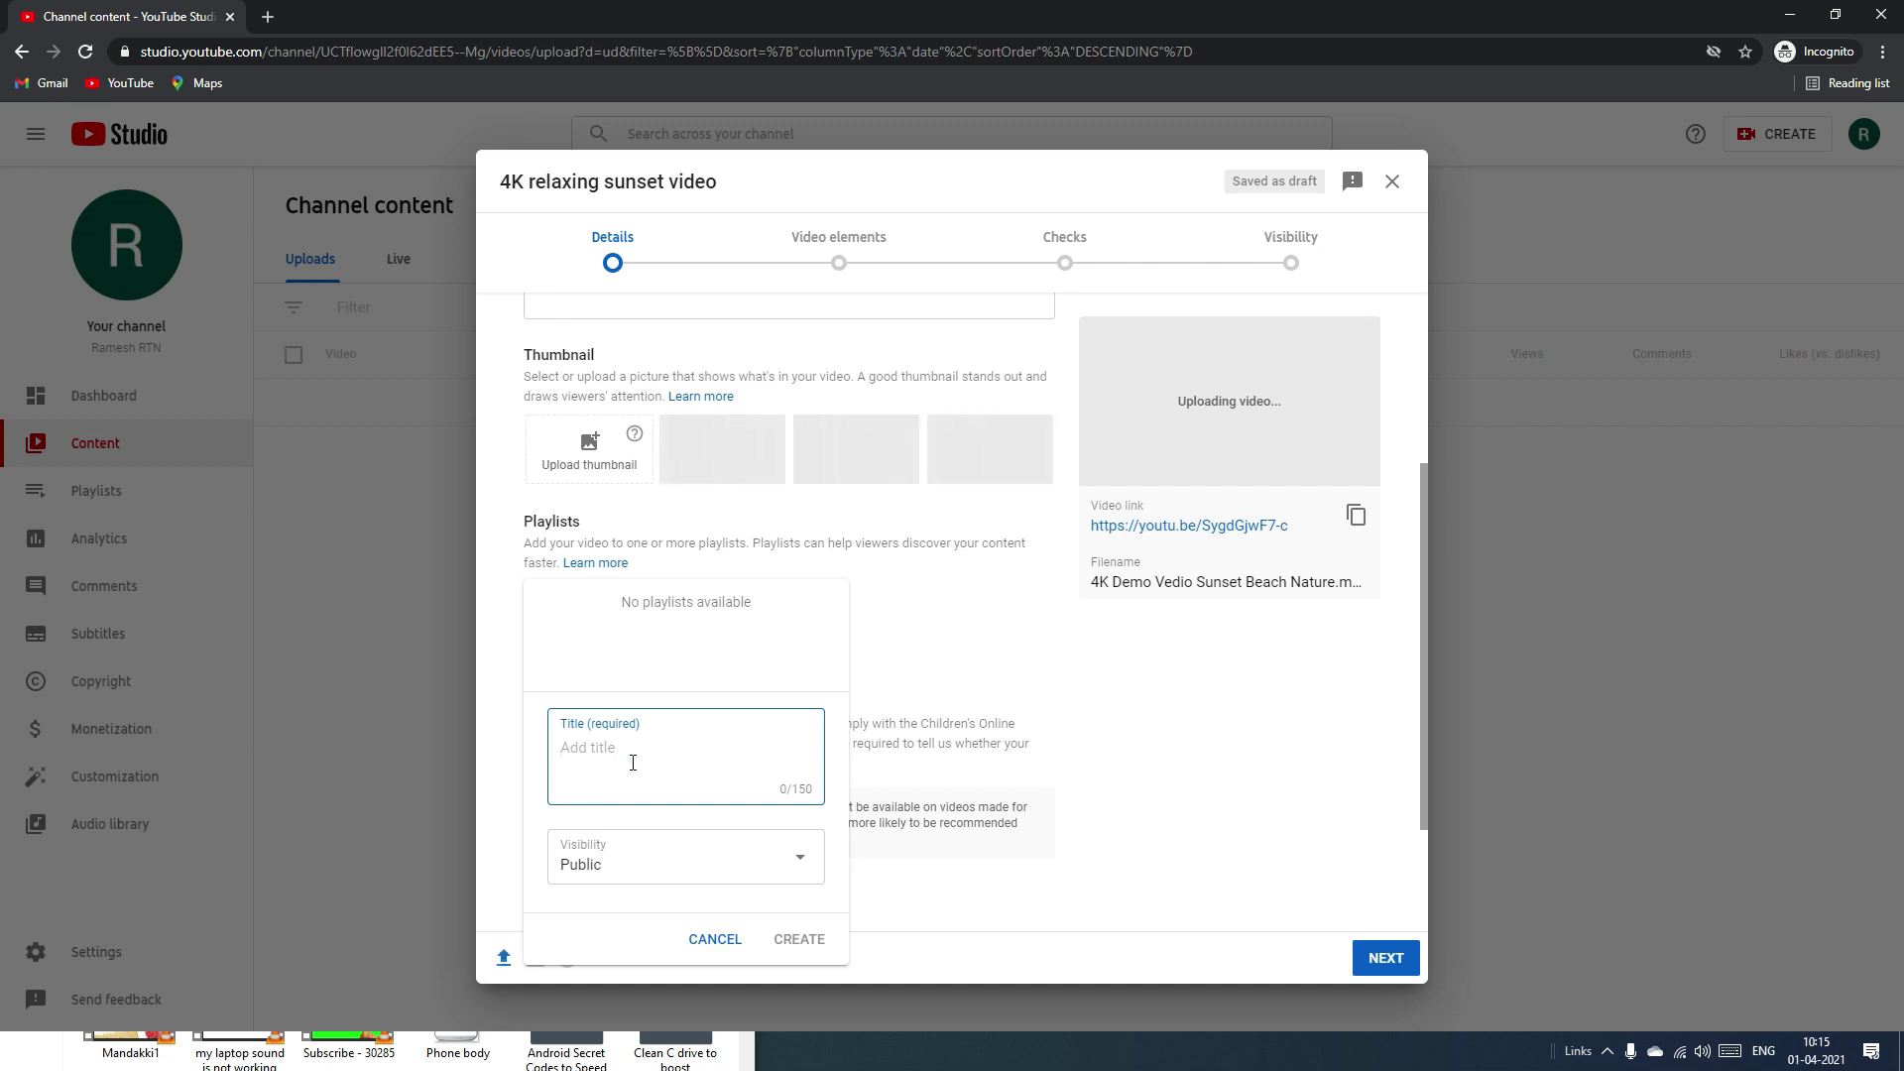
{"action": "type", "text": "4K v"}
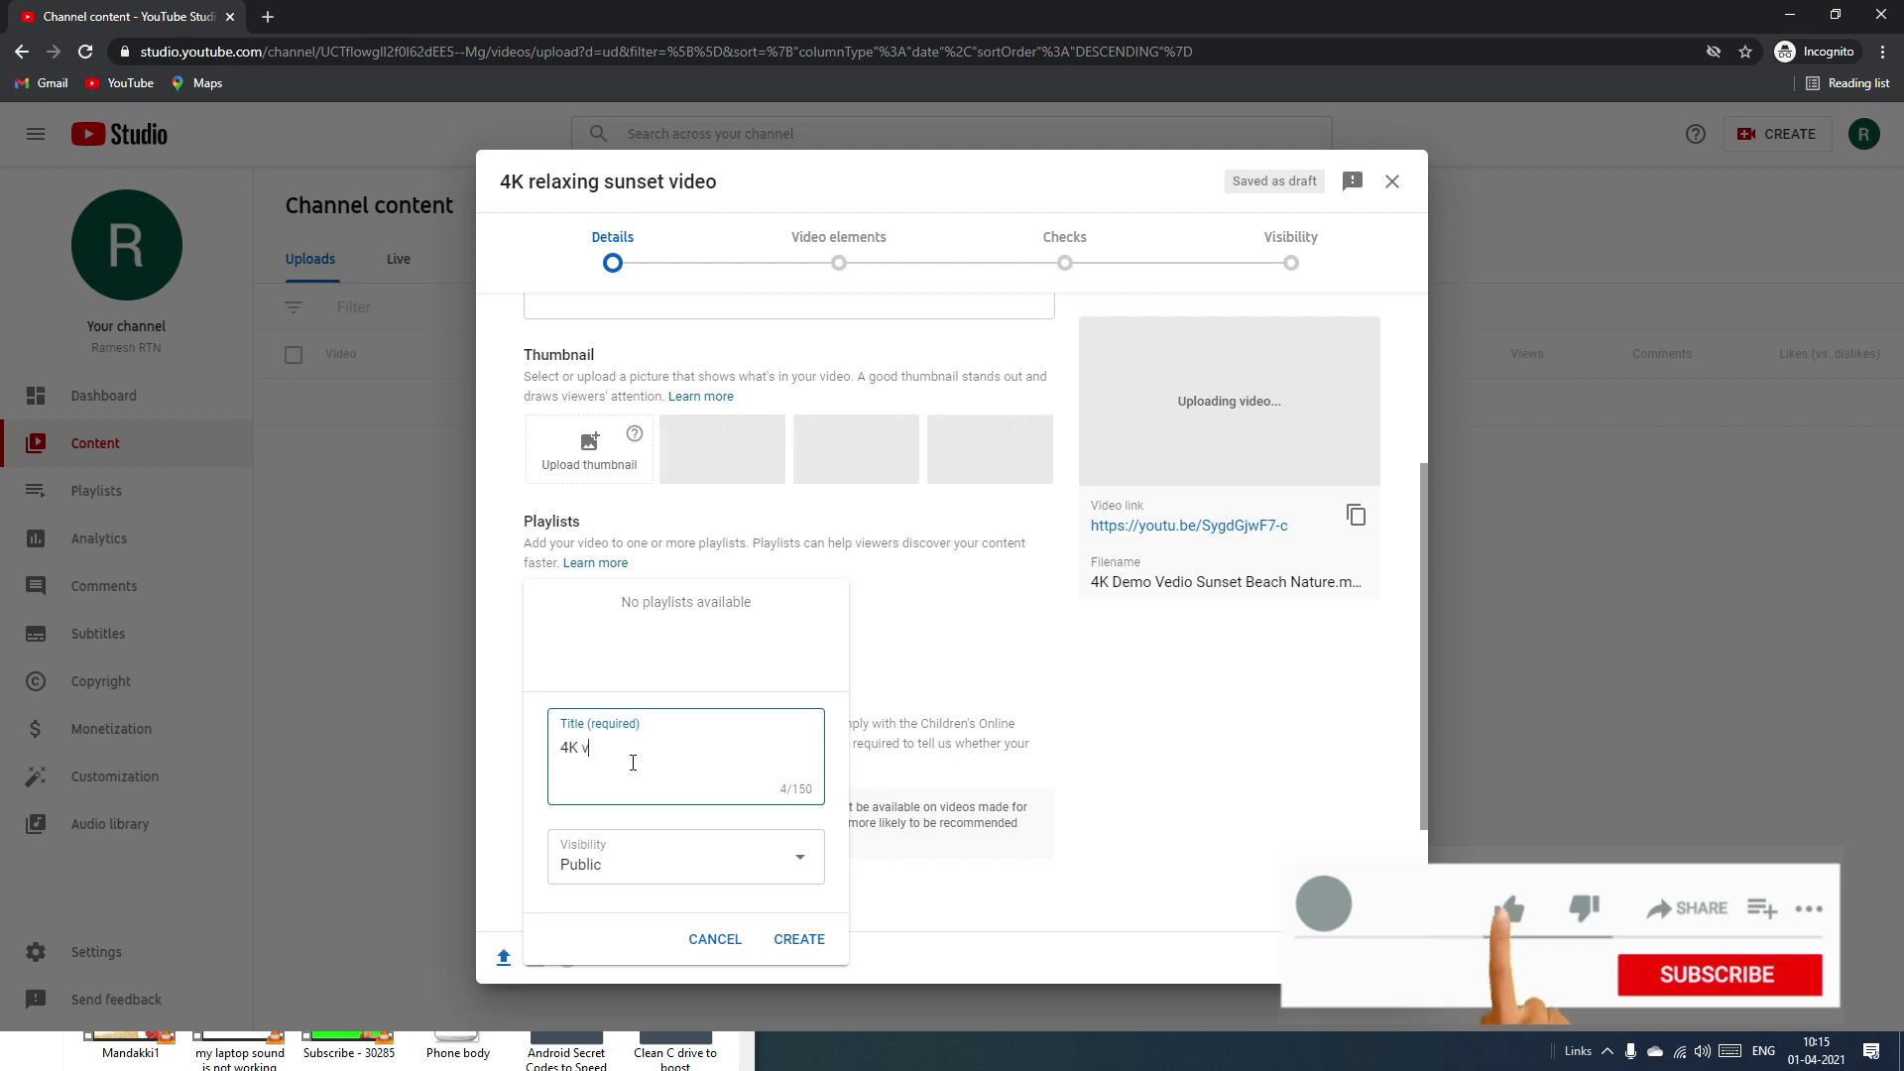
{"action": "type", "text": "ideos"}
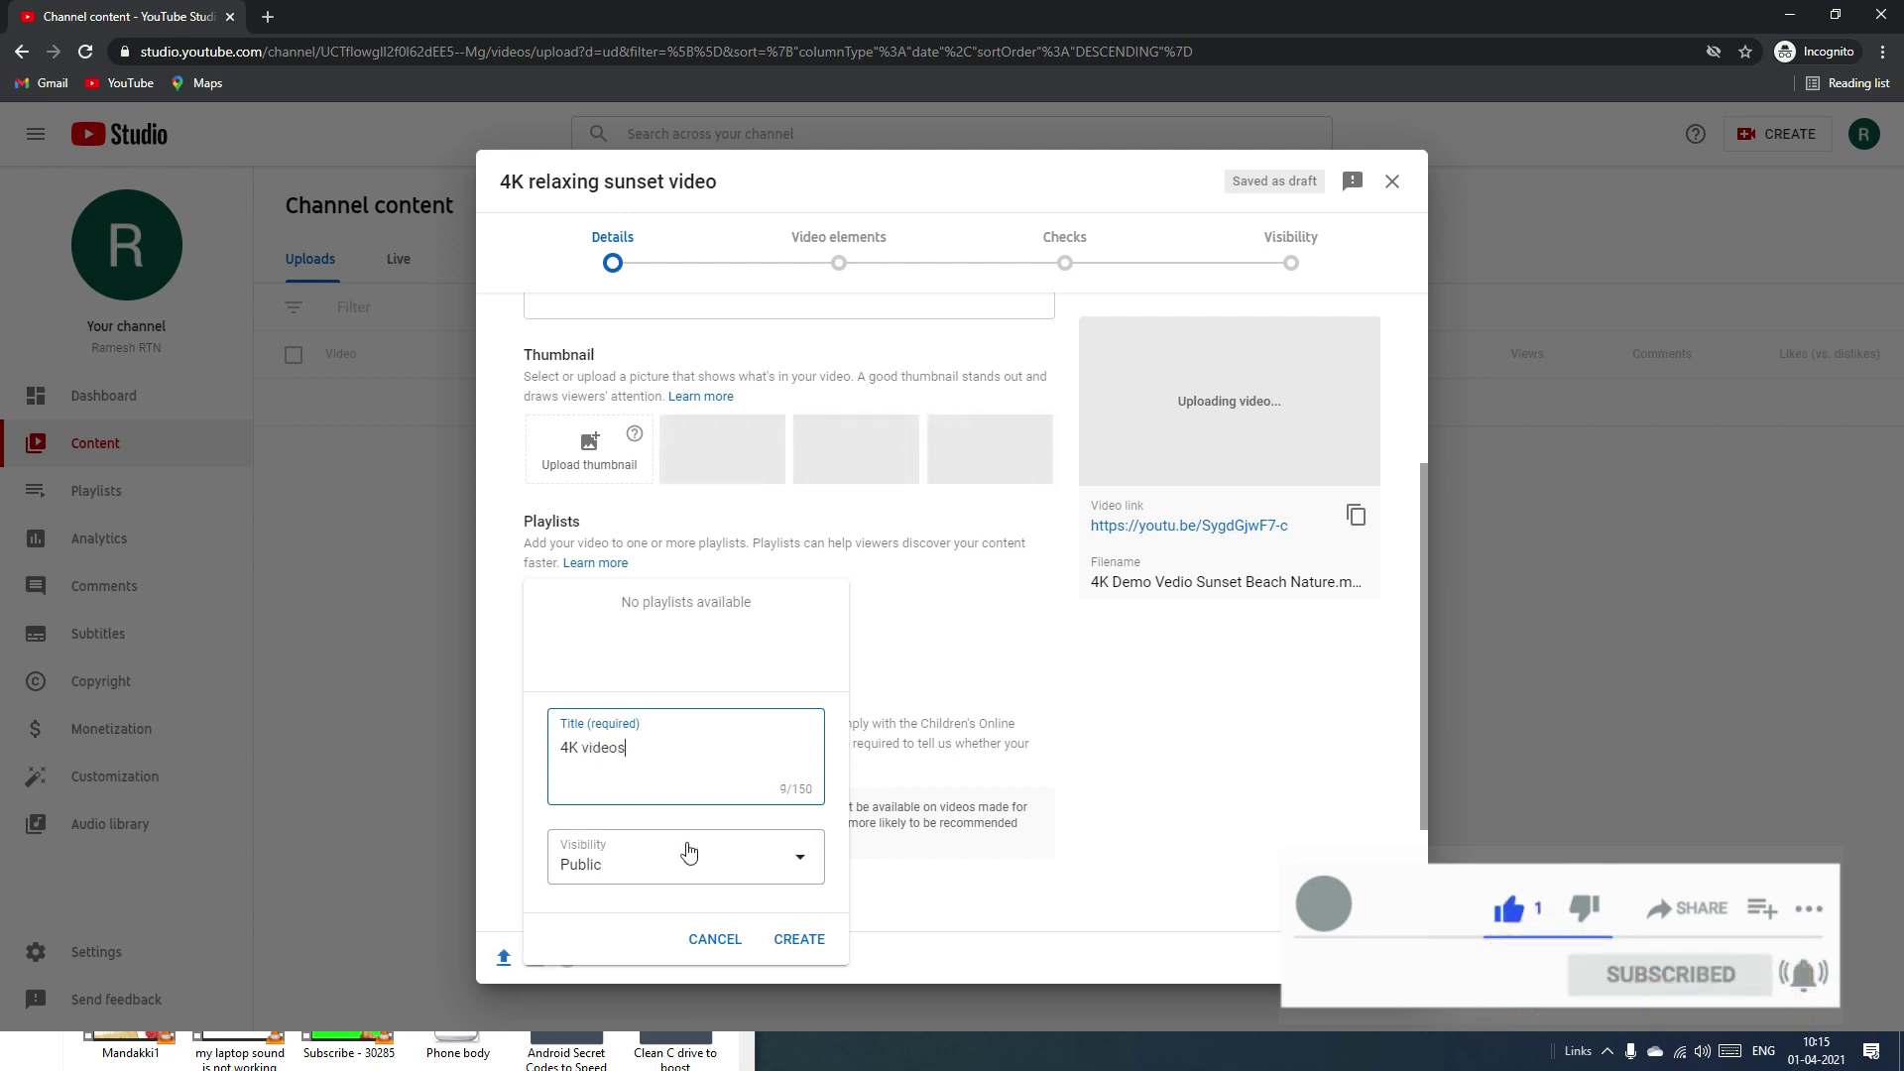
{"action": "left_click", "coordinate": [688, 851]}
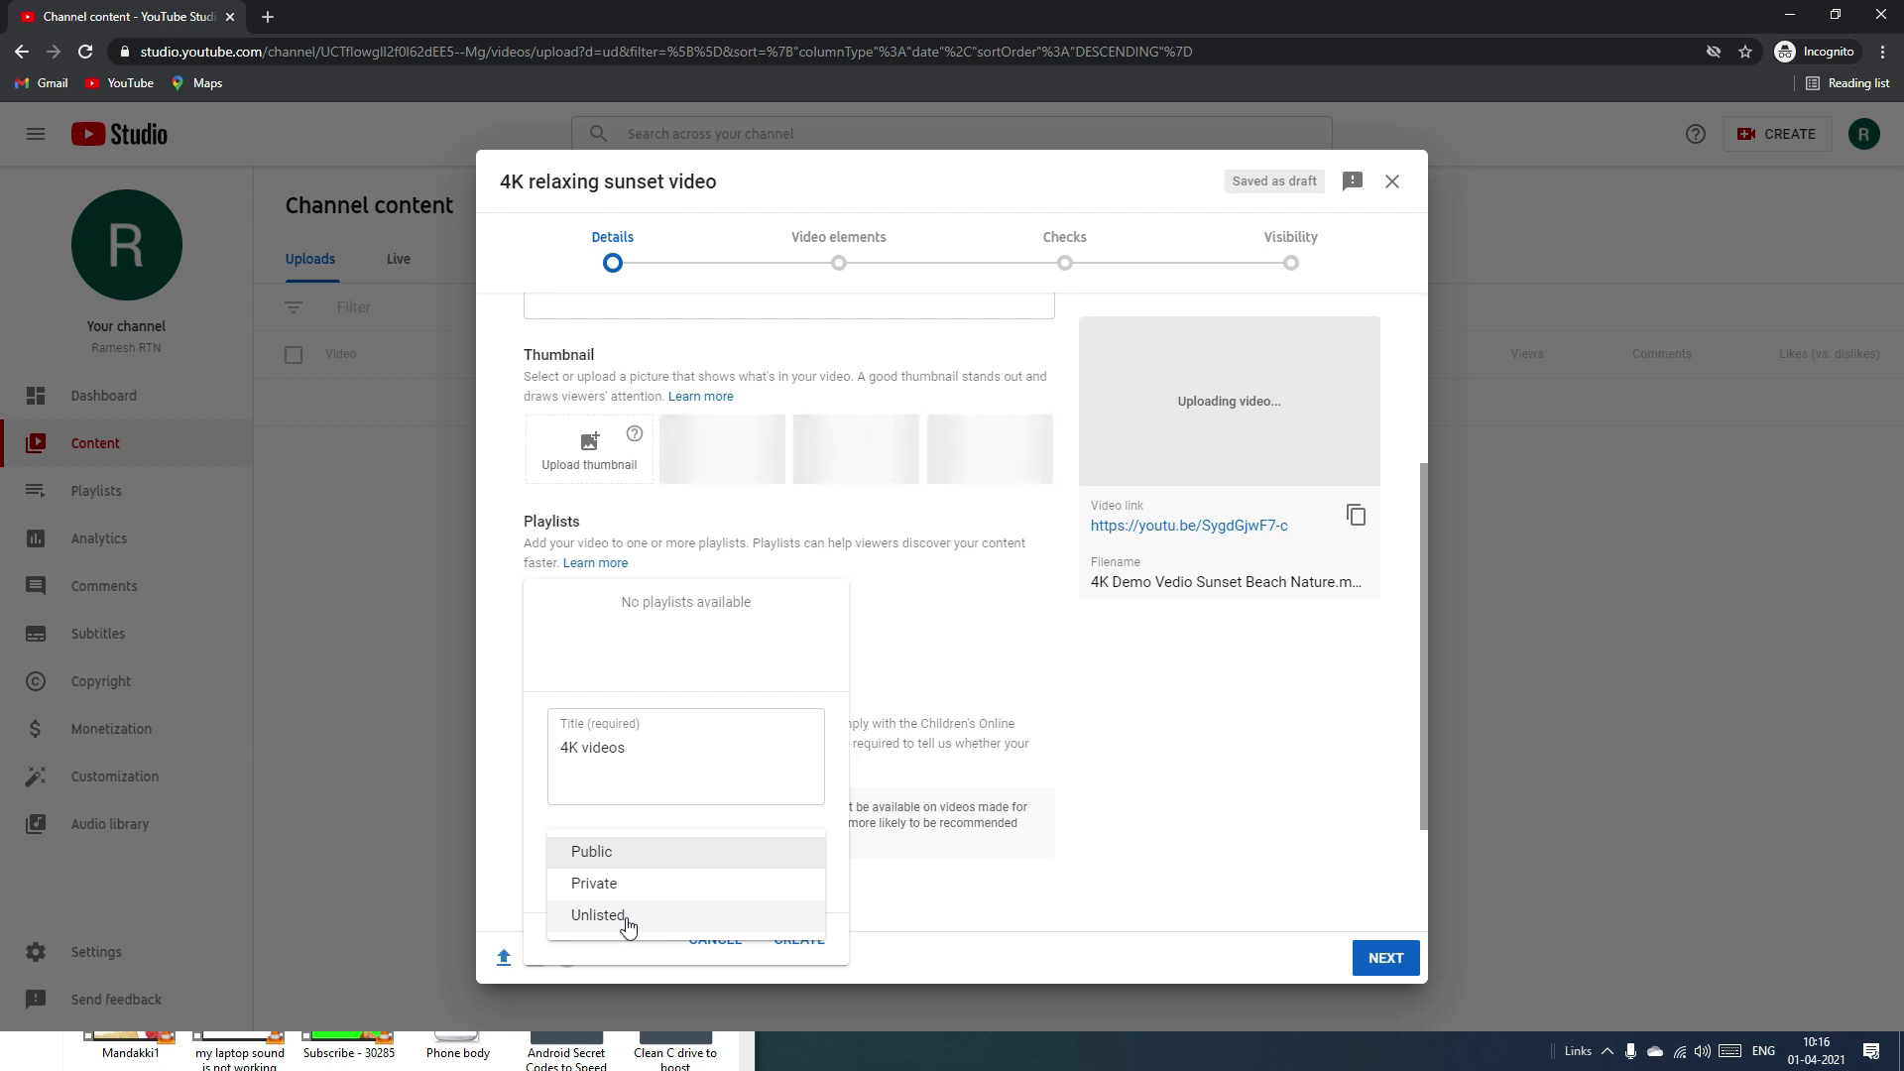
{"action": "left_click", "coordinate": [609, 855]}
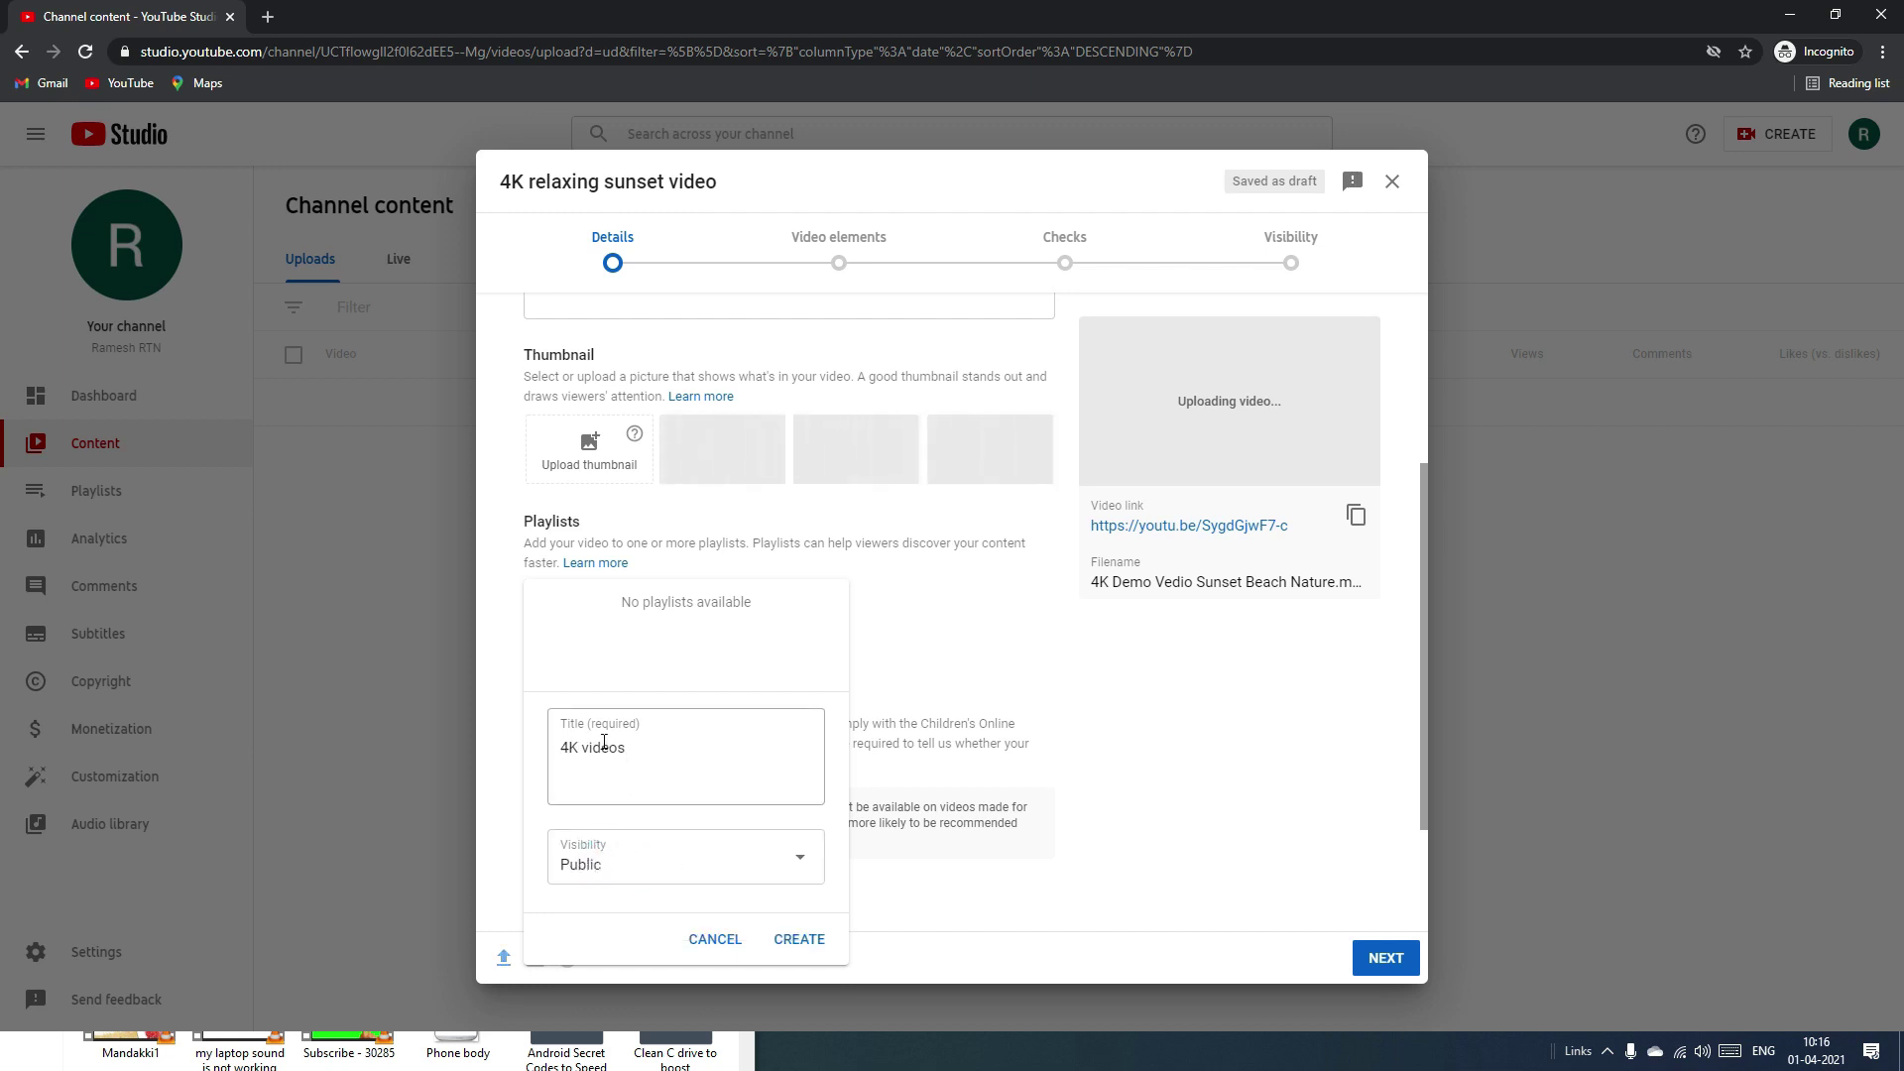
{"action": "left_click", "coordinate": [798, 950]}
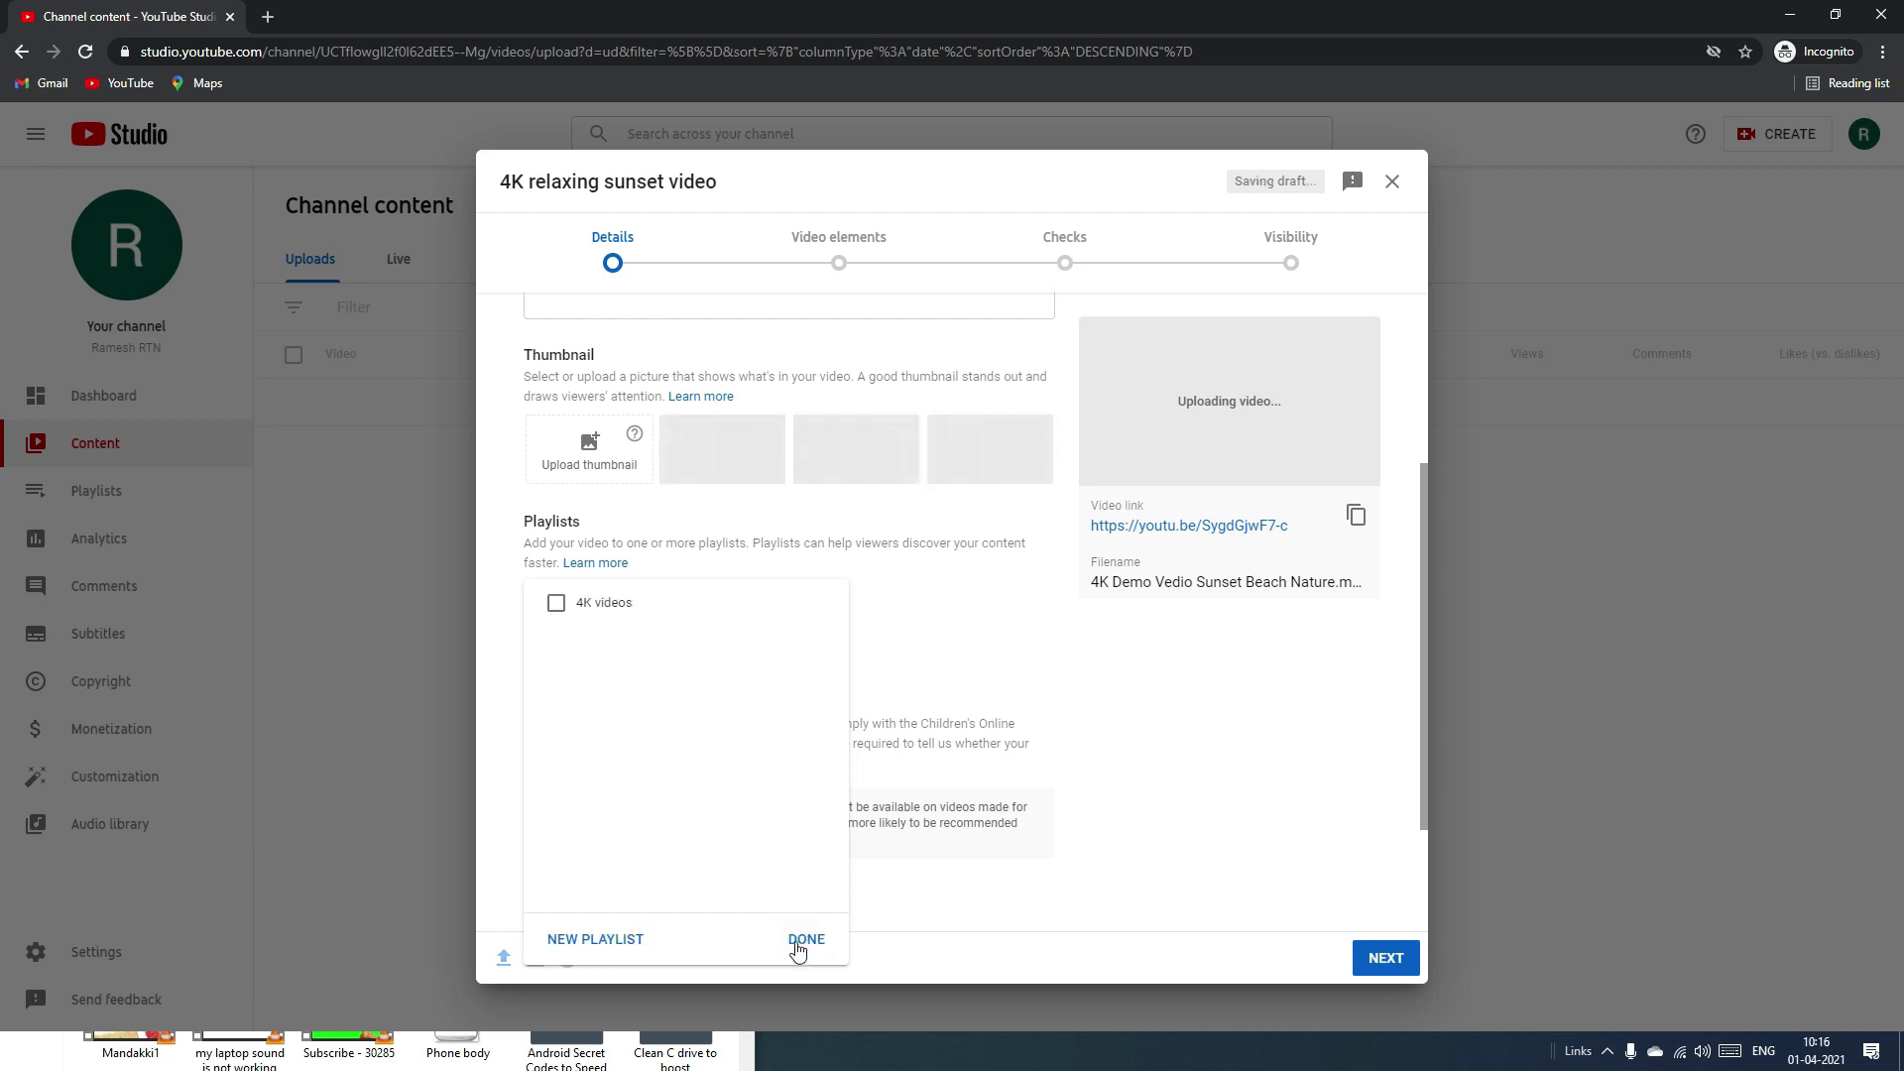
{"action": "left_click", "coordinate": [556, 604]}
{"action": "left_click", "coordinate": [827, 945]}
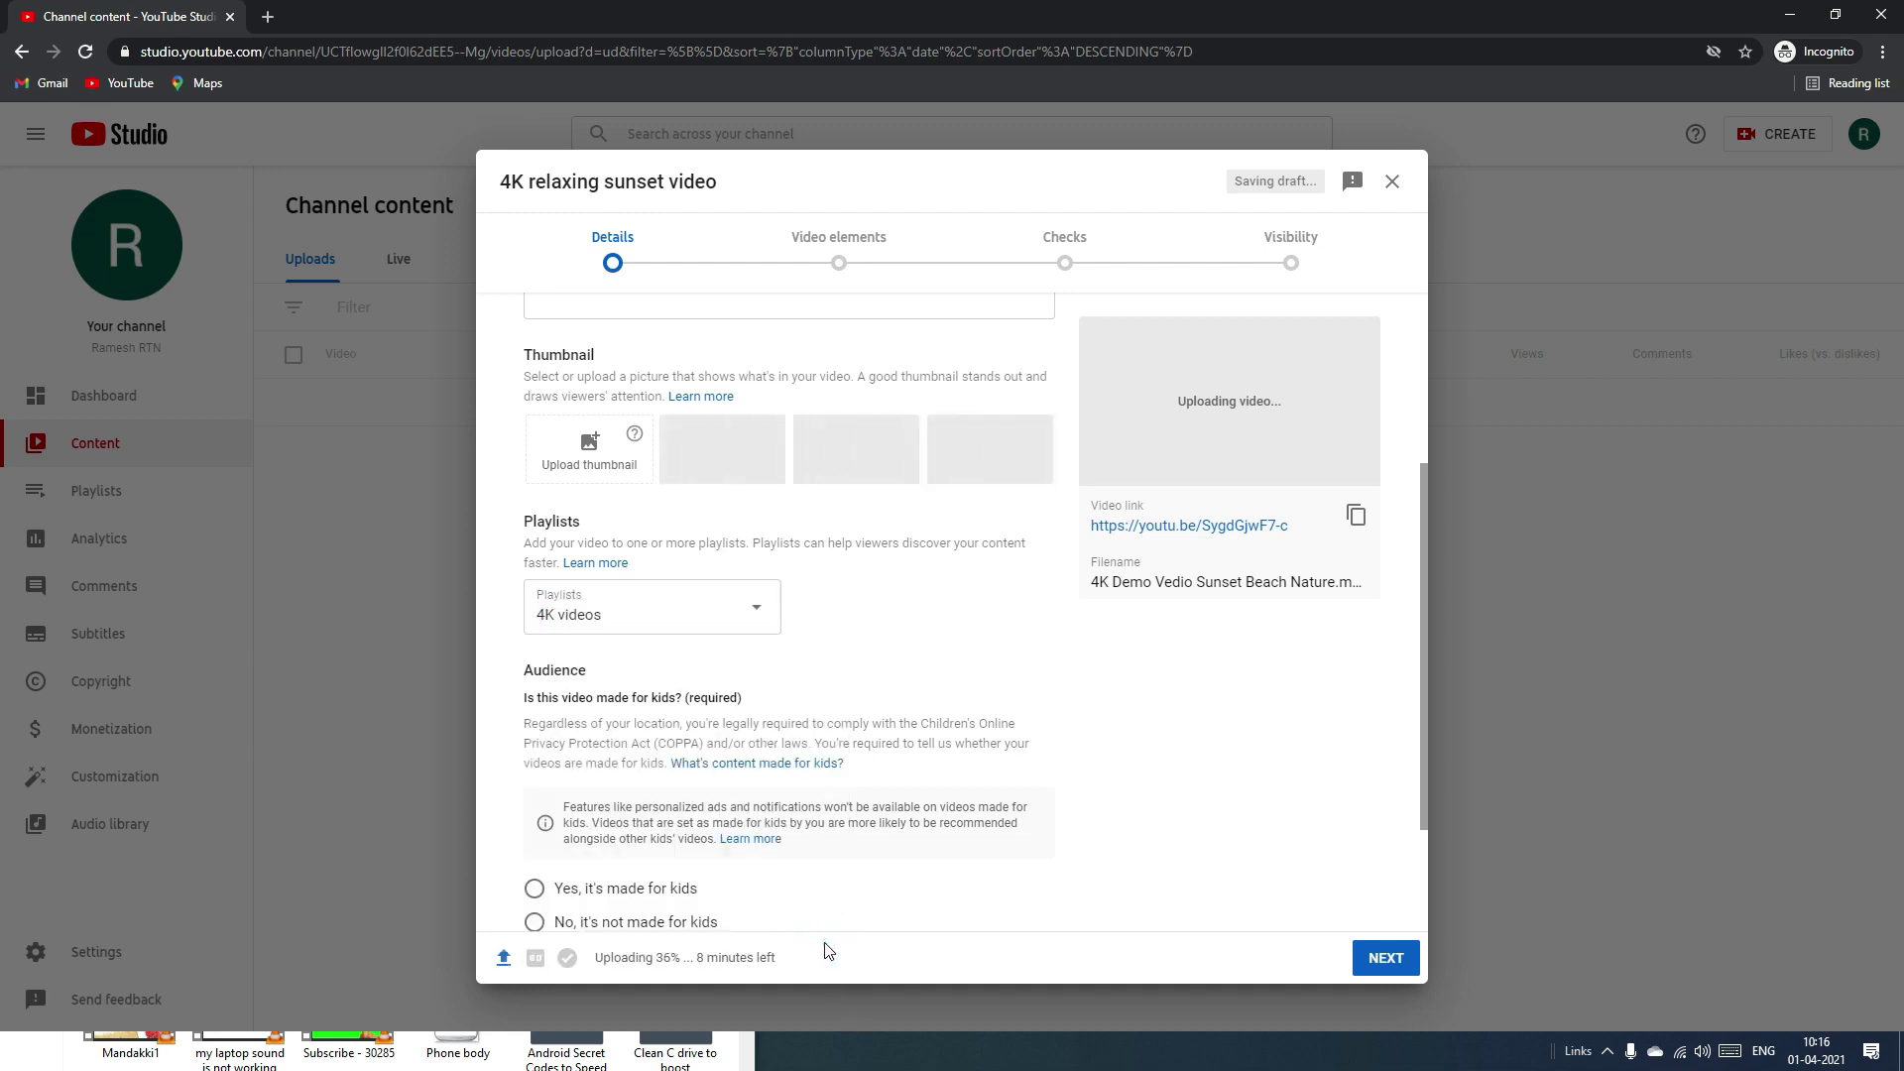
Mark the video 'No, it's not made for kids' and expand the extra settings.
{"action": "scroll", "coordinate": [623, 747], "scroll_direction": "down", "scroll_amount": 2}
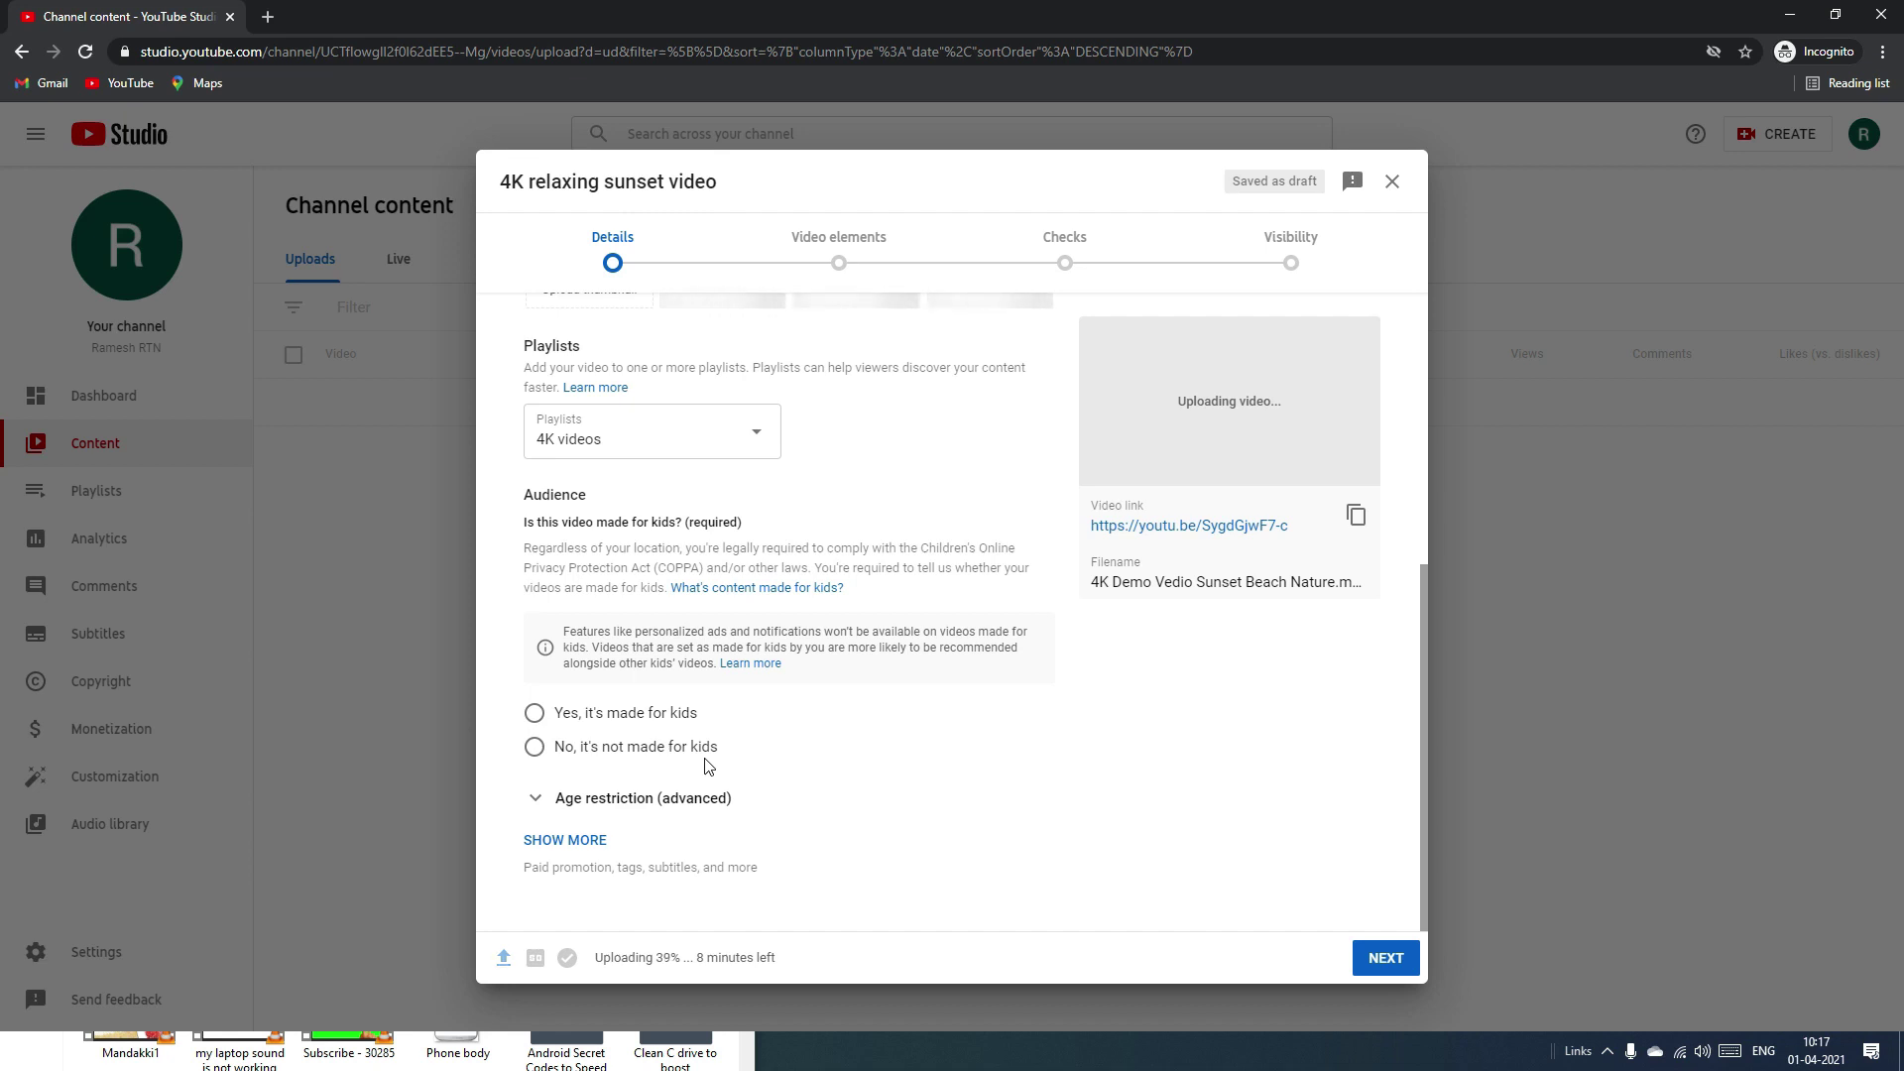
{"action": "left_click", "coordinate": [534, 749]}
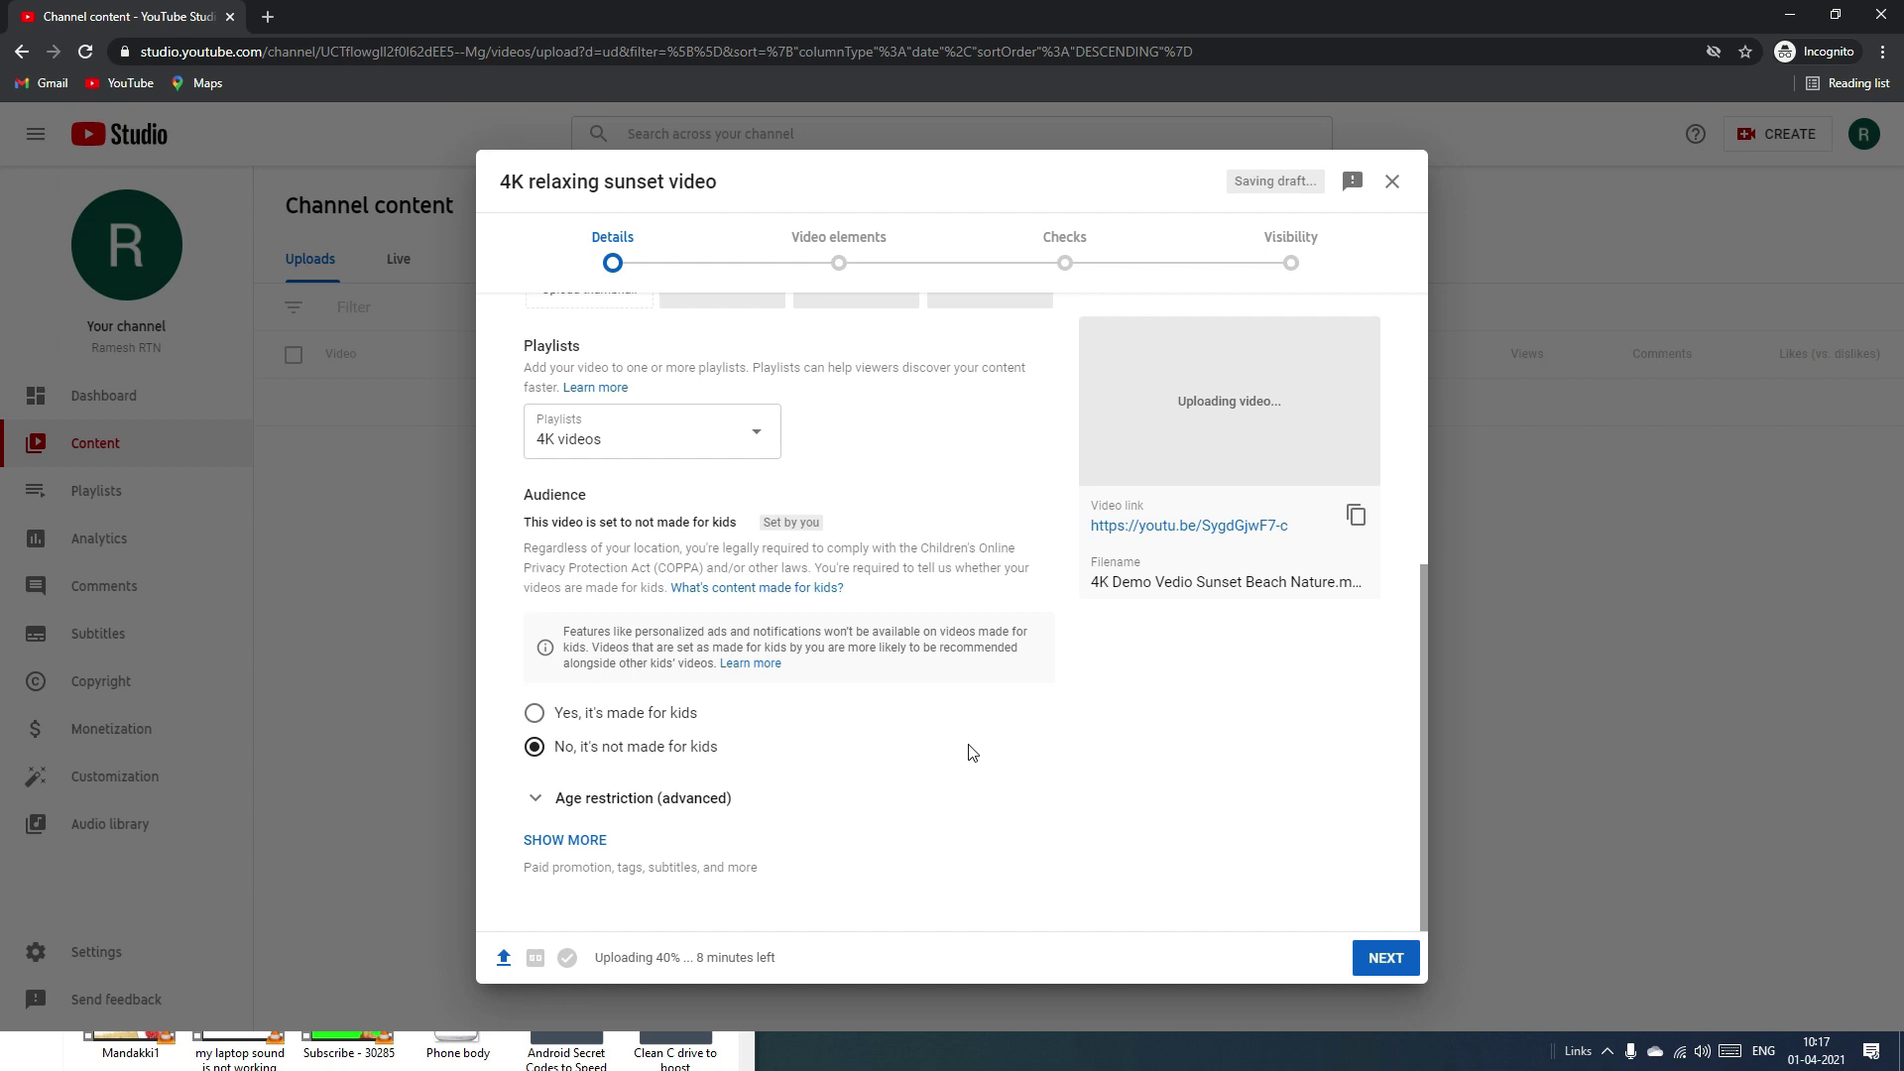
{"action": "left_click", "coordinate": [563, 840]}
{"action": "scroll", "coordinate": [573, 845], "scroll_direction": "down", "scroll_amount": 5}
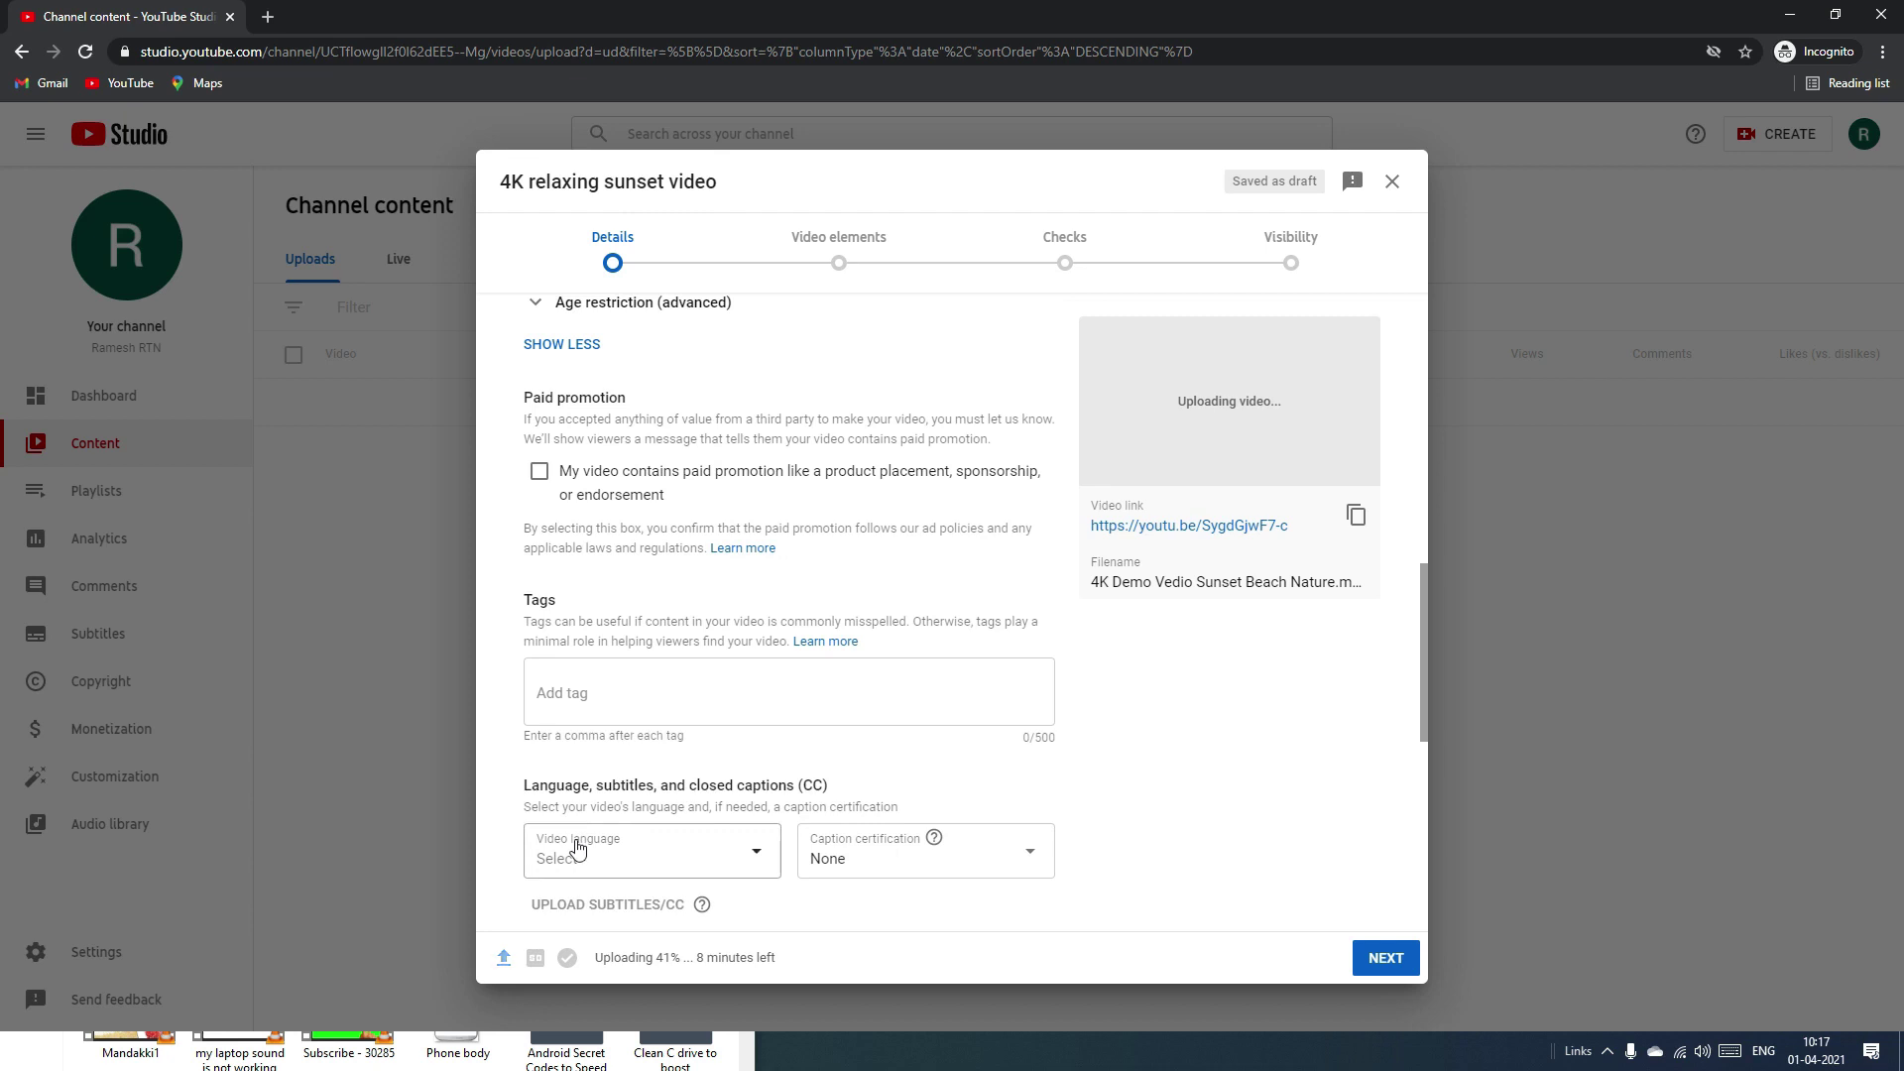
{"action": "left_click_drag", "start_coordinate": [526, 611], "coordinate": [677, 614]}
{"action": "left_click", "coordinate": [627, 610]}
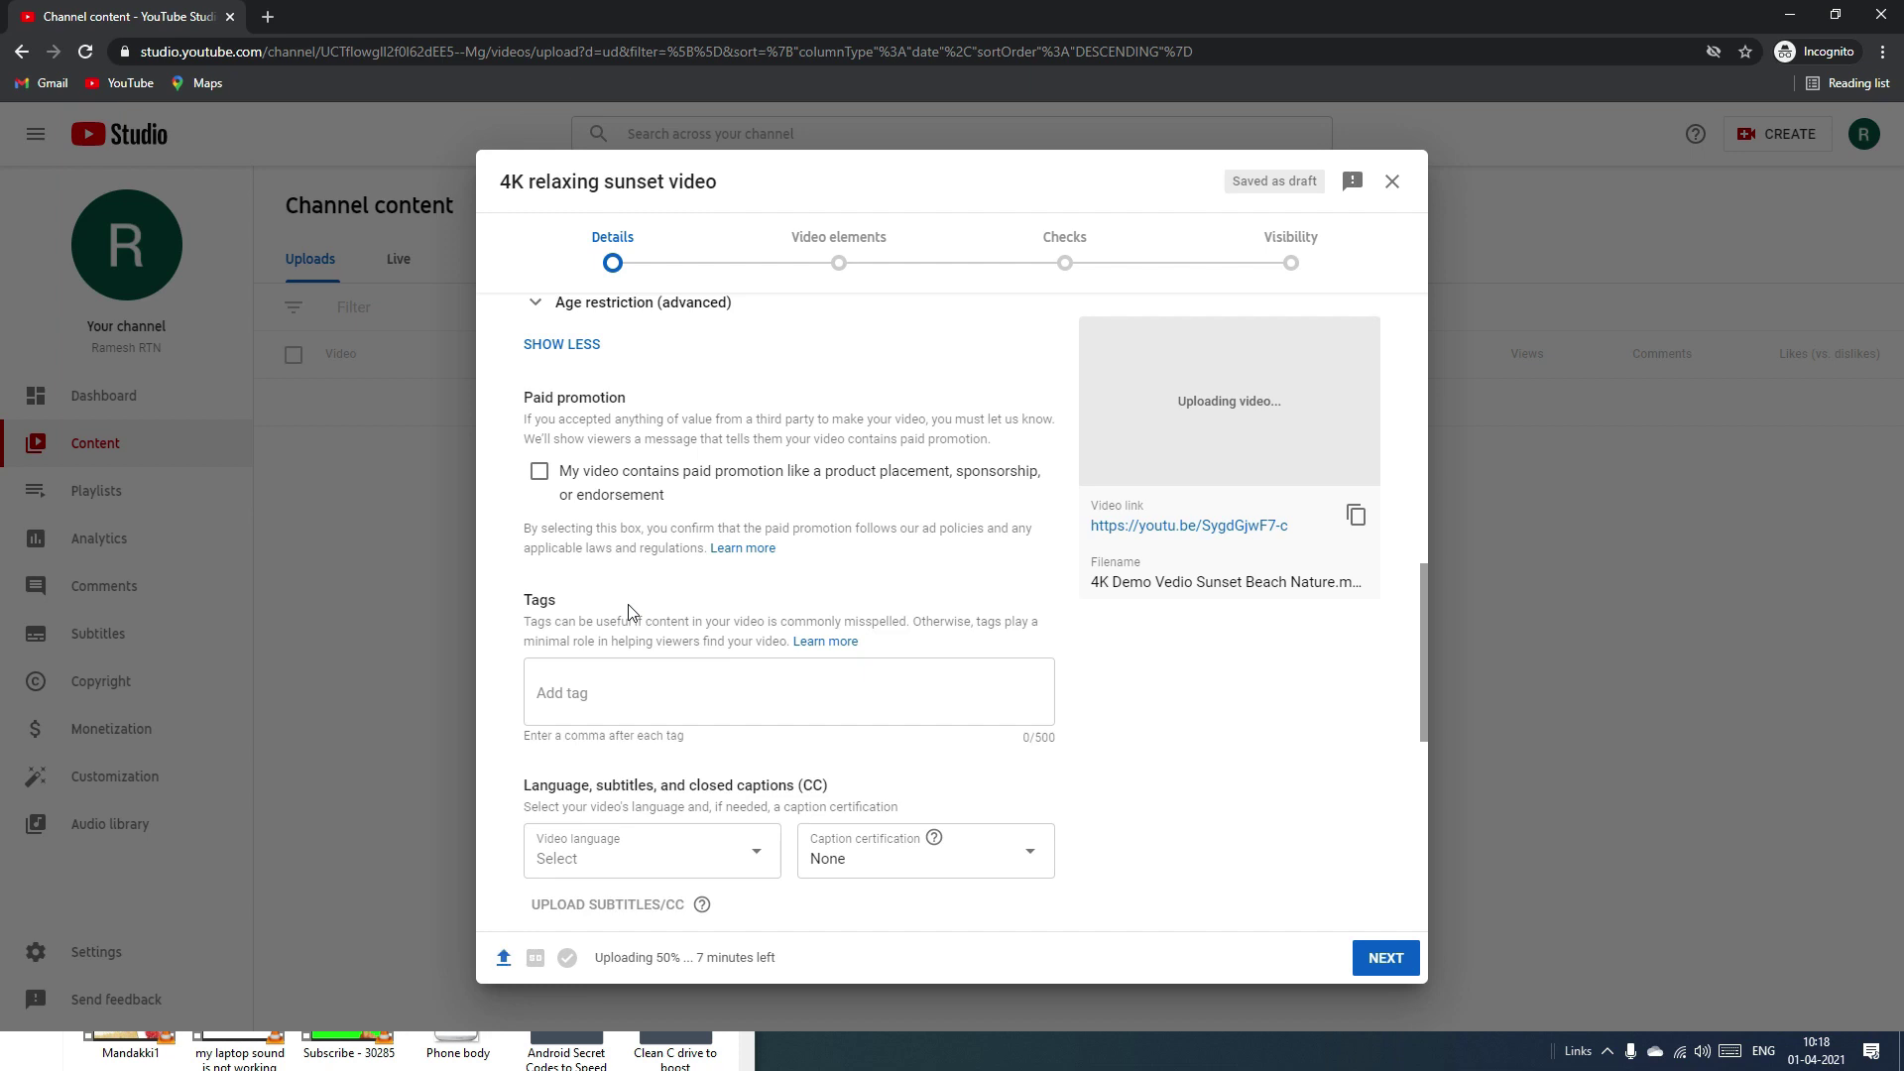
Tag the video '4k video', 'sunset video' and 'relaxing video'.
{"action": "scroll", "coordinate": [628, 610], "scroll_direction": "down", "scroll_amount": 1}
{"action": "left_click", "coordinate": [737, 579]}
{"action": "type", "text": "4k video"}
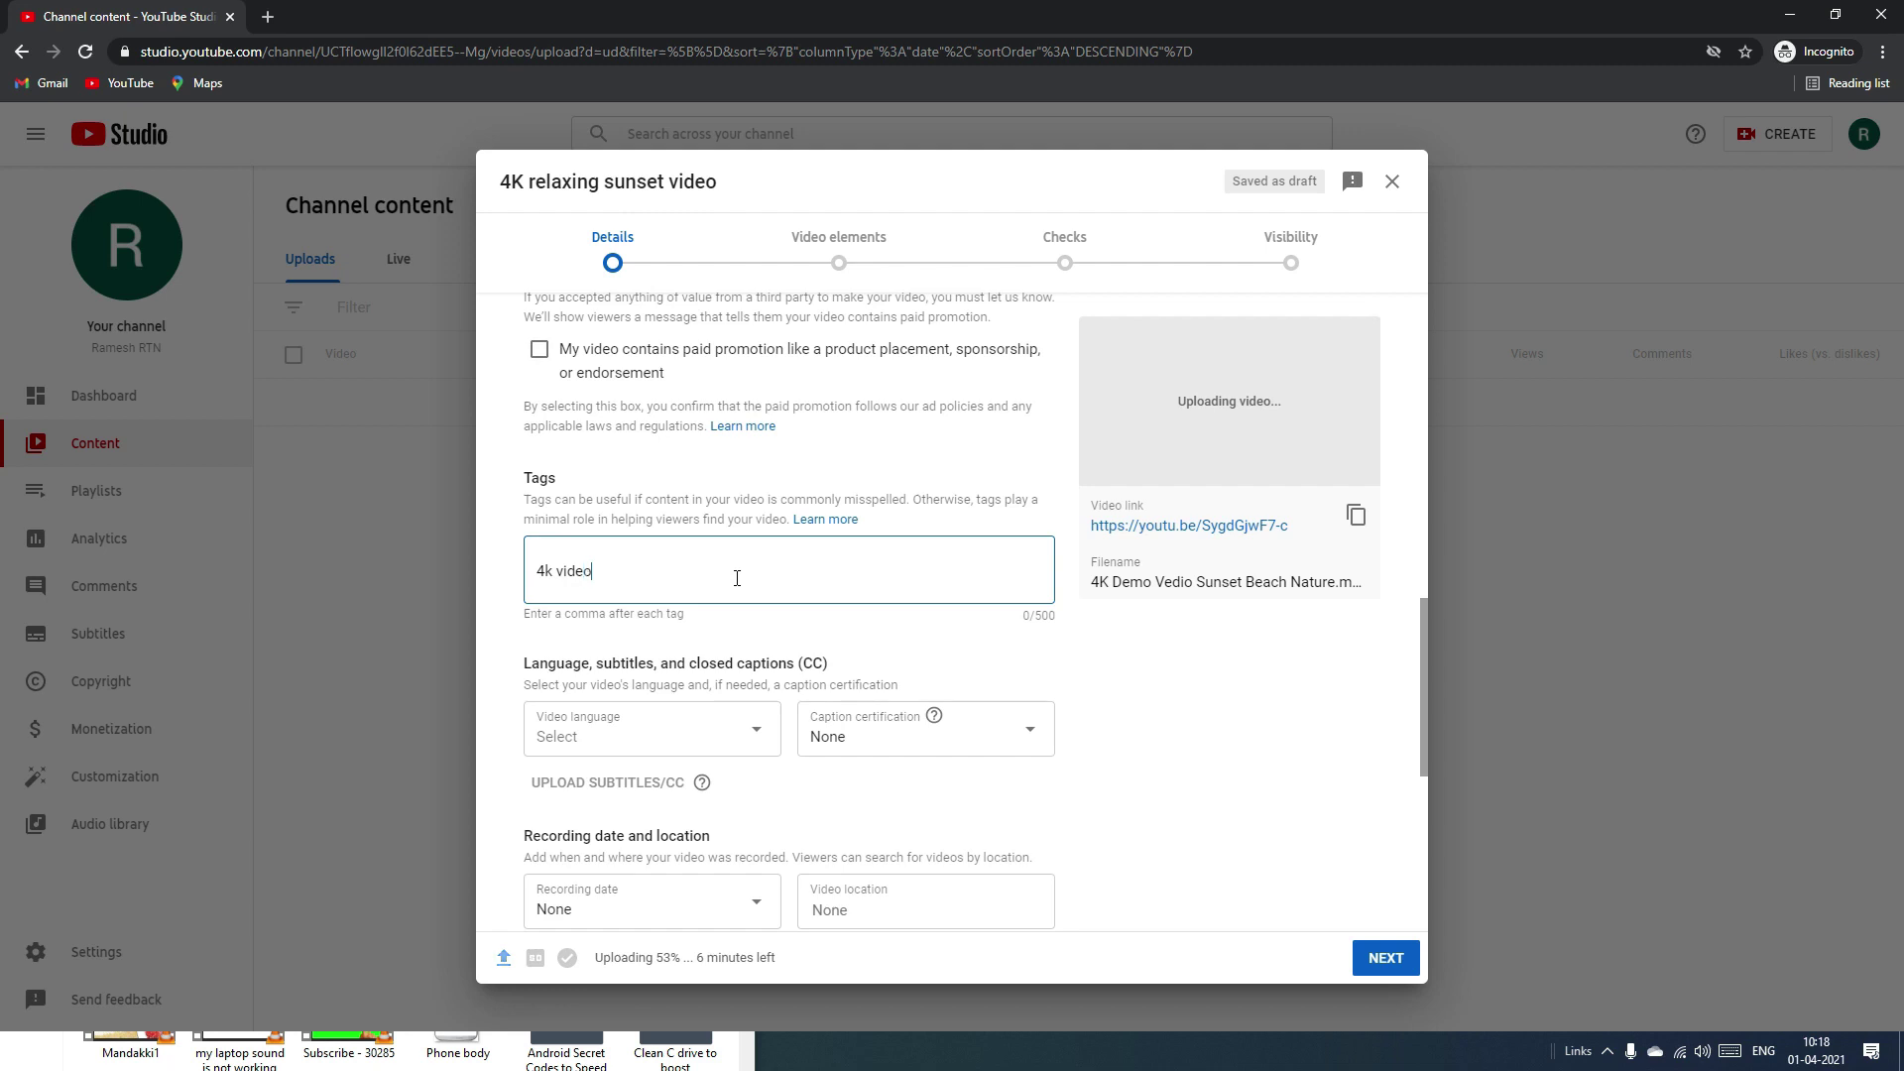
{"action": "type", "text": ",sunset video"}
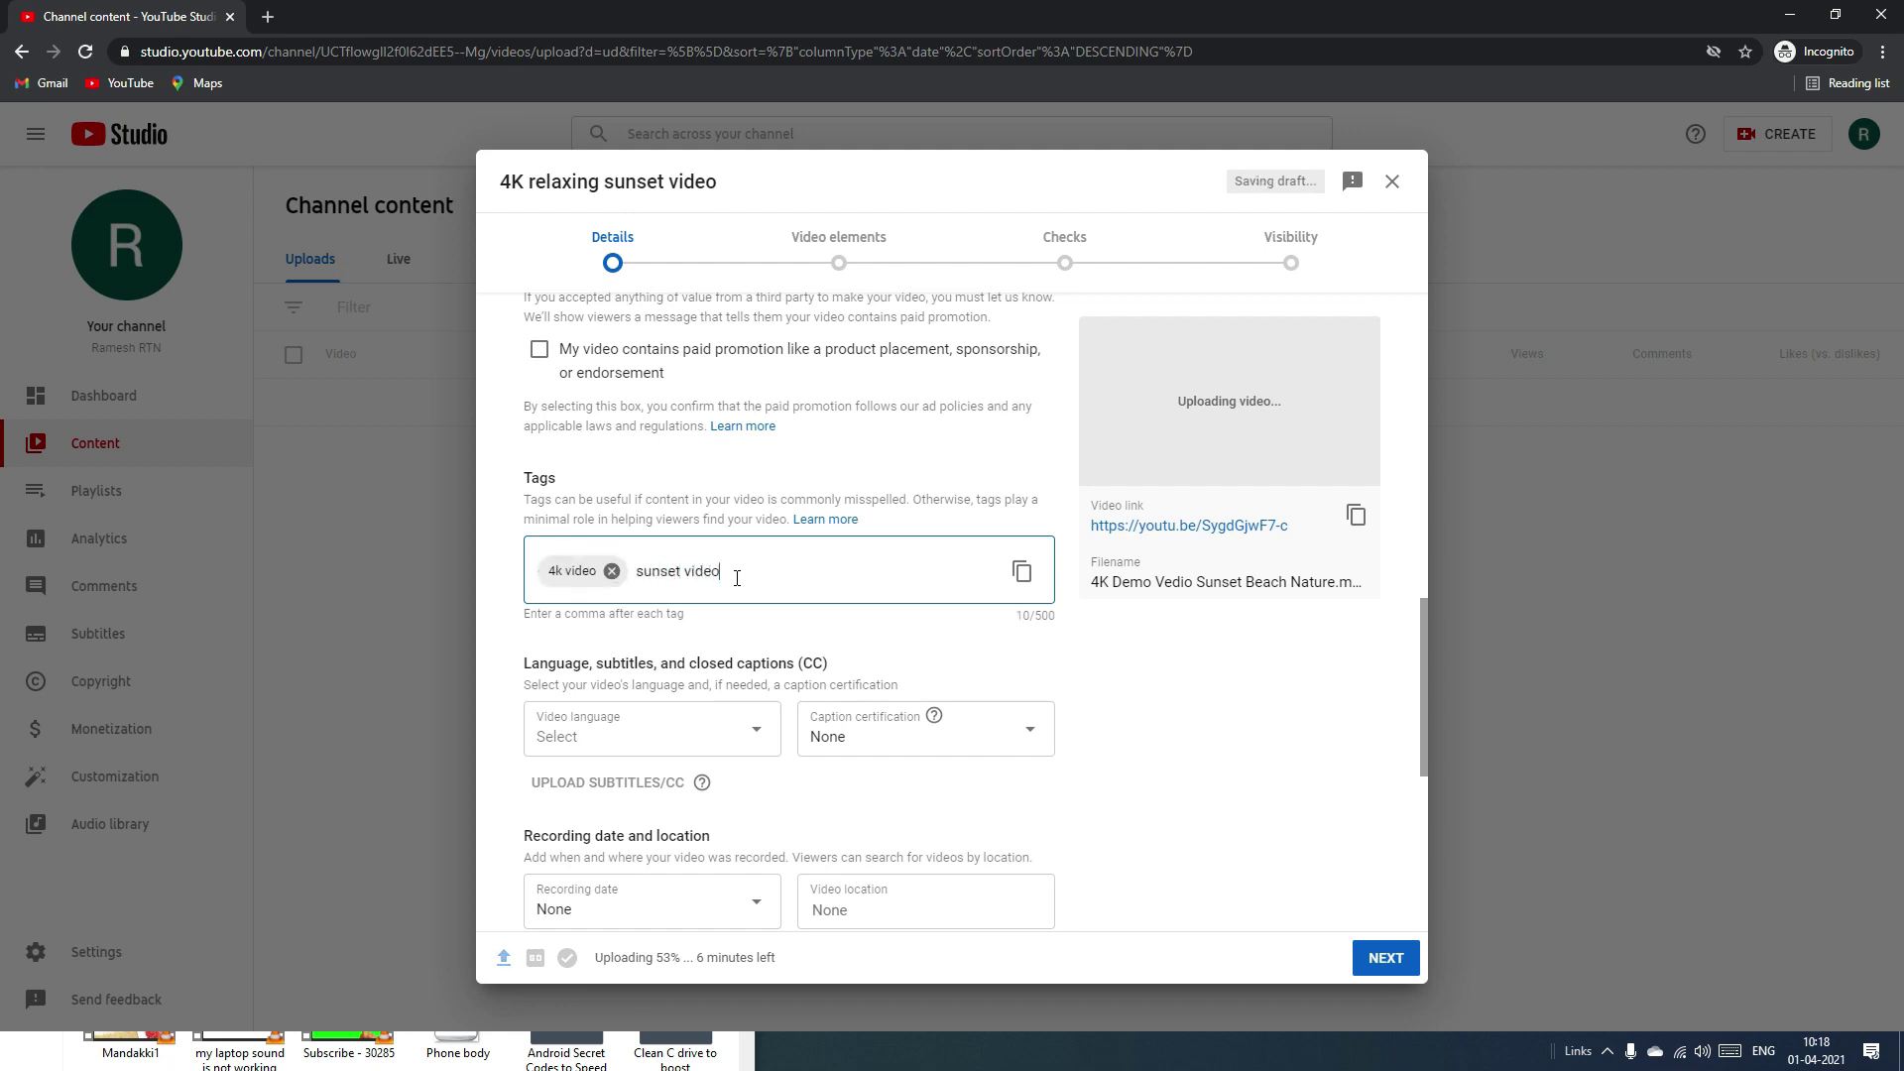
{"action": "type", "text": ",relaxing video,"}
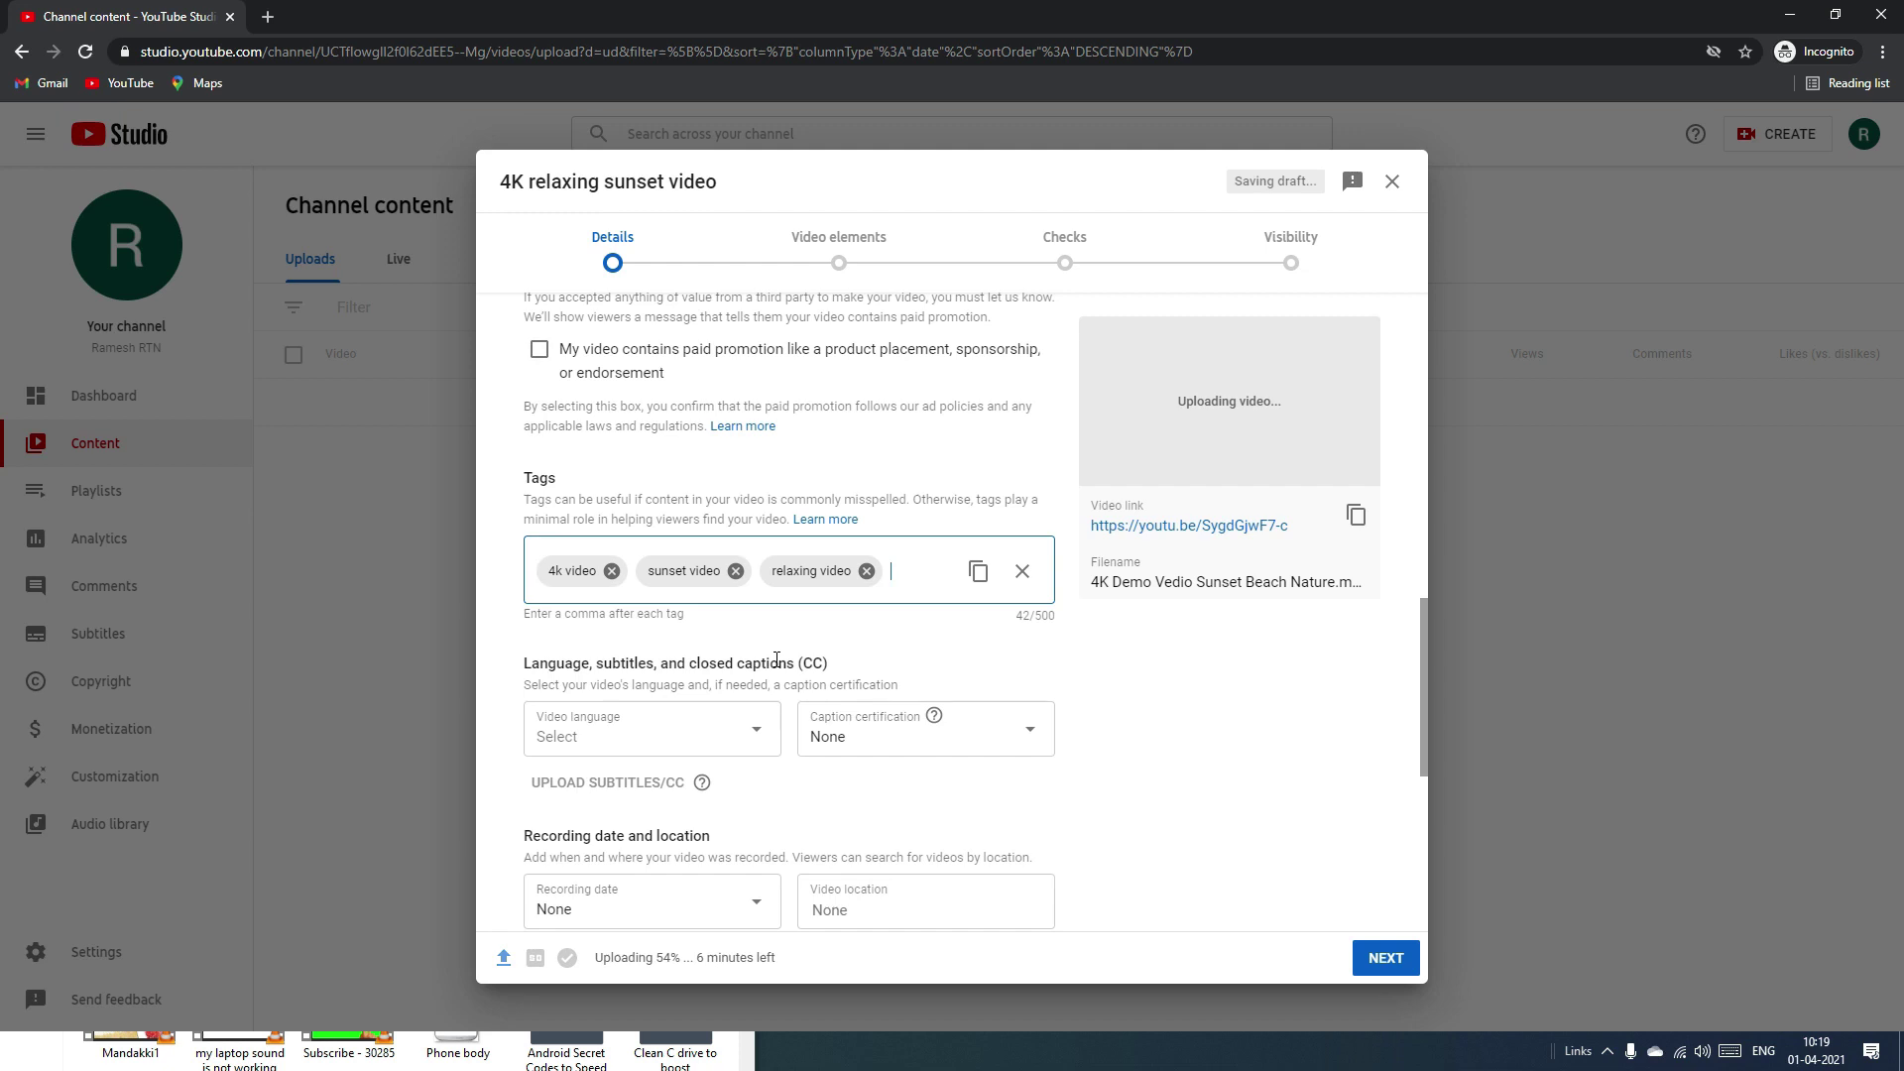
Set the video language to Not applicable.
{"action": "scroll", "coordinate": [776, 660], "scroll_direction": "down", "scroll_amount": 2}
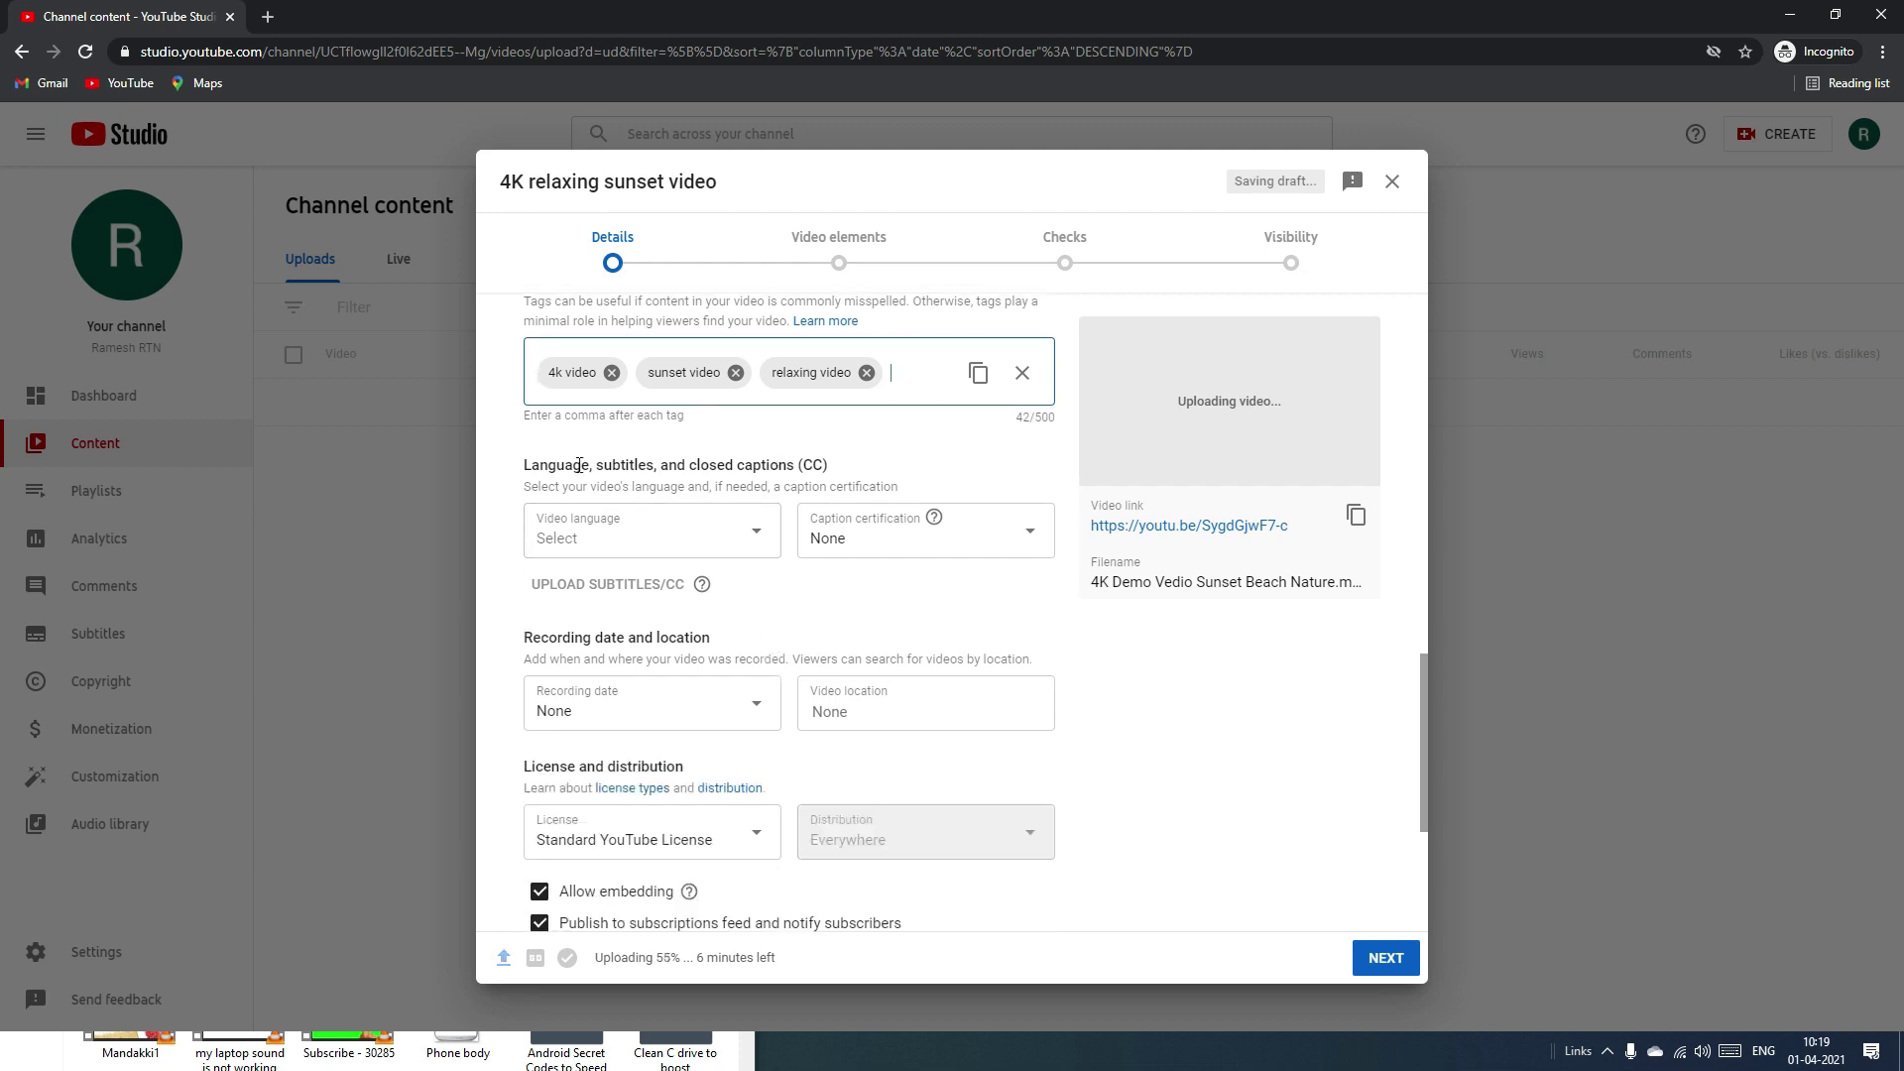
{"action": "left_click", "coordinate": [708, 531]}
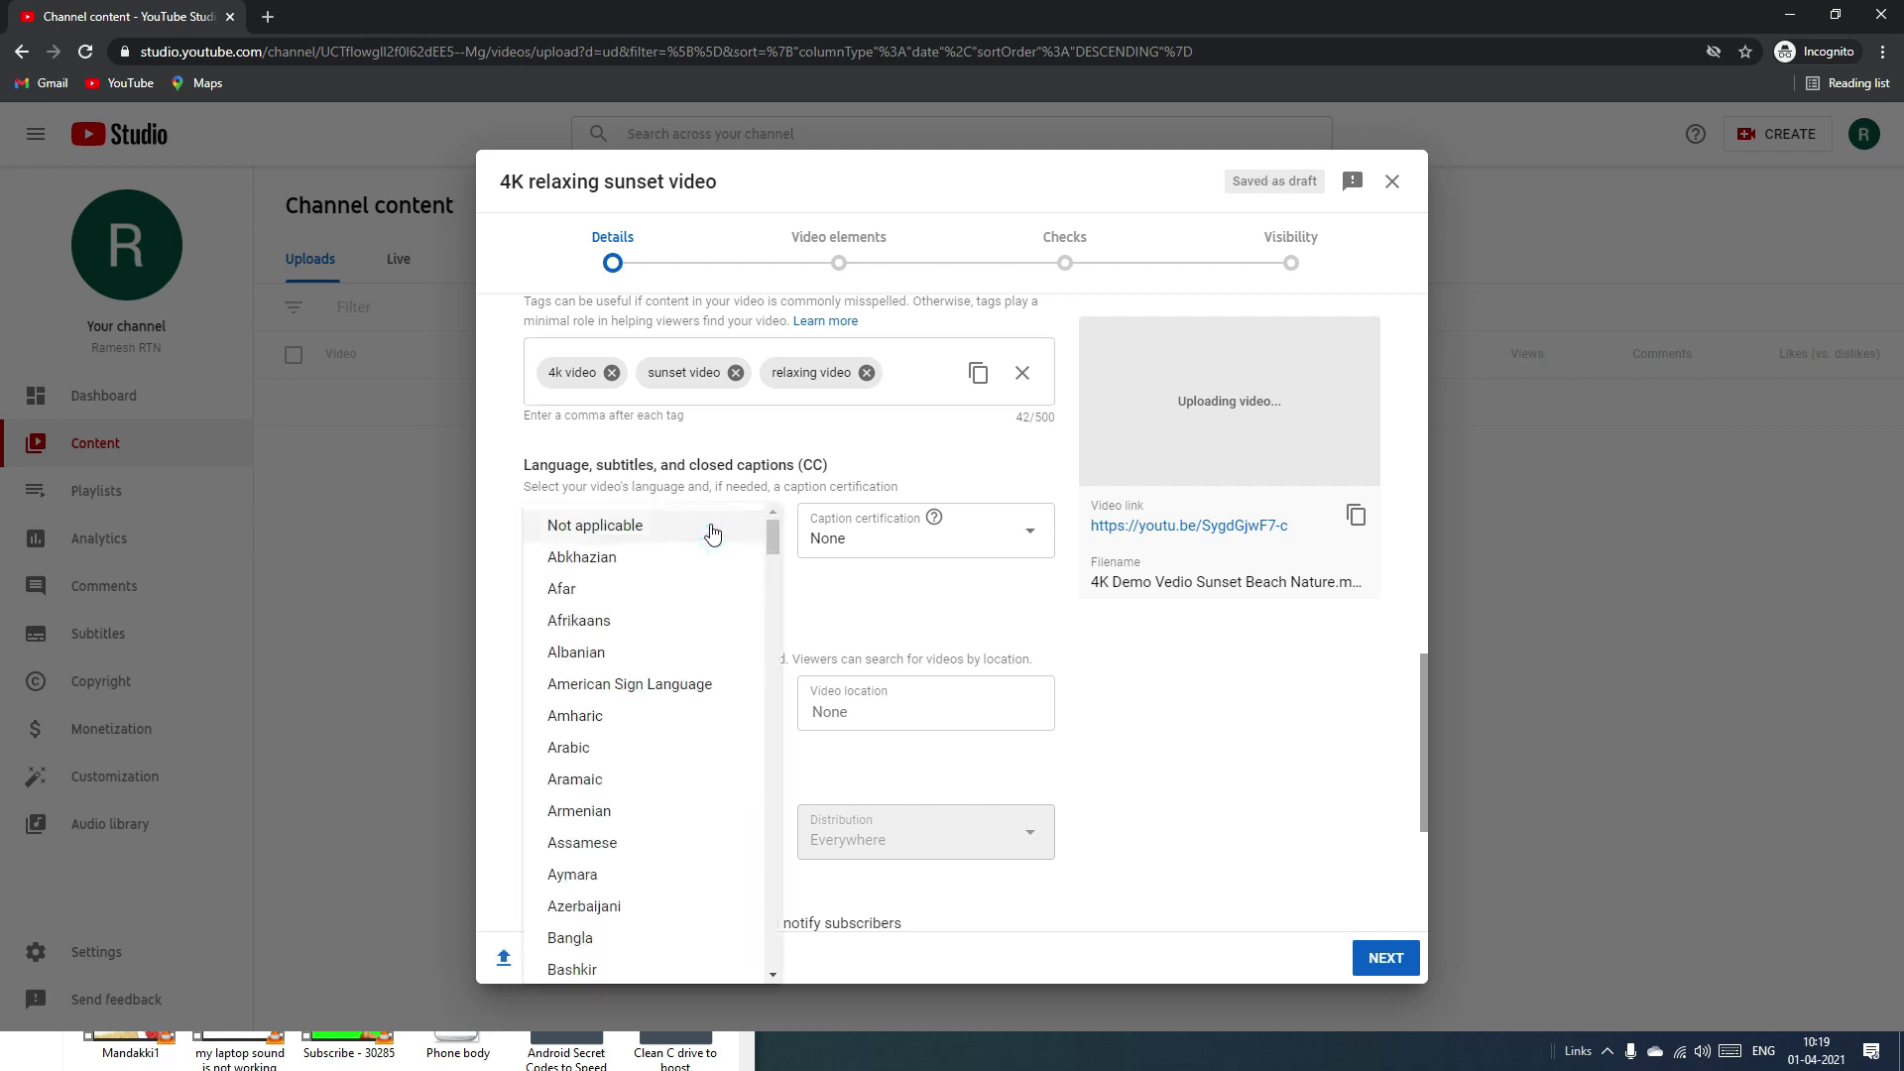
{"action": "left_click", "coordinate": [635, 532]}
{"action": "left_click", "coordinate": [659, 544]}
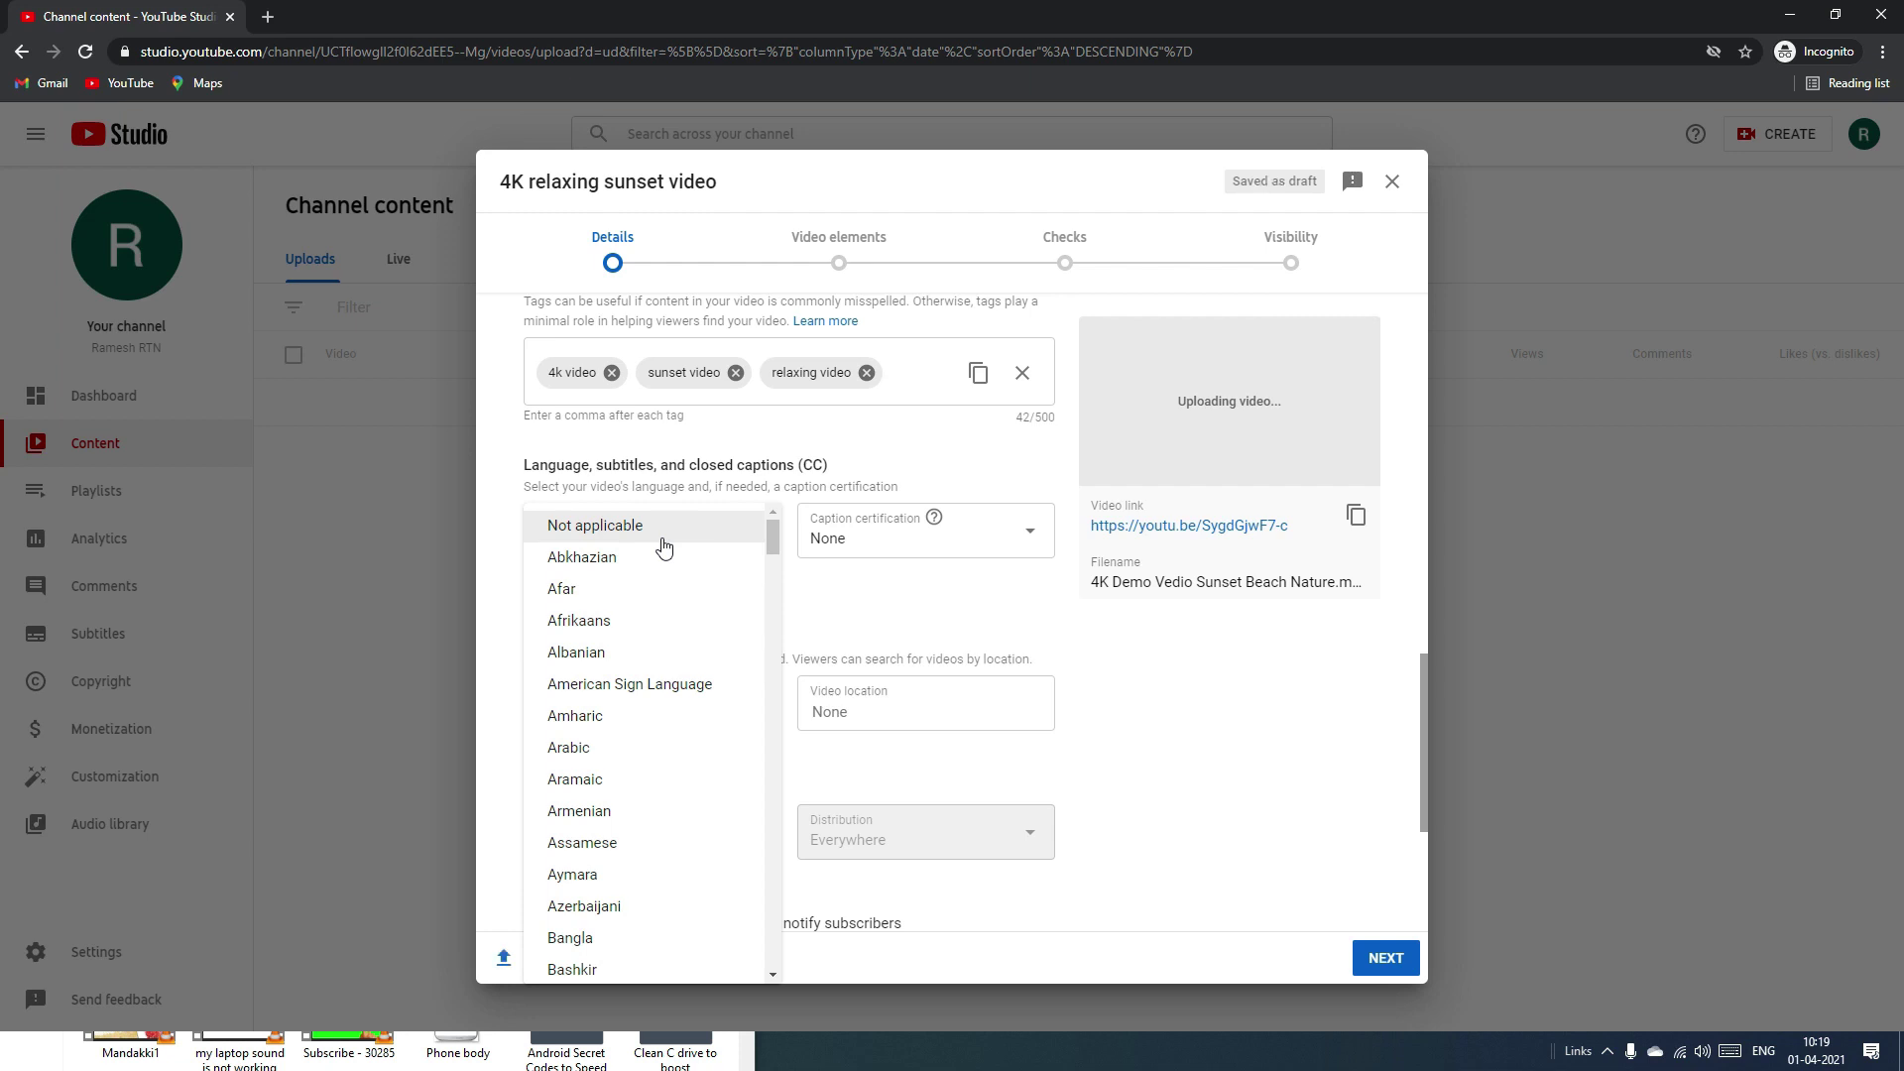
{"action": "scroll", "coordinate": [719, 710], "scroll_direction": "down", "scroll_amount": 4}
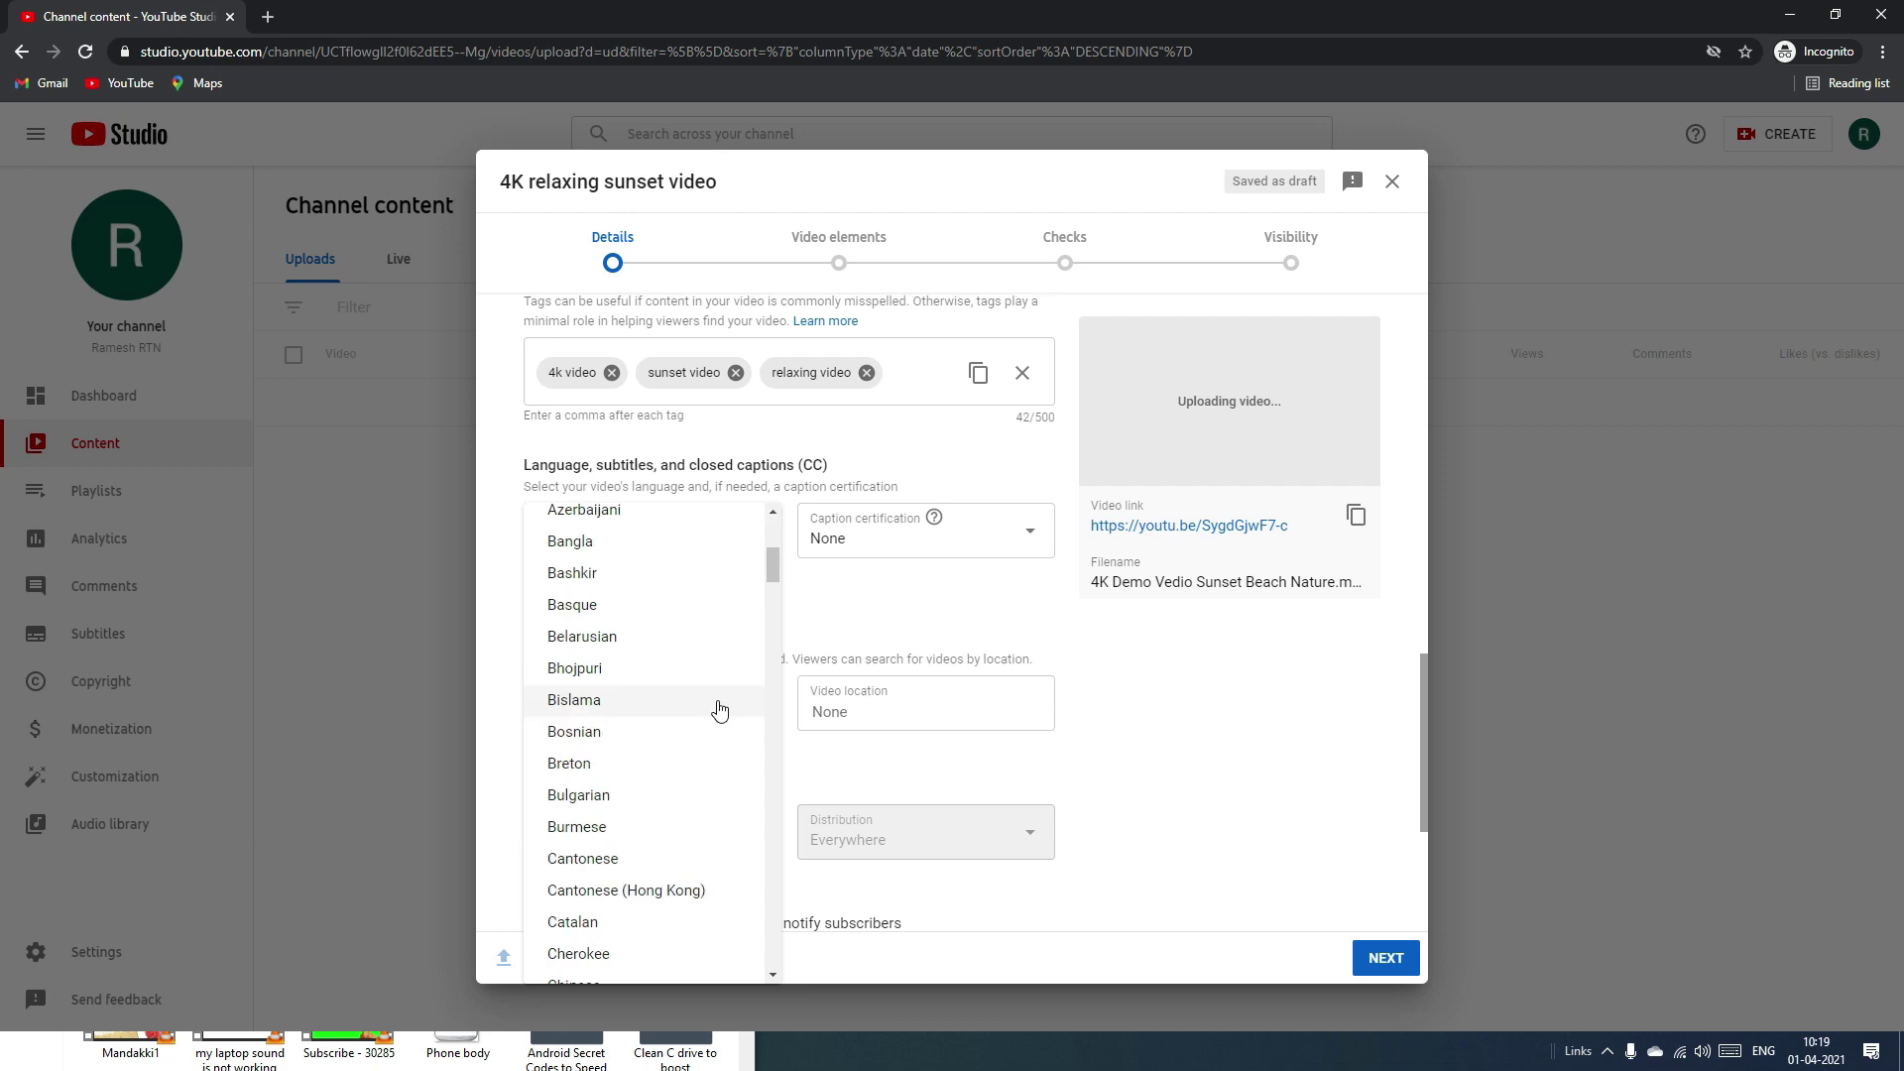
{"action": "left_click", "coordinate": [855, 617]}
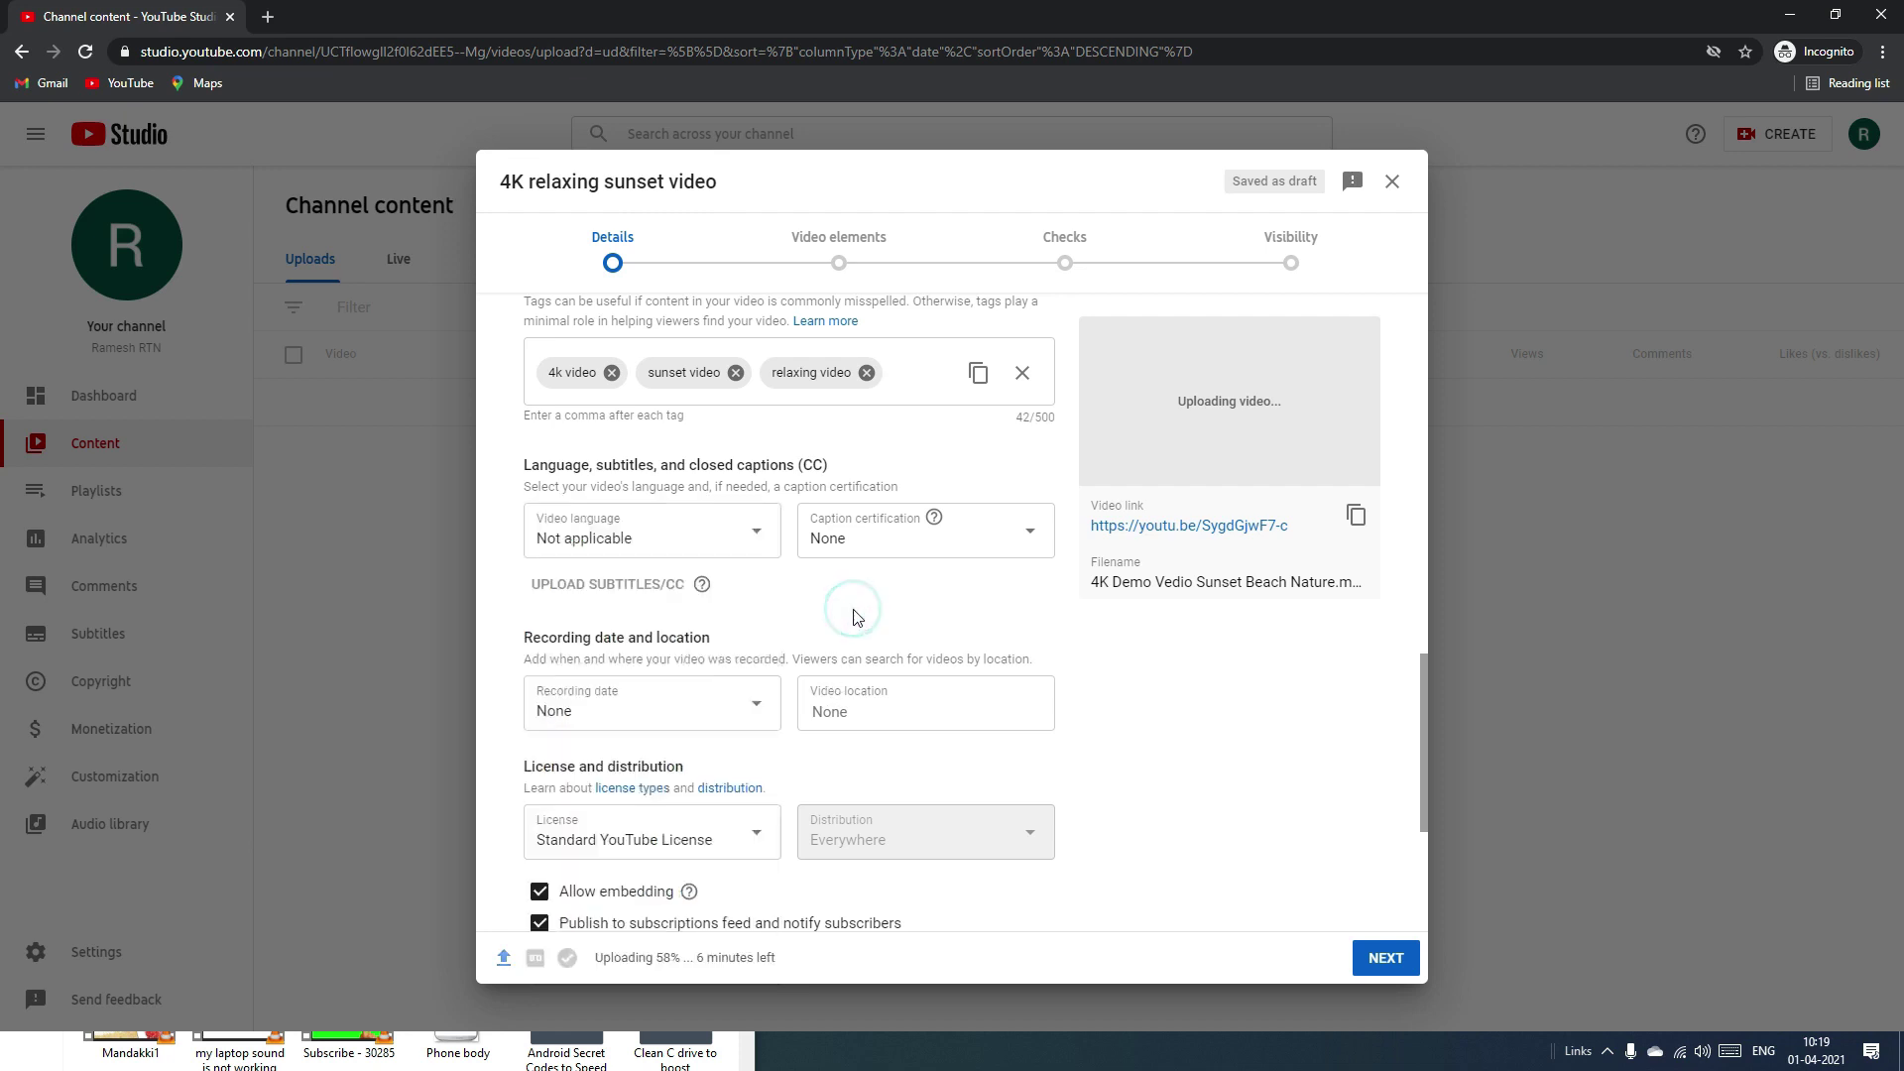
{"action": "scroll", "coordinate": [853, 595], "scroll_direction": "down", "scroll_amount": 2}
{"action": "left_click", "coordinate": [662, 512]}
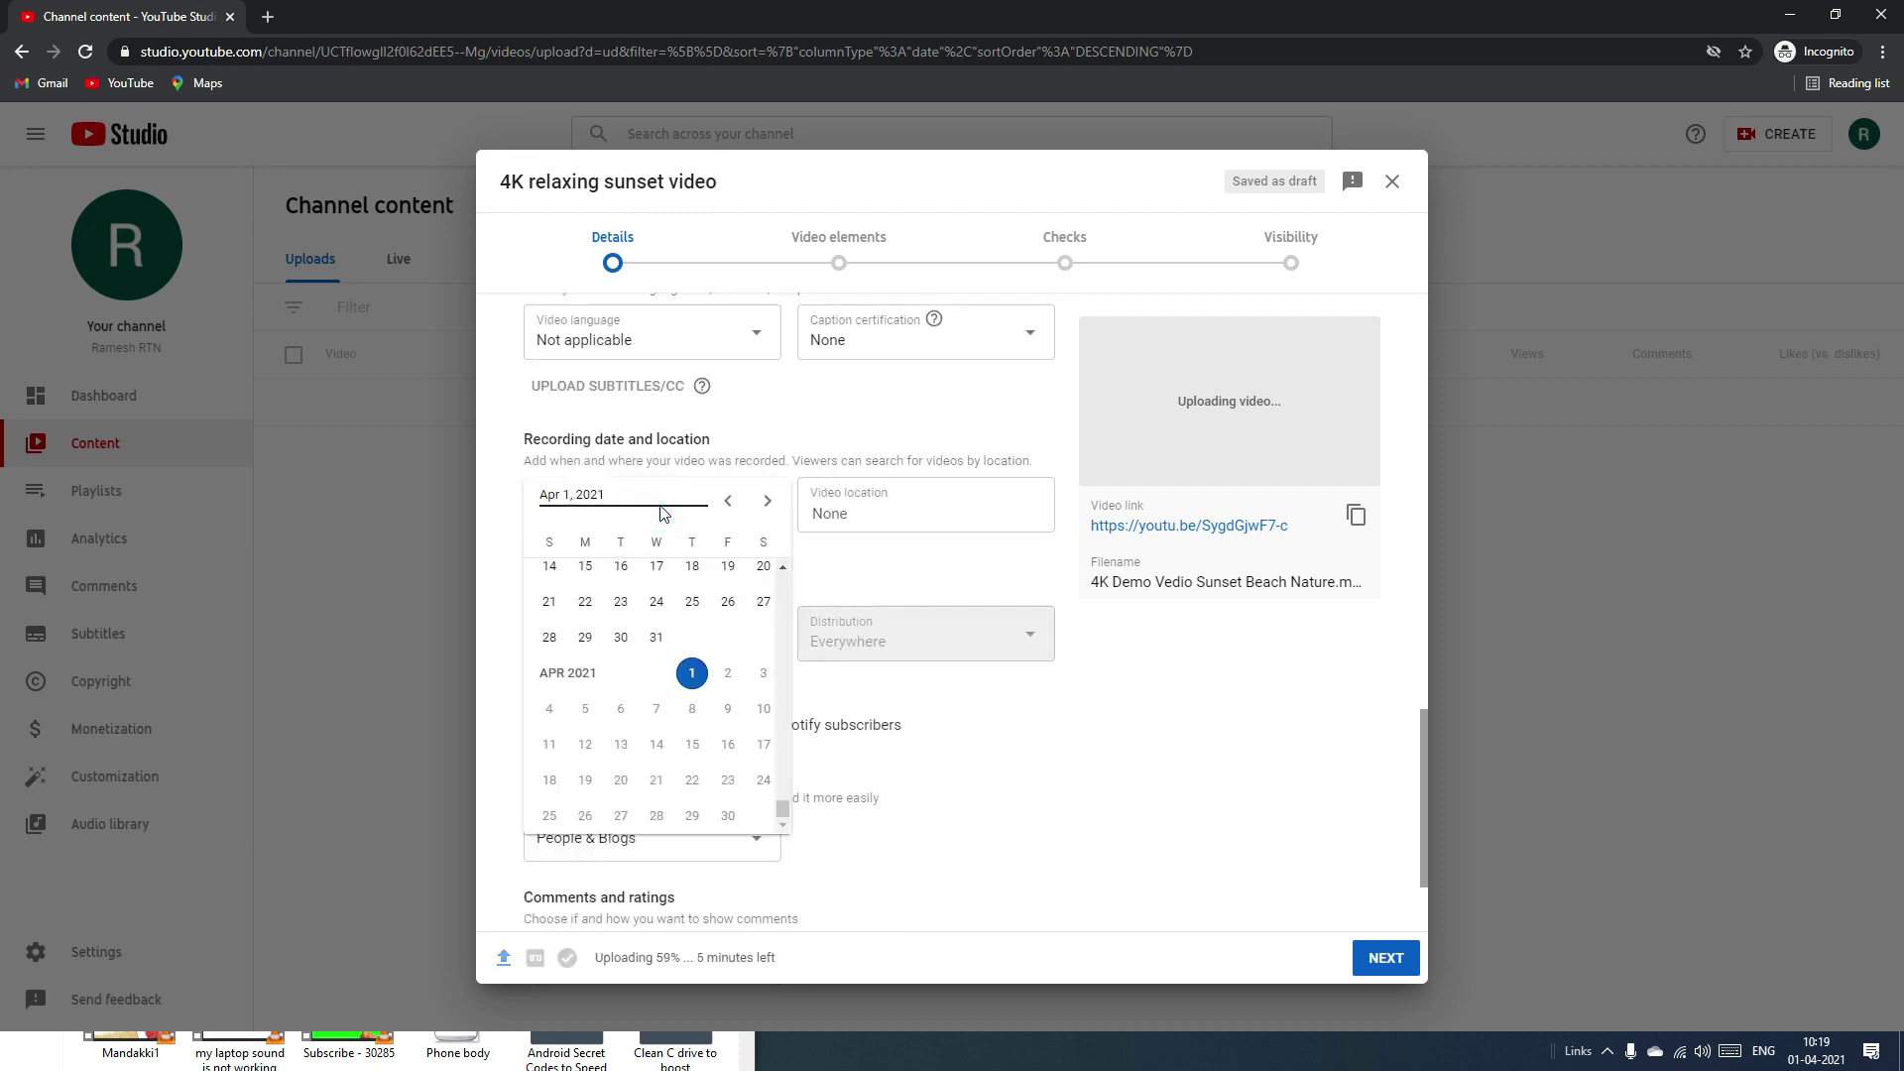
Close the recording date calendar and keep the Standard YouTube License for the video.
{"action": "left_click", "coordinate": [917, 578]}
{"action": "left_click", "coordinate": [908, 506]}
{"action": "scroll", "coordinate": [917, 555], "scroll_direction": "down", "scroll_amount": 2}
{"action": "left_click", "coordinate": [987, 656]}
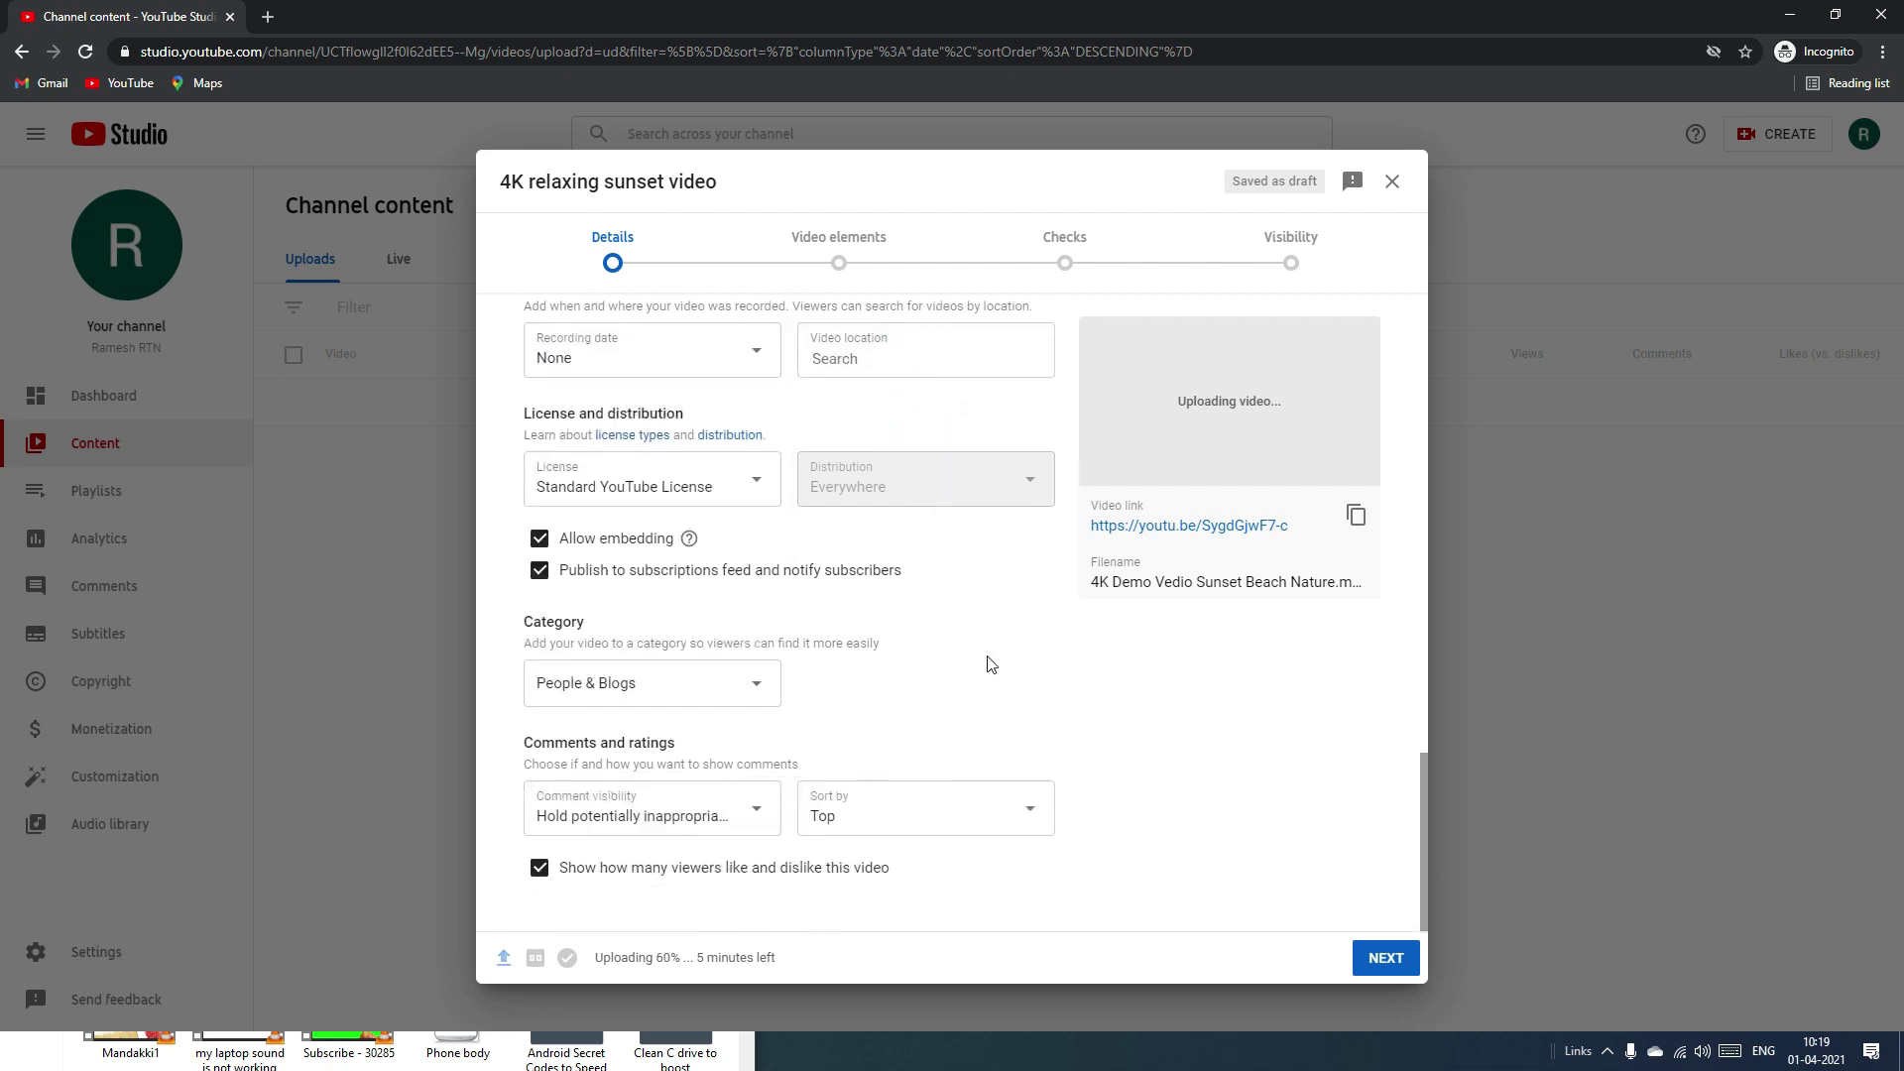
{"action": "left_click", "coordinate": [580, 496]}
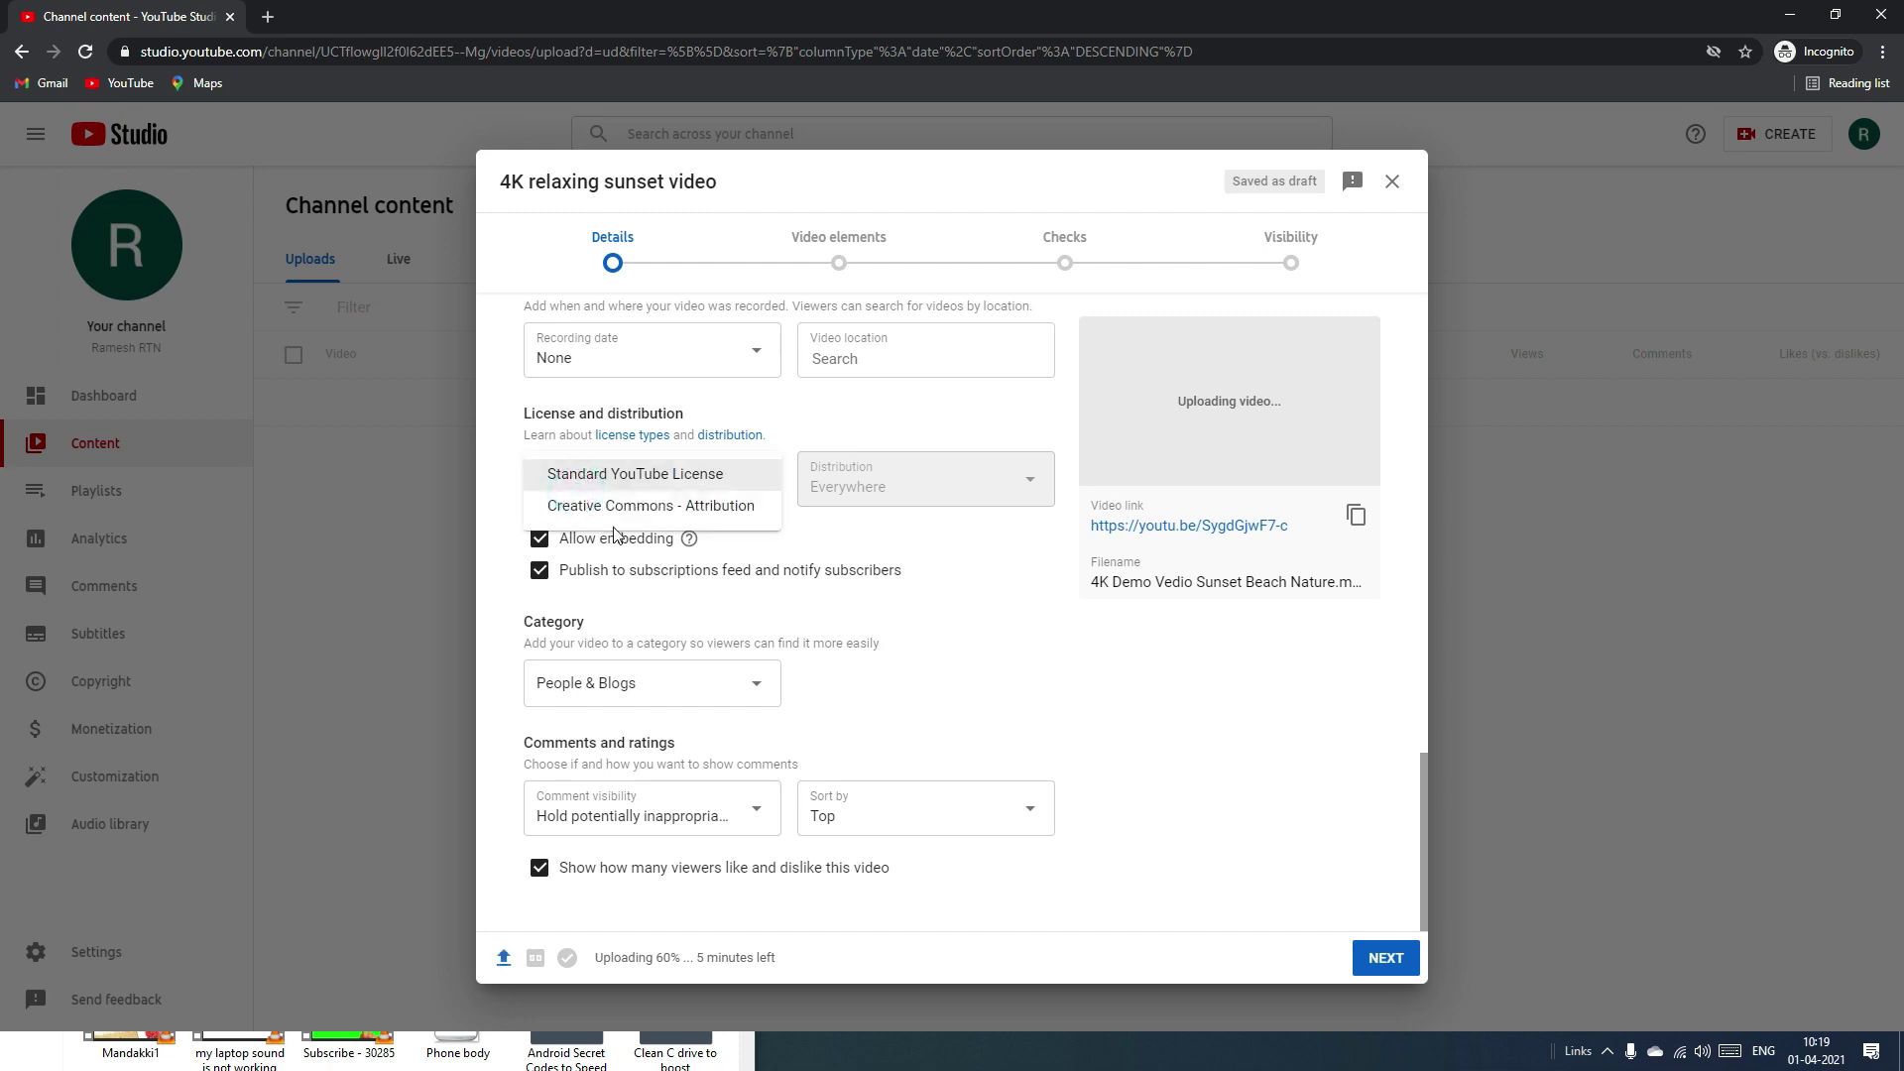
{"action": "left_click", "coordinate": [908, 597]}
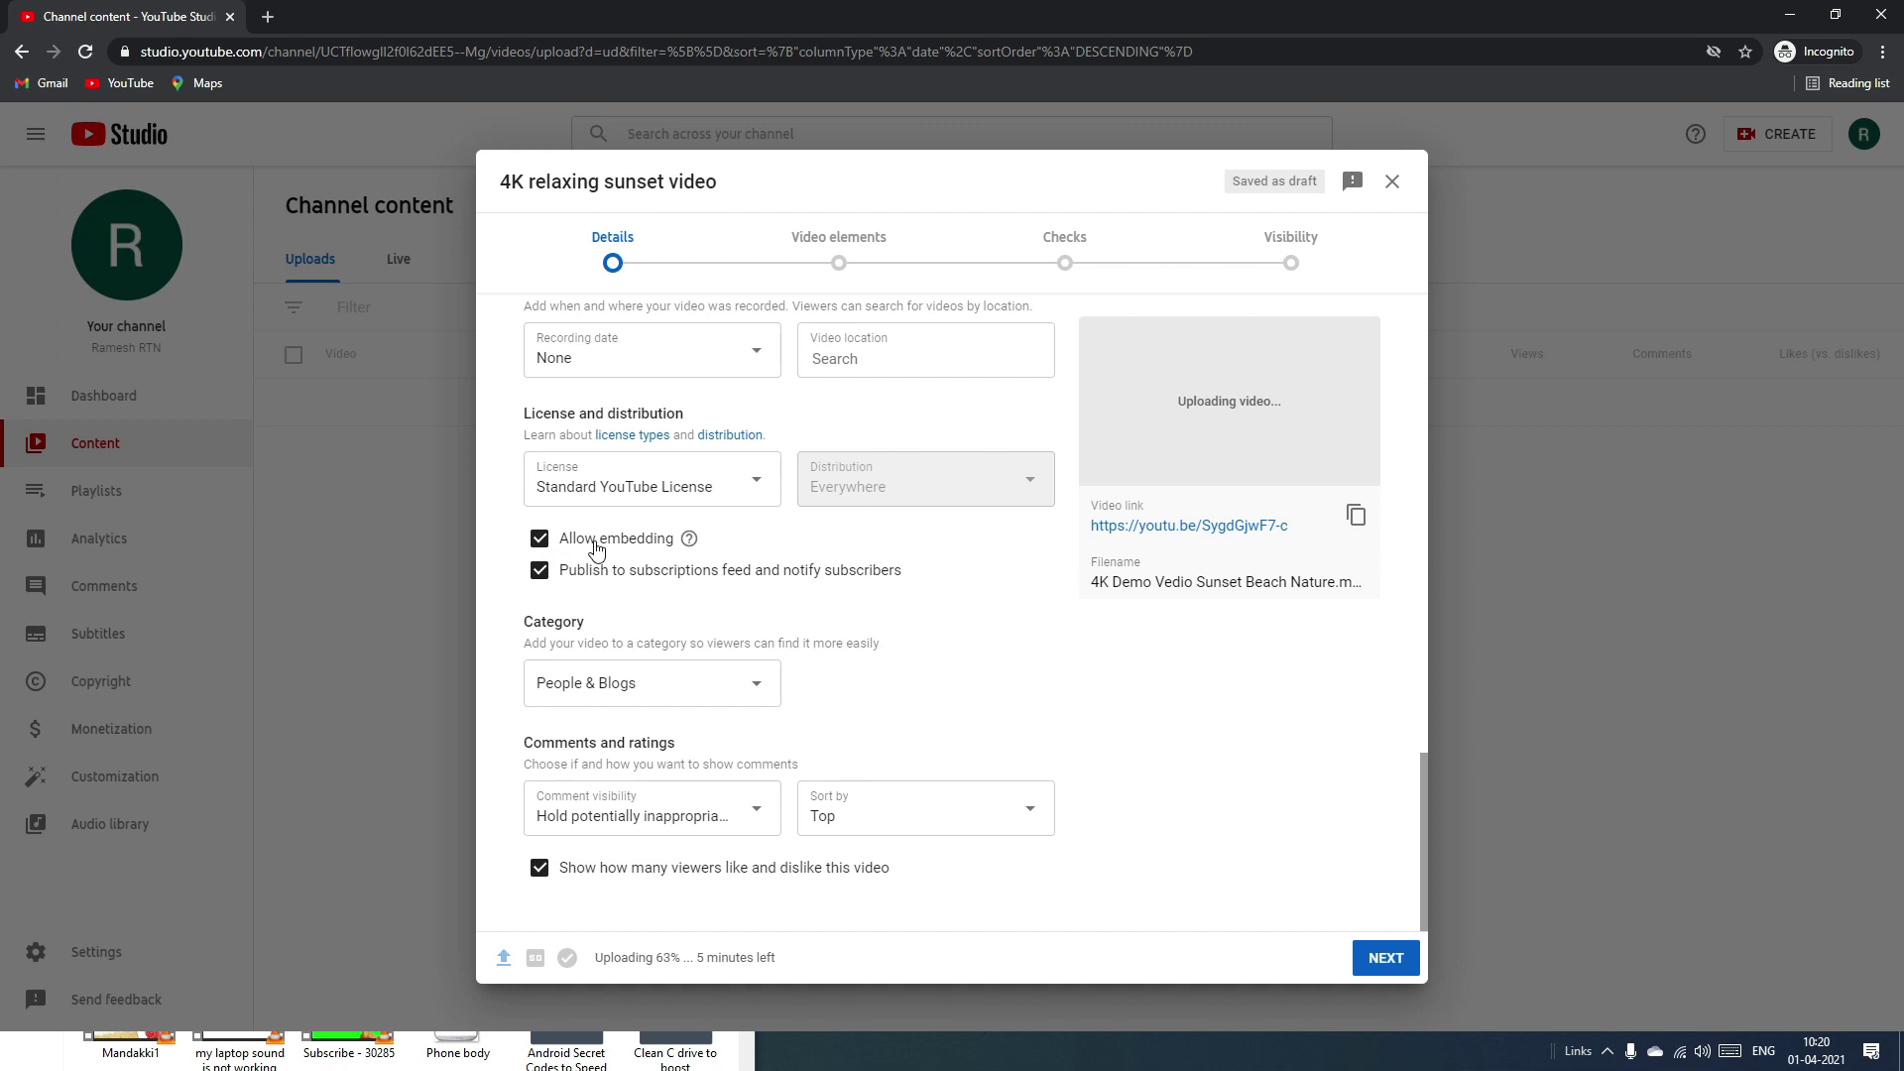
Leave embedding and subscriptions-feed publishing enabled, with People & Blogs as the category.
{"action": "left_click", "coordinate": [540, 540]}
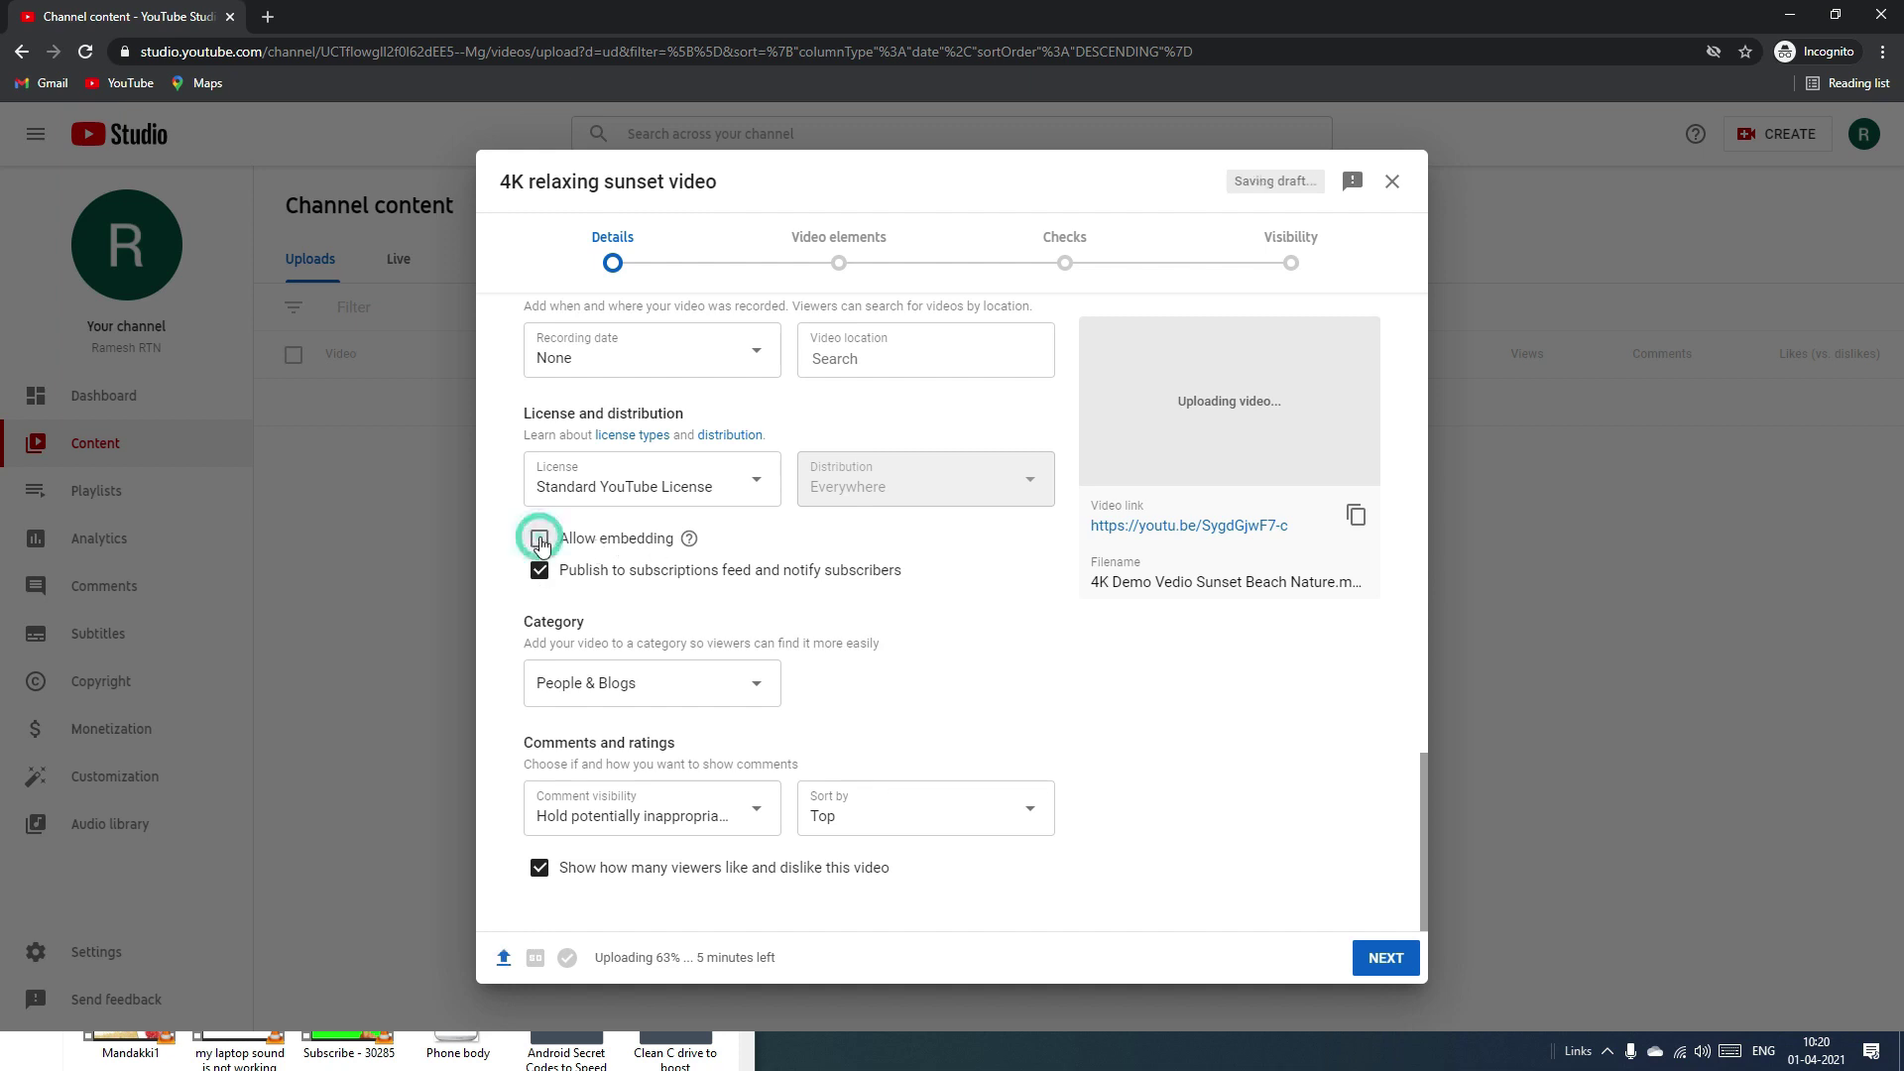
{"action": "left_click", "coordinate": [540, 544]}
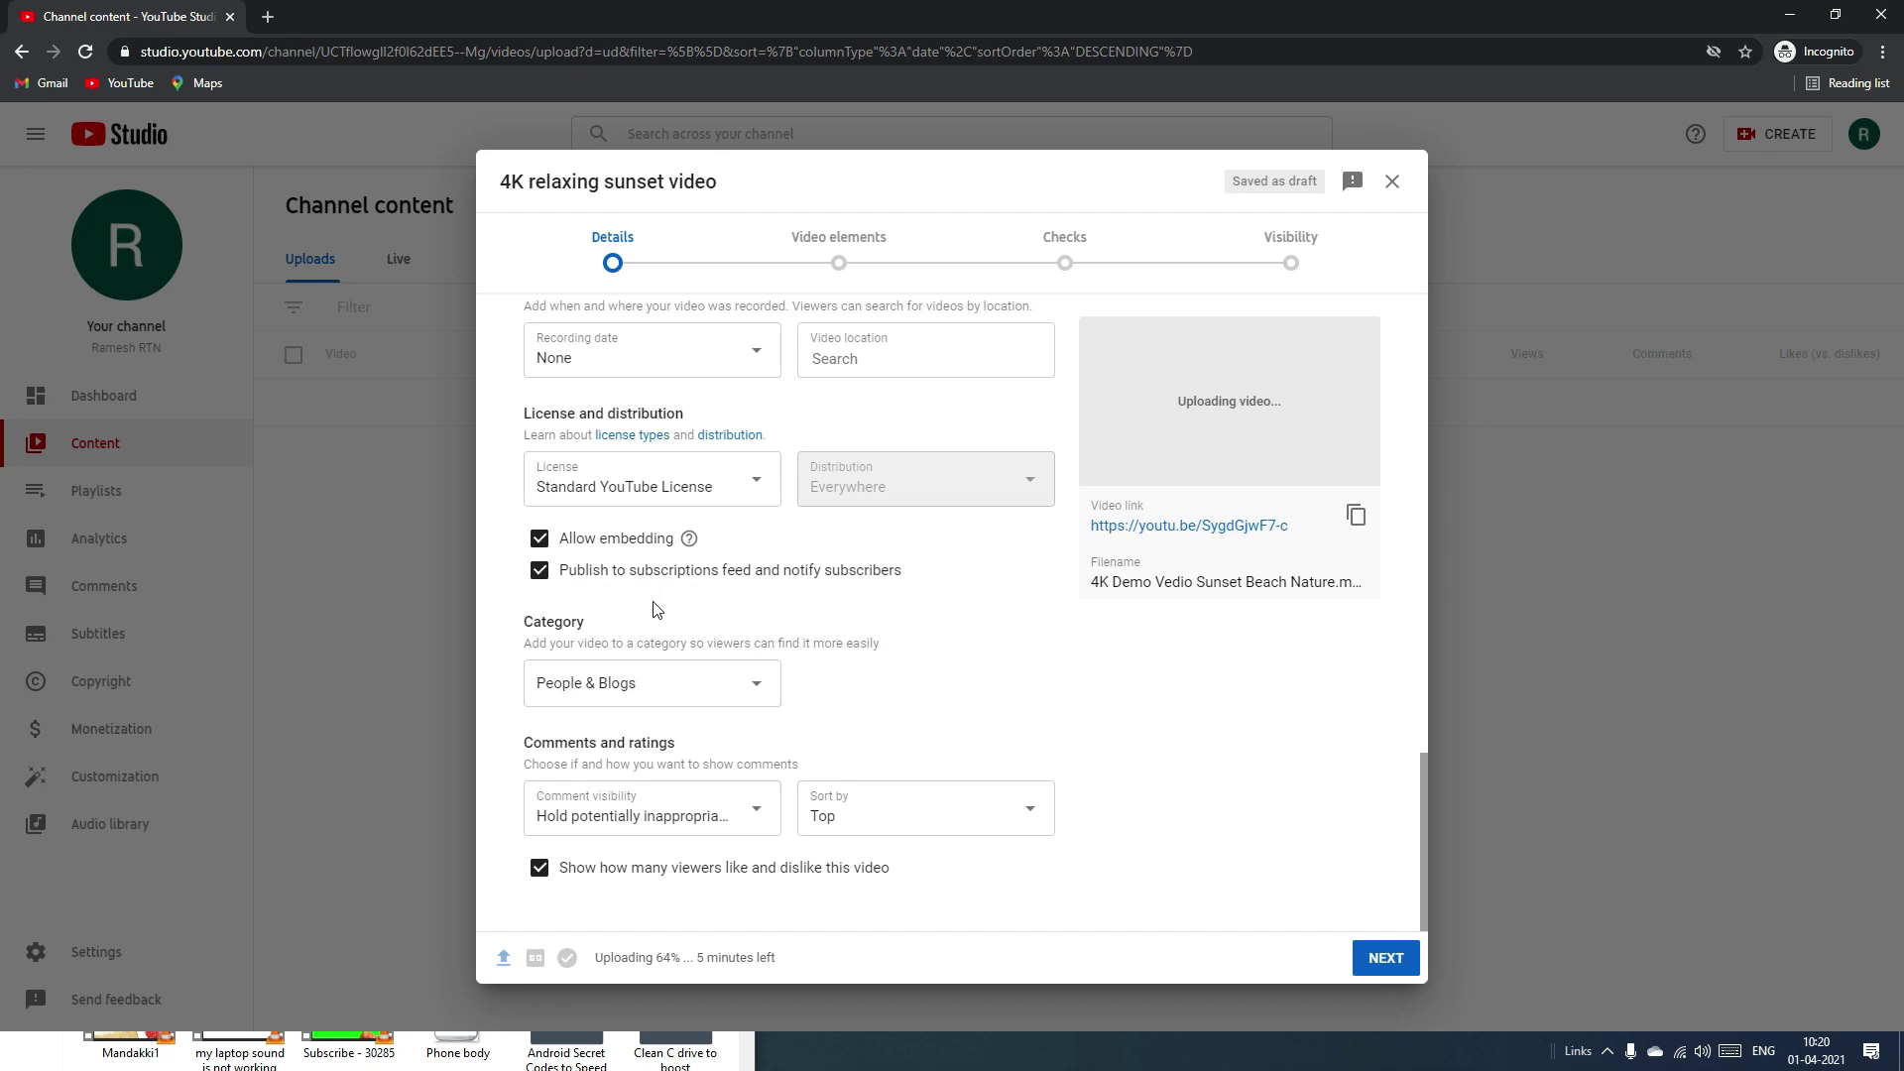
{"action": "left_click", "coordinate": [536, 579]}
{"action": "left_click", "coordinate": [537, 580]}
{"action": "left_click", "coordinate": [675, 681]}
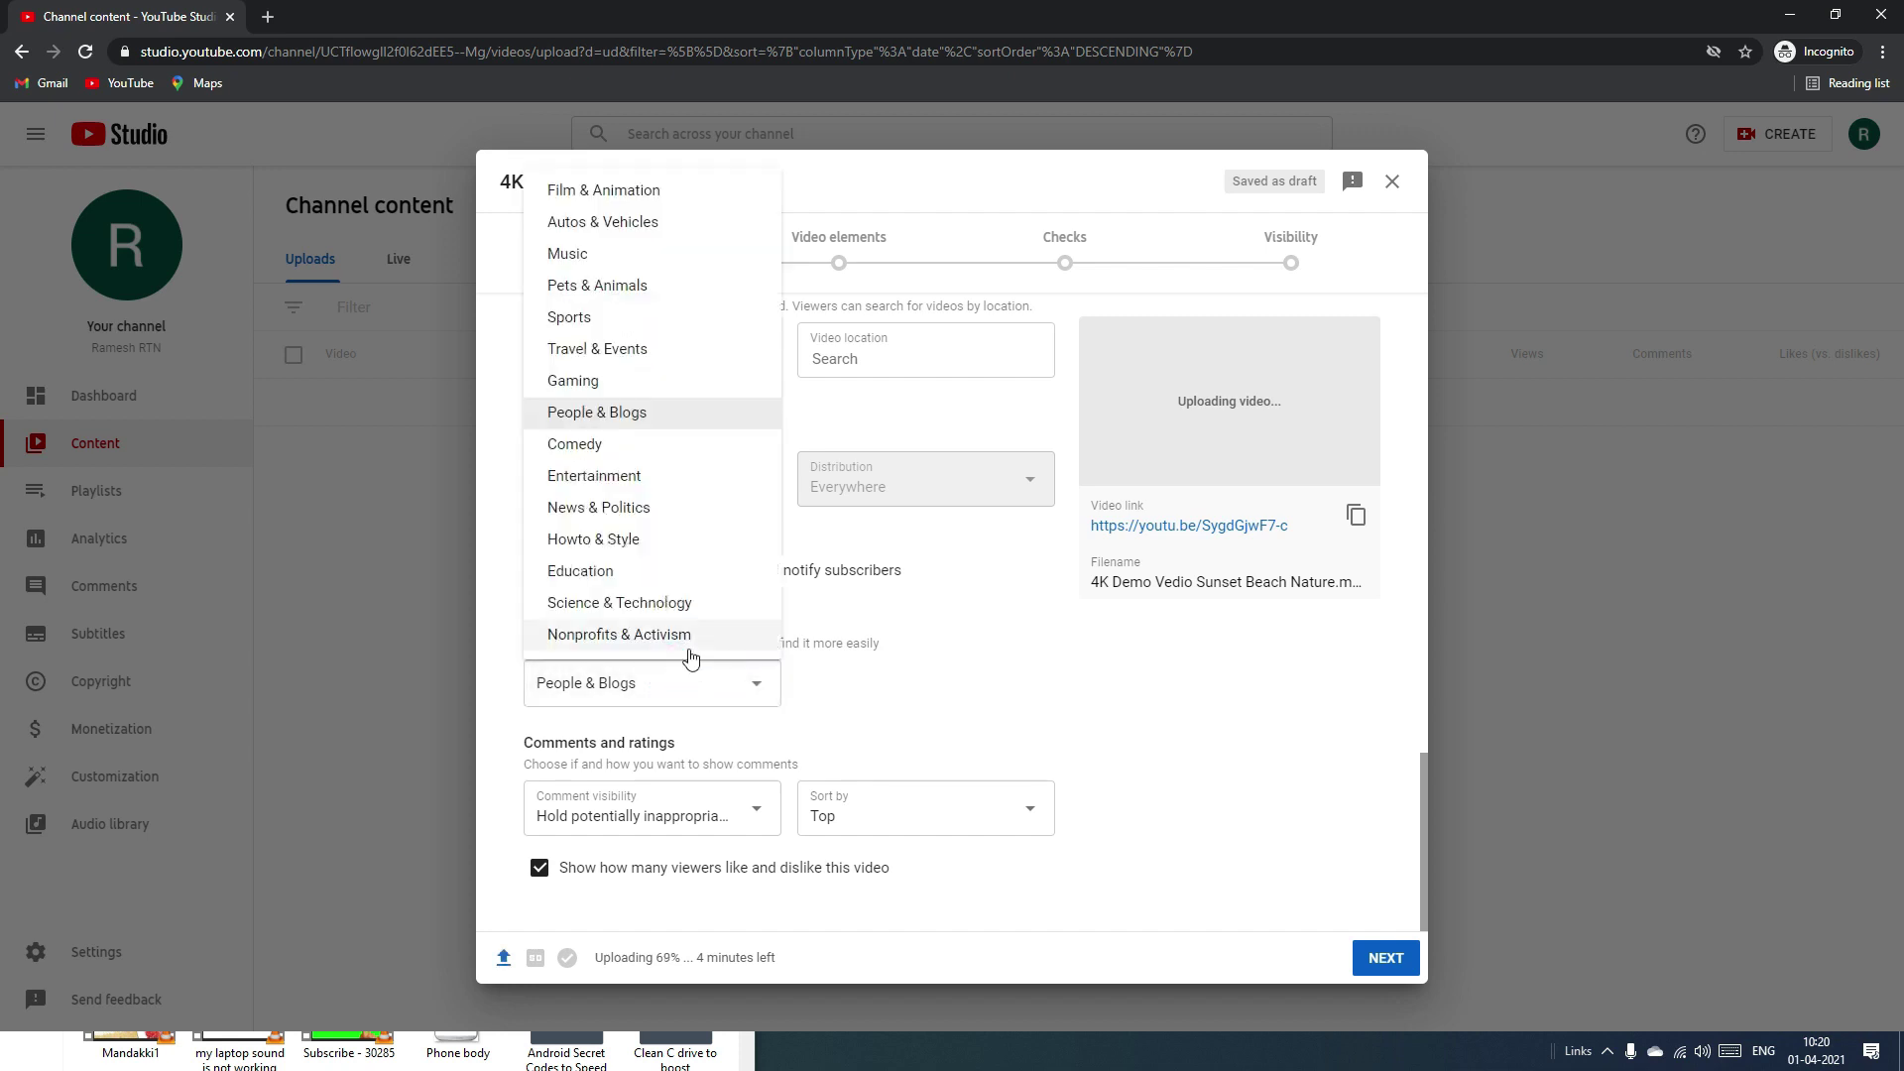
{"action": "left_click", "coordinate": [856, 673]}
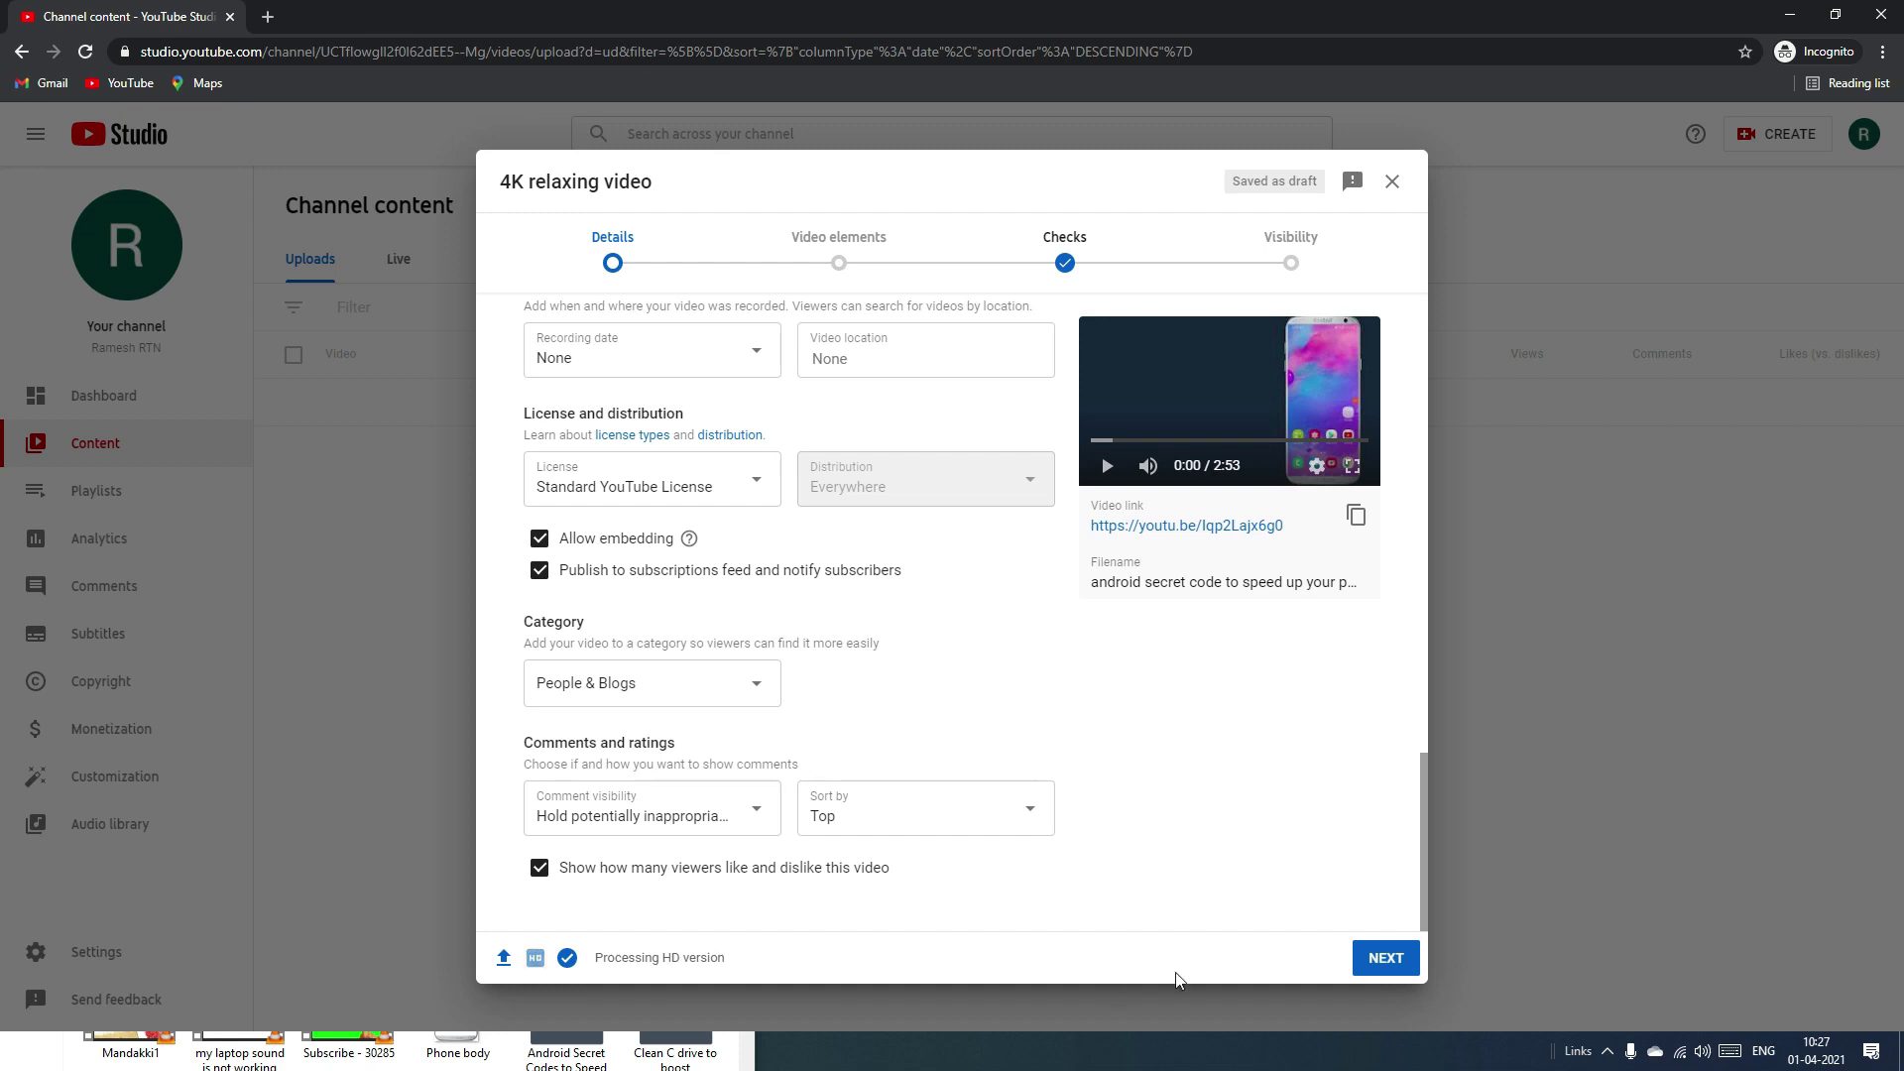
Add a '1 video, 1 subscribe' end screen in Video elements and save it.
{"action": "left_click", "coordinate": [1378, 977]}
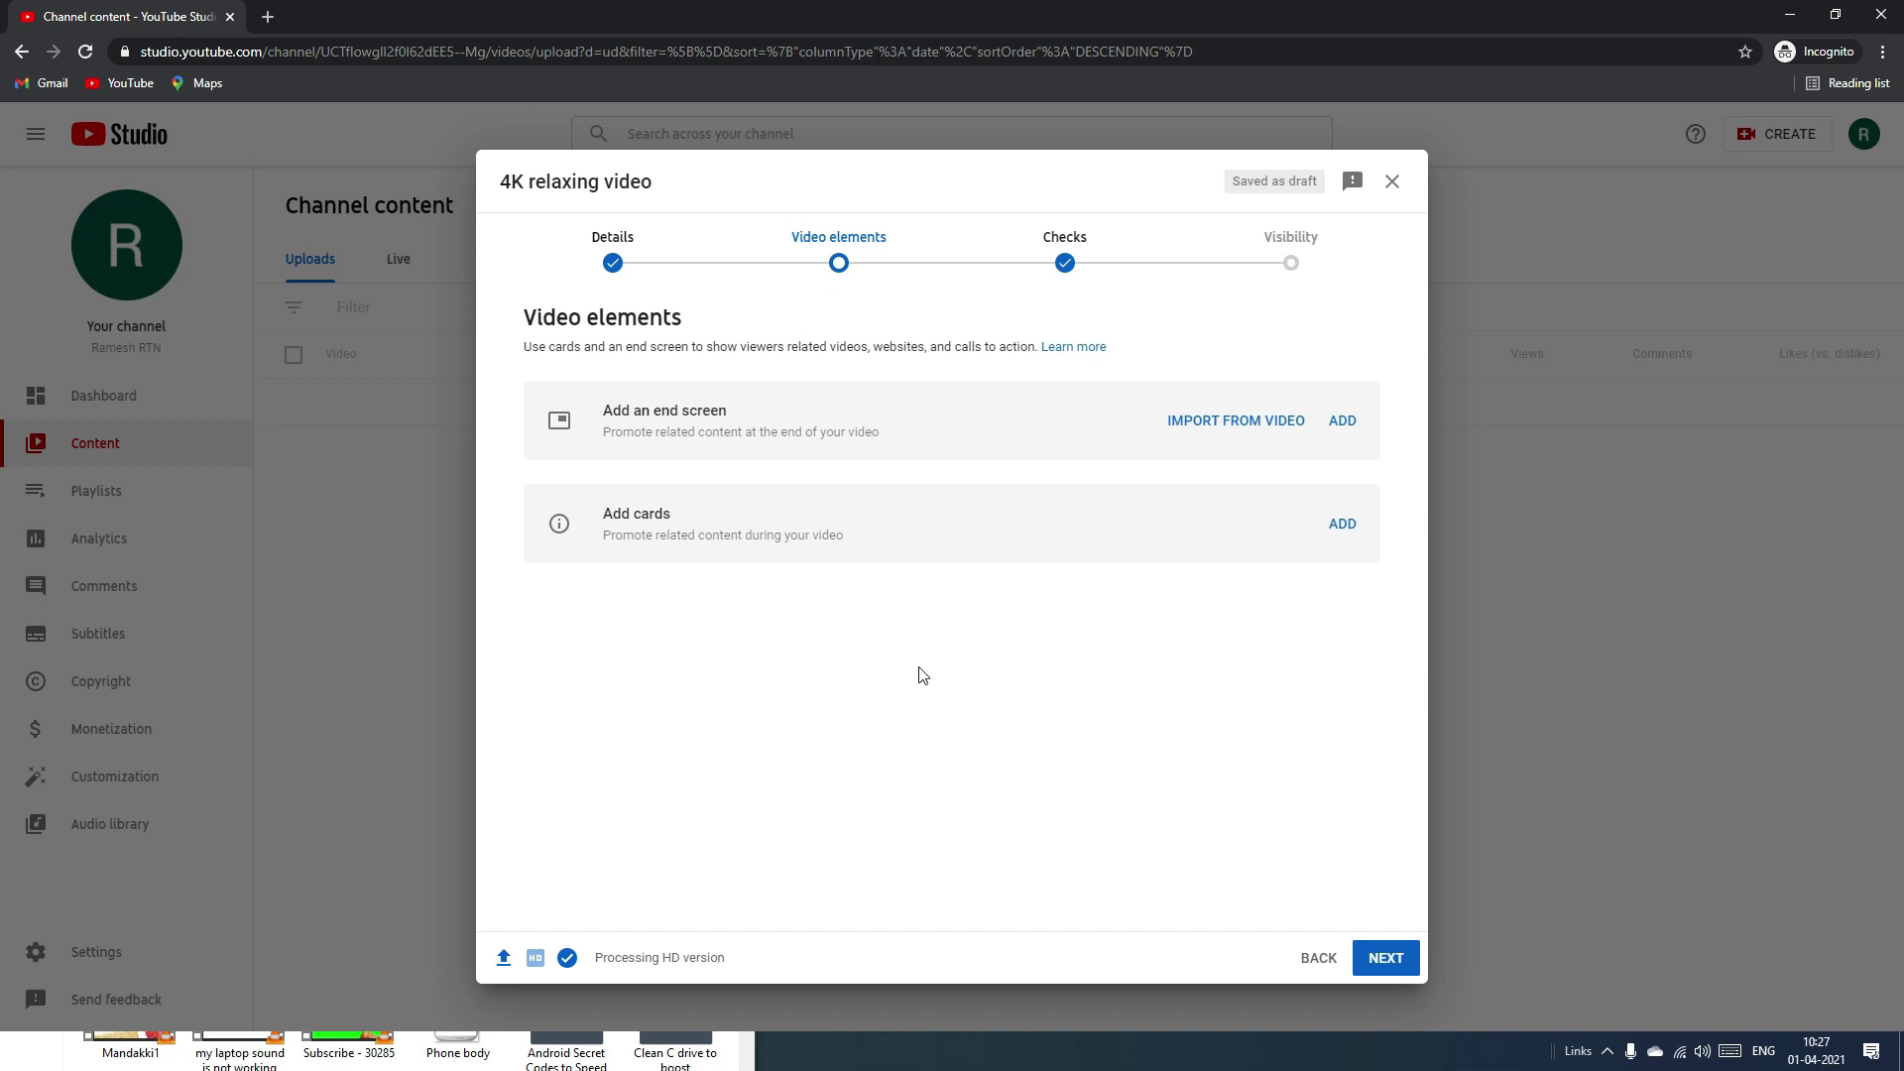
{"action": "left_click", "coordinate": [761, 659]}
{"action": "left_click", "coordinate": [1334, 421]}
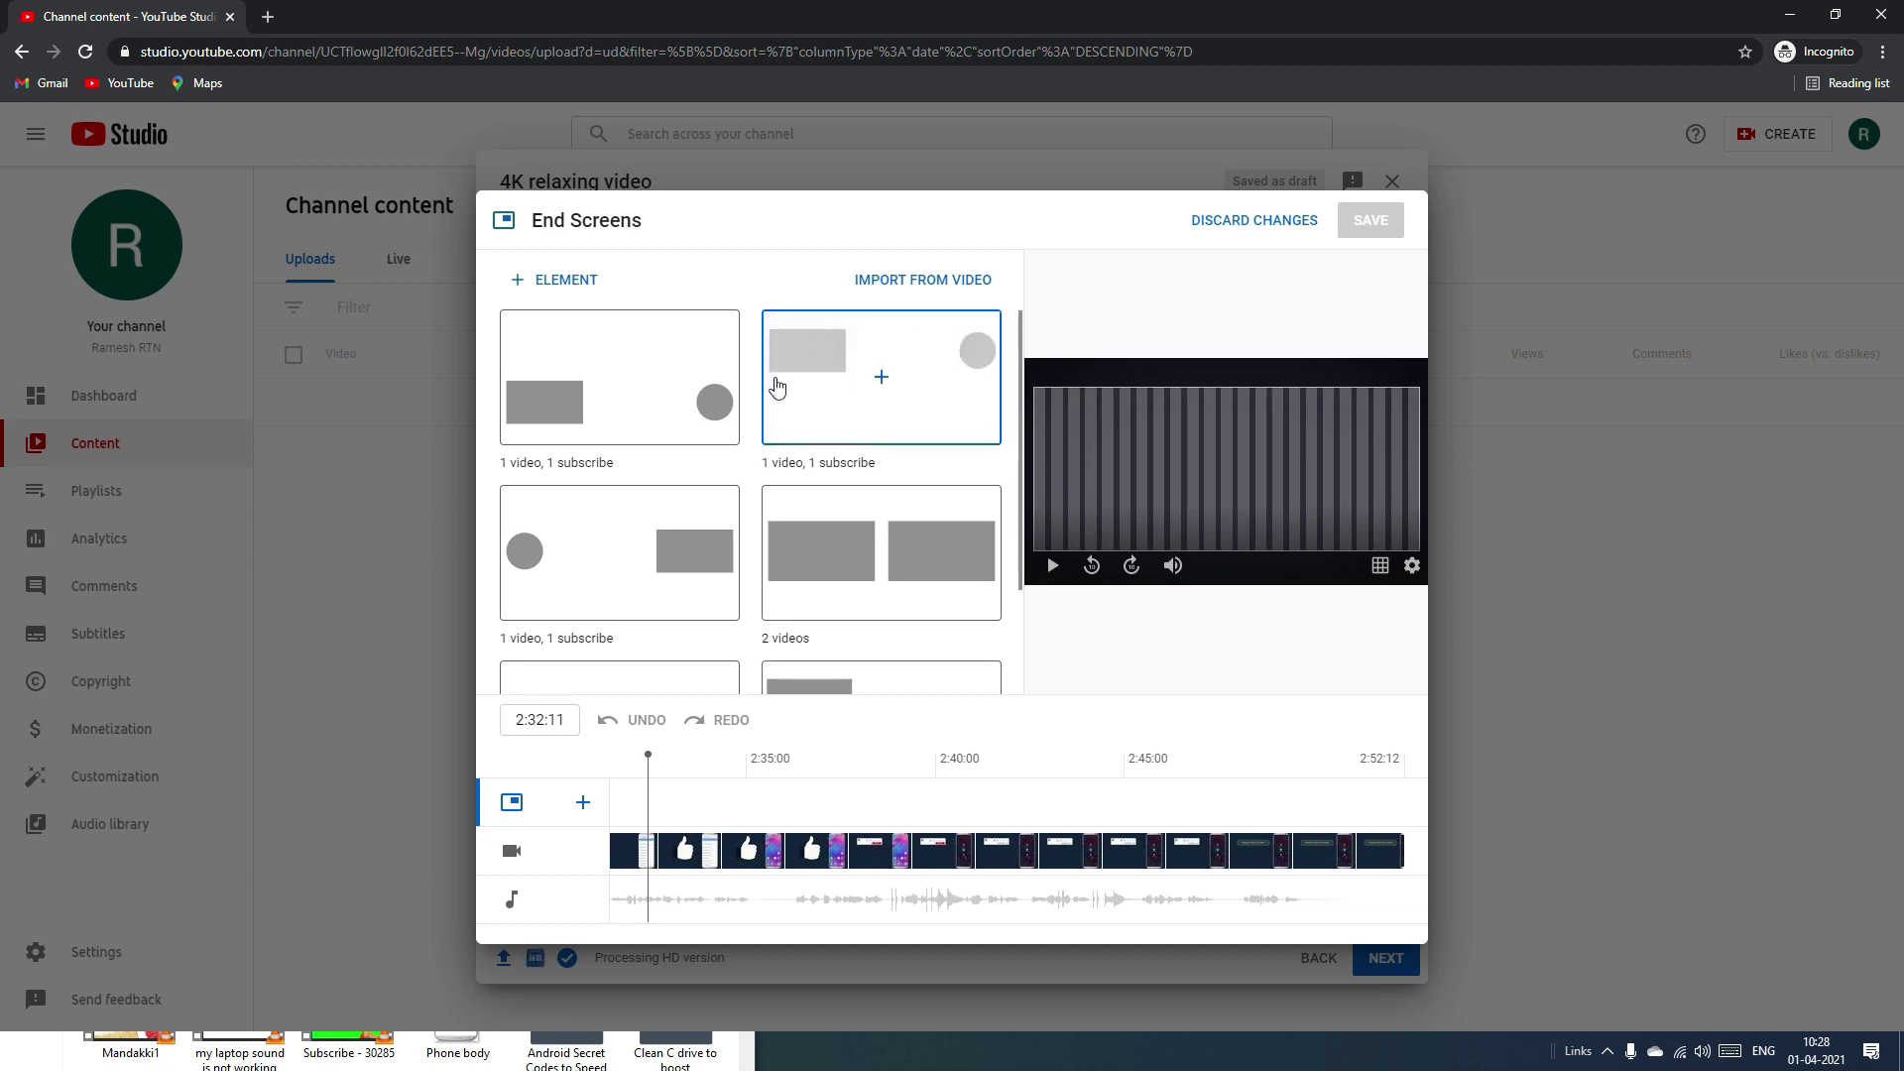
{"action": "left_click", "coordinate": [829, 349]}
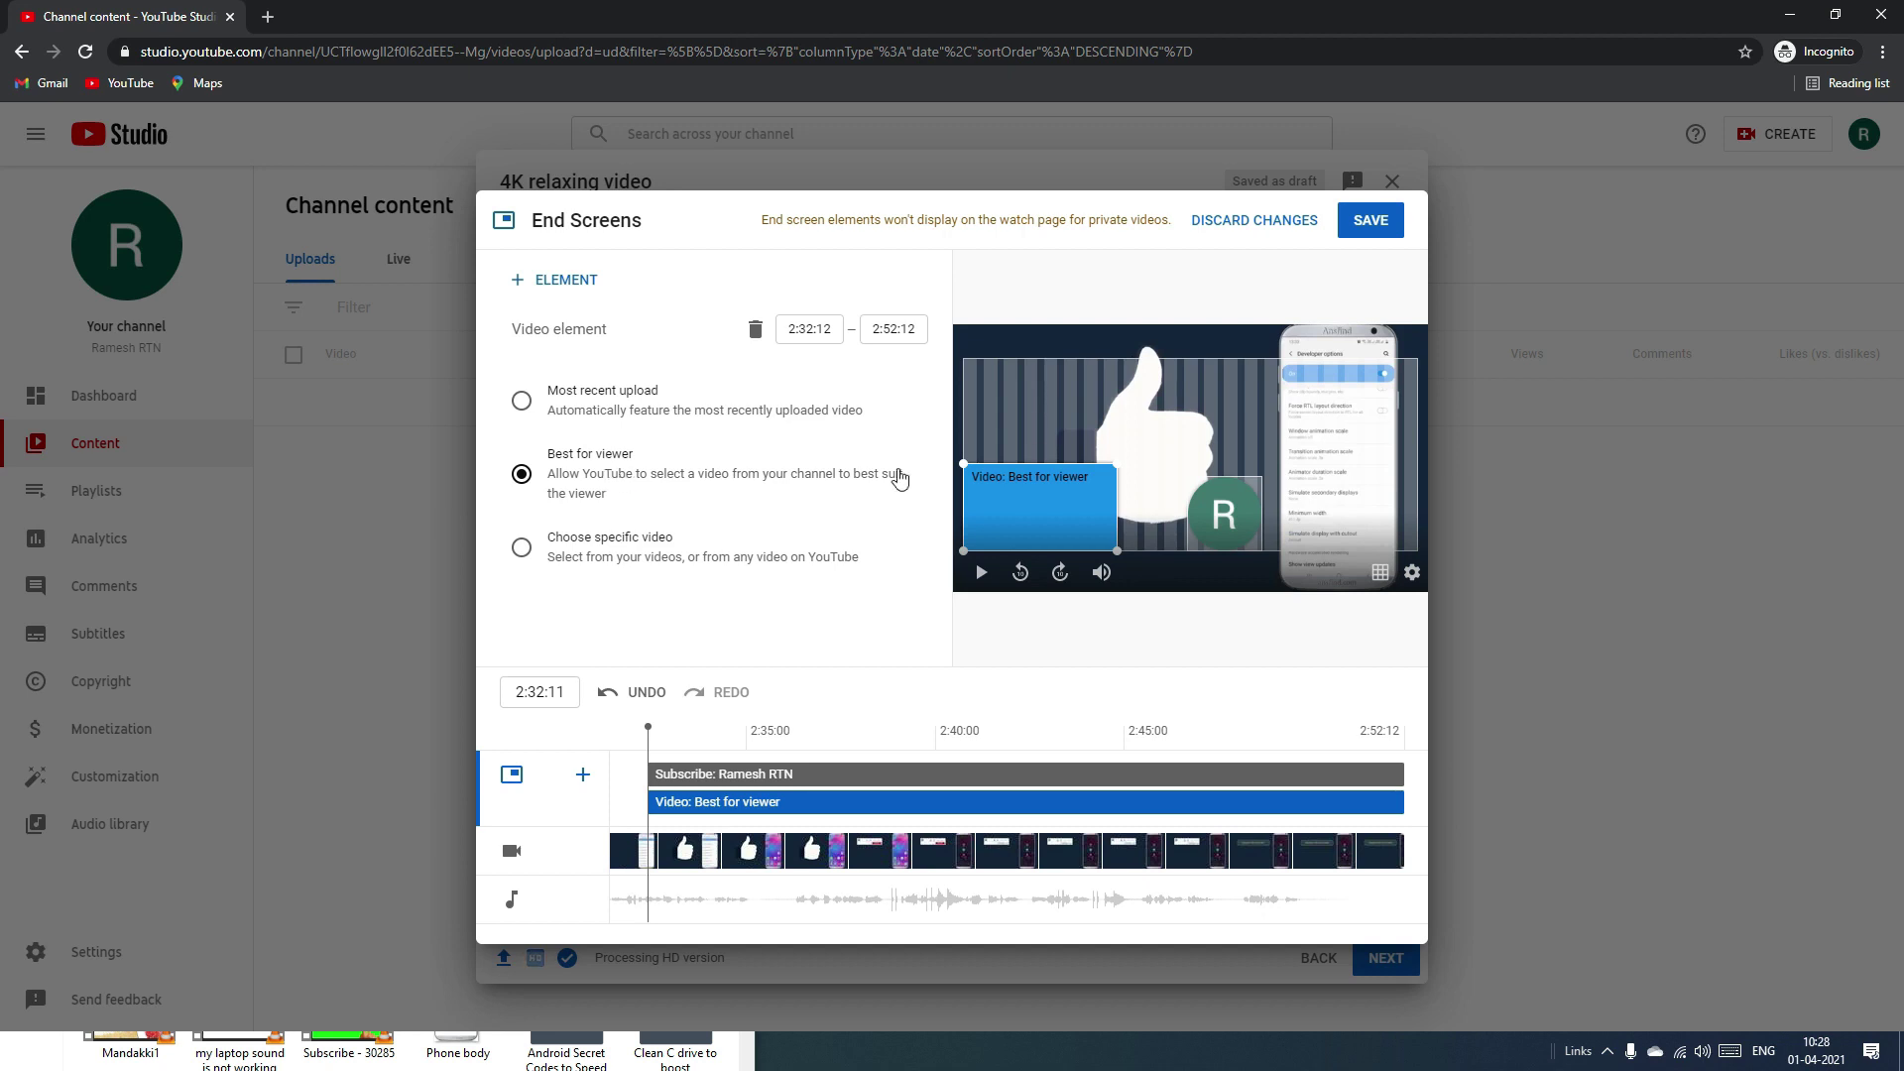
{"action": "left_click", "coordinate": [1449, 262]}
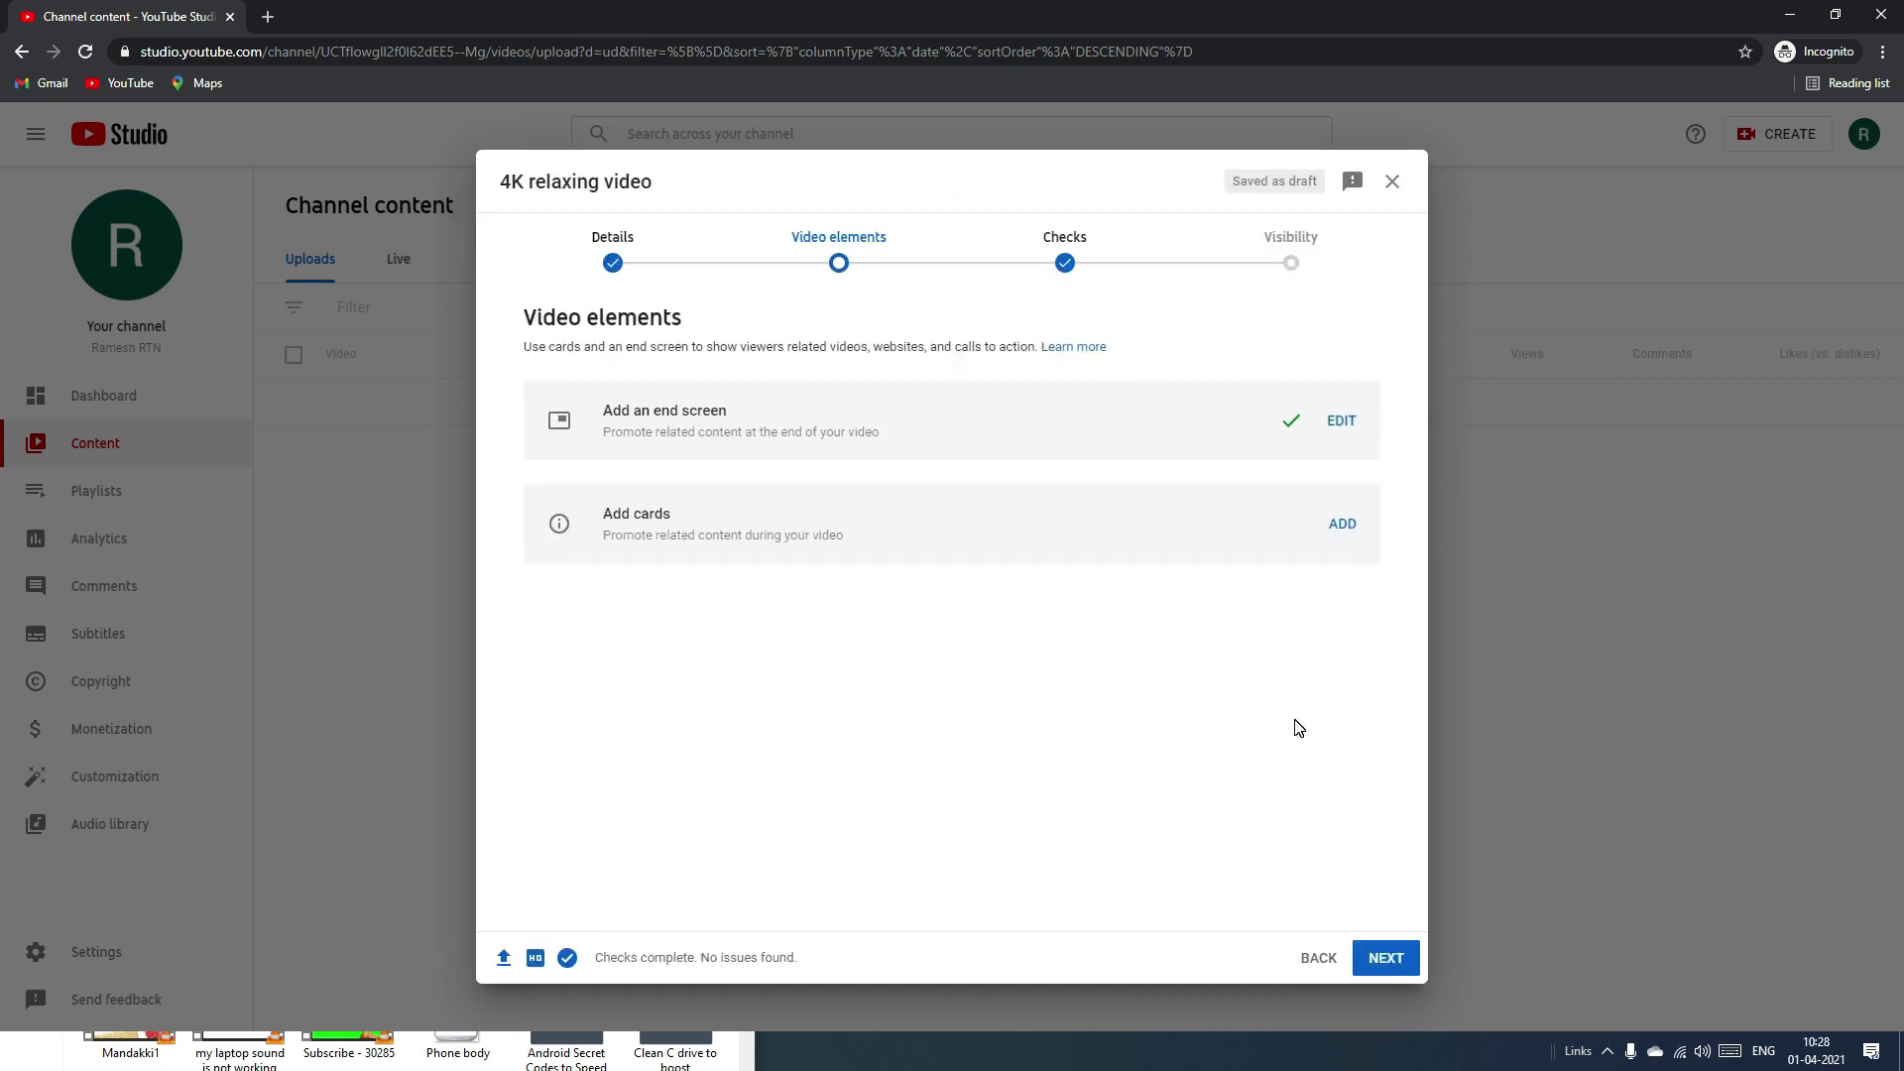
Pass the copyright Checks step with no issues and advance to Visibility.
{"action": "left_click_drag", "start_coordinate": [609, 513], "coordinate": [900, 583]}
{"action": "left_click", "coordinate": [897, 589]}
{"action": "left_click", "coordinate": [1387, 950]}
{"action": "left_click", "coordinate": [749, 702]}
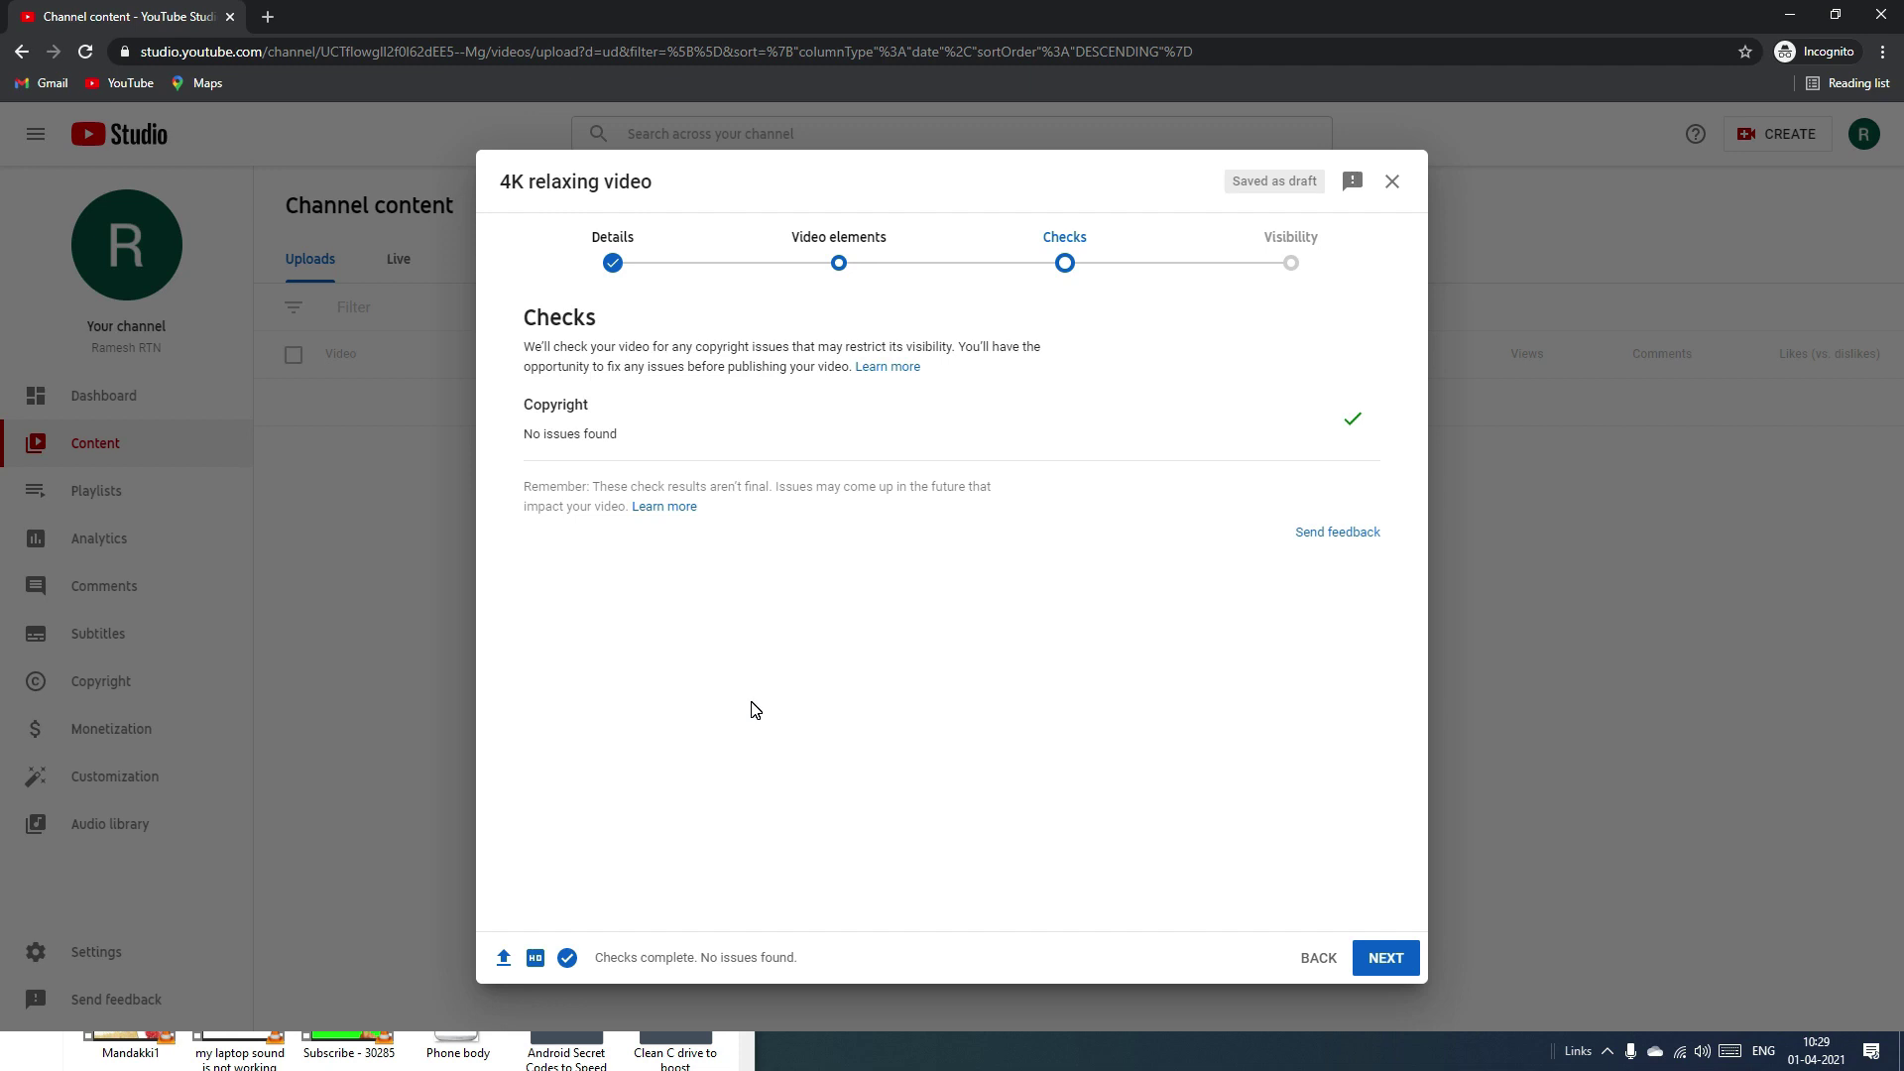
{"action": "left_click", "coordinate": [1285, 414]}
{"action": "left_click", "coordinate": [1385, 971]}
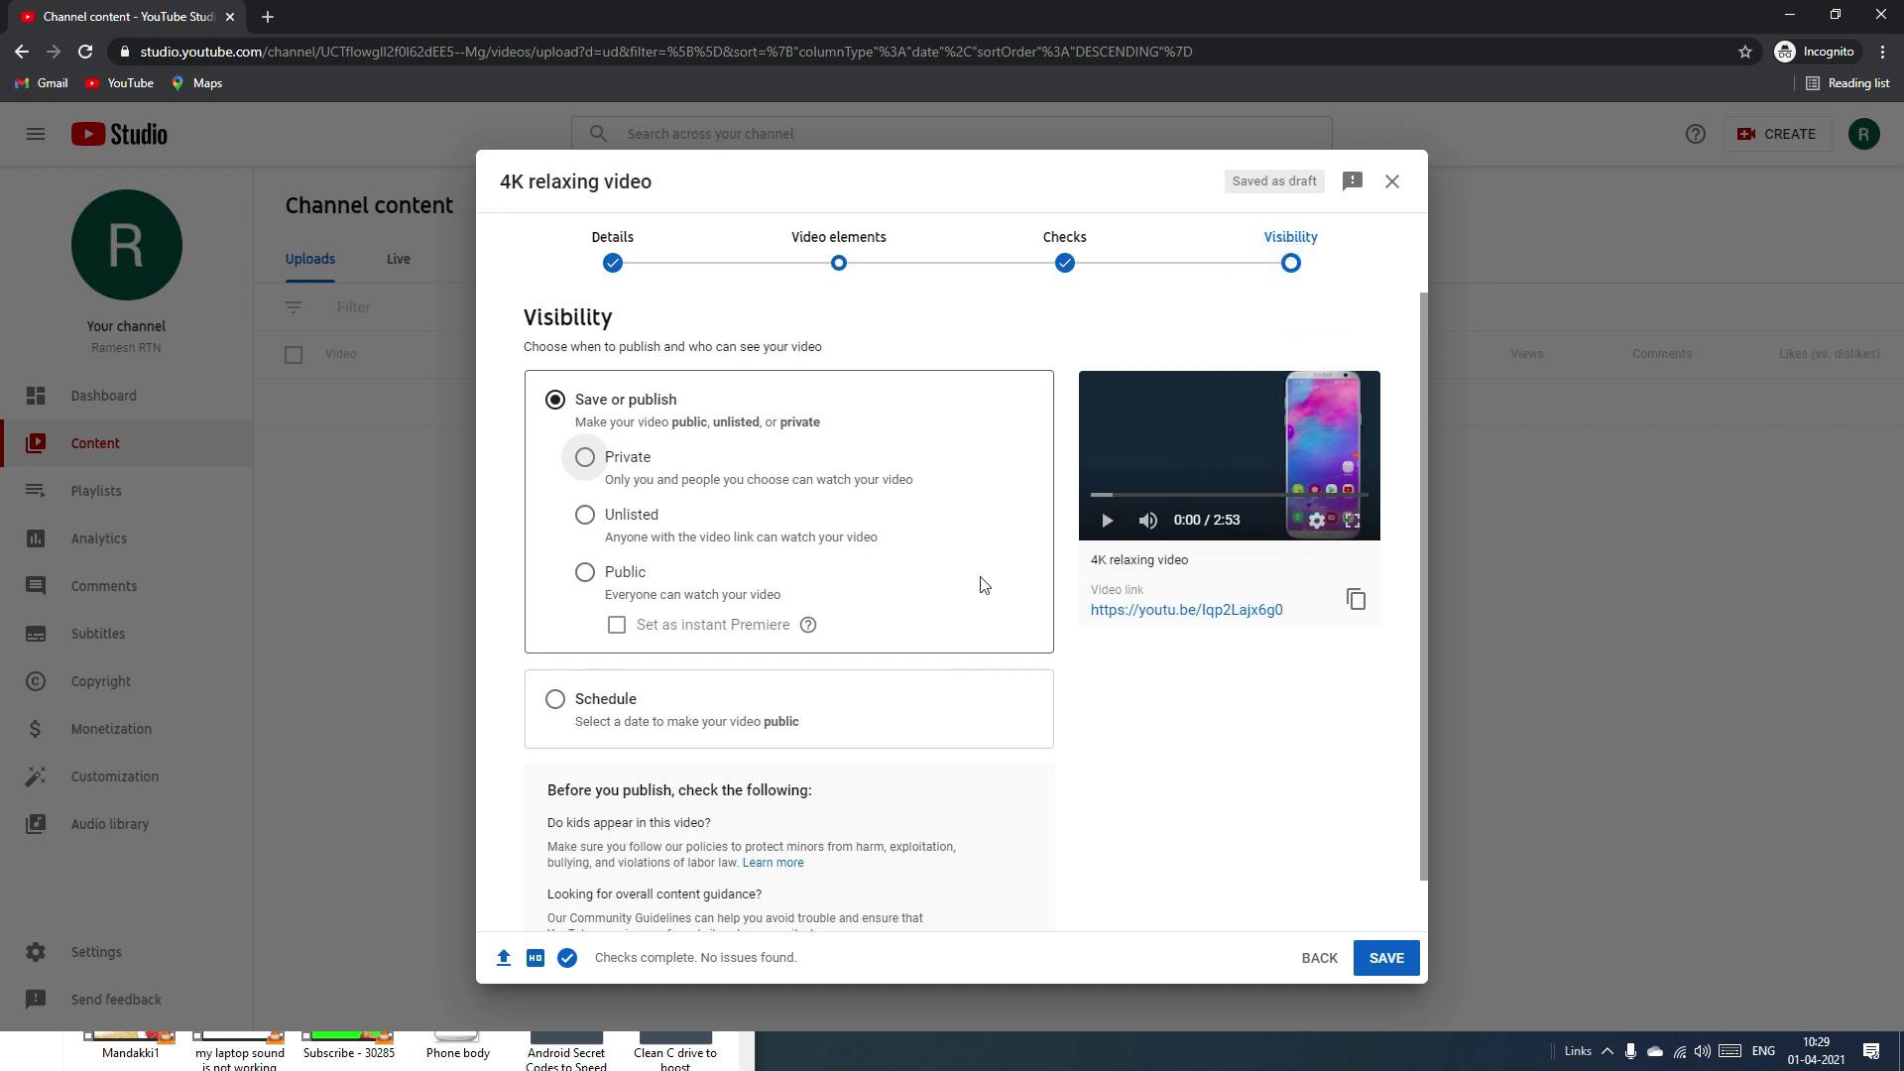
Publish the 4K relaxing video as Public after comparing Private, Unlisted and Schedule.
{"action": "left_click", "coordinate": [585, 458]}
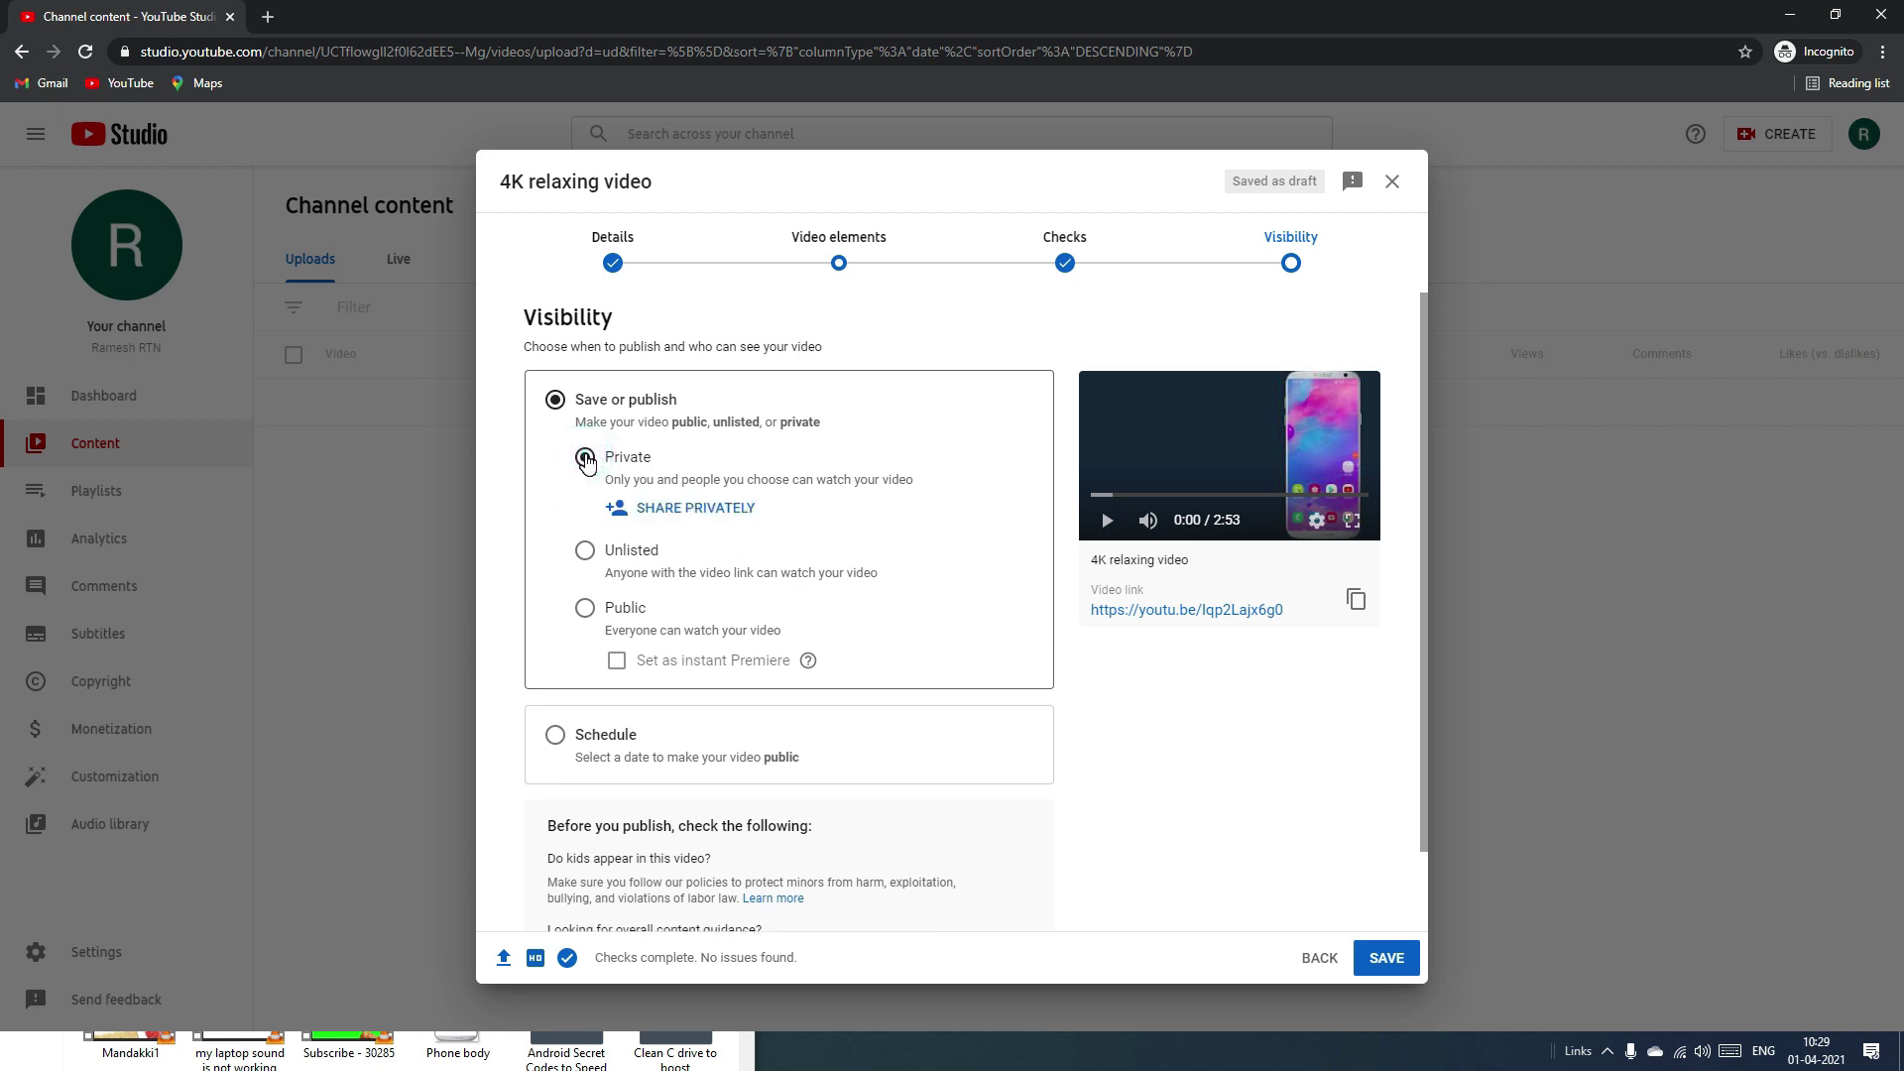
{"action": "left_click", "coordinate": [584, 551]}
{"action": "left_click", "coordinate": [584, 572]}
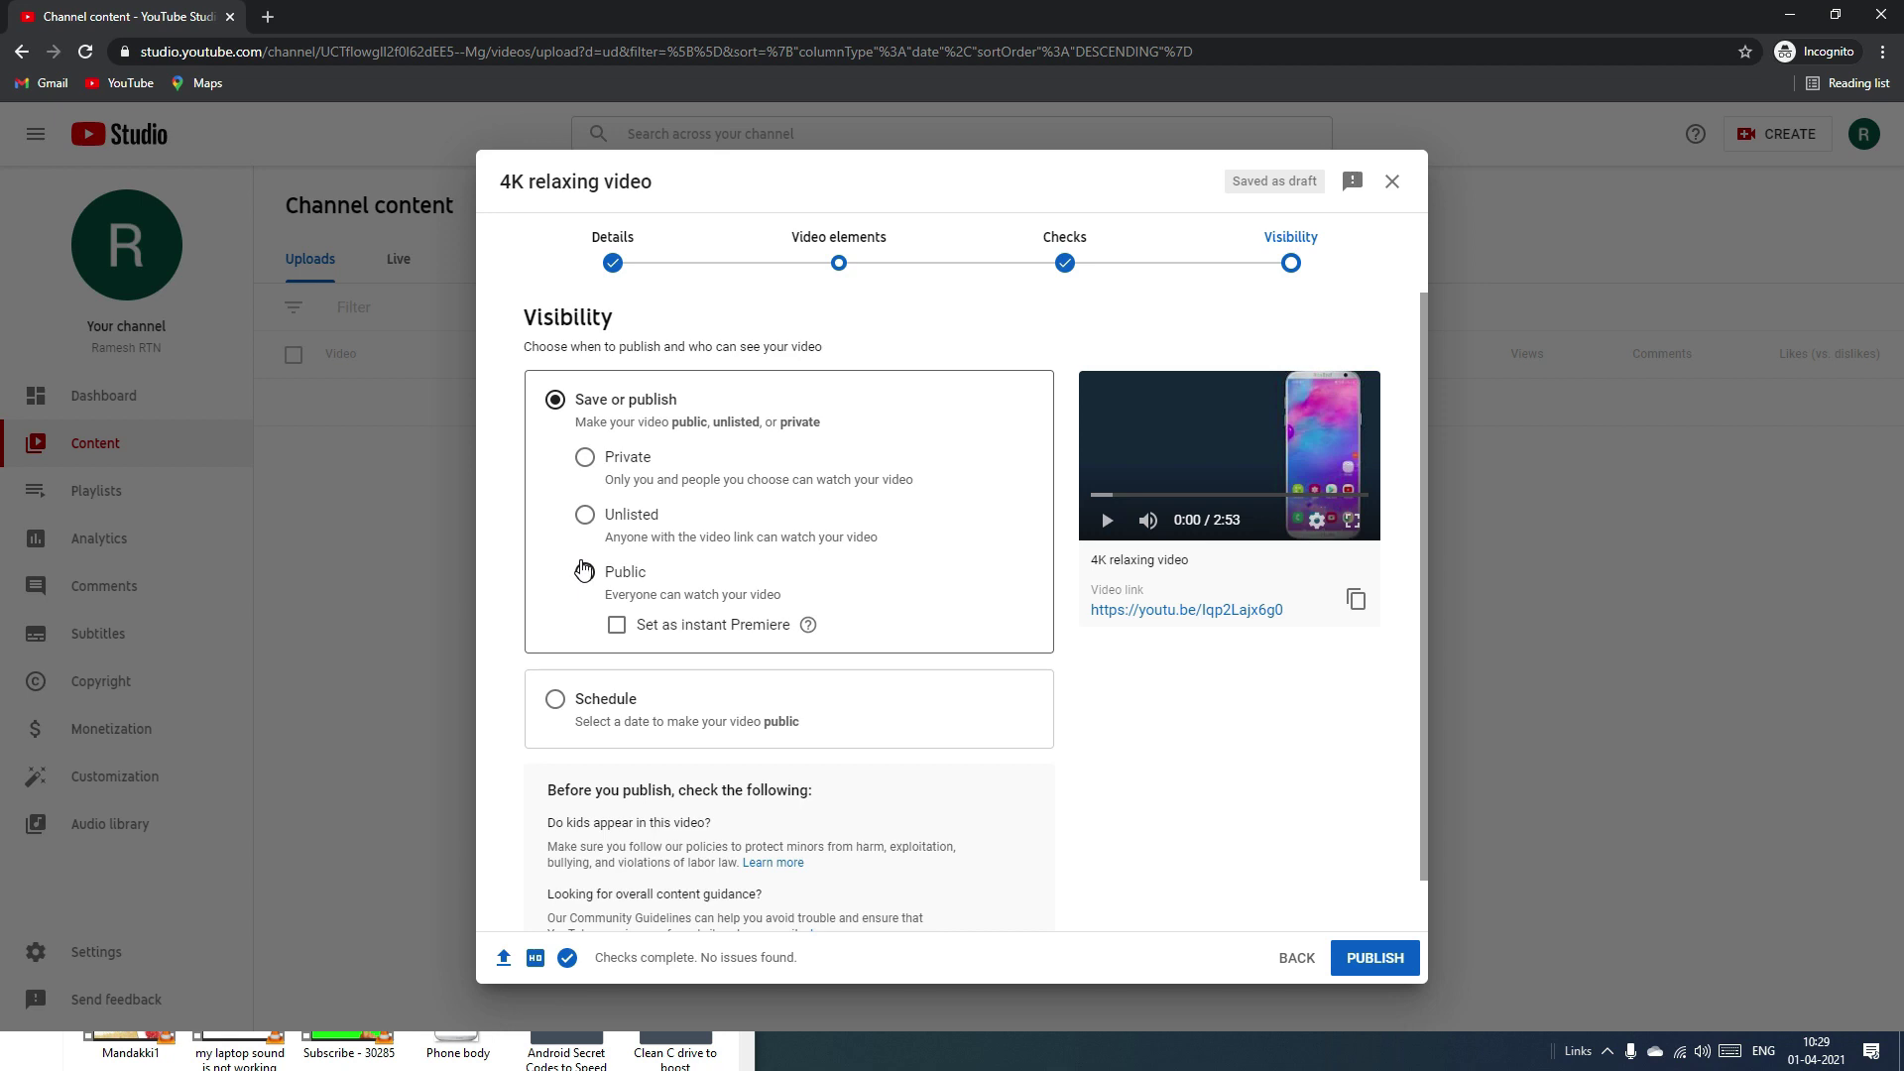
{"action": "left_click", "coordinate": [555, 699]}
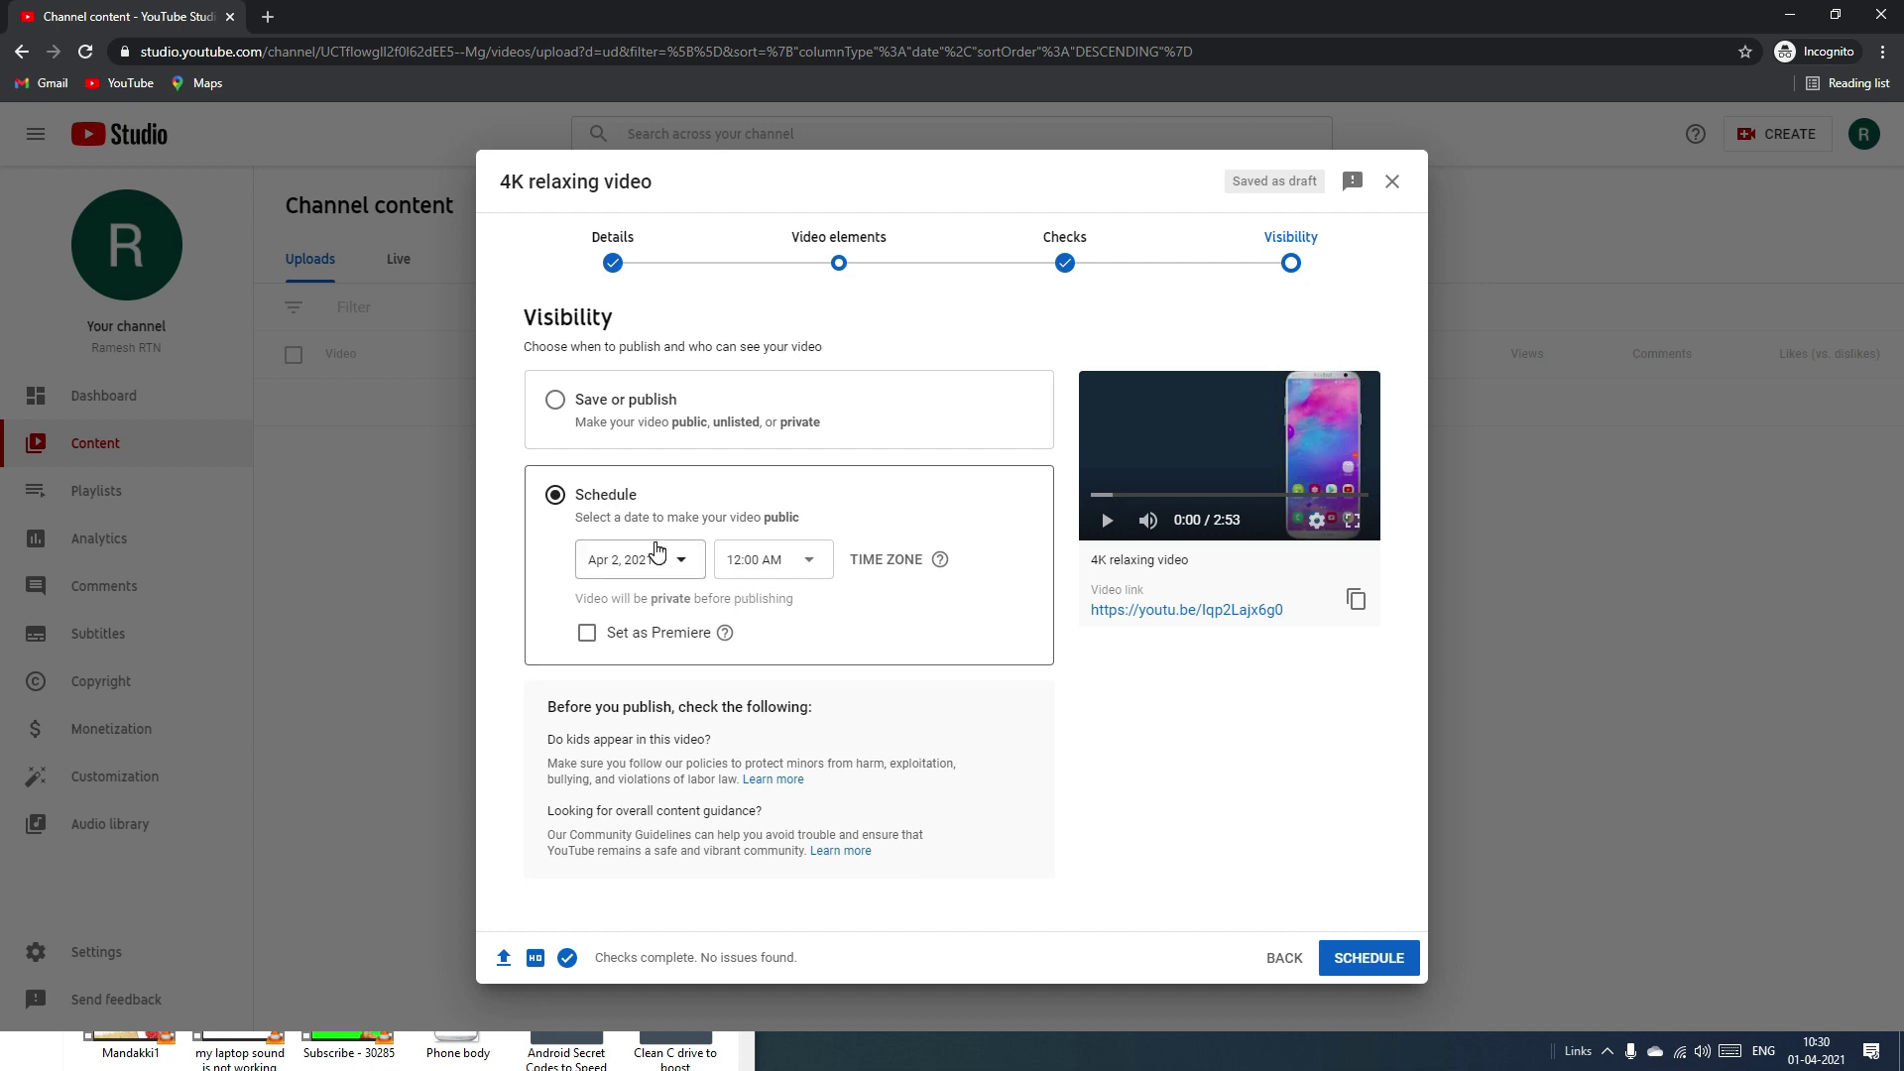
{"action": "left_click", "coordinate": [555, 400]}
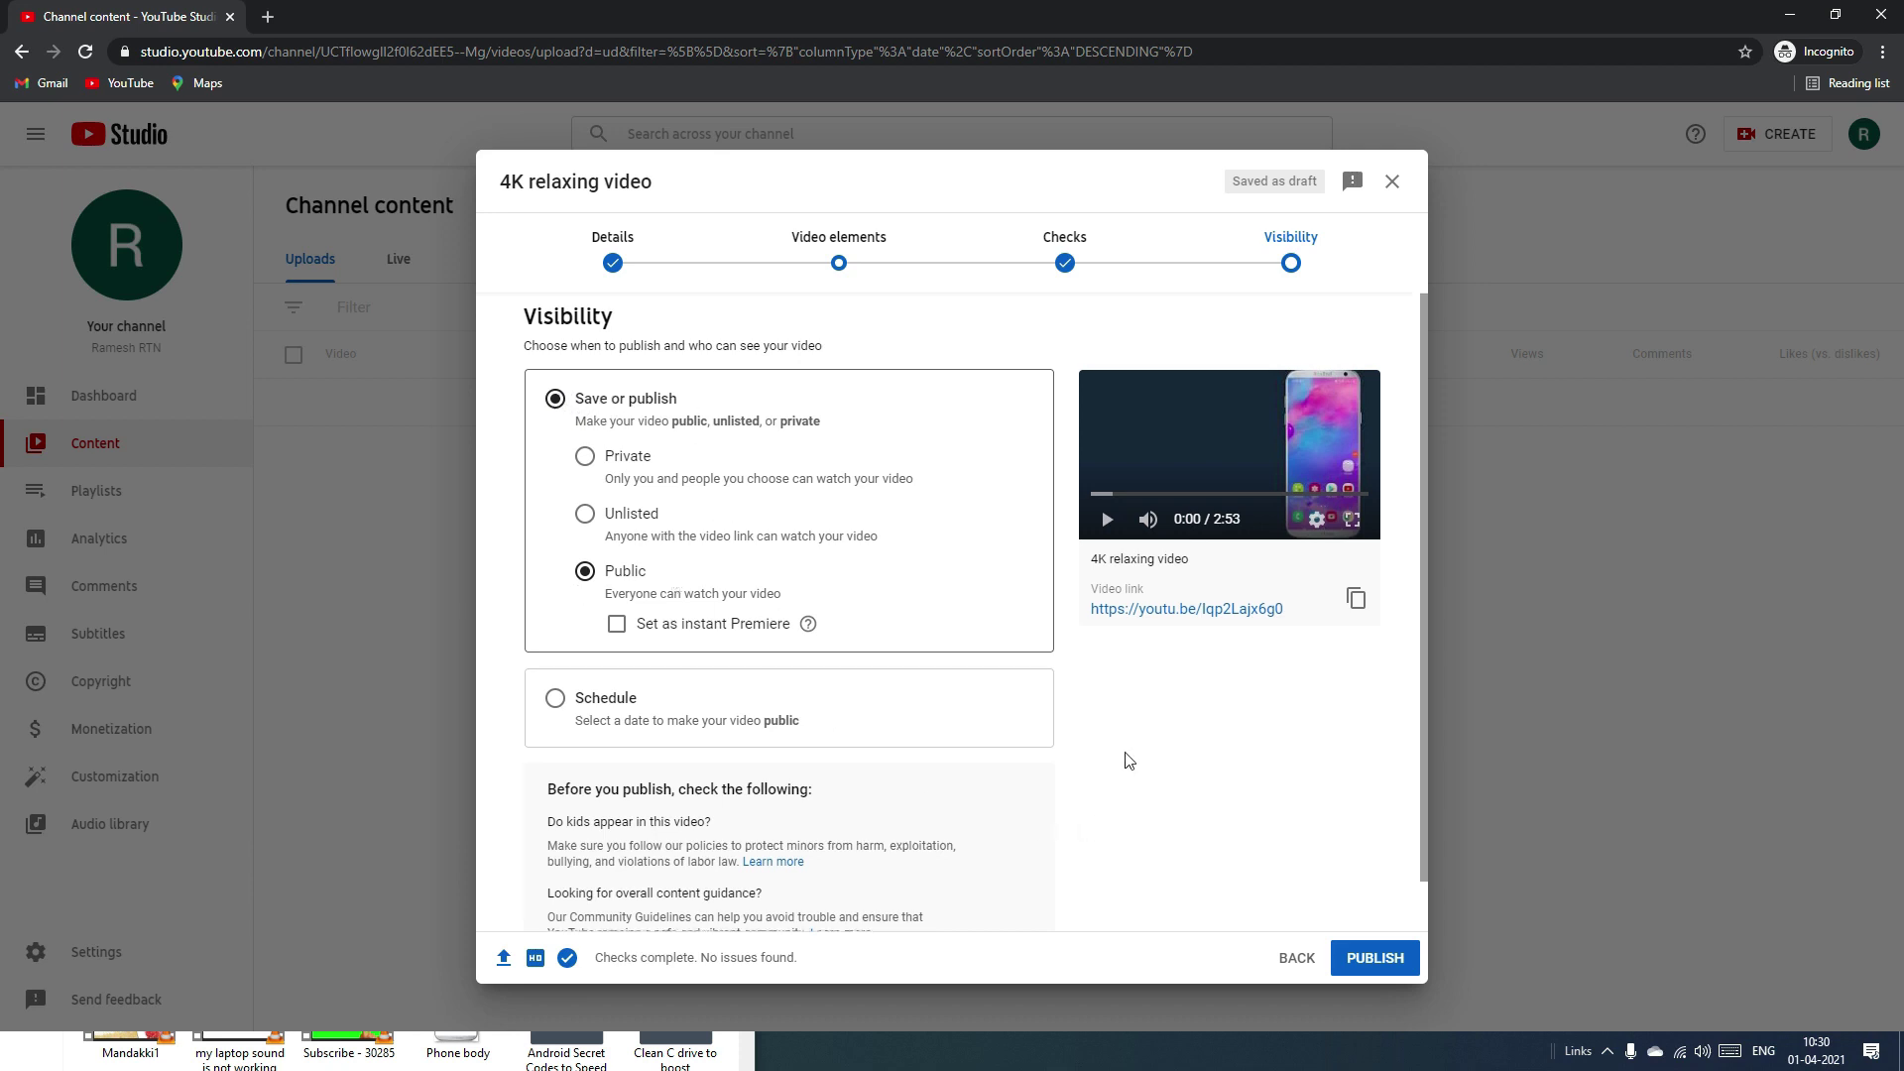
{"action": "scroll", "coordinate": [1129, 761], "scroll_direction": "down", "scroll_amount": 1}
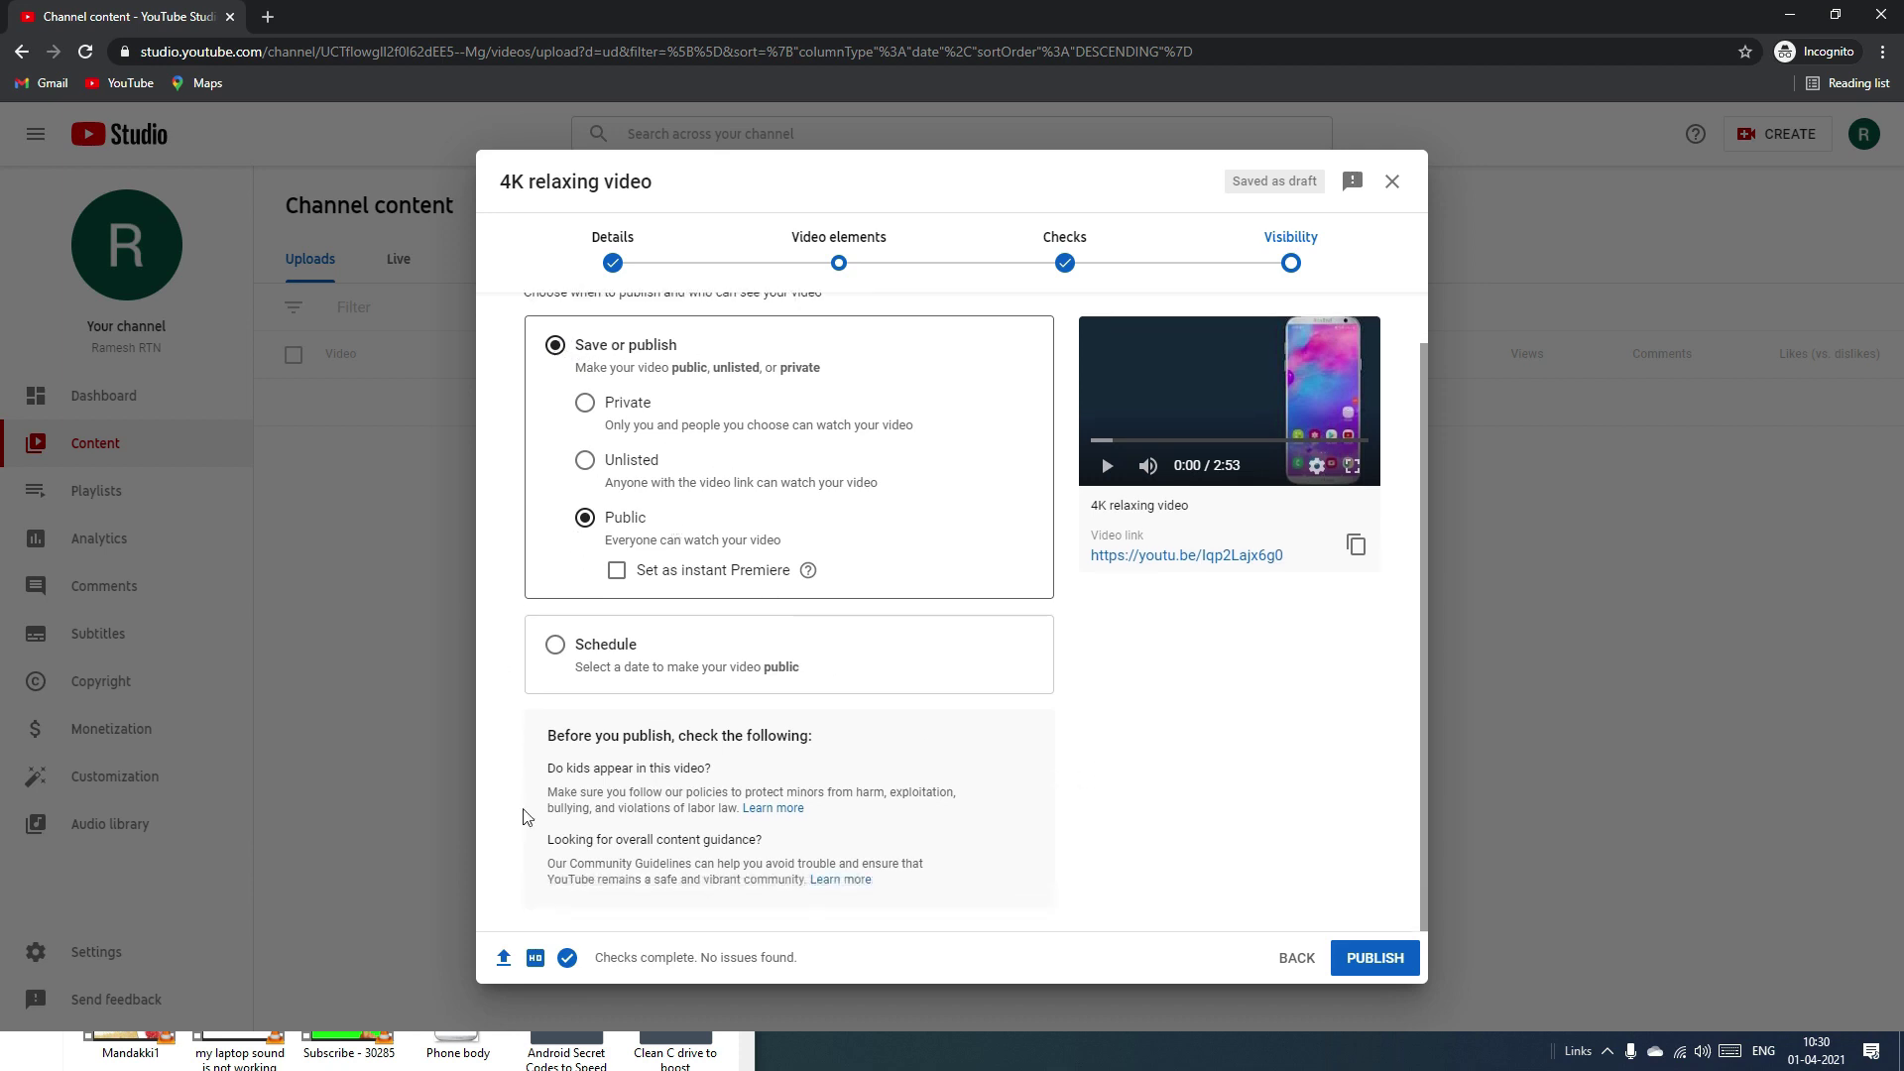
{"action": "left_click", "coordinate": [1378, 958]}
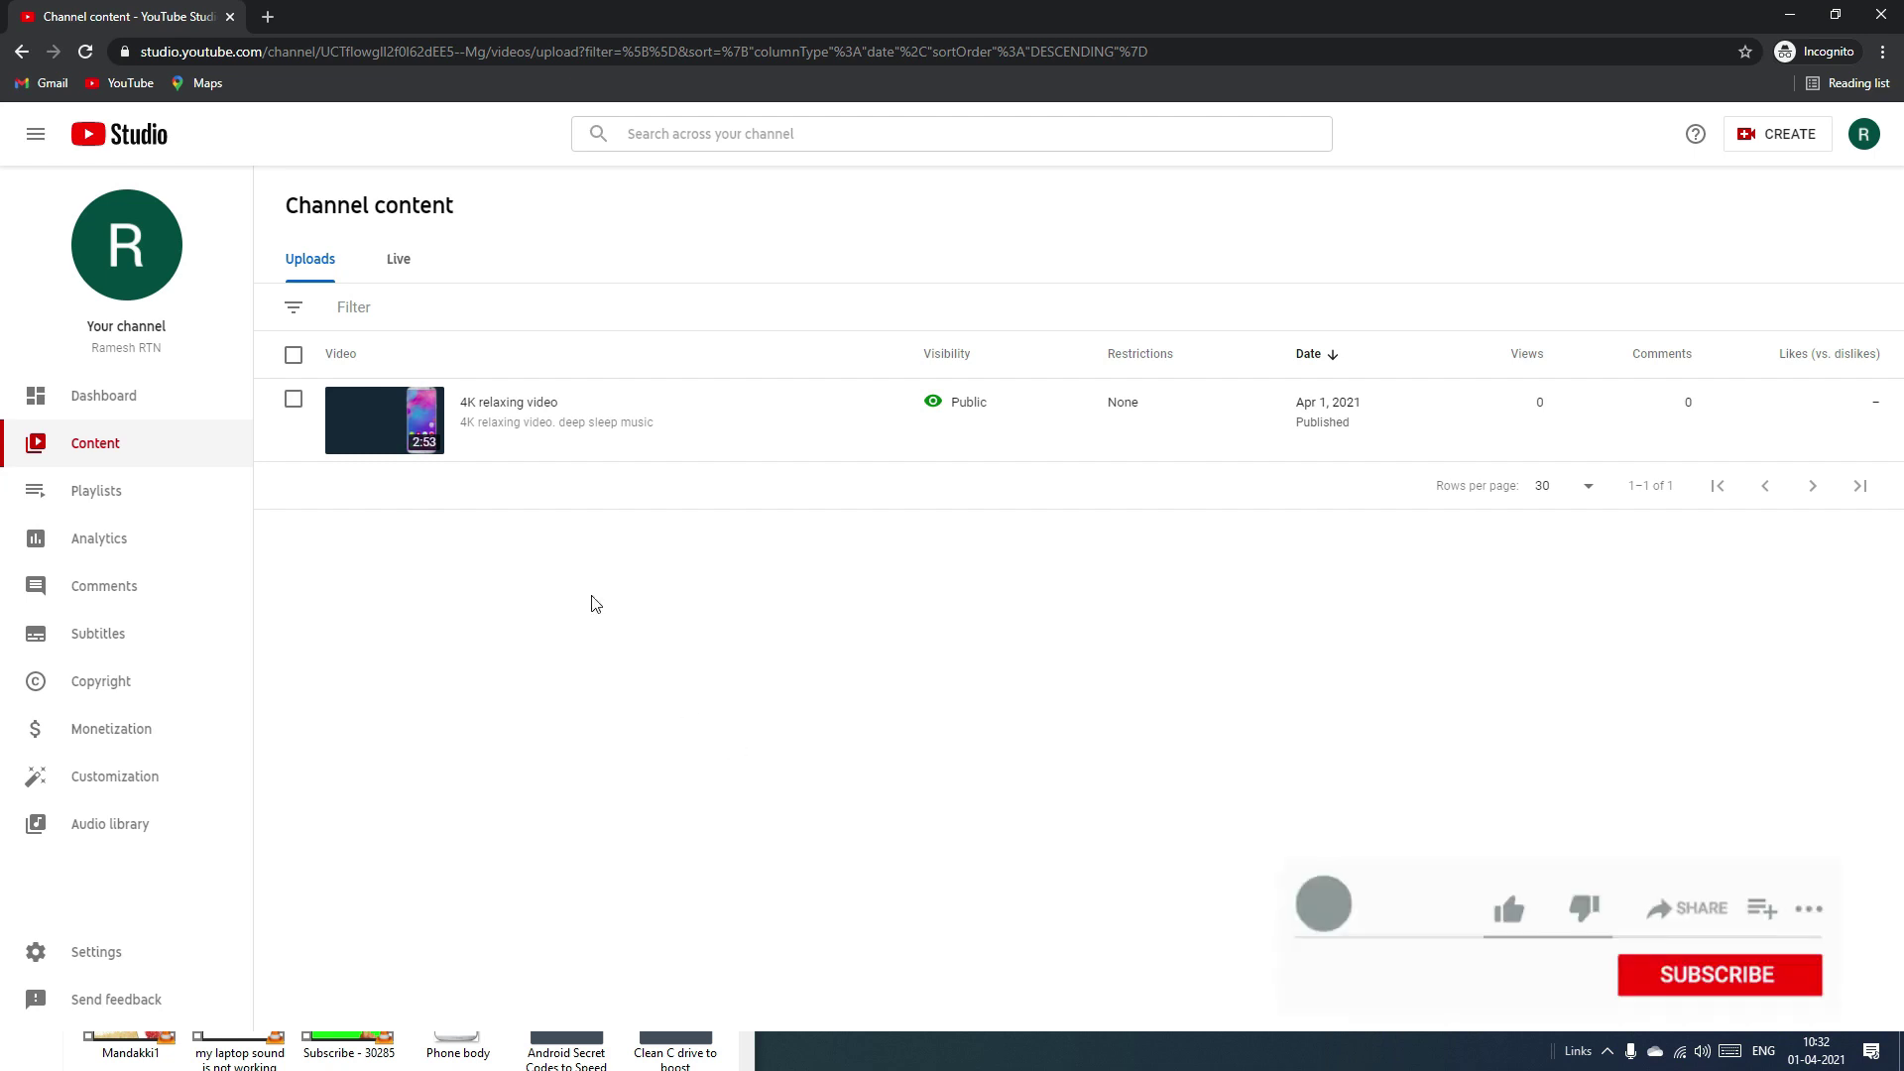
Set the teal frame as the video's thumbnail, save the details, and return to Channel content.
{"action": "mouse_move", "coordinate": [449, 452]}
{"action": "left_click", "coordinate": [480, 421]}
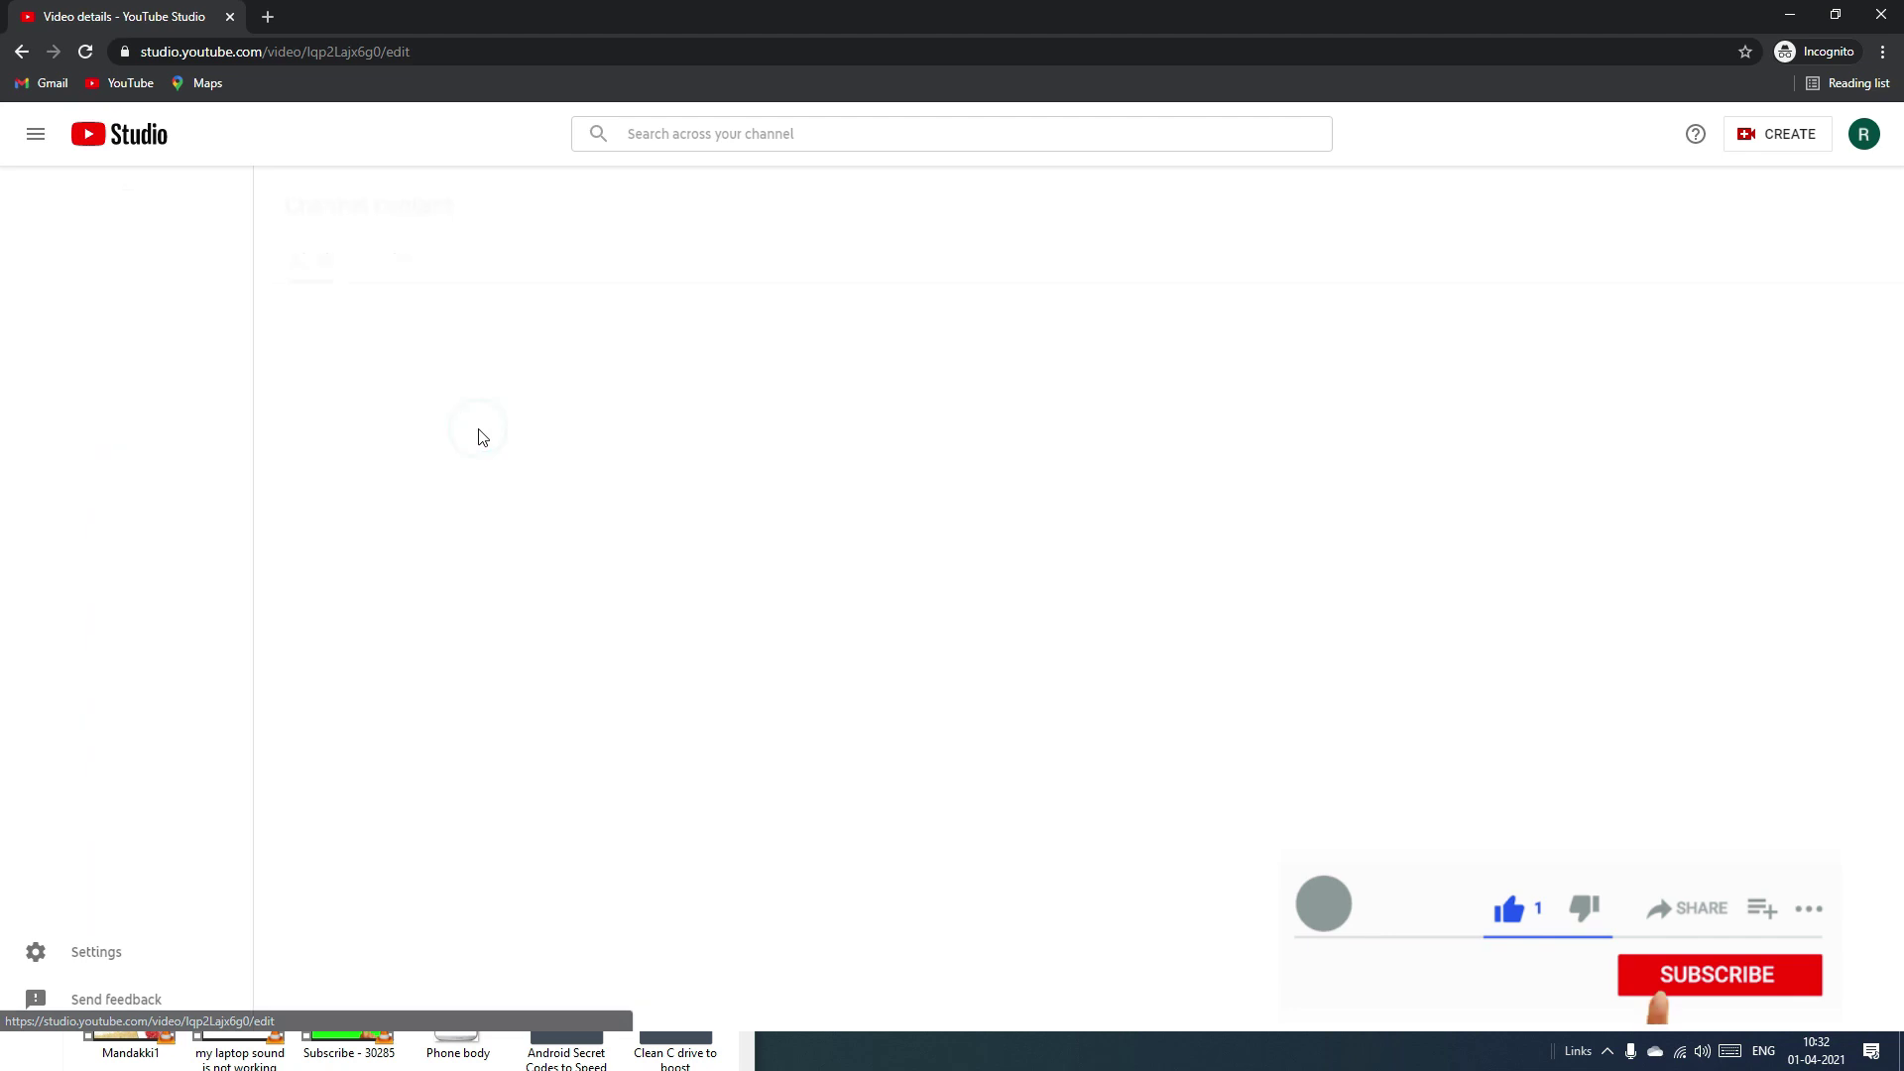
{"action": "left_click", "coordinate": [549, 494]}
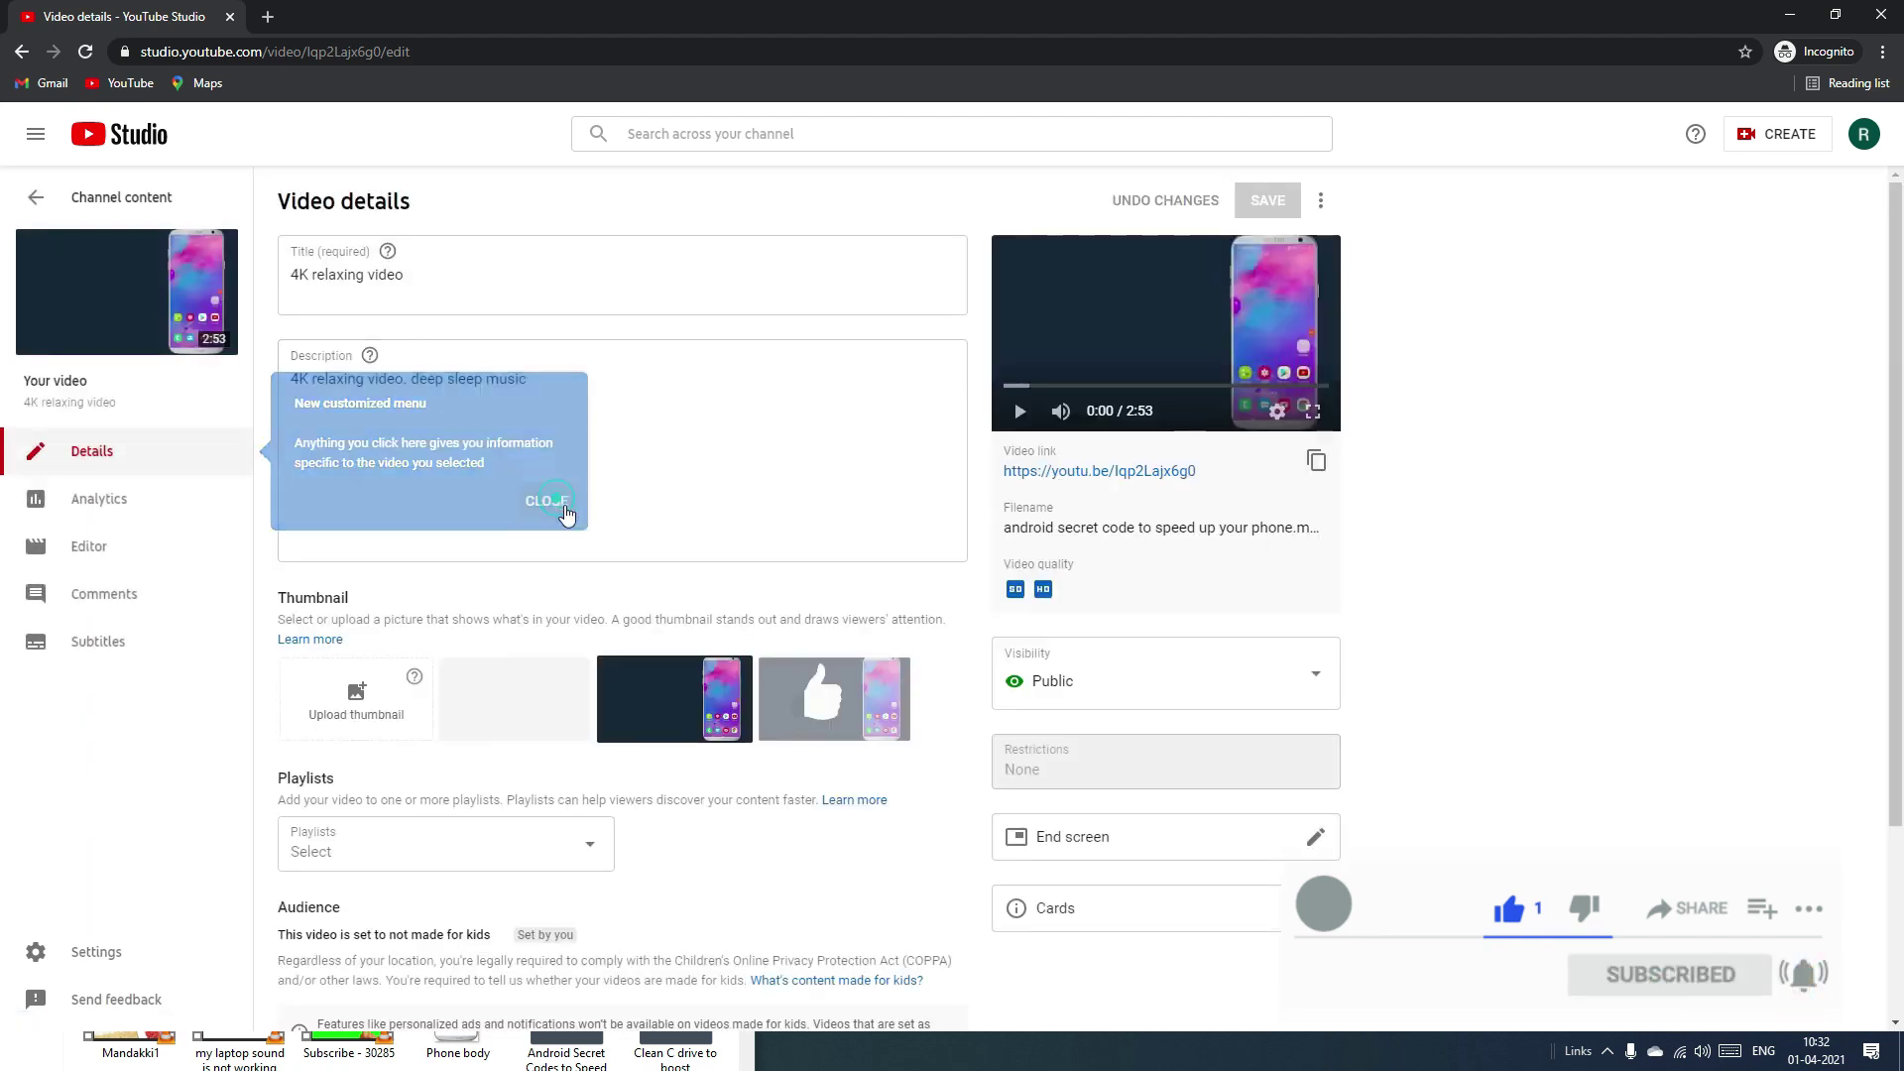
{"action": "left_click", "coordinate": [829, 711]}
{"action": "left_click", "coordinate": [558, 720]}
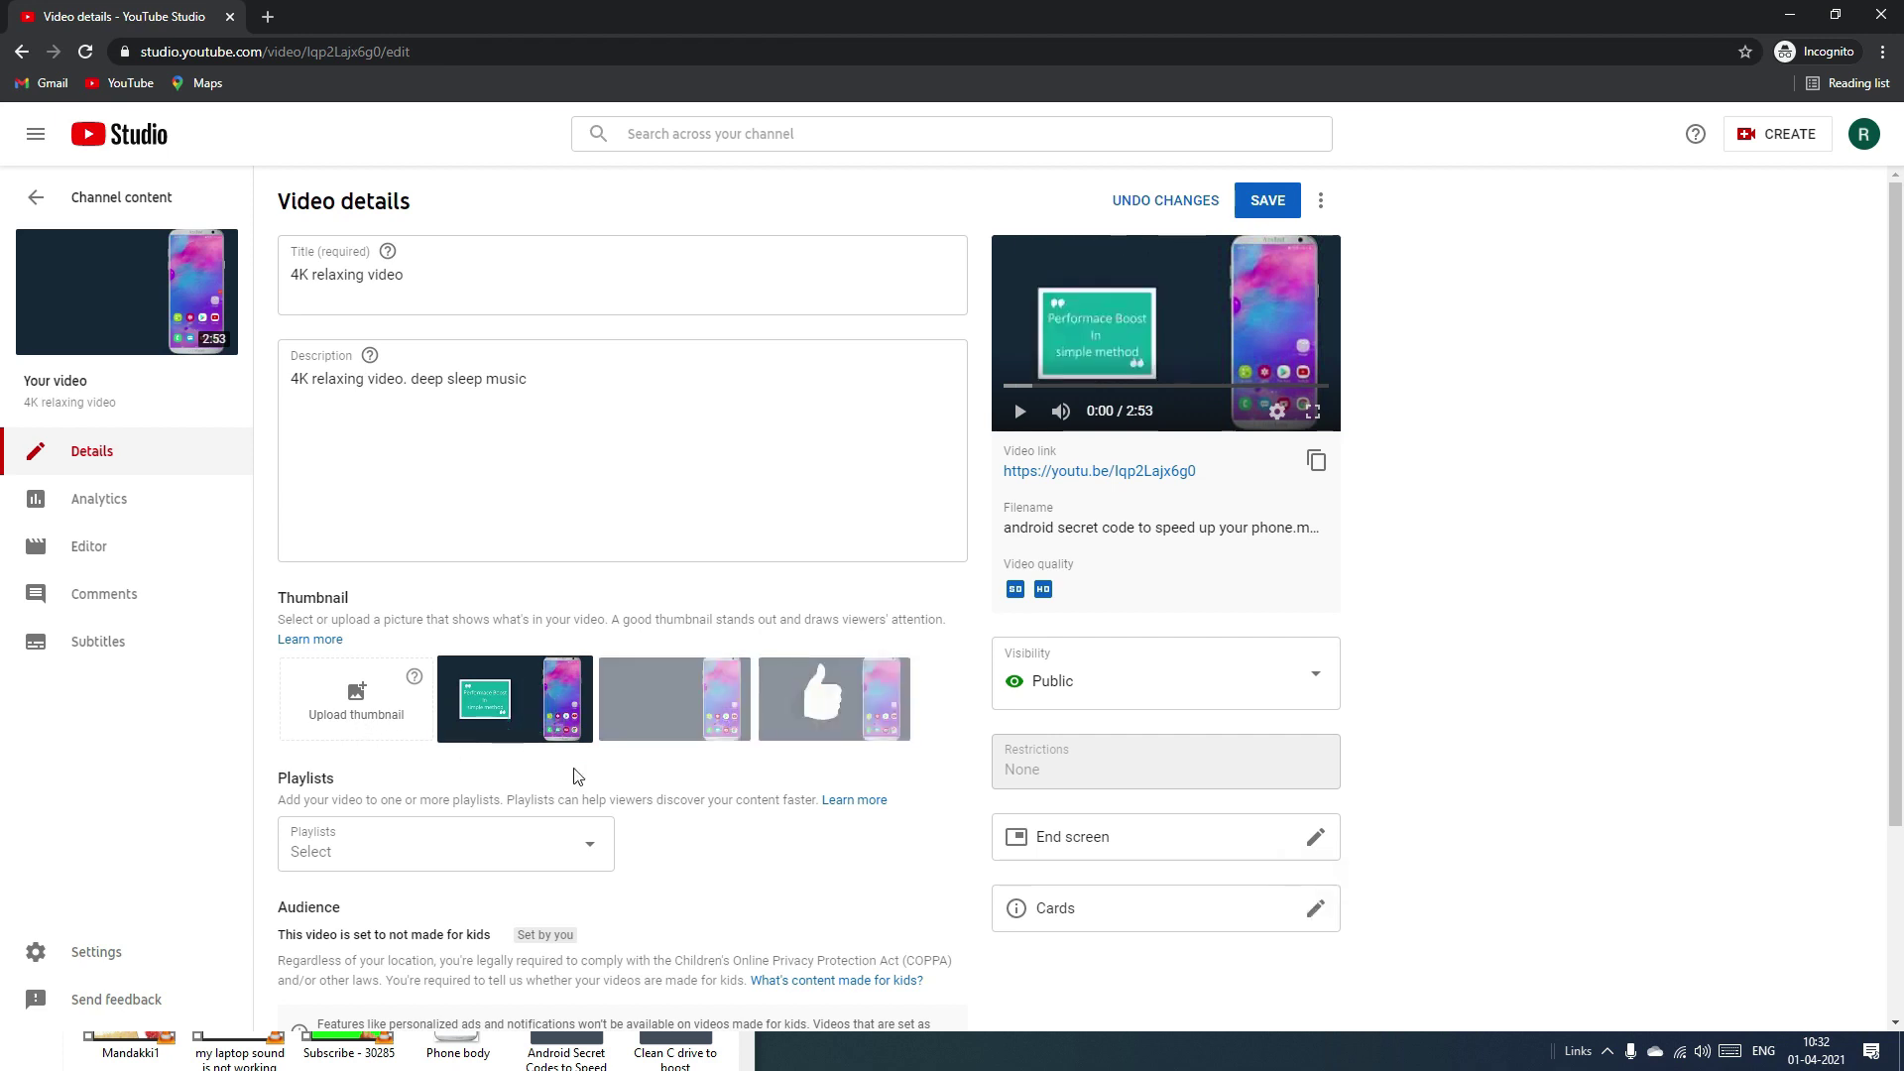
{"action": "scroll", "coordinate": [575, 783], "scroll_direction": "down", "scroll_amount": 3}
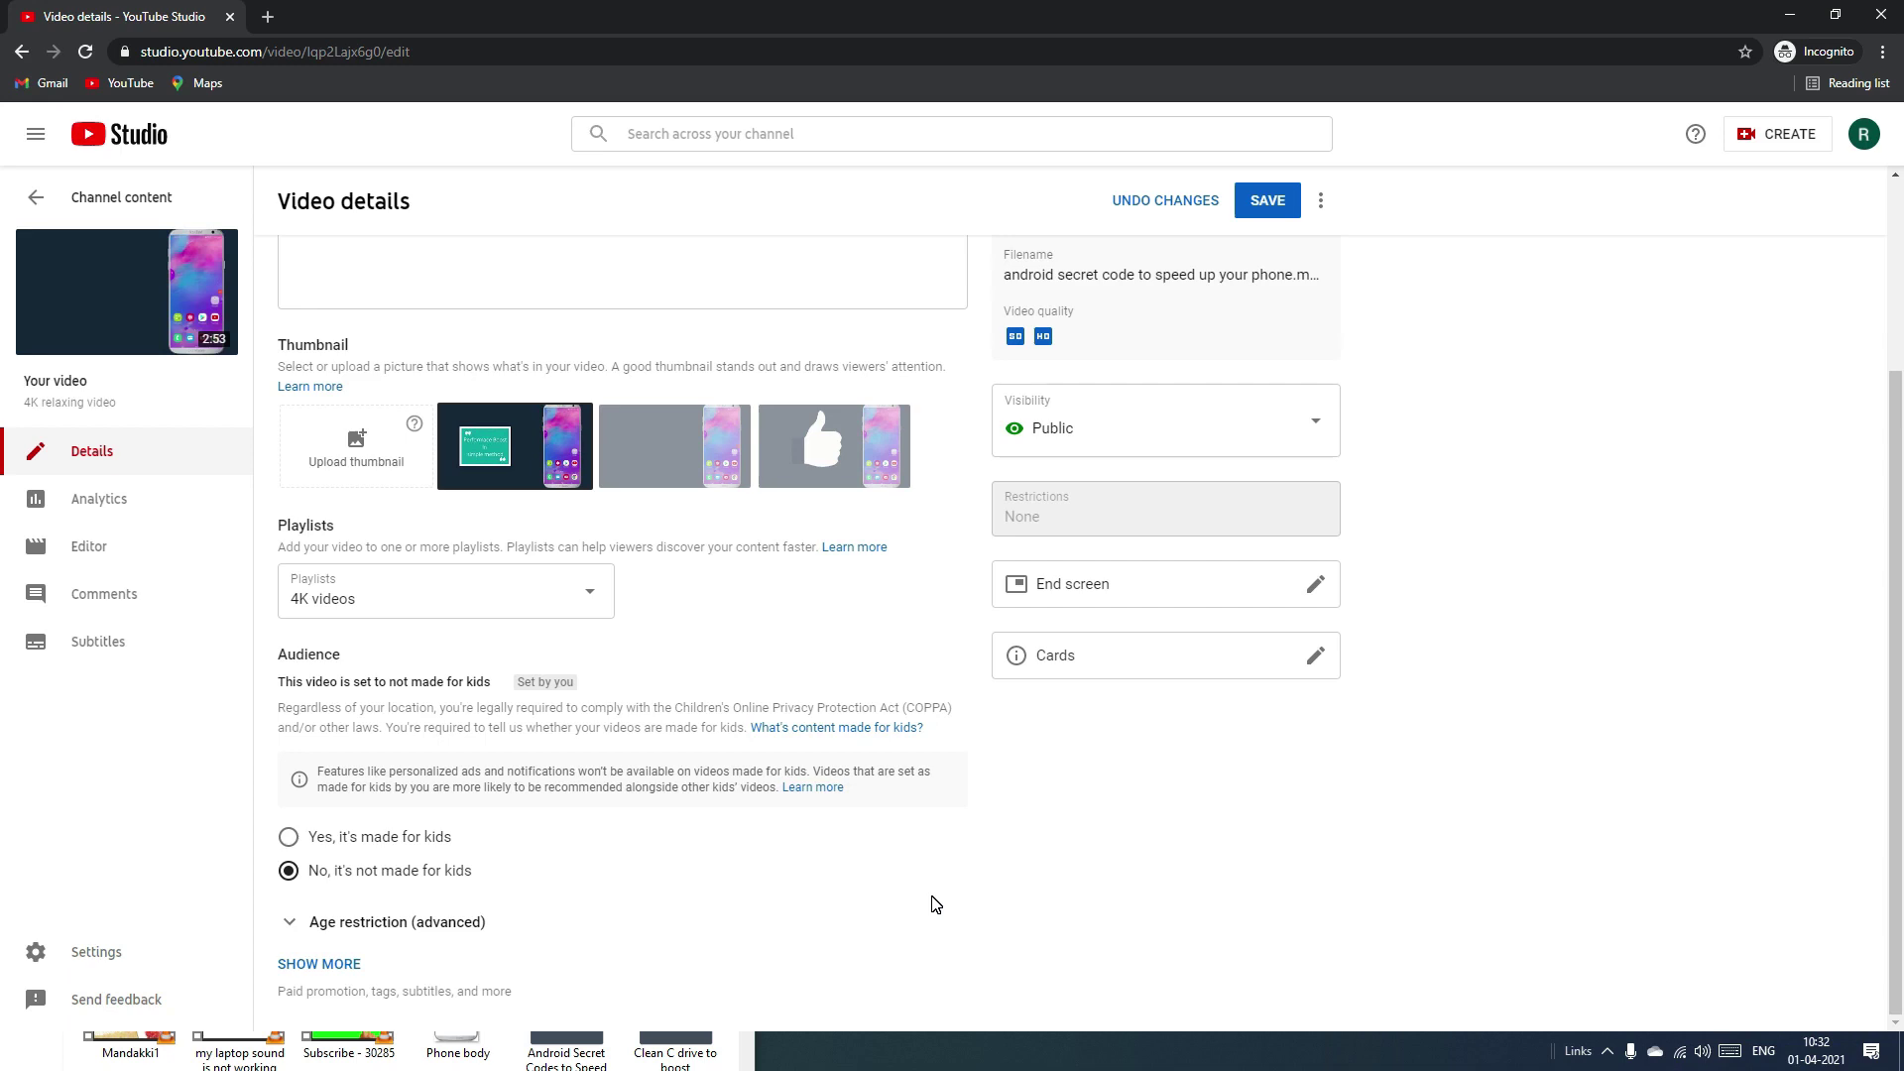
{"action": "scroll", "coordinate": [932, 905], "scroll_direction": "up", "scroll_amount": 3}
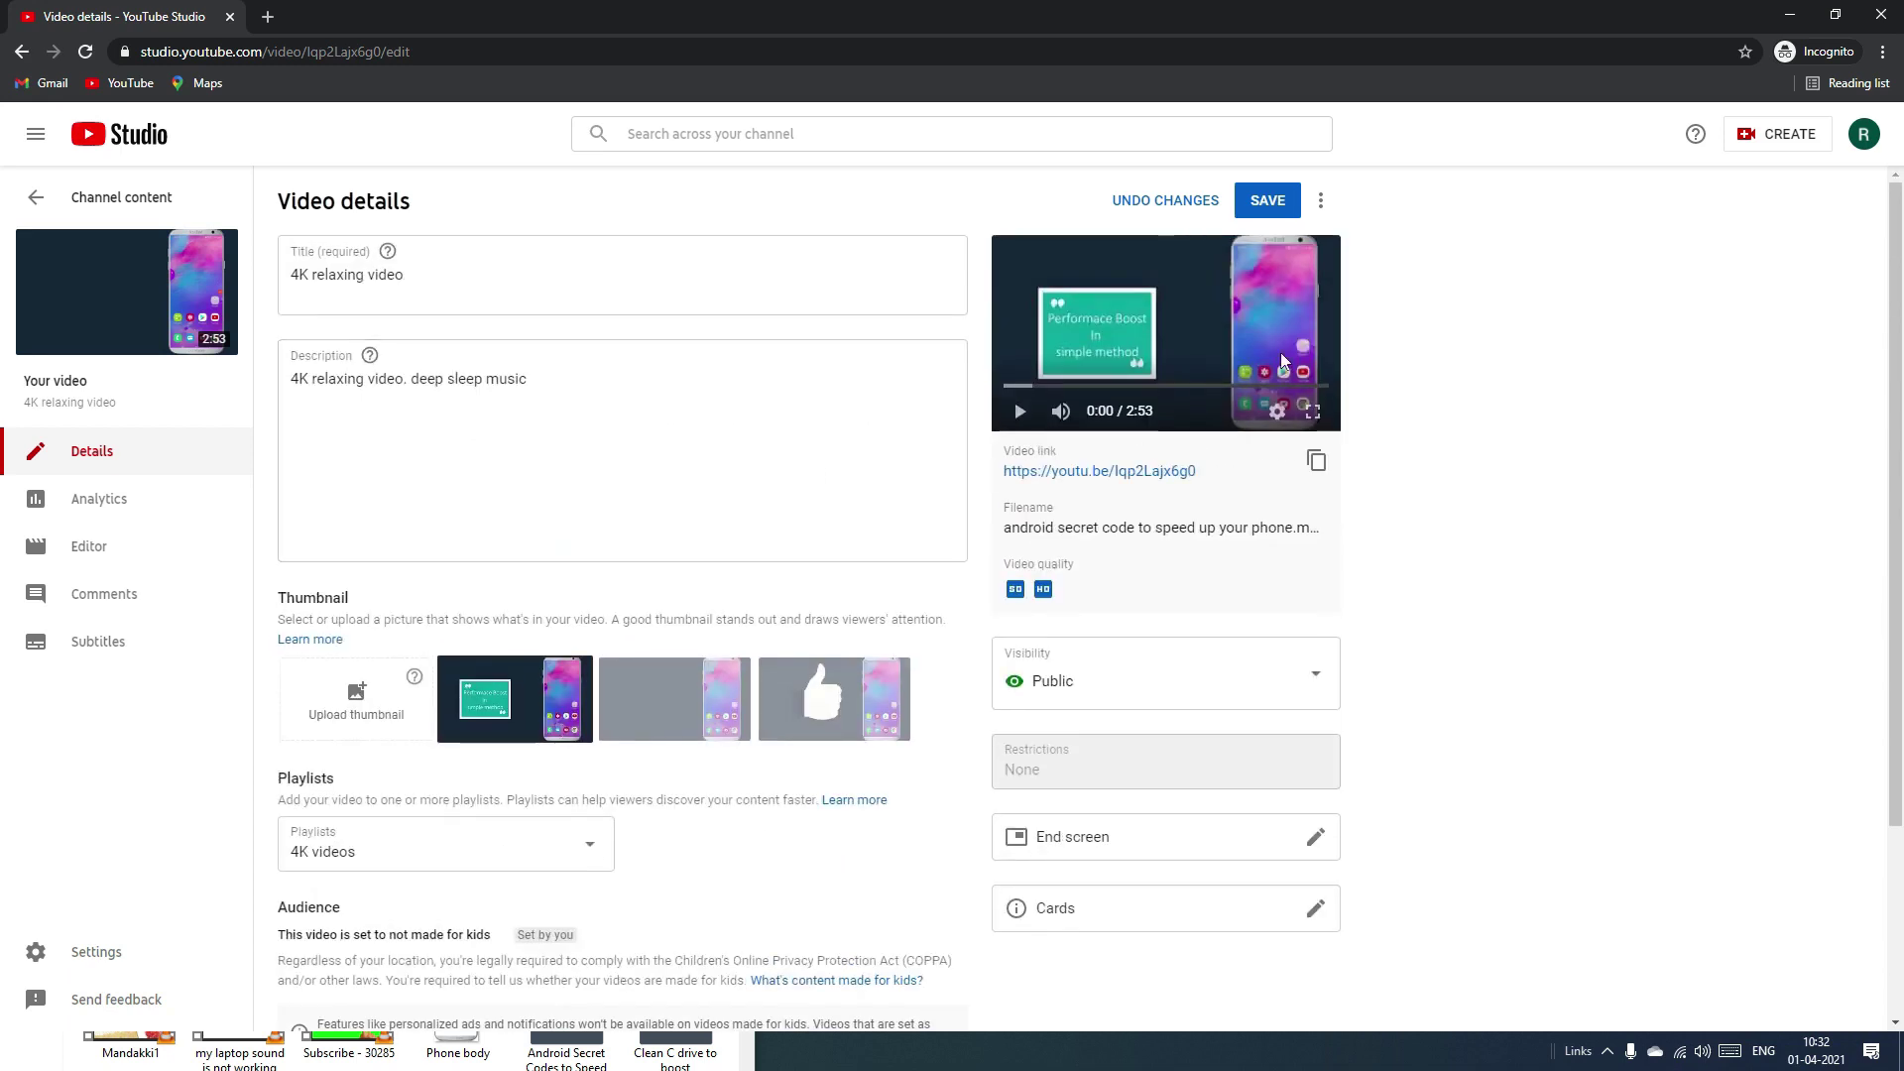
{"action": "left_click", "coordinate": [1272, 200]}
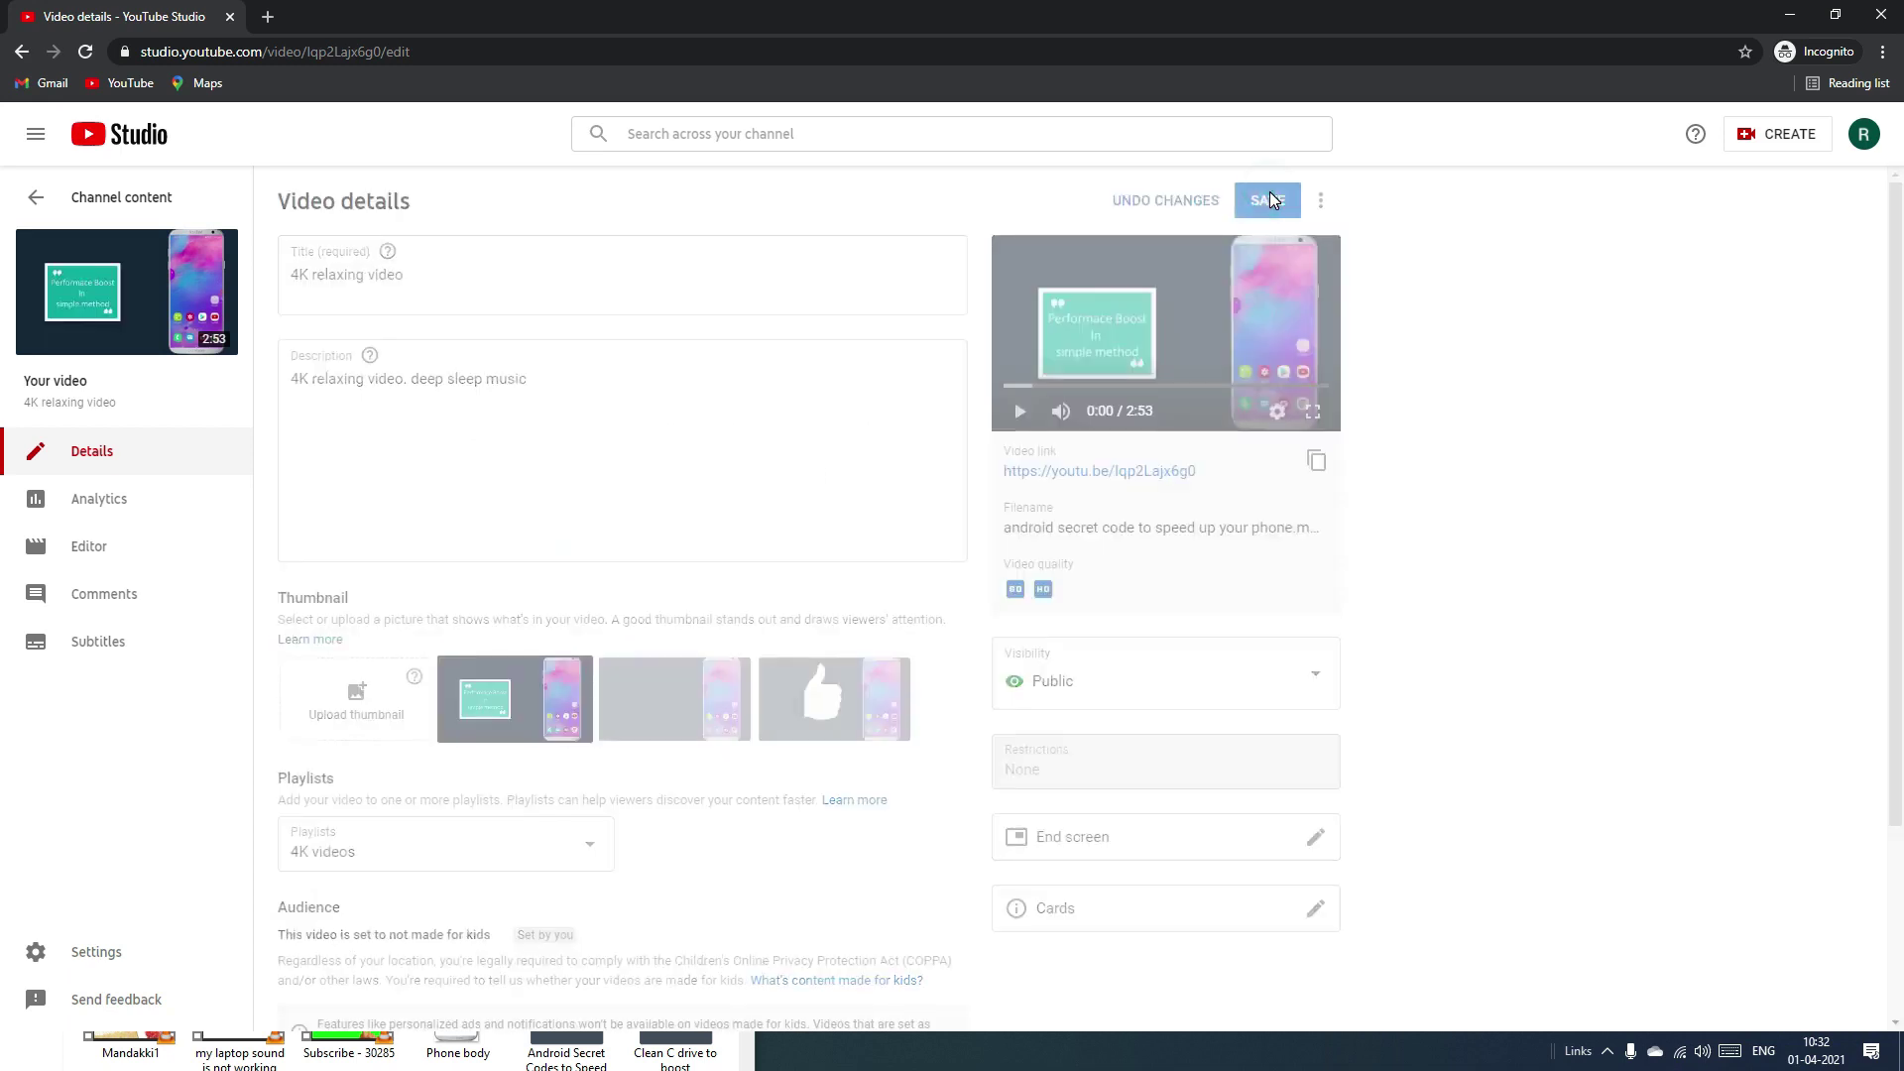
{"action": "left_click", "coordinate": [35, 197]}
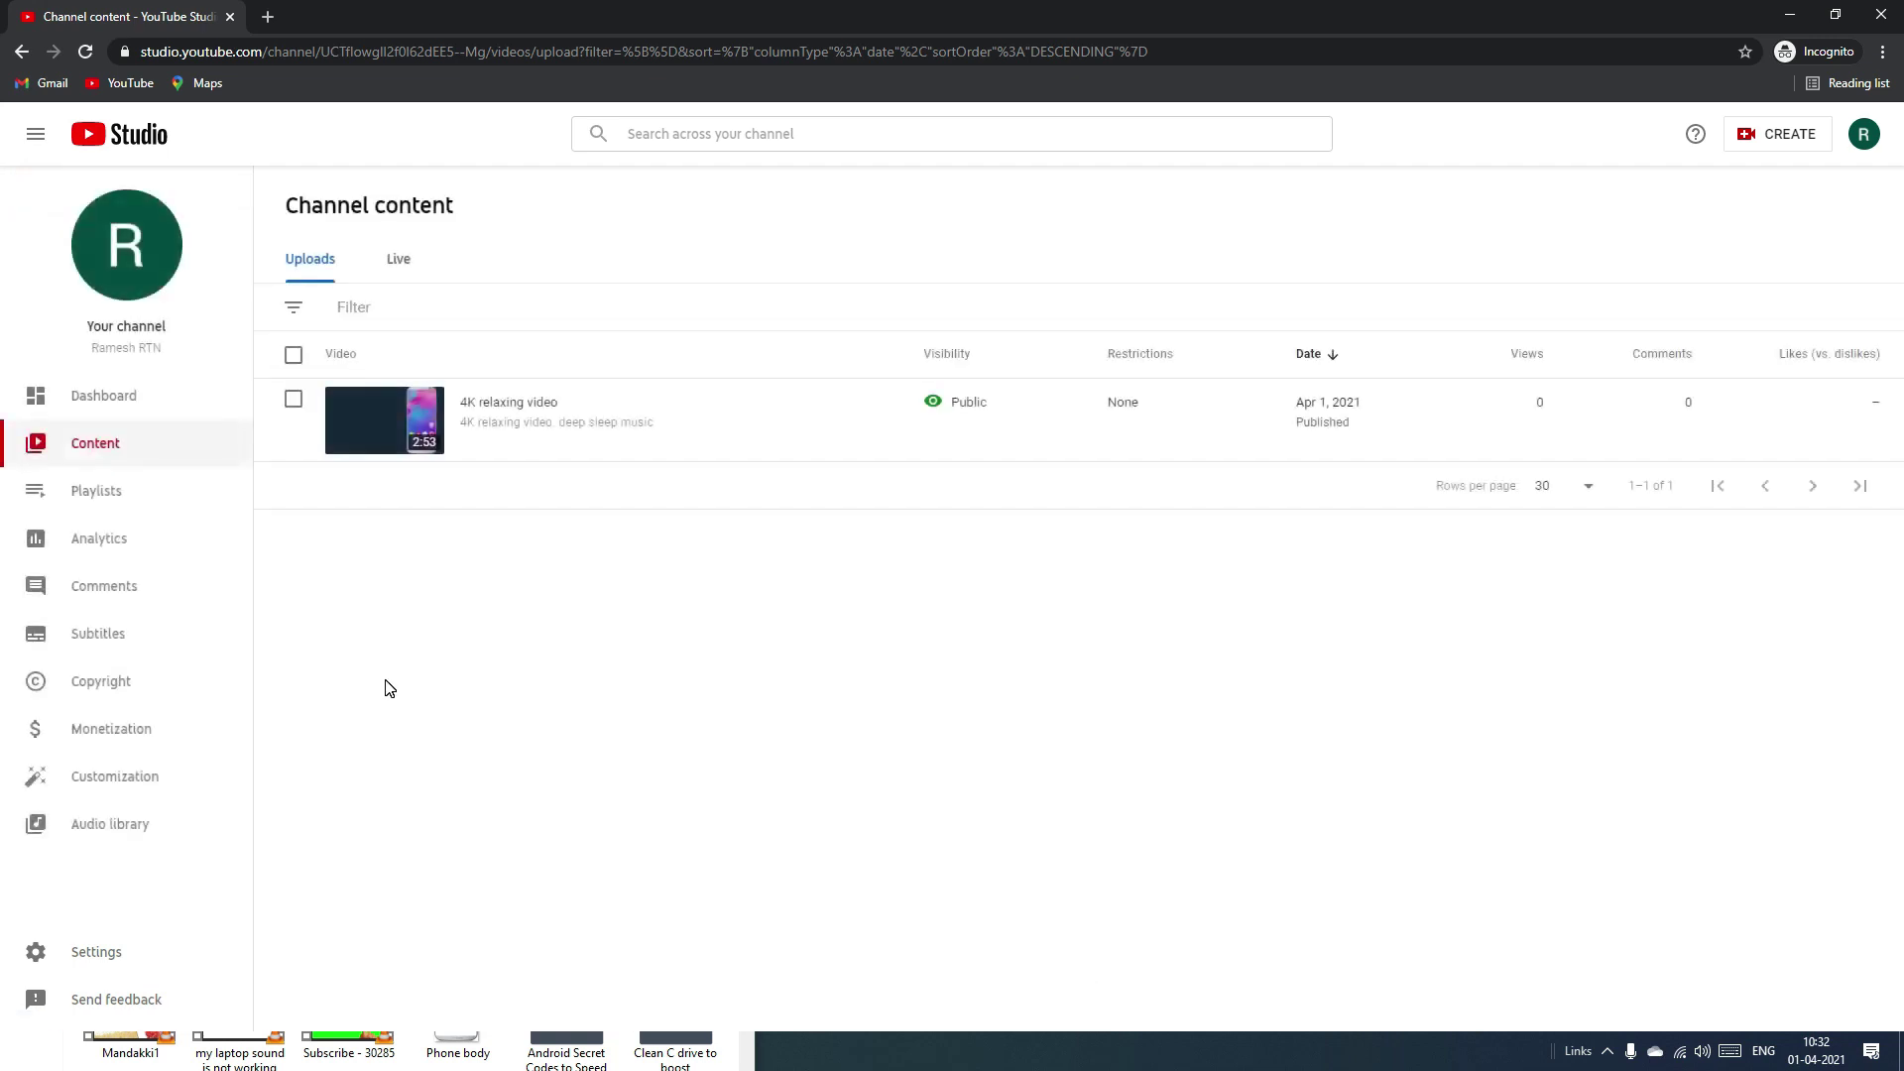
{"action": "left_click", "coordinate": [100, 397]}
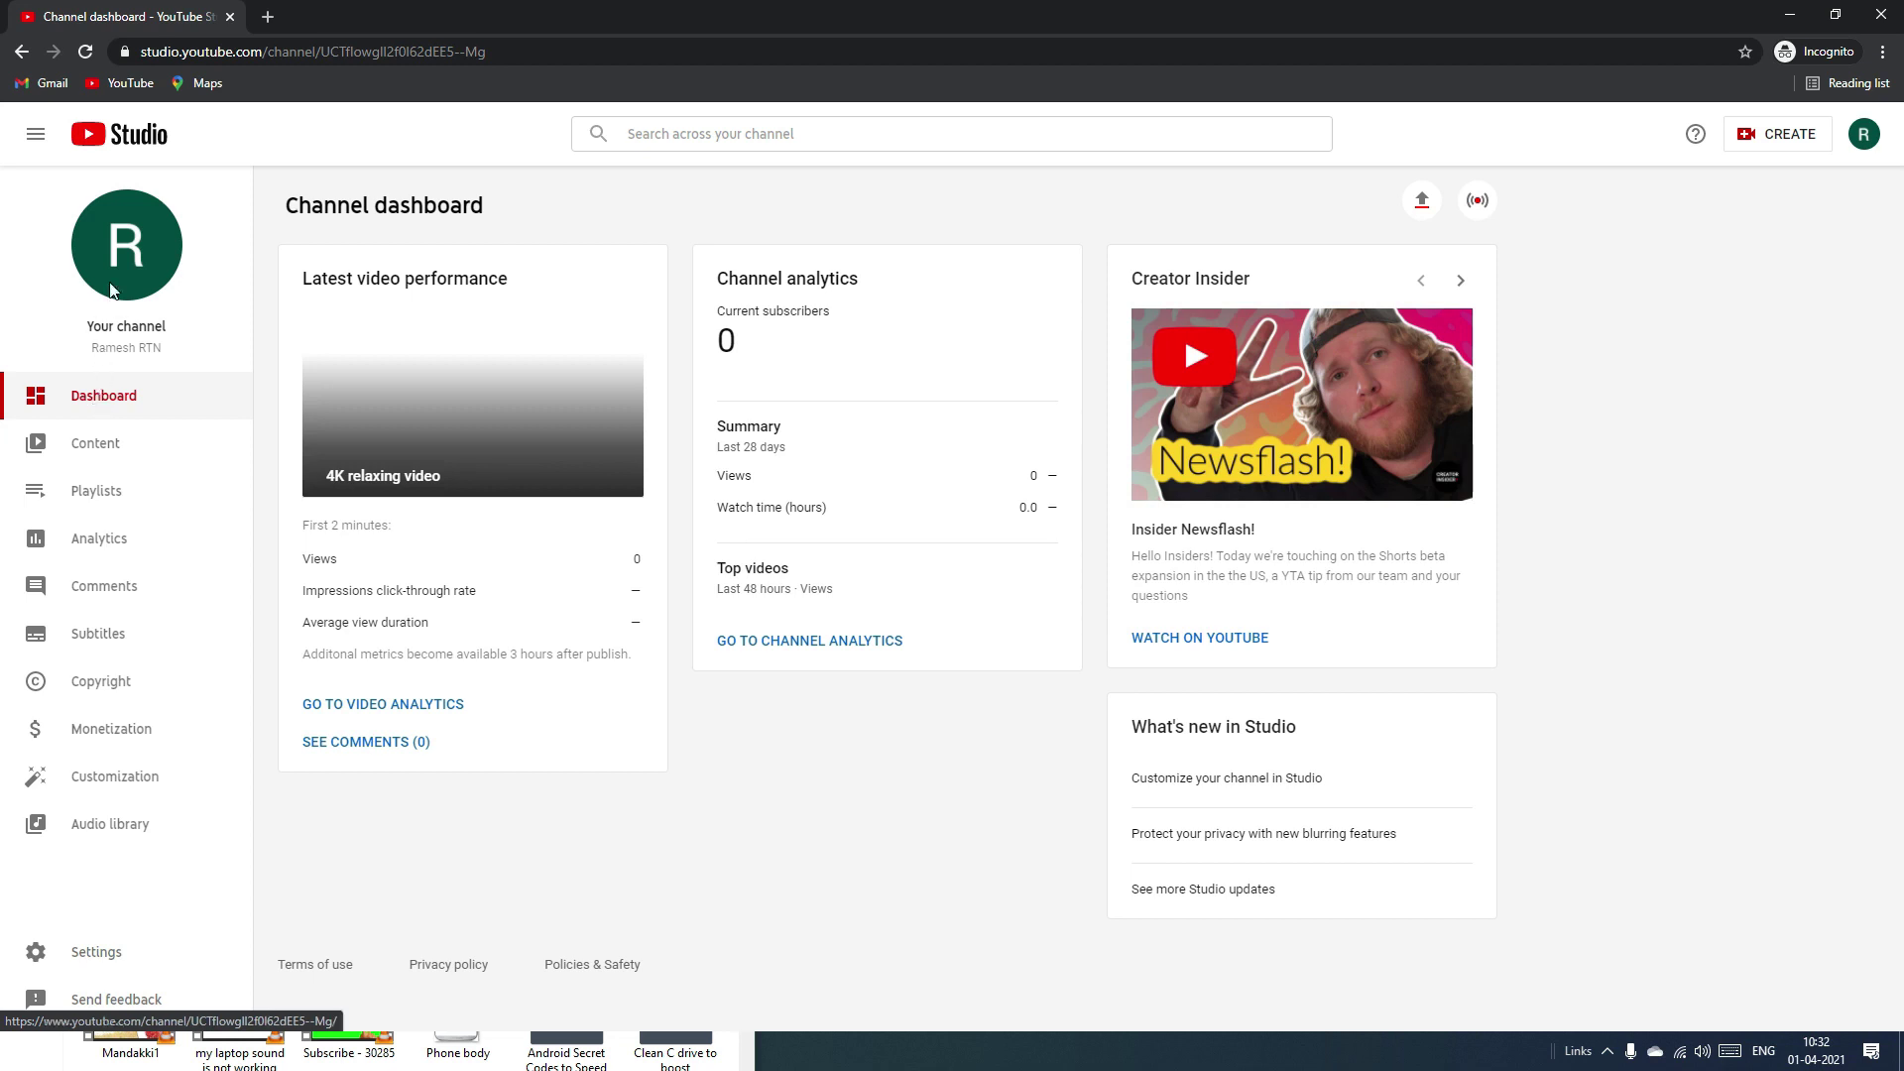
View the channel's public YouTube page, then go to Customize channel.
{"action": "left_click", "coordinate": [121, 248]}
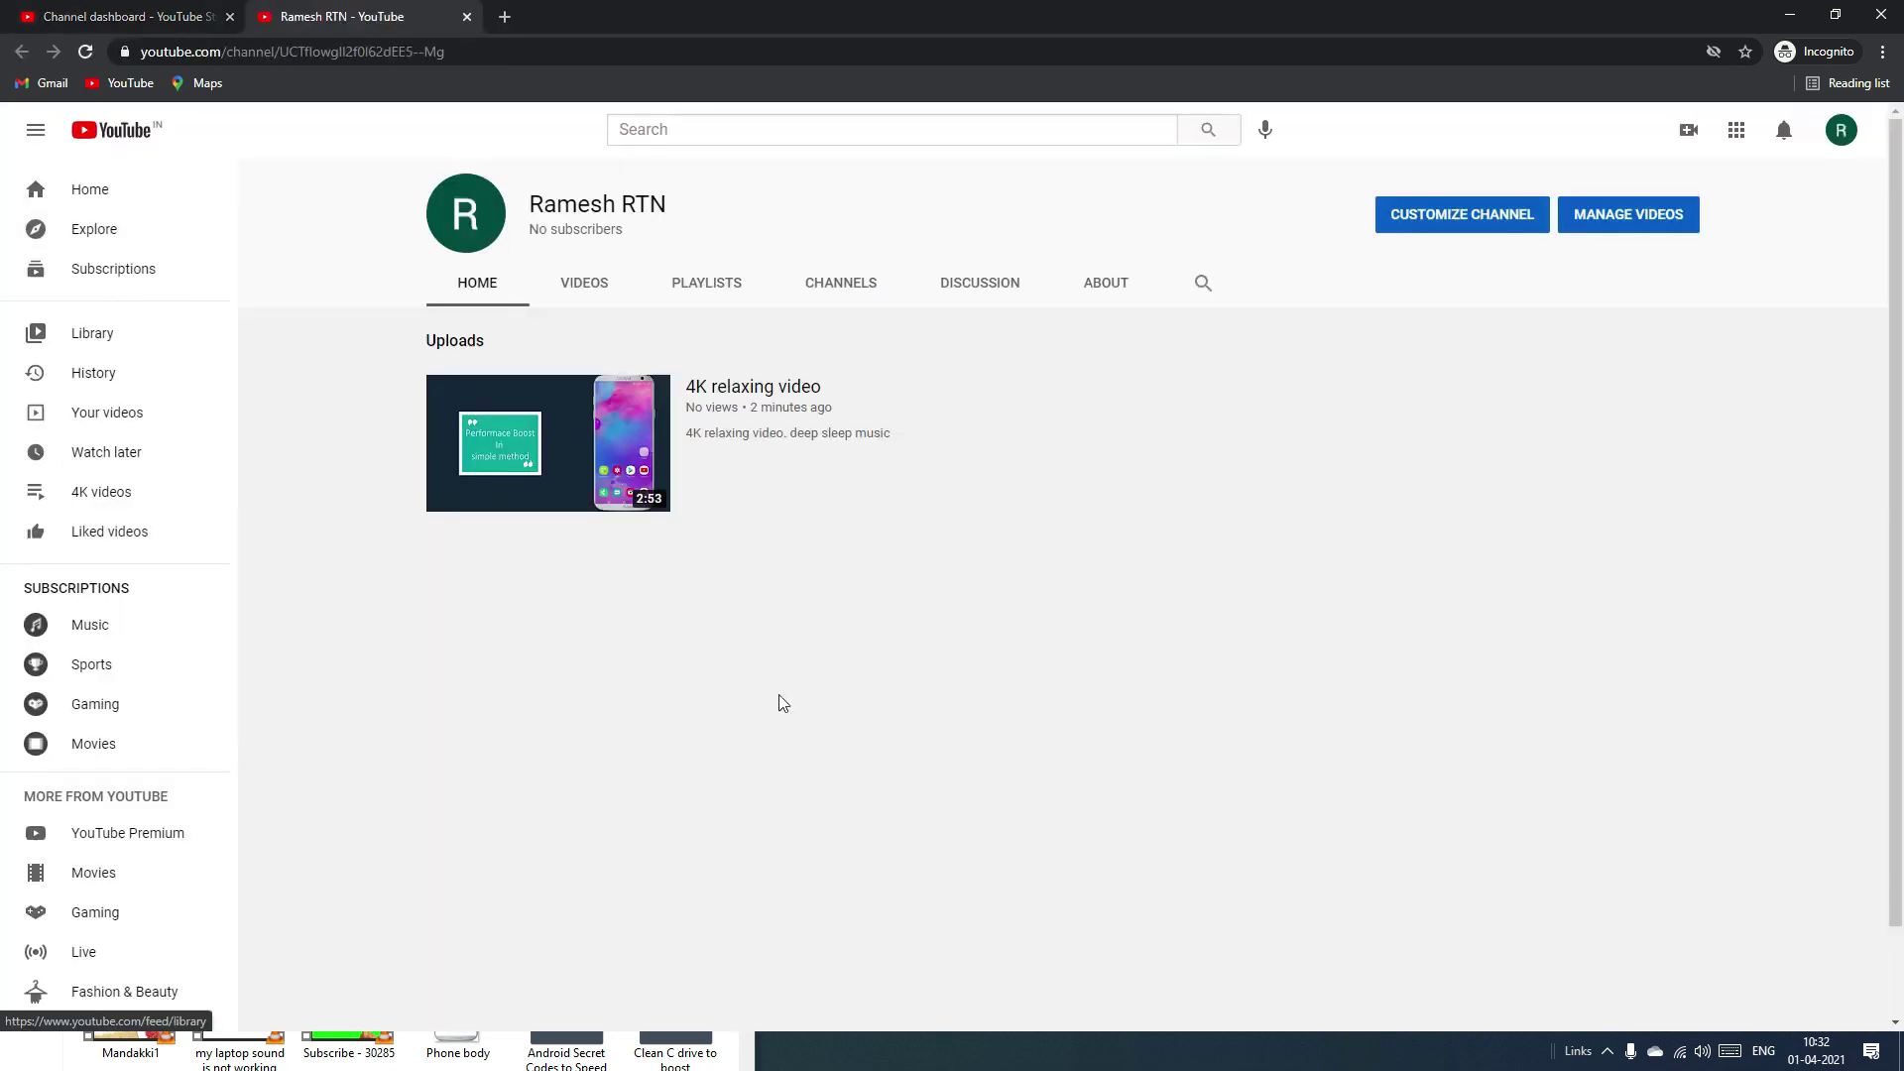
{"action": "left_click", "coordinate": [1478, 222]}
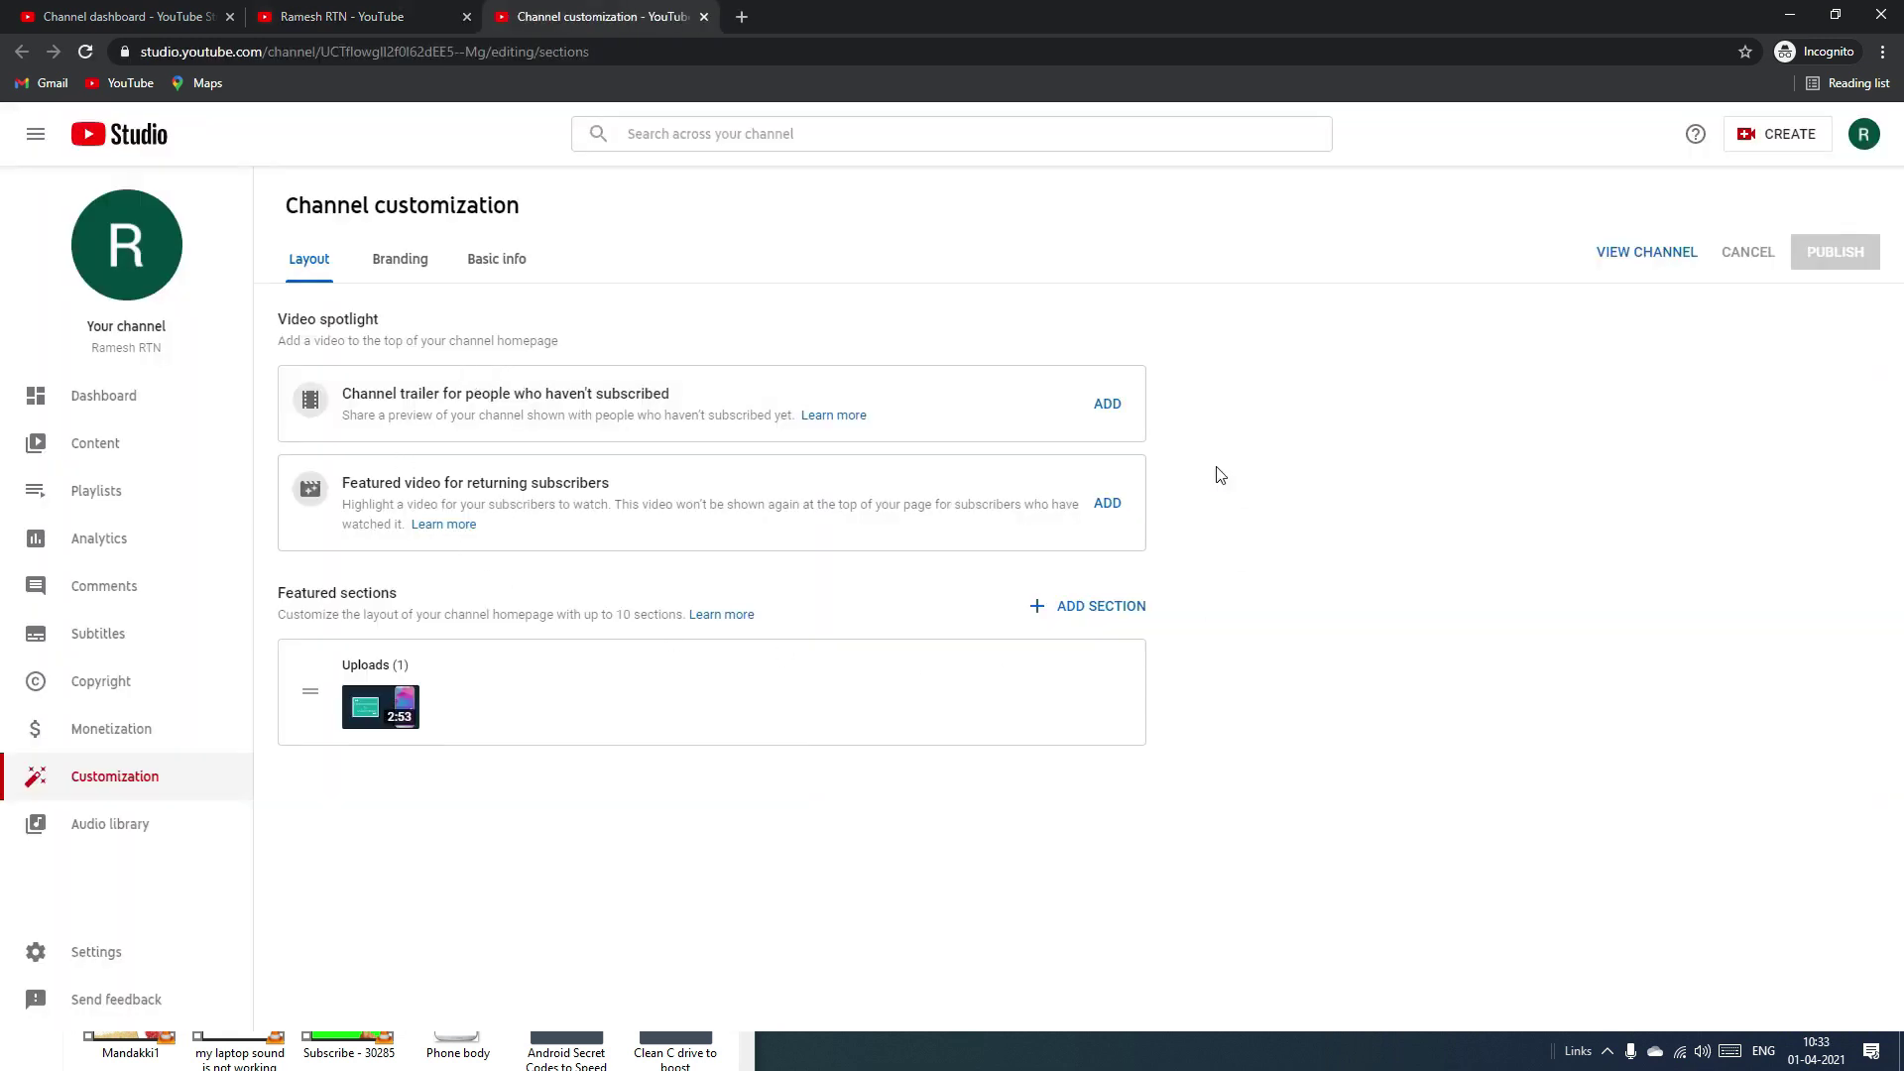
Append 'relaxing video' to the channel description after 'Travel videos.' and publish it.
{"action": "left_click", "coordinate": [410, 270]}
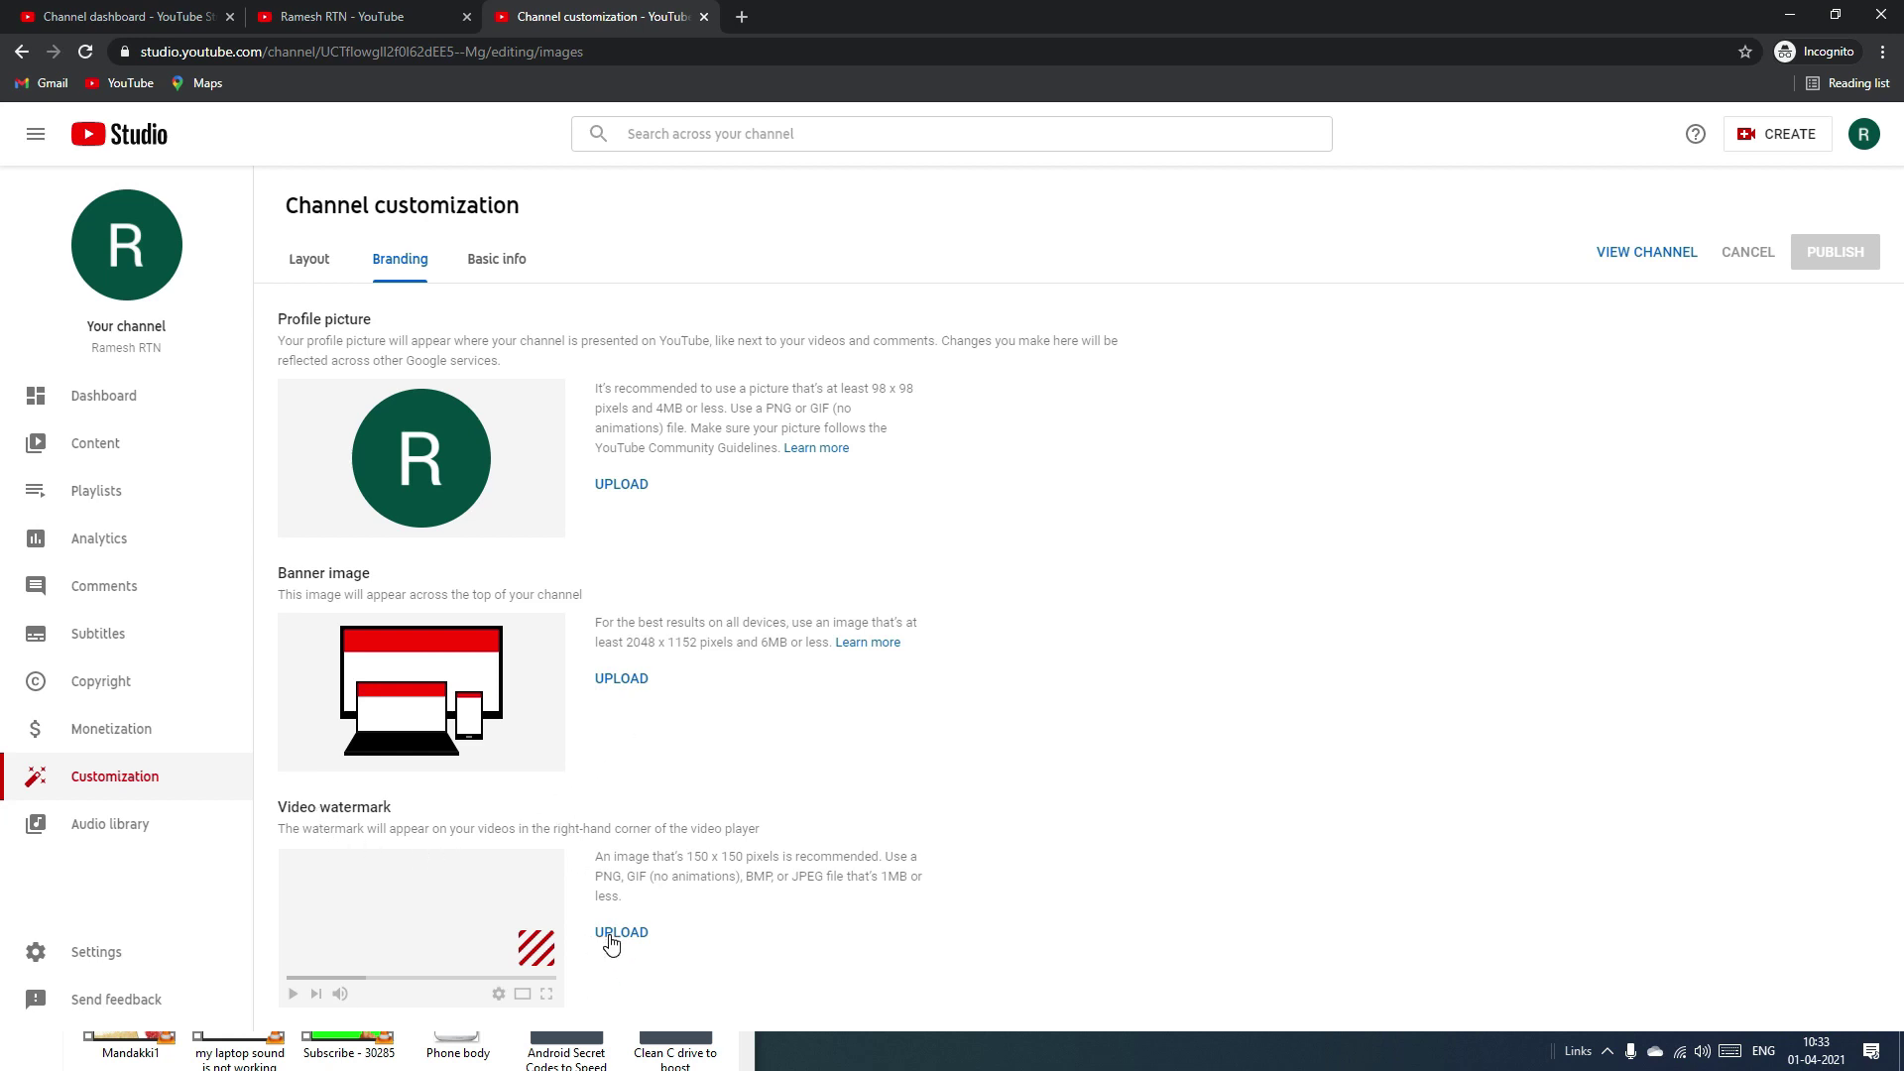
{"action": "left_click", "coordinate": [493, 262]}
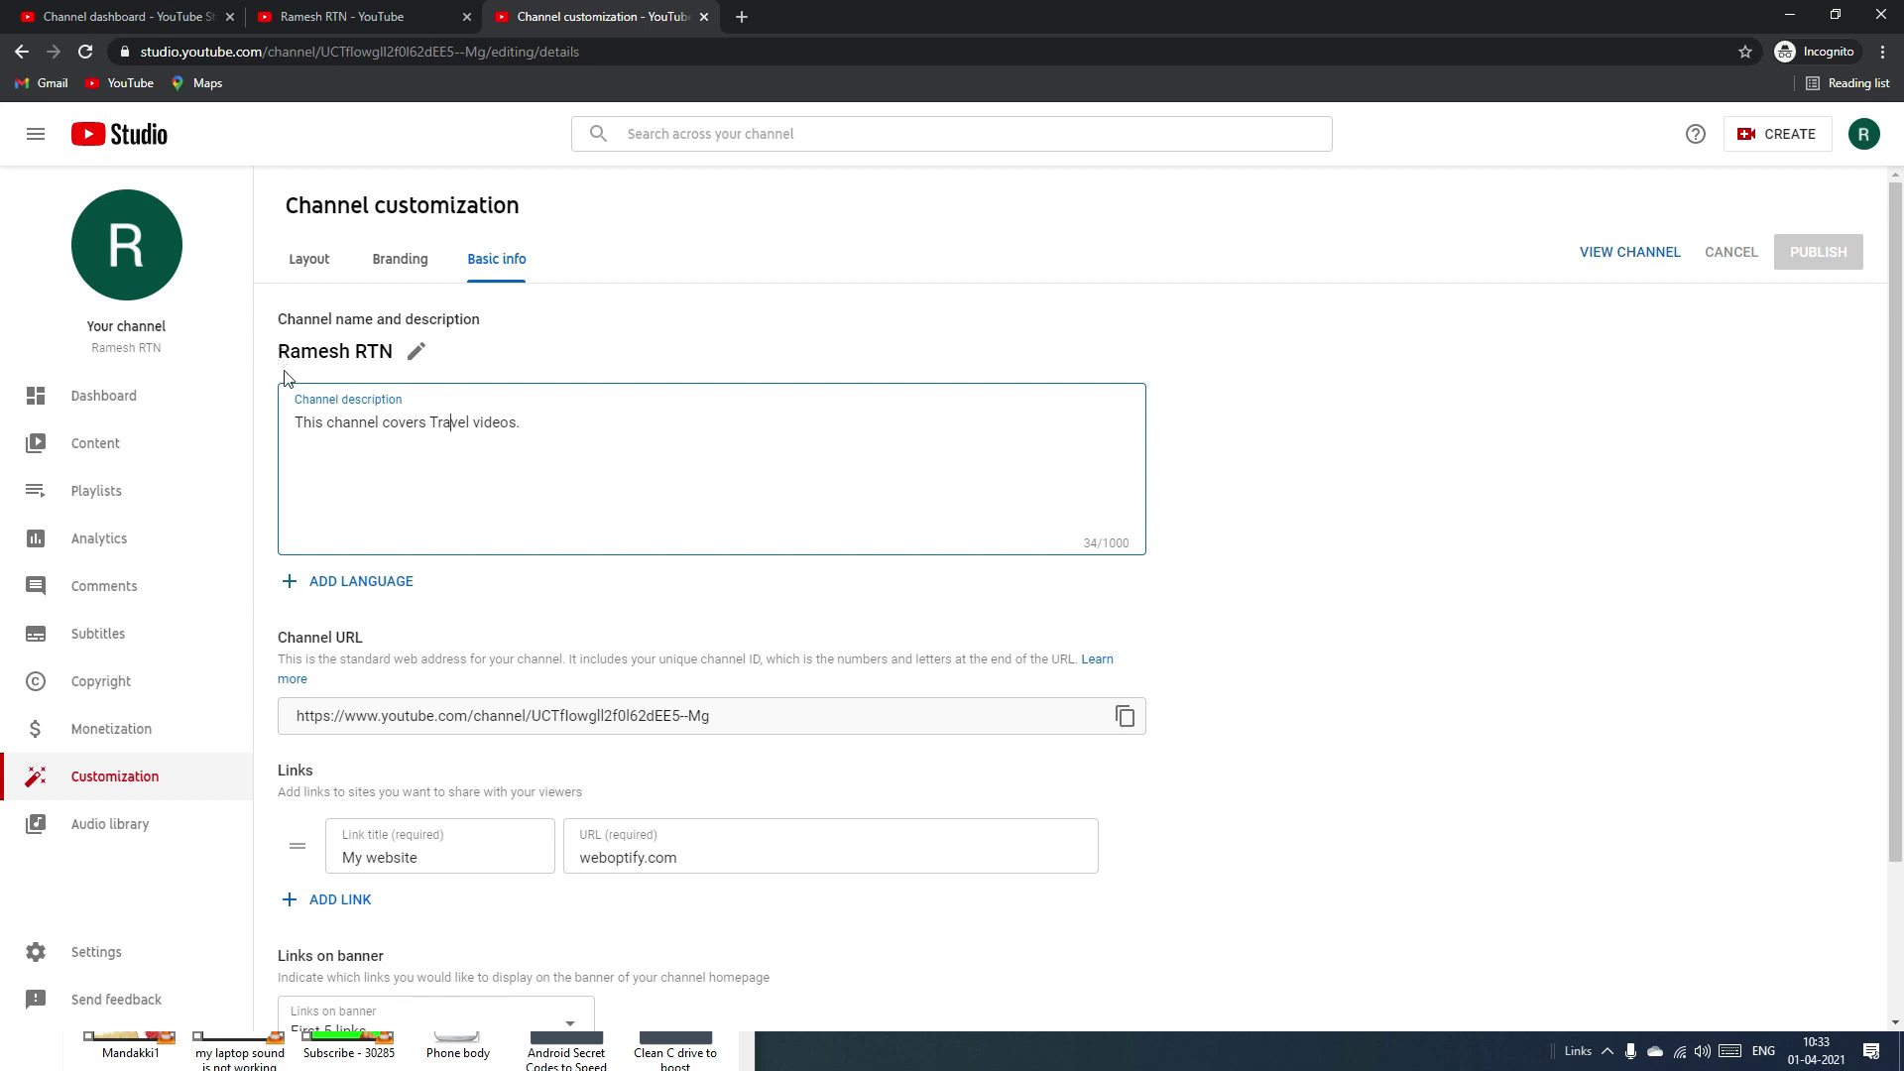
{"action": "scroll", "coordinate": [437, 496], "scroll_direction": "down", "scroll_amount": 2}
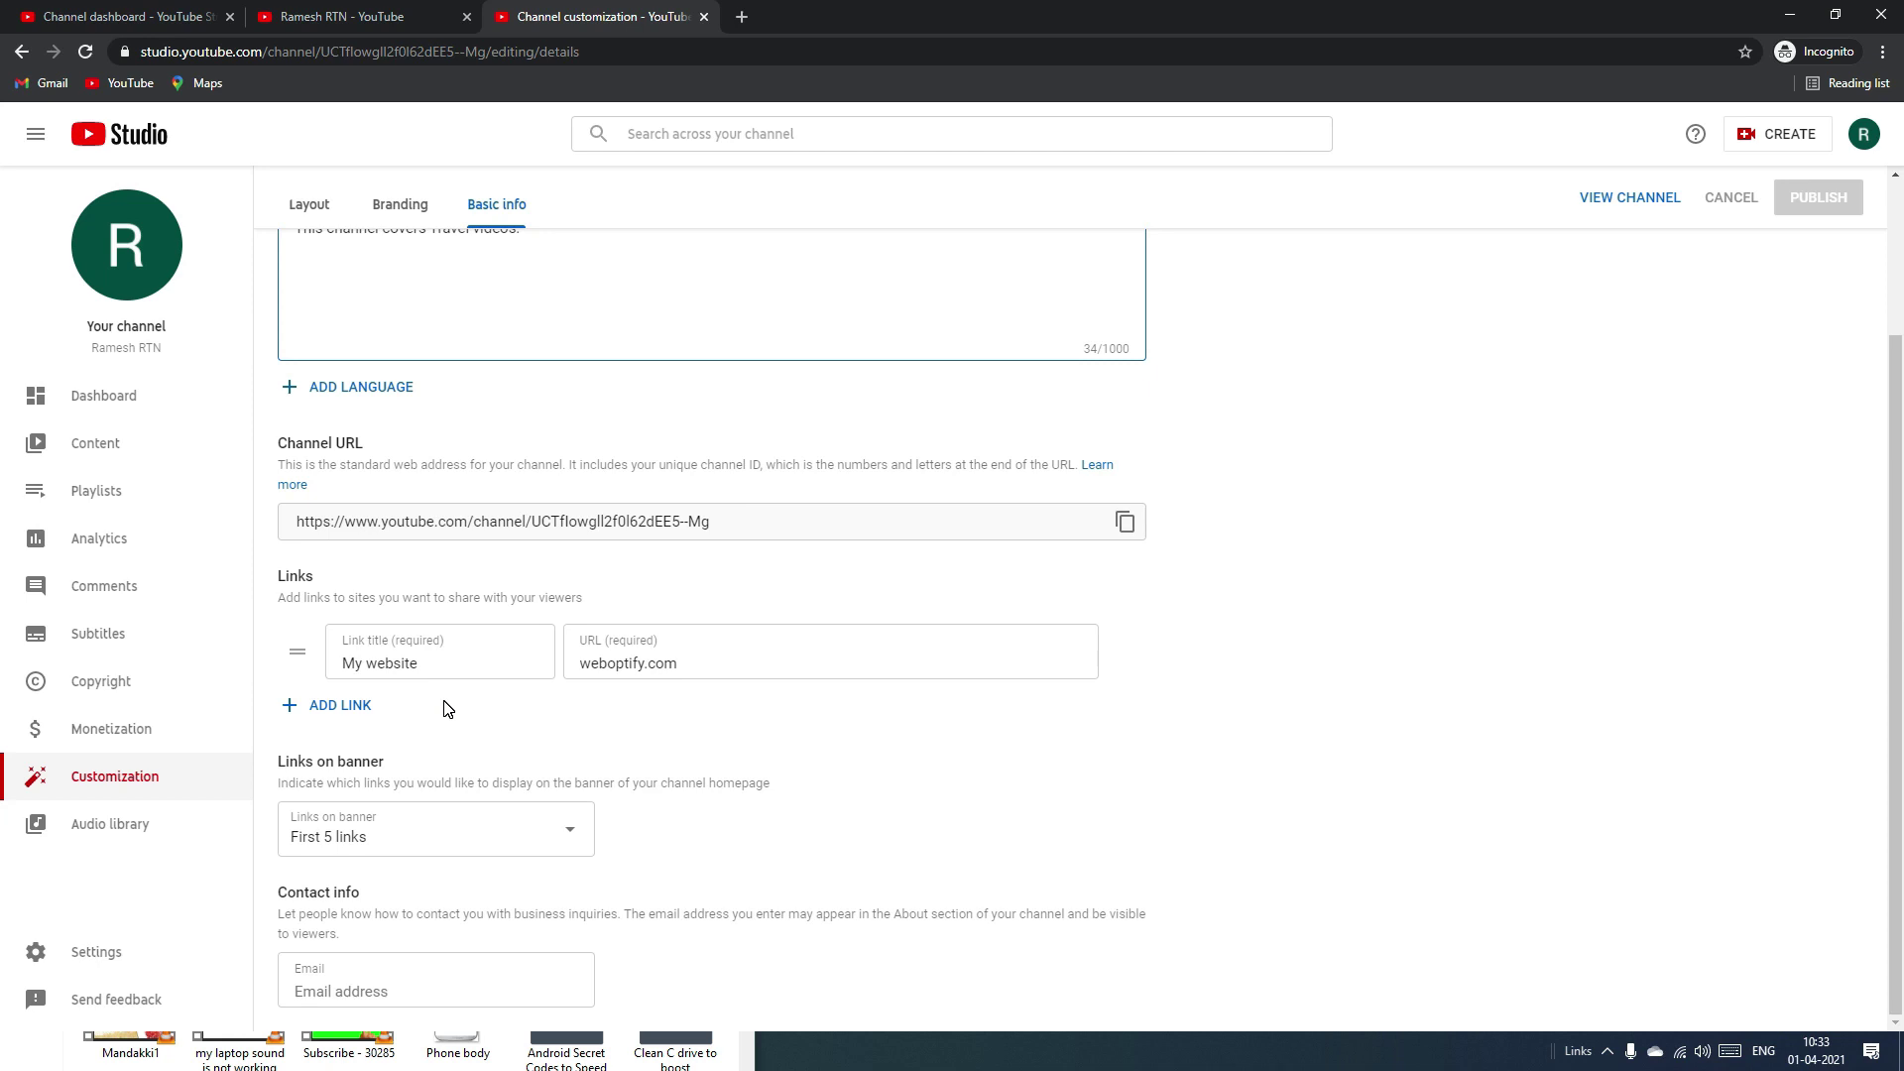
{"action": "left_click", "coordinate": [407, 987]}
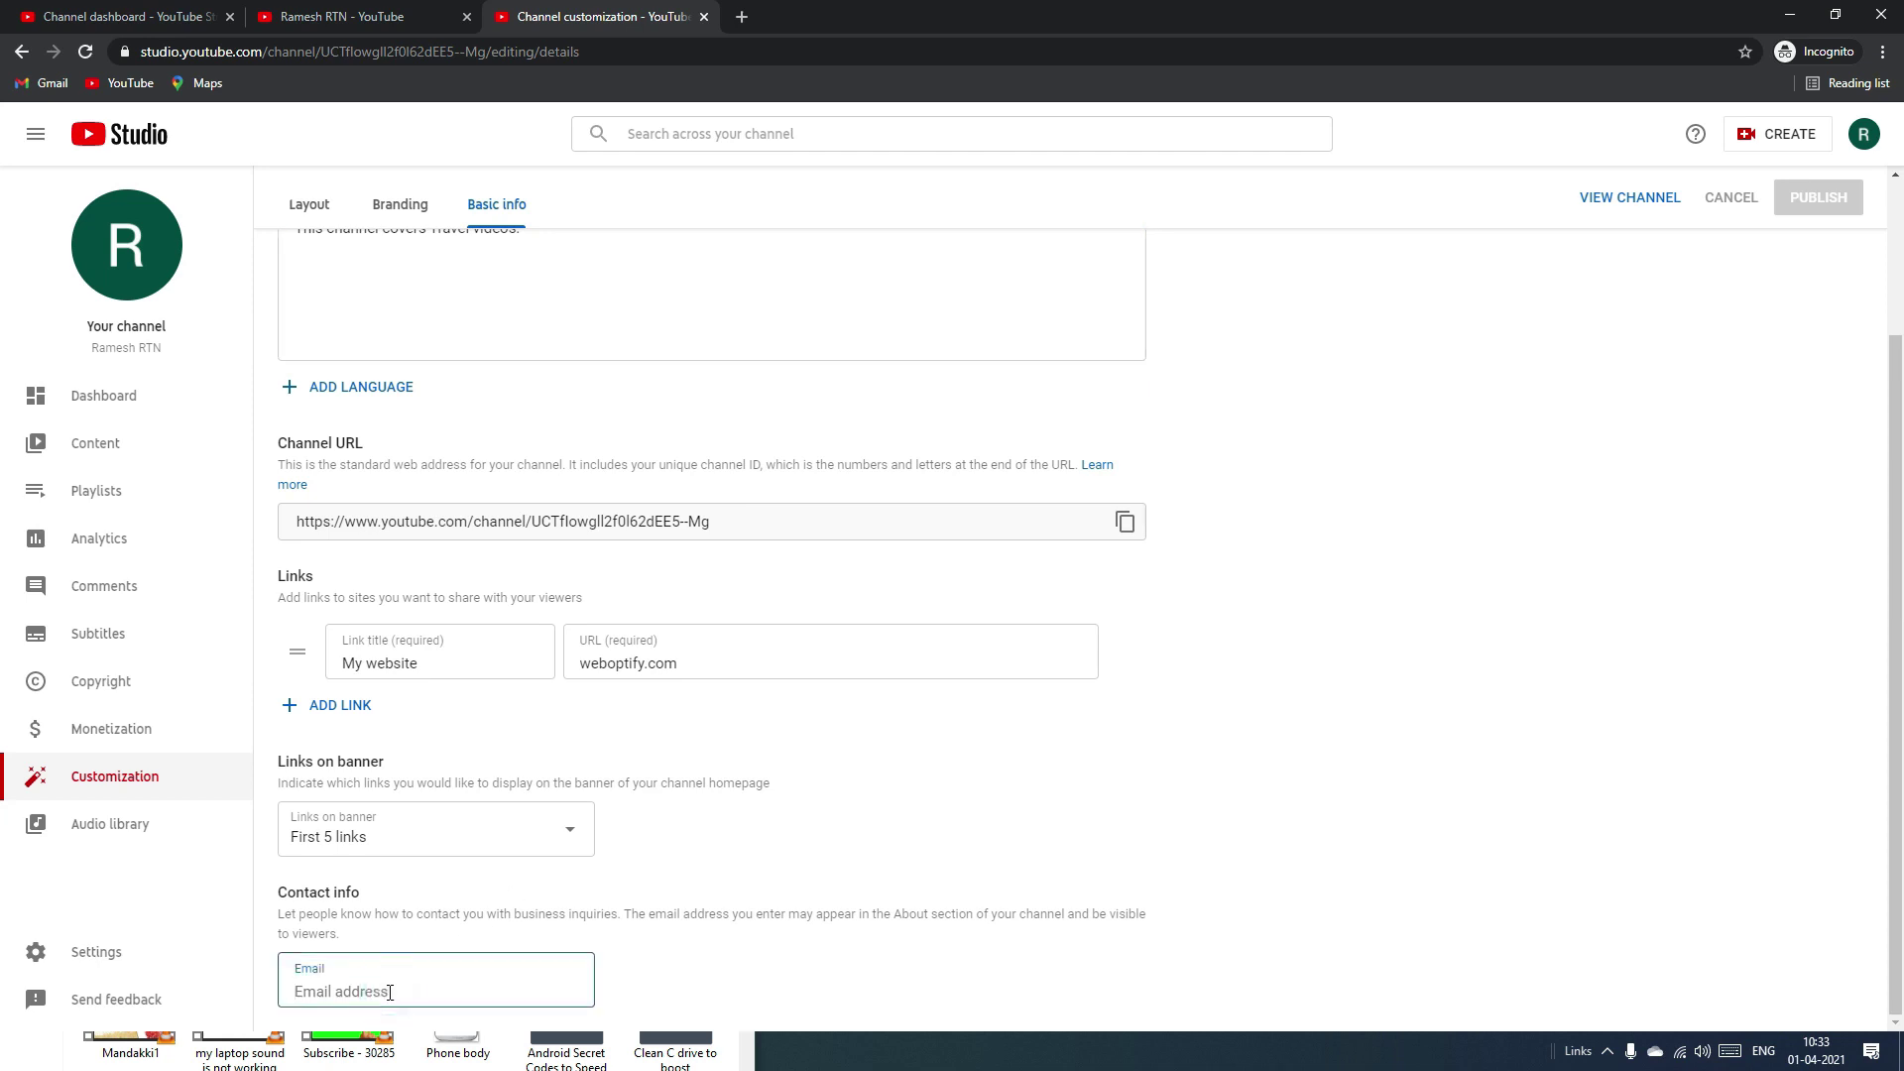
{"action": "left_click", "coordinate": [872, 783]}
{"action": "left_click", "coordinate": [637, 338]}
{"action": "type", "text": "relaxing video"}
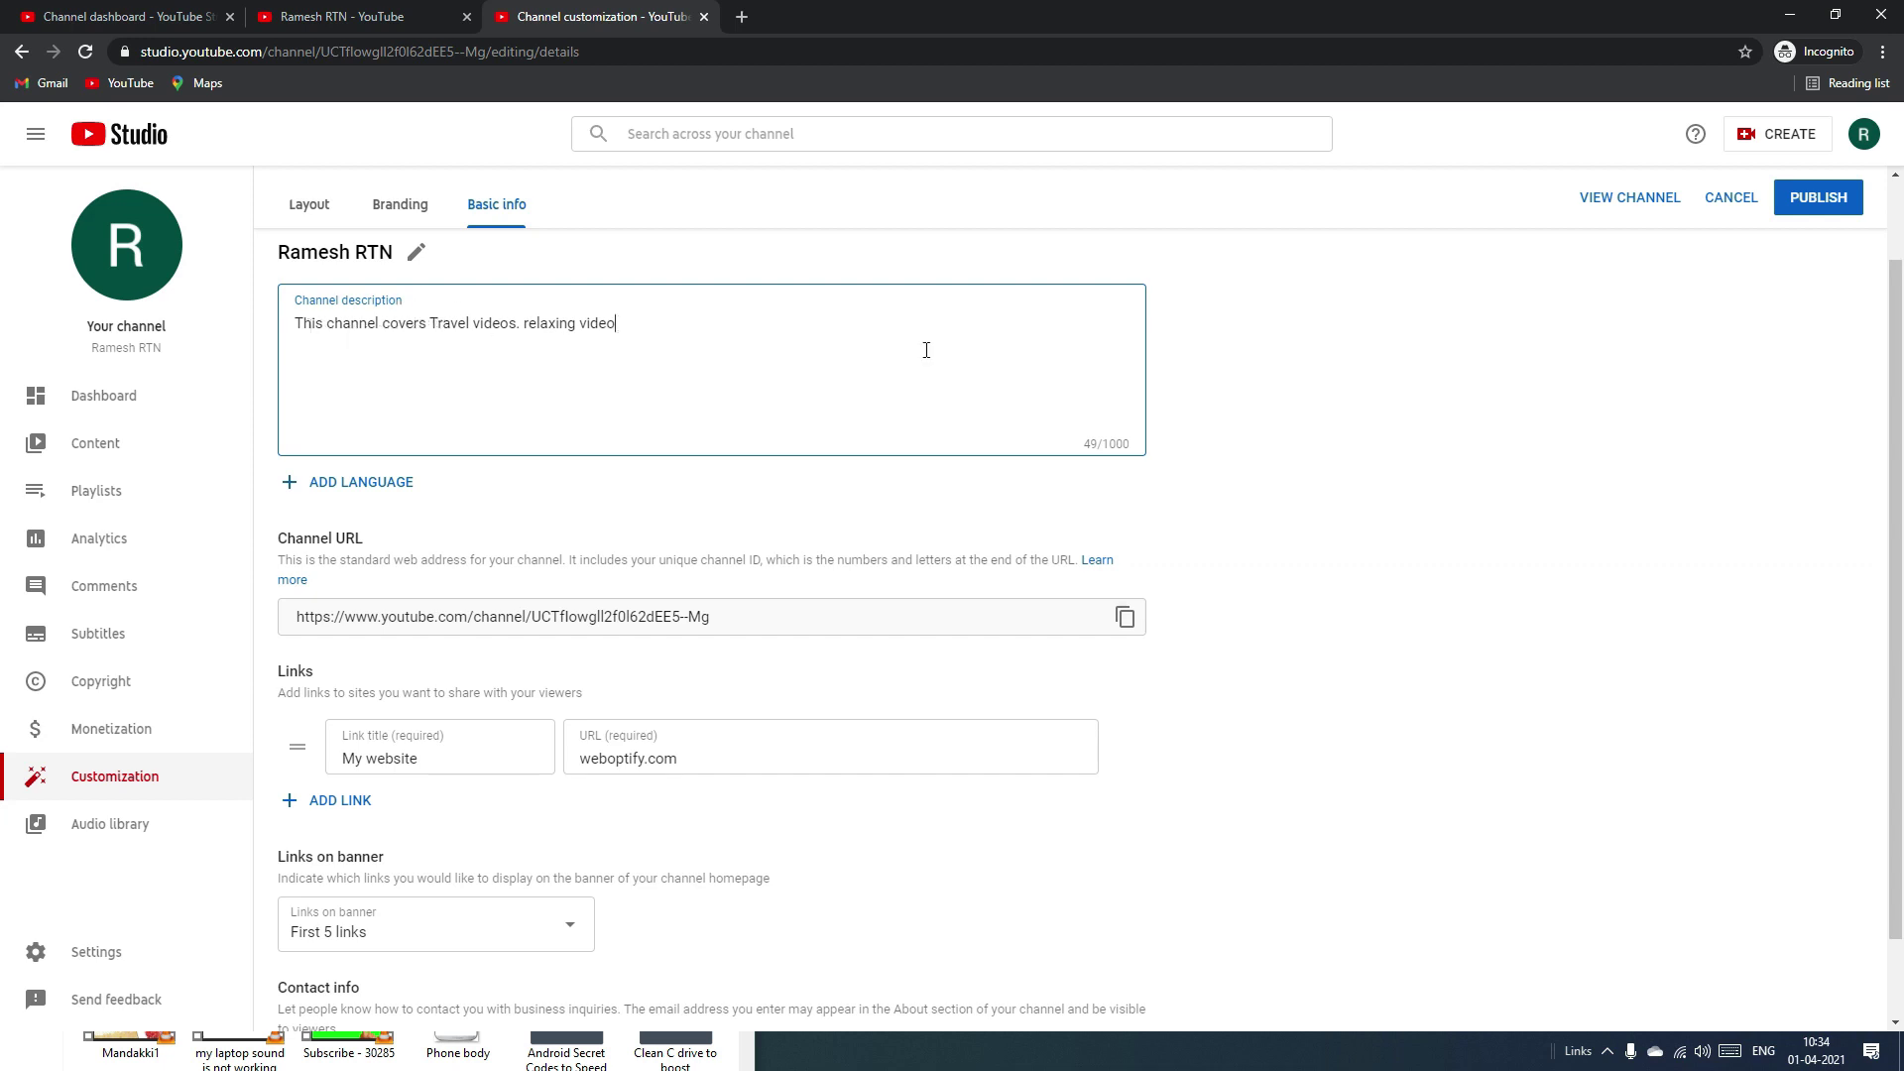
{"action": "scroll", "coordinate": [667, 658], "scroll_direction": "down", "scroll_amount": 1}
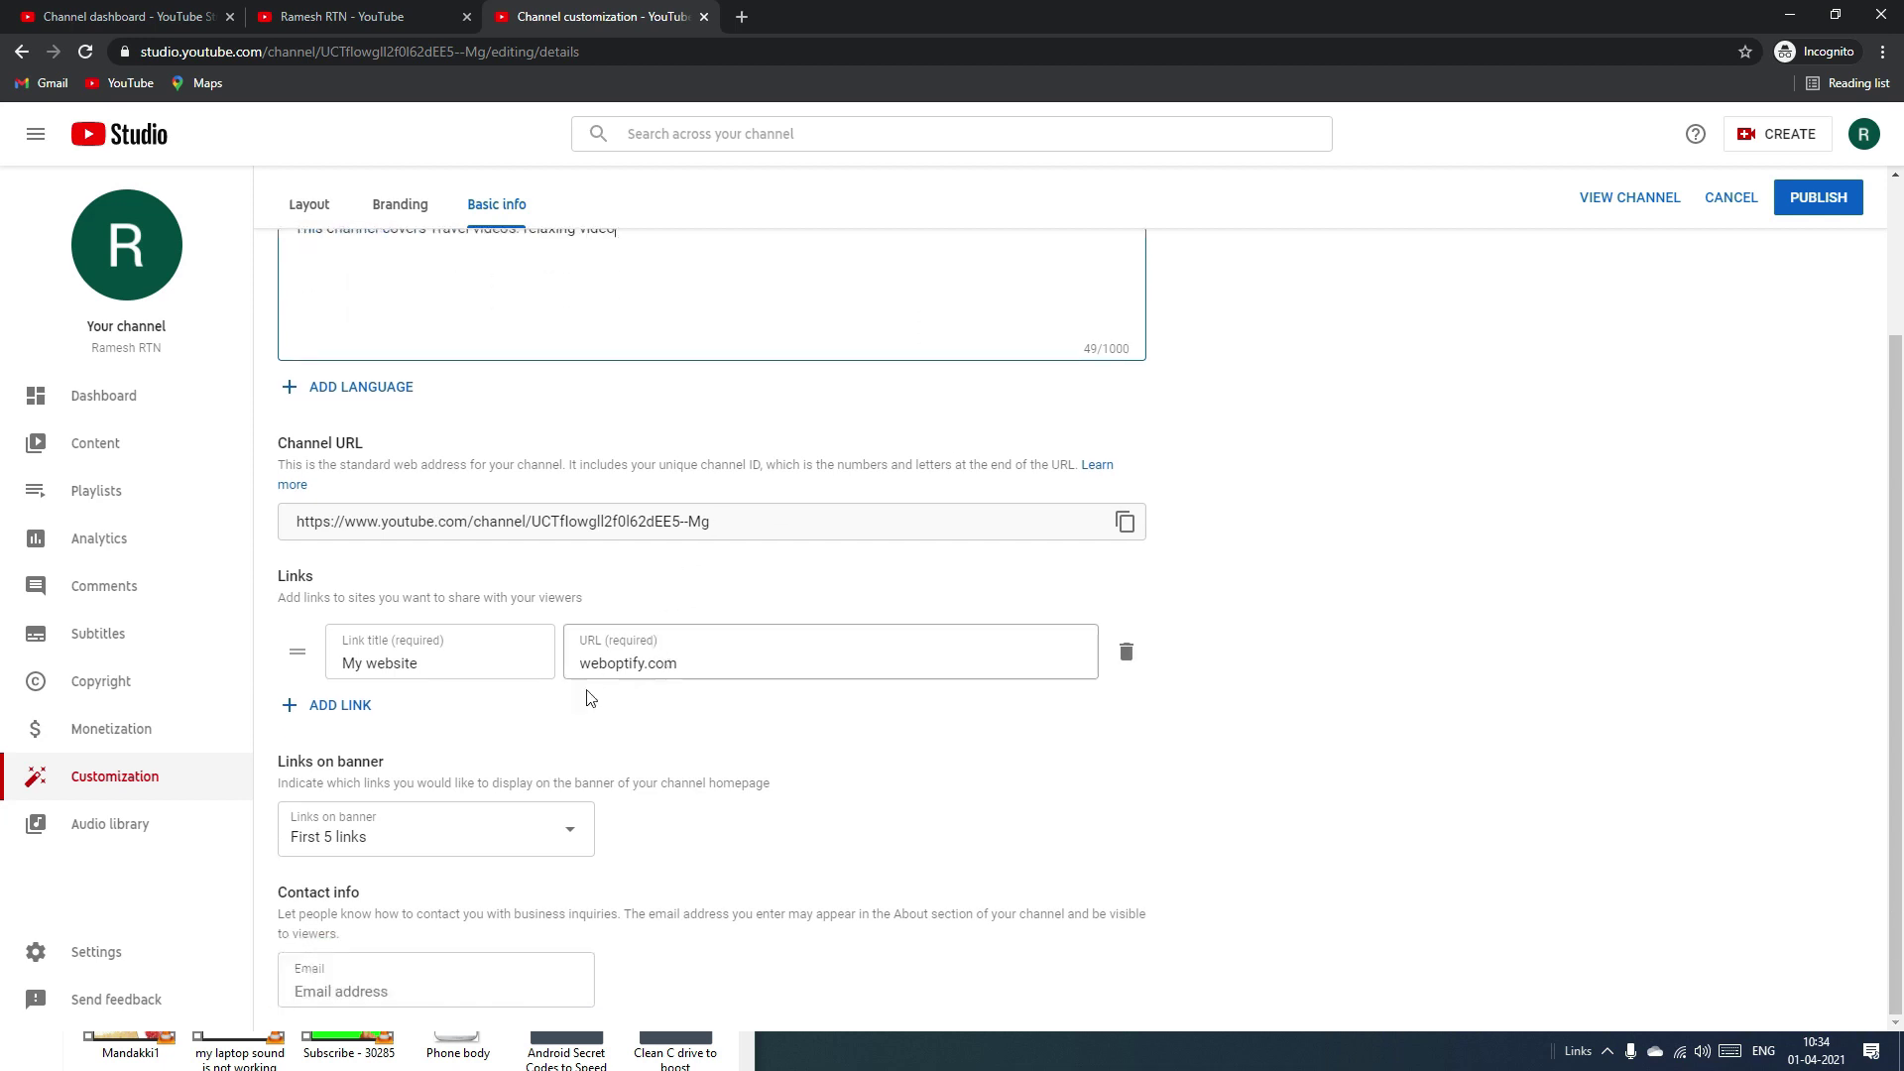
{"action": "scroll", "coordinate": [426, 595], "scroll_direction": "up", "scroll_amount": 2}
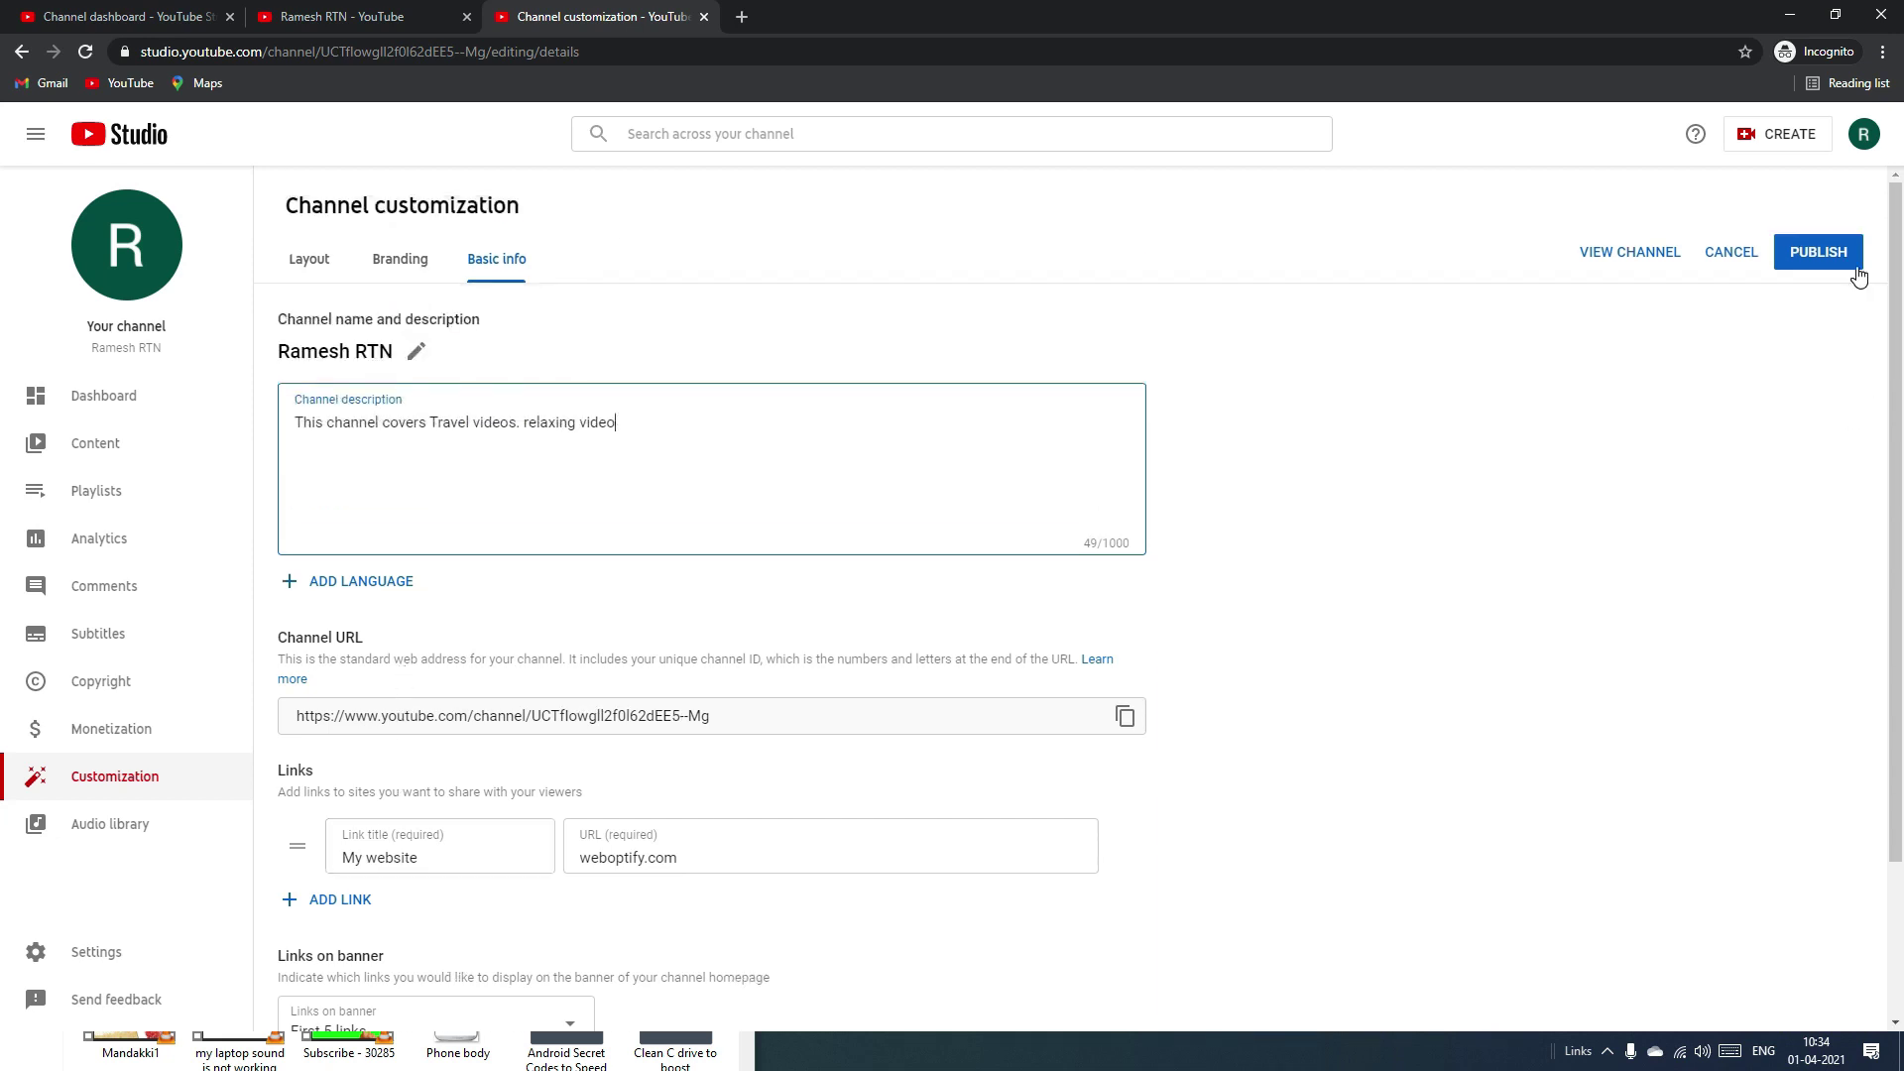
{"action": "left_click", "coordinate": [1821, 260]}
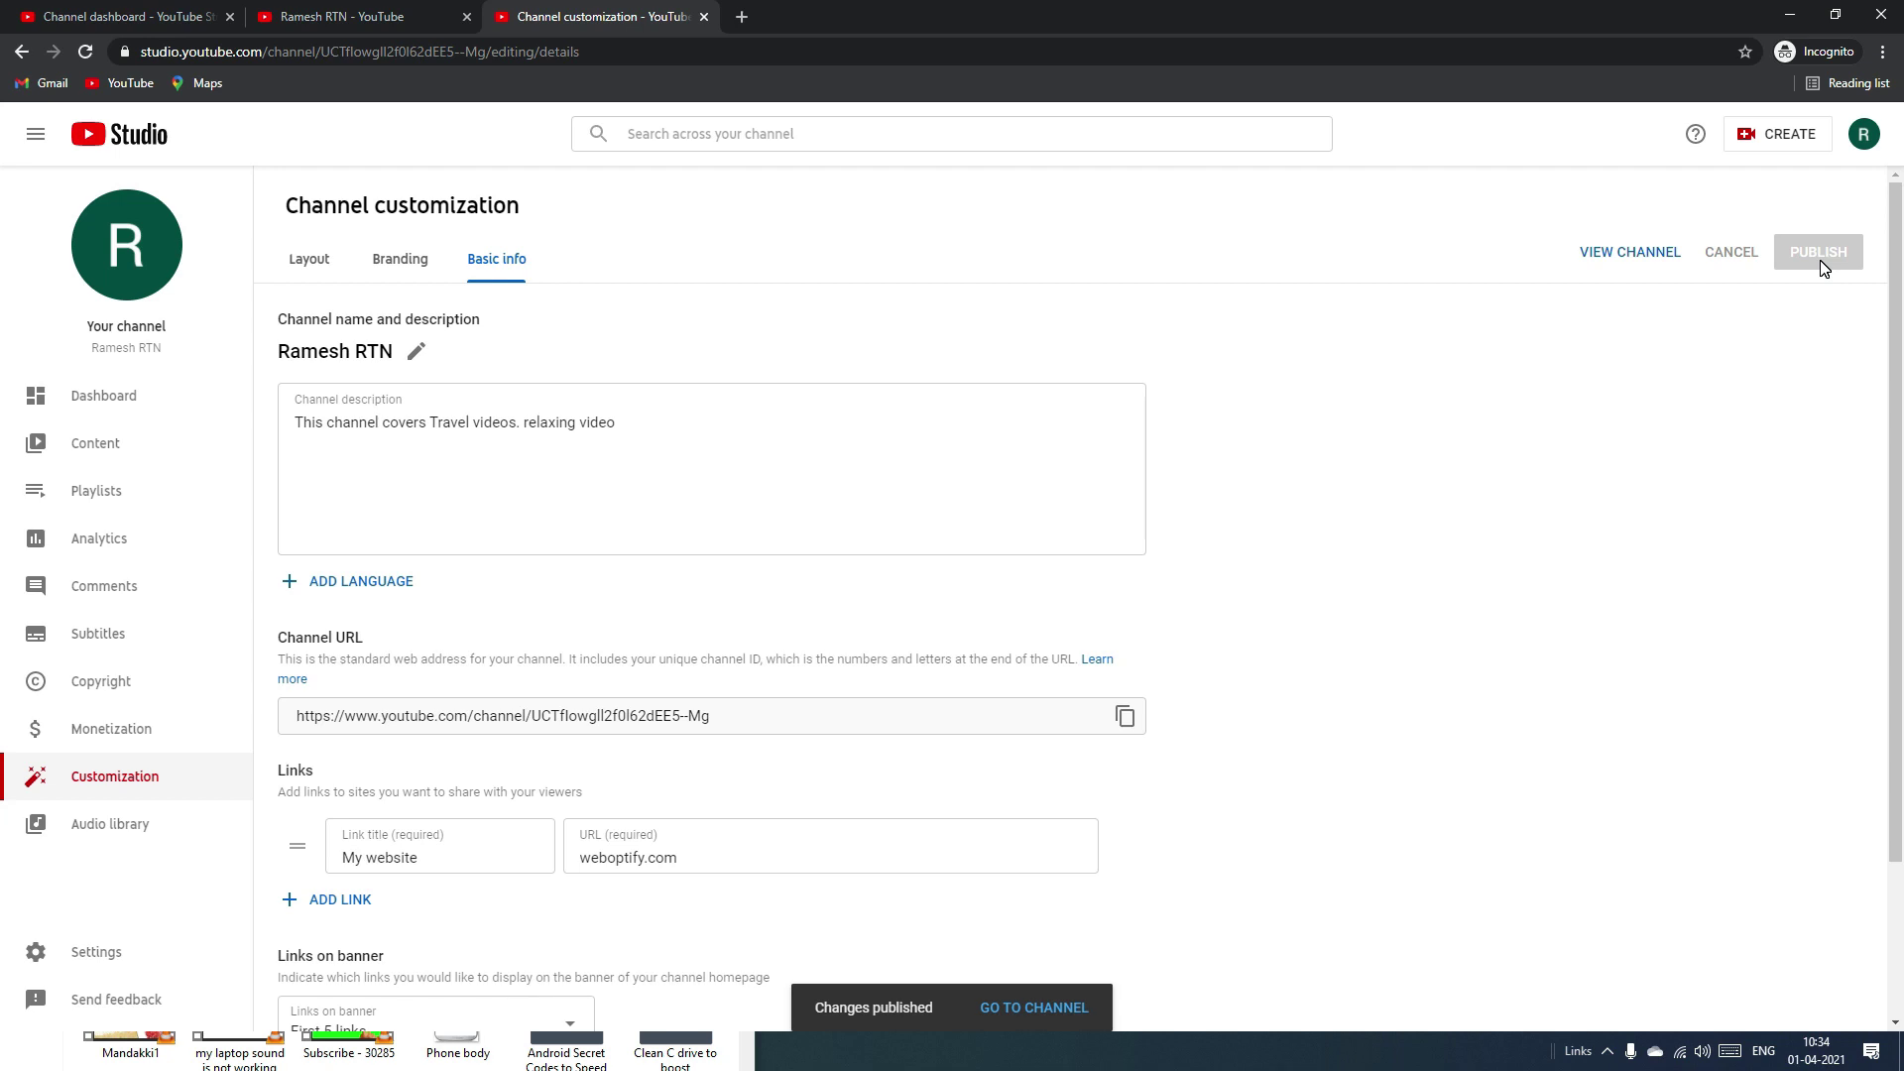
{"action": "left_click", "coordinate": [88, 401]}
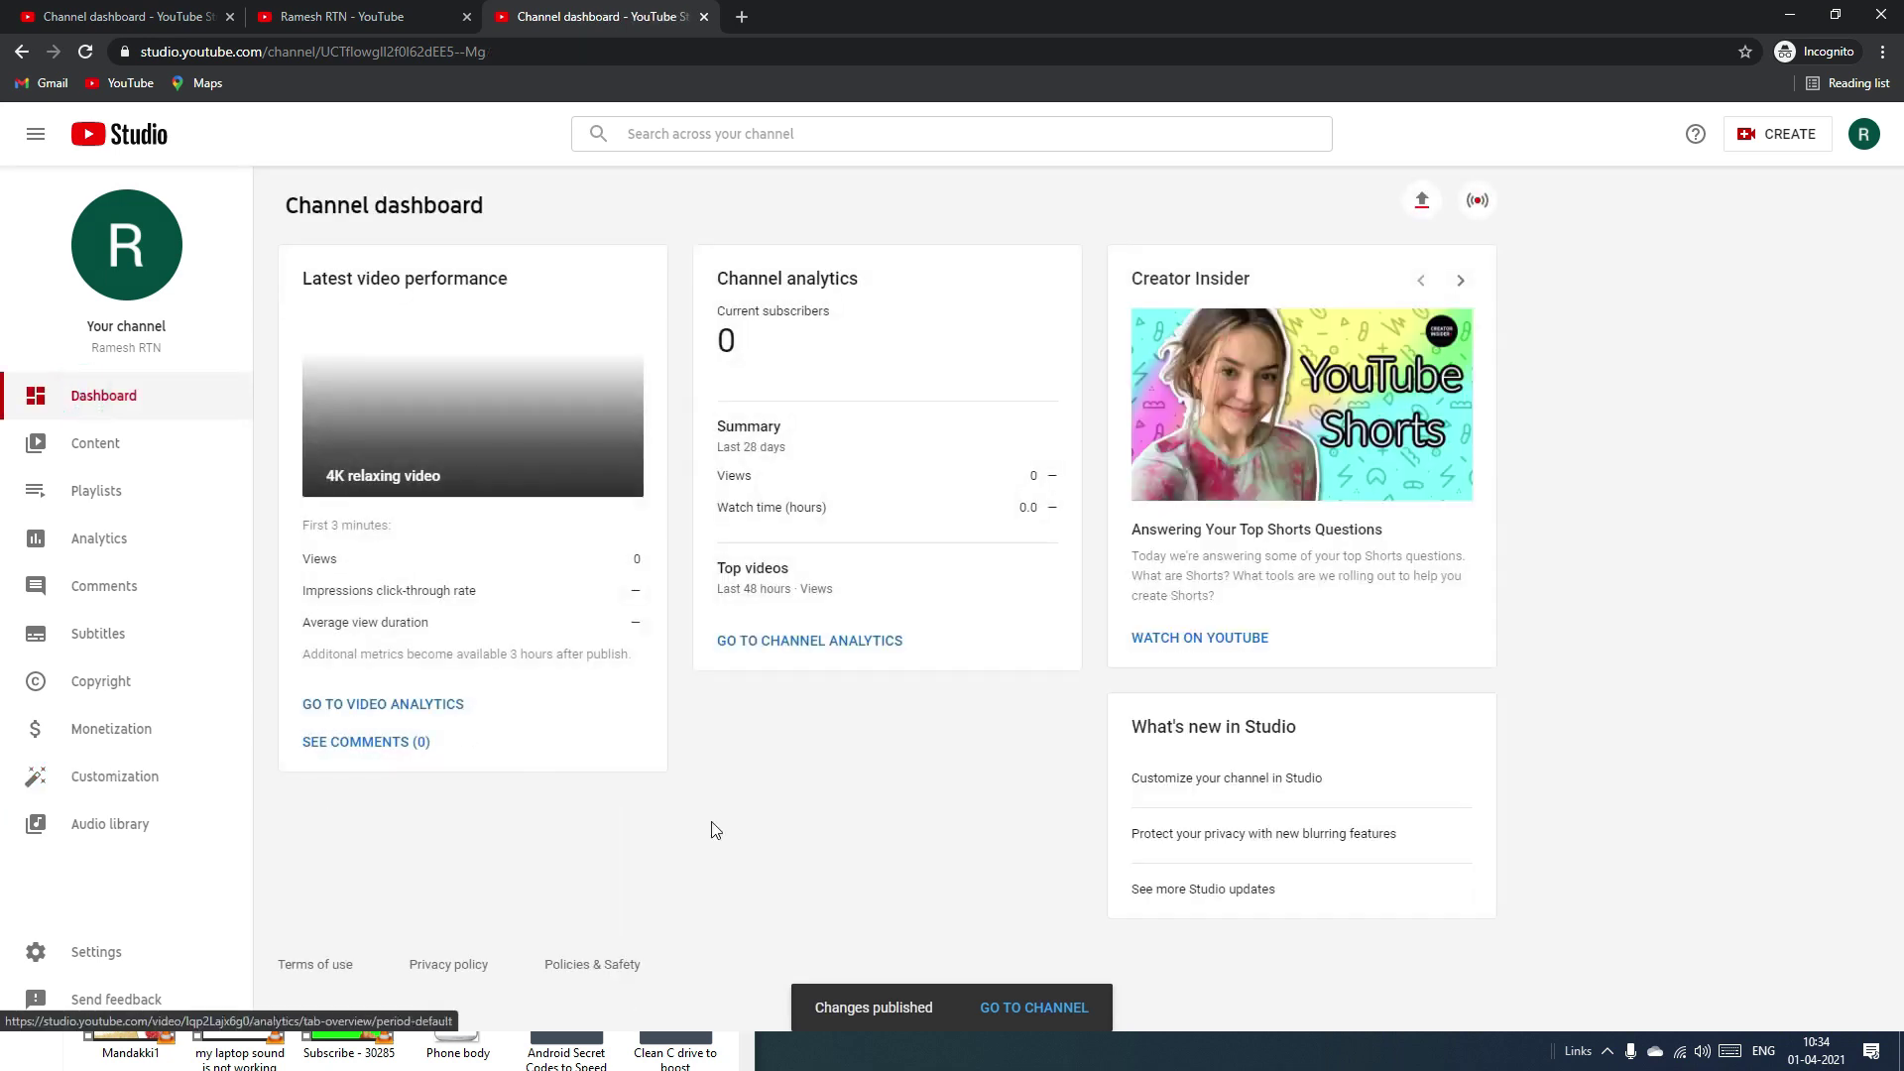
Look at the uploaded video's options menu in Content, then open the Playlists page.
{"action": "left_click", "coordinate": [136, 441]}
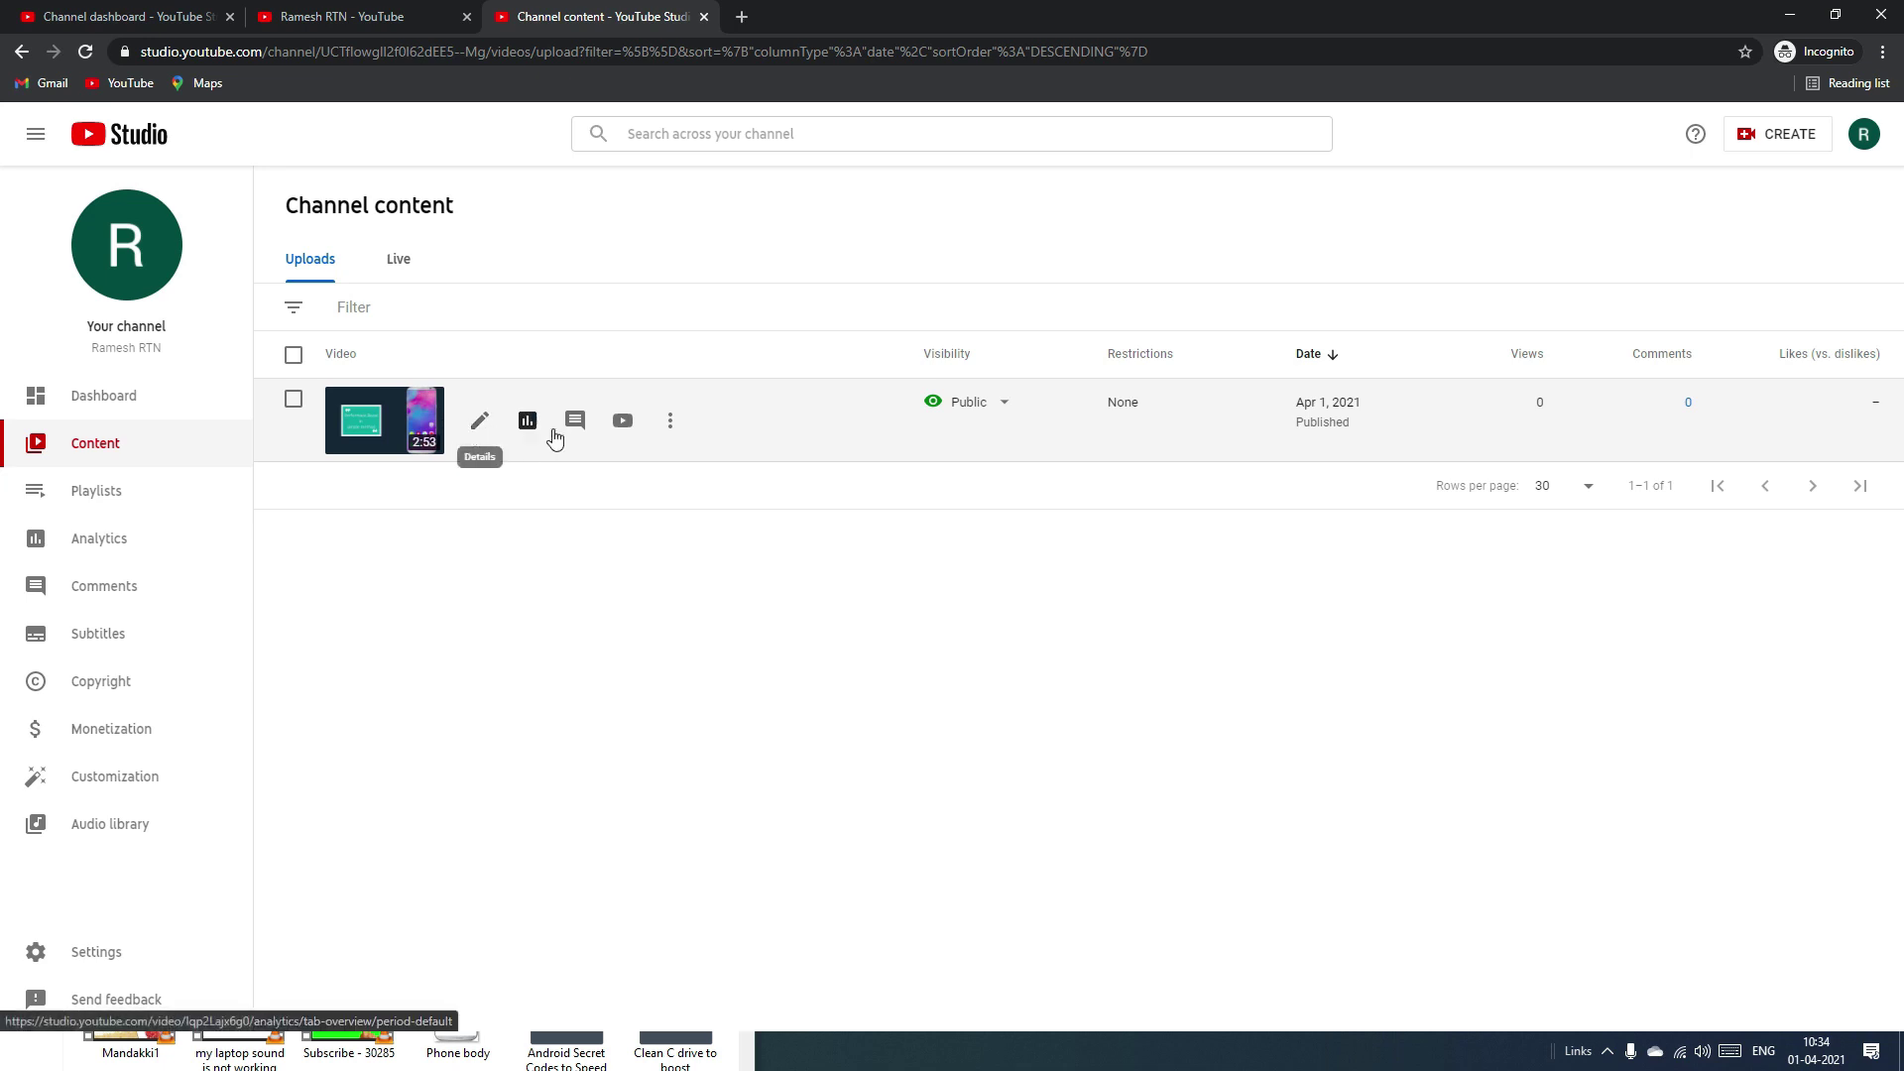
{"action": "left_click", "coordinate": [669, 425]}
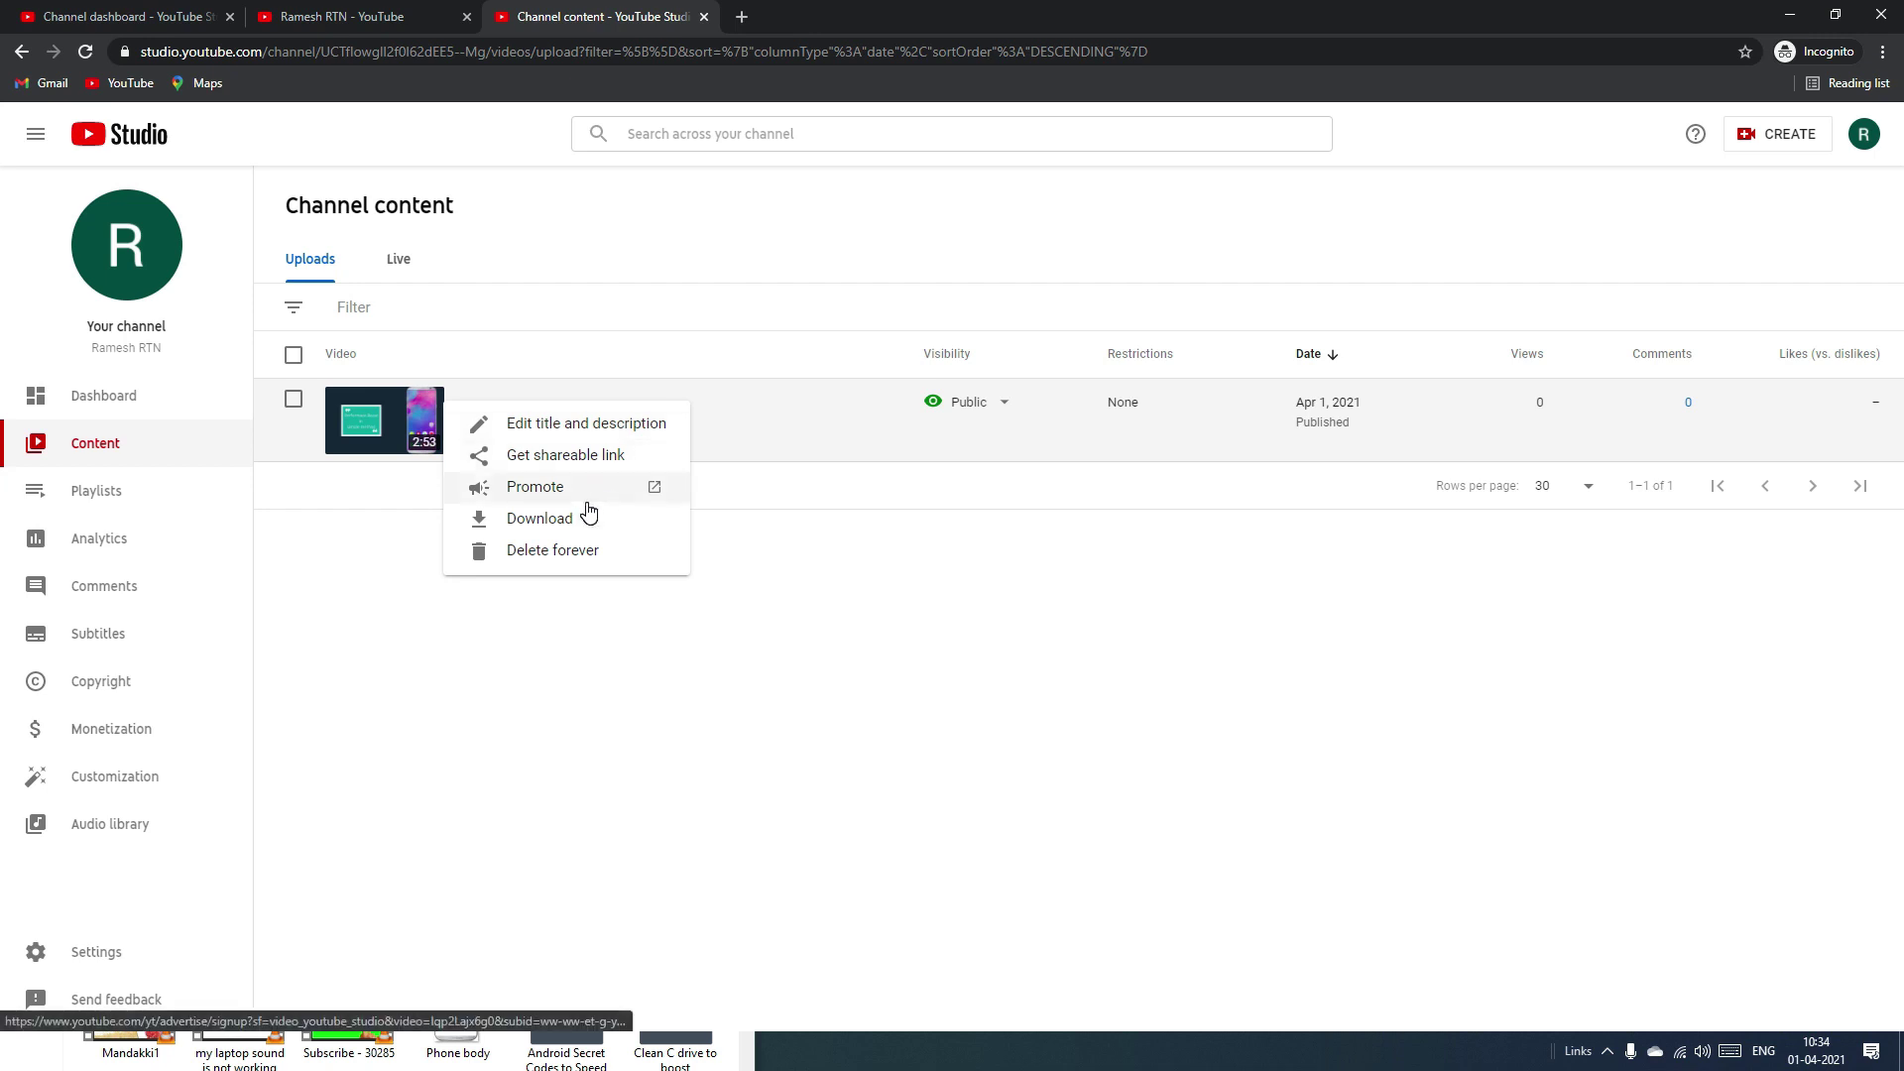
{"action": "left_click", "coordinate": [394, 716]}
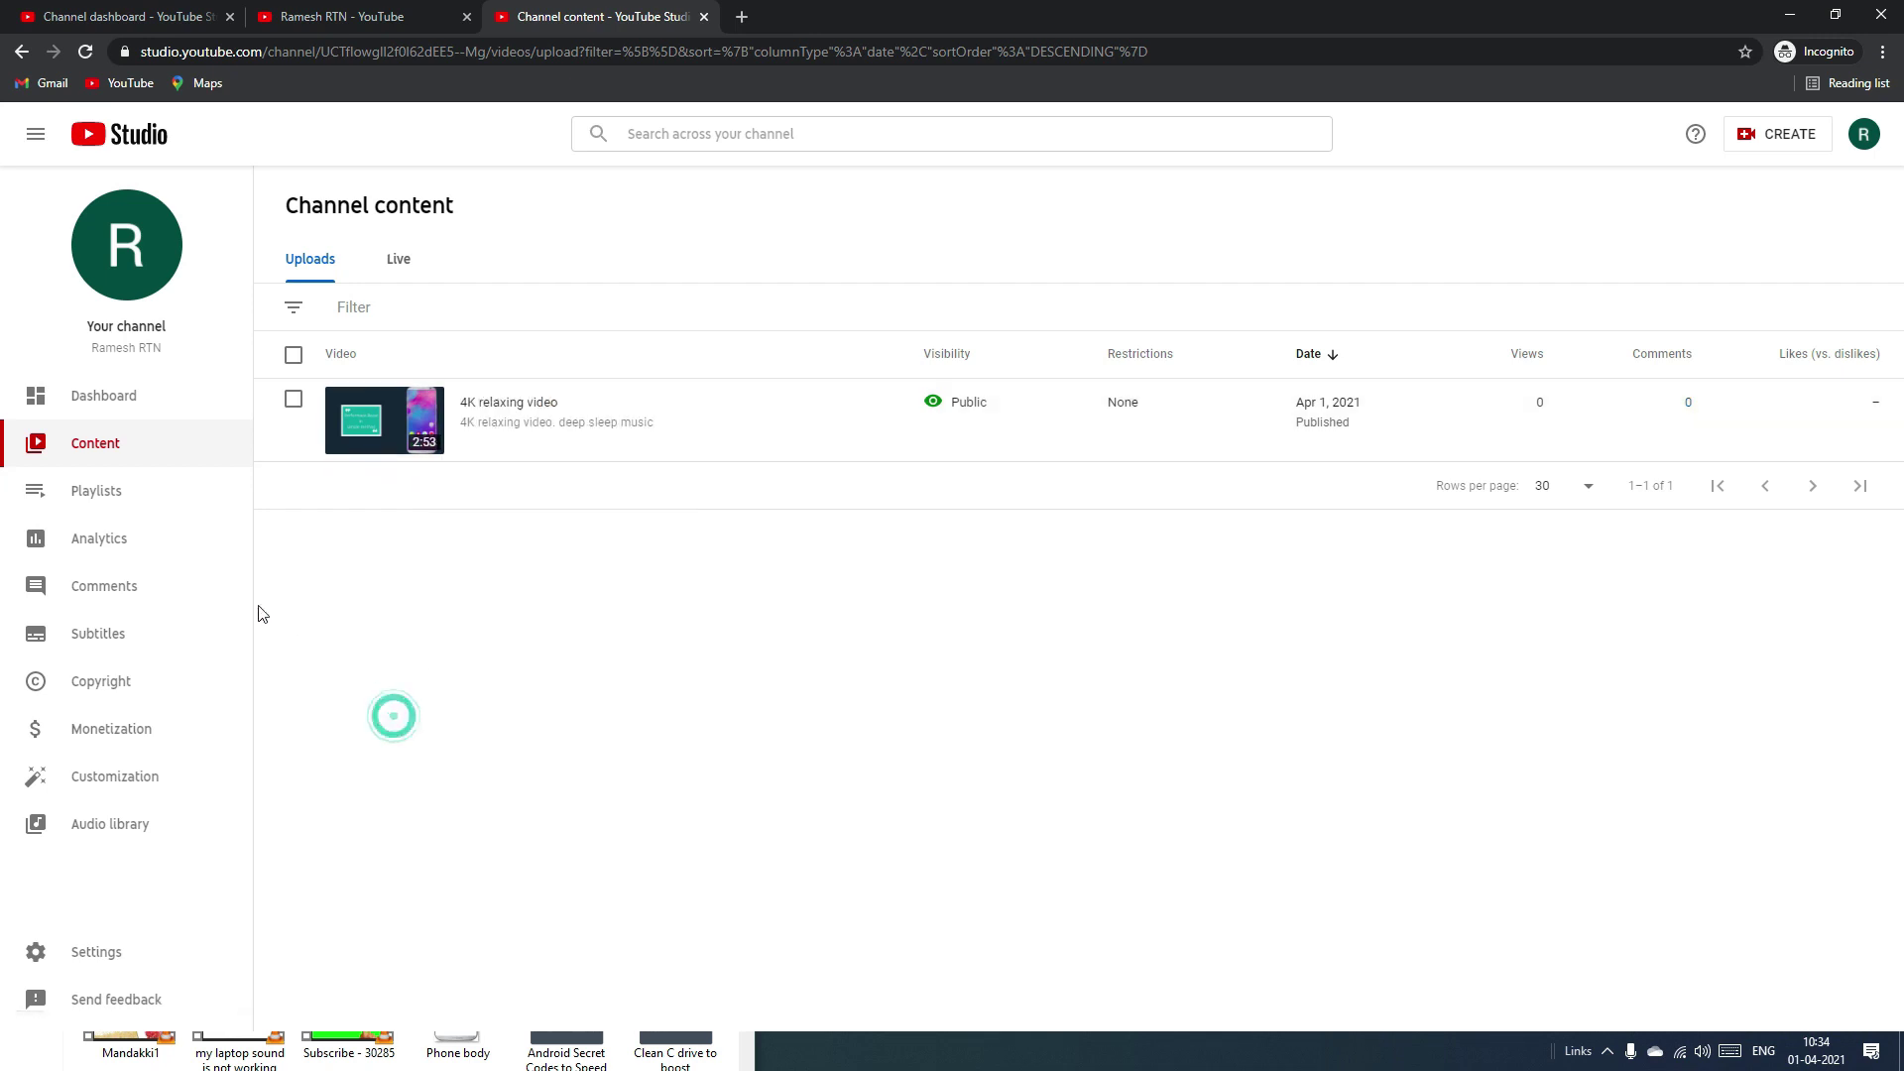
{"action": "left_click", "coordinate": [122, 503]}
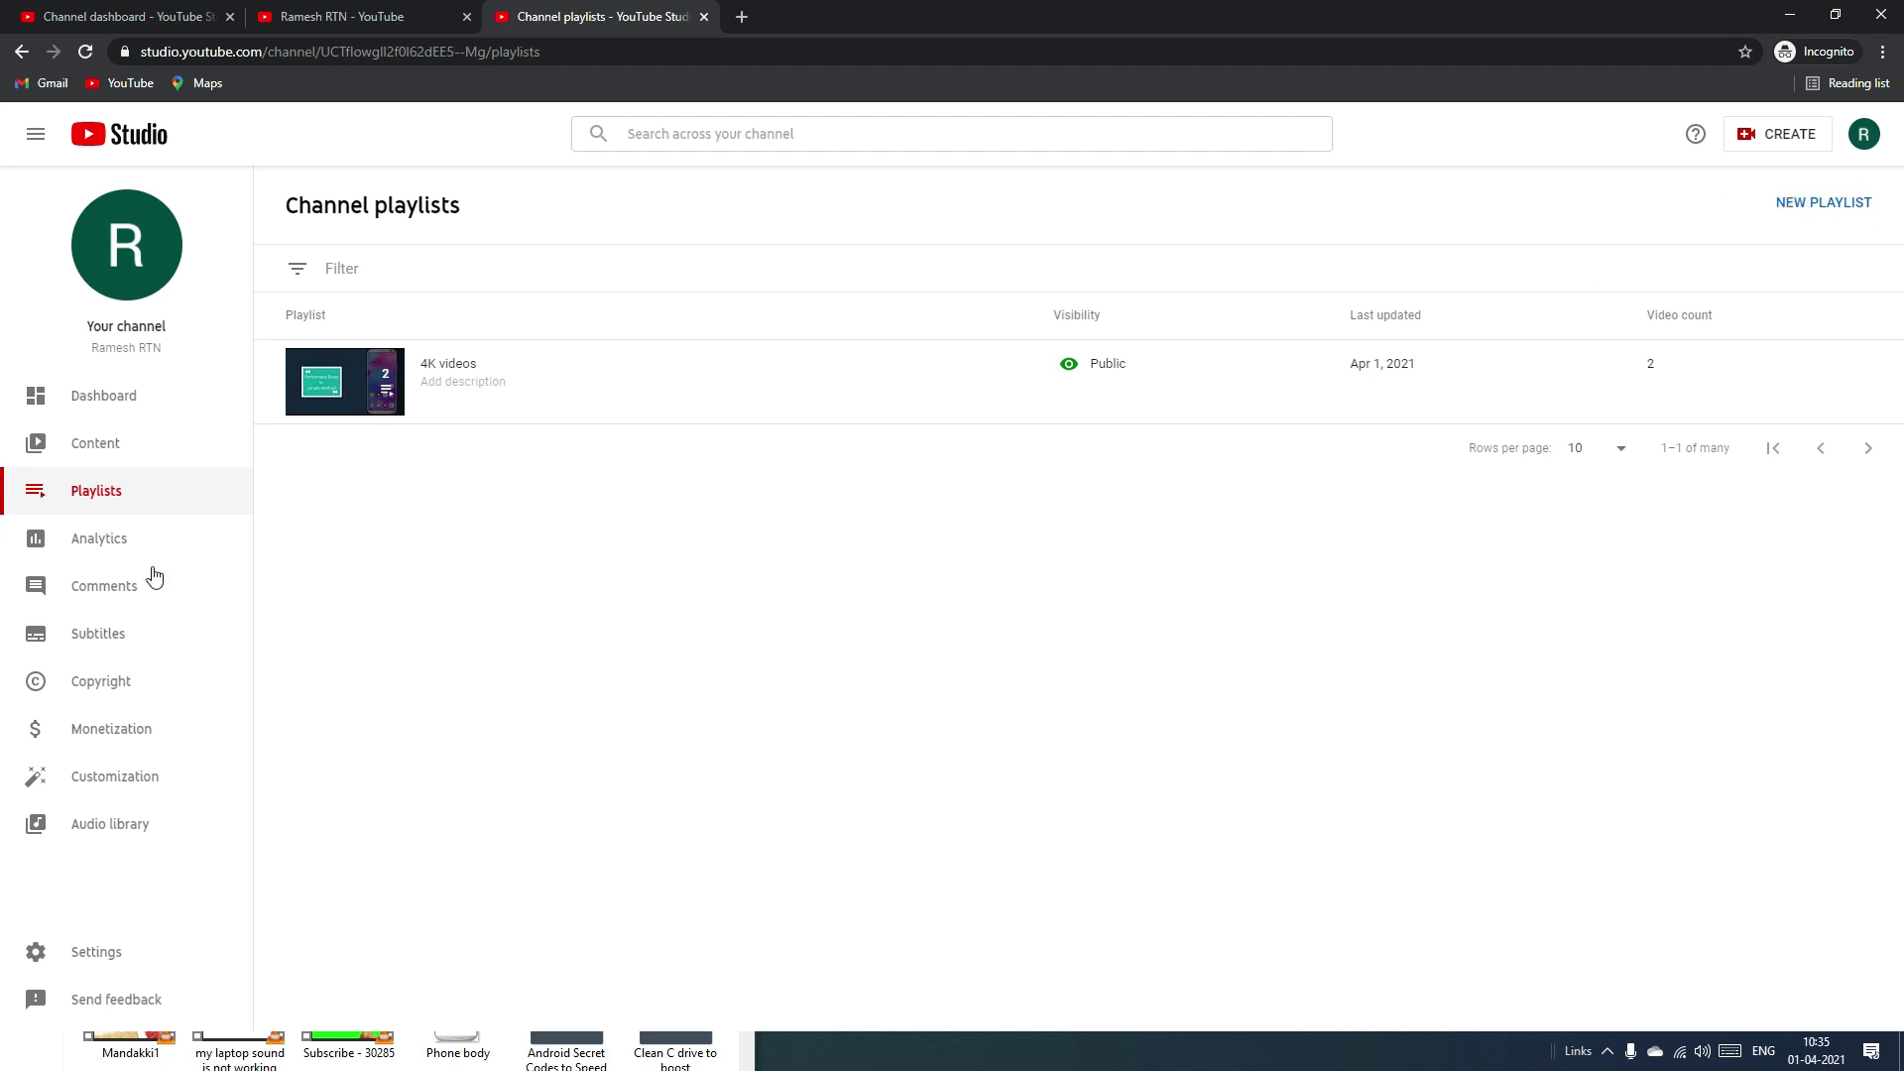
View the channel's Reach, Engagement and Audience analytics reports.
{"action": "left_click", "coordinate": [110, 548]}
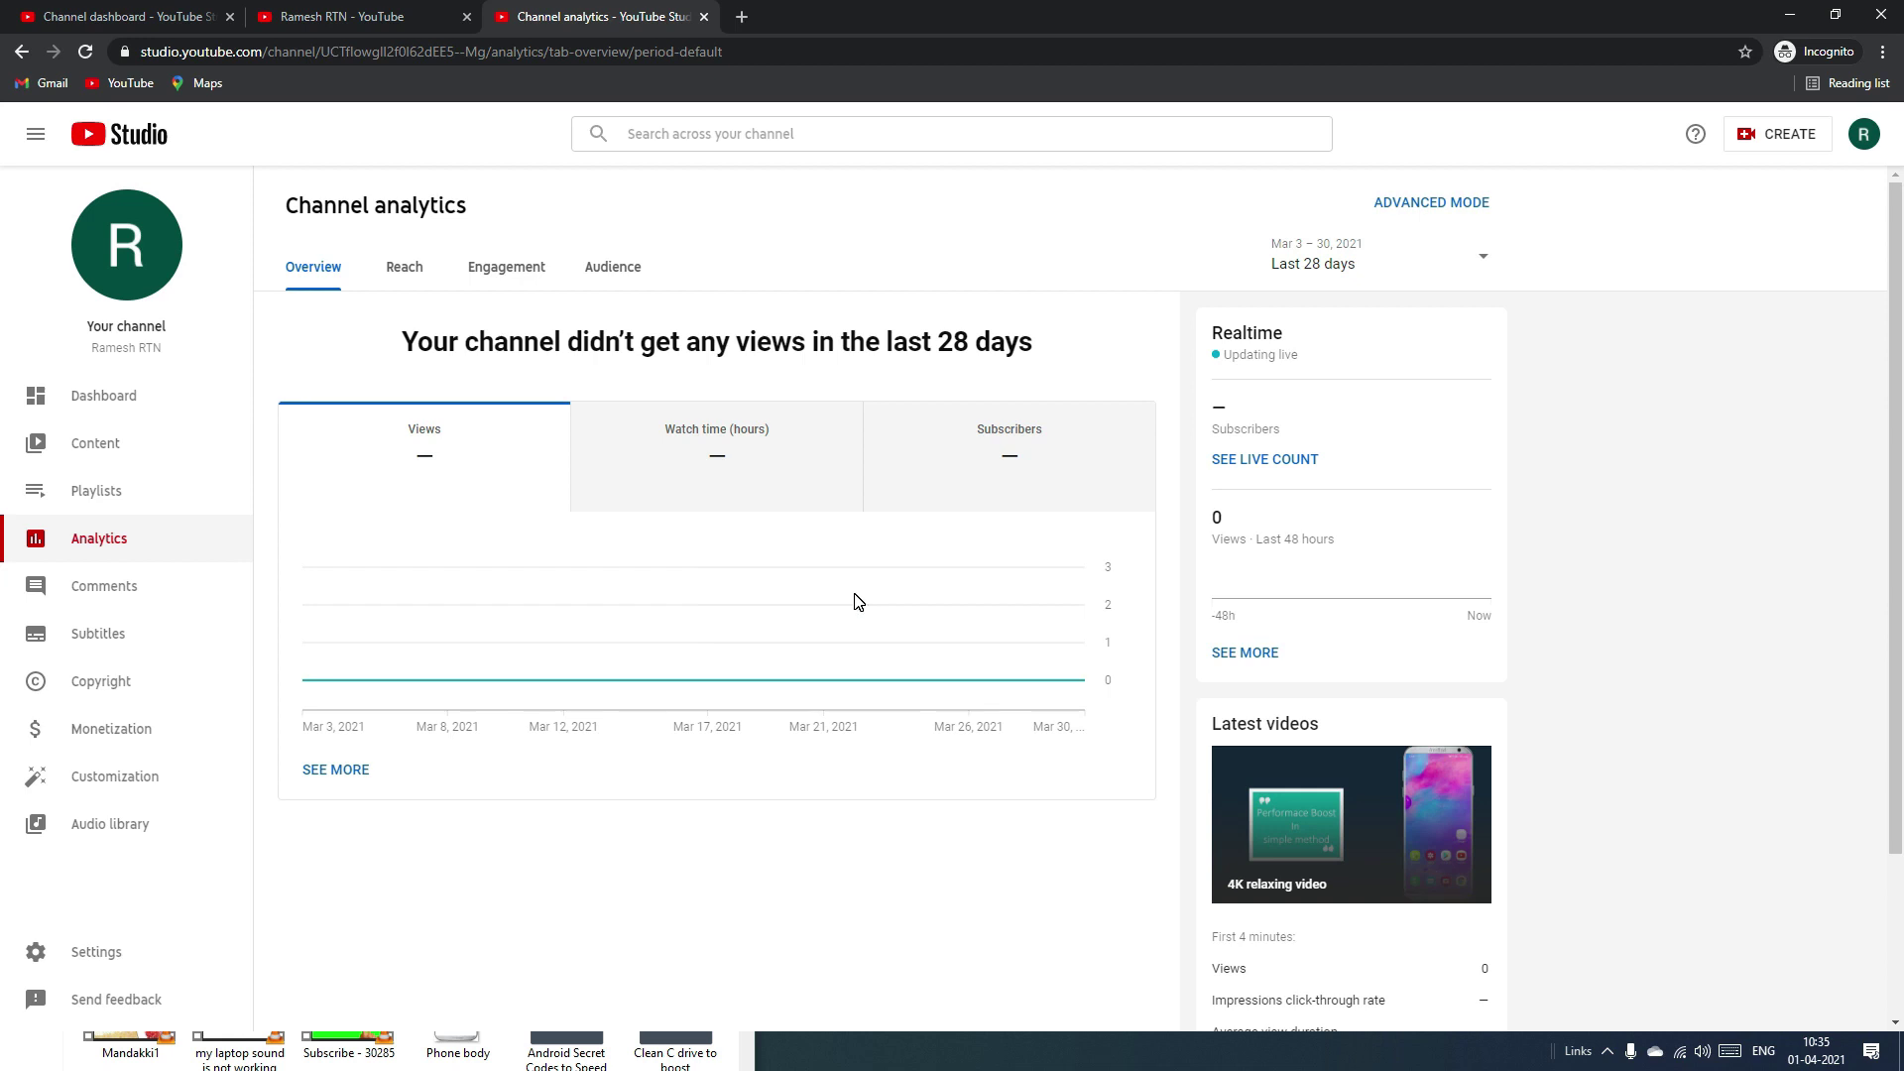
{"action": "left_click", "coordinate": [405, 266]}
{"action": "left_click", "coordinate": [507, 267]}
{"action": "left_click", "coordinate": [613, 267]}
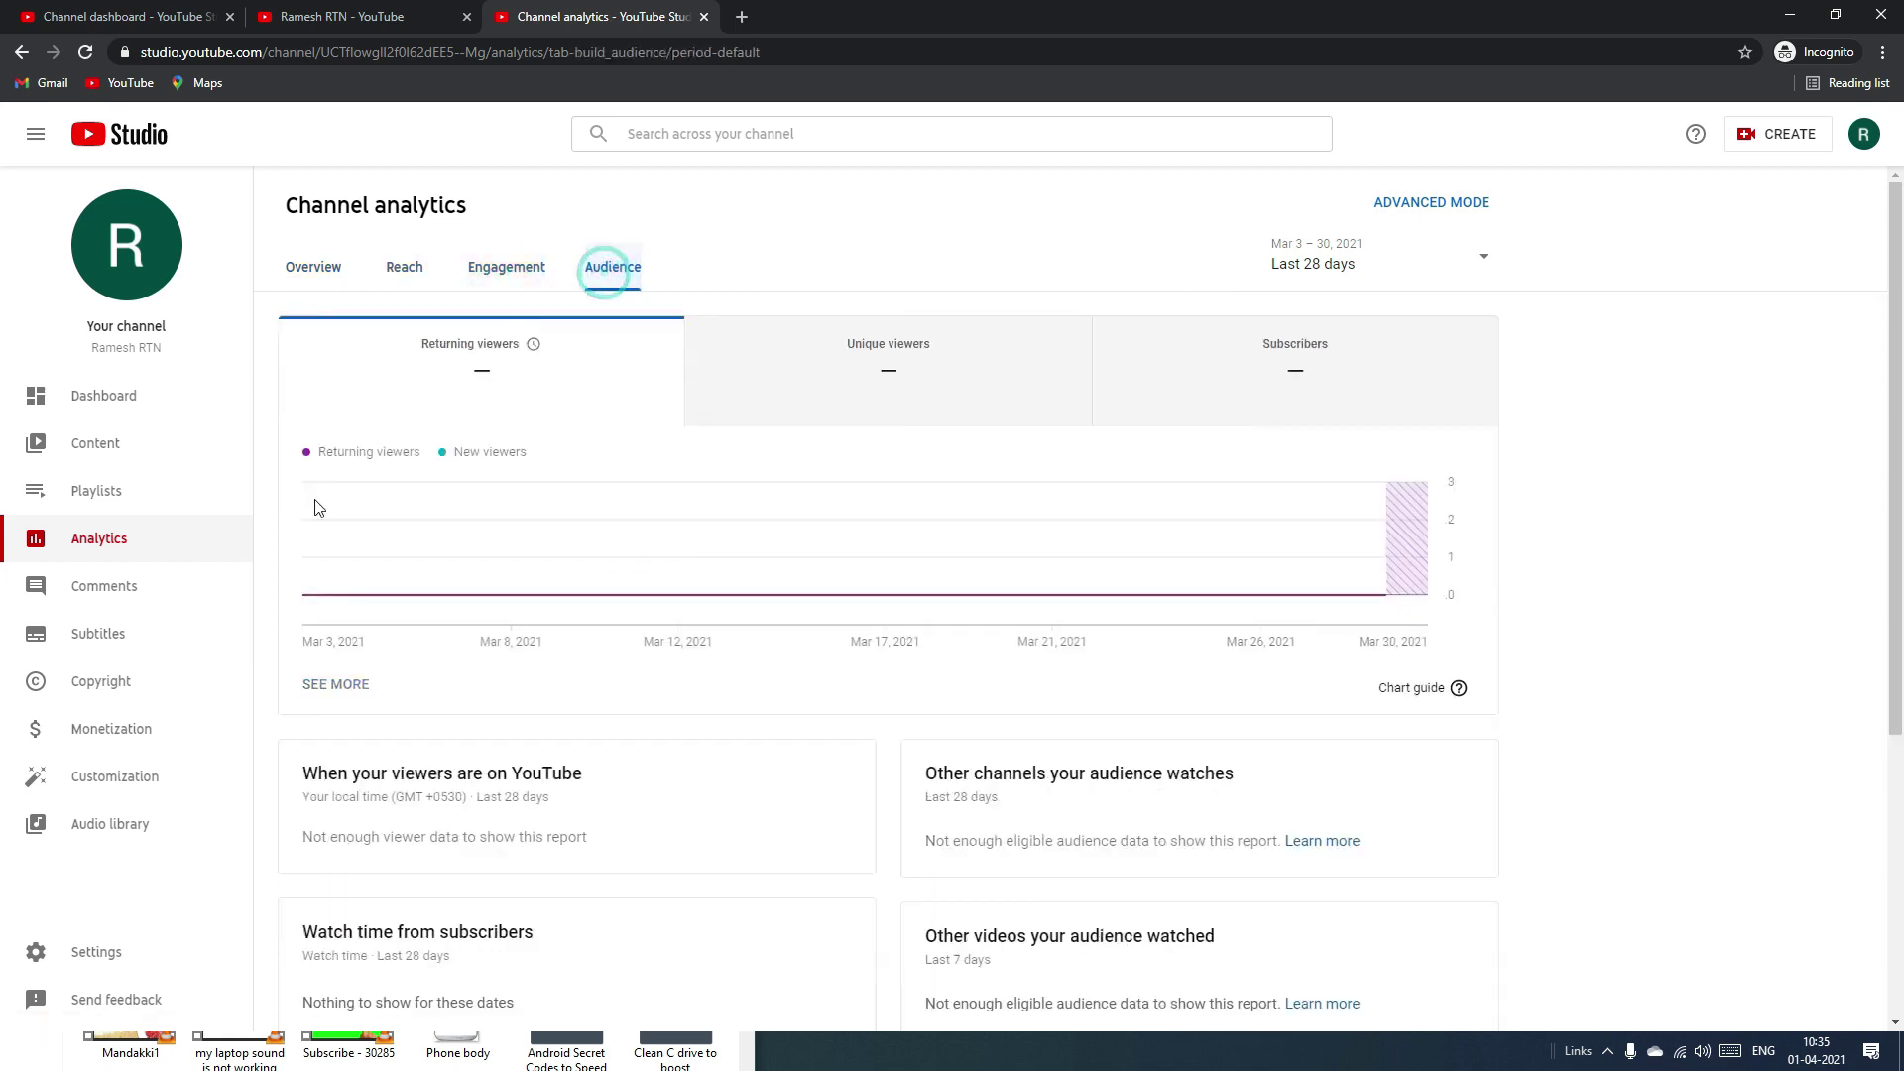
Open the Comments page and dismiss the spam and filtering notices.
{"action": "left_click", "coordinate": [143, 603]}
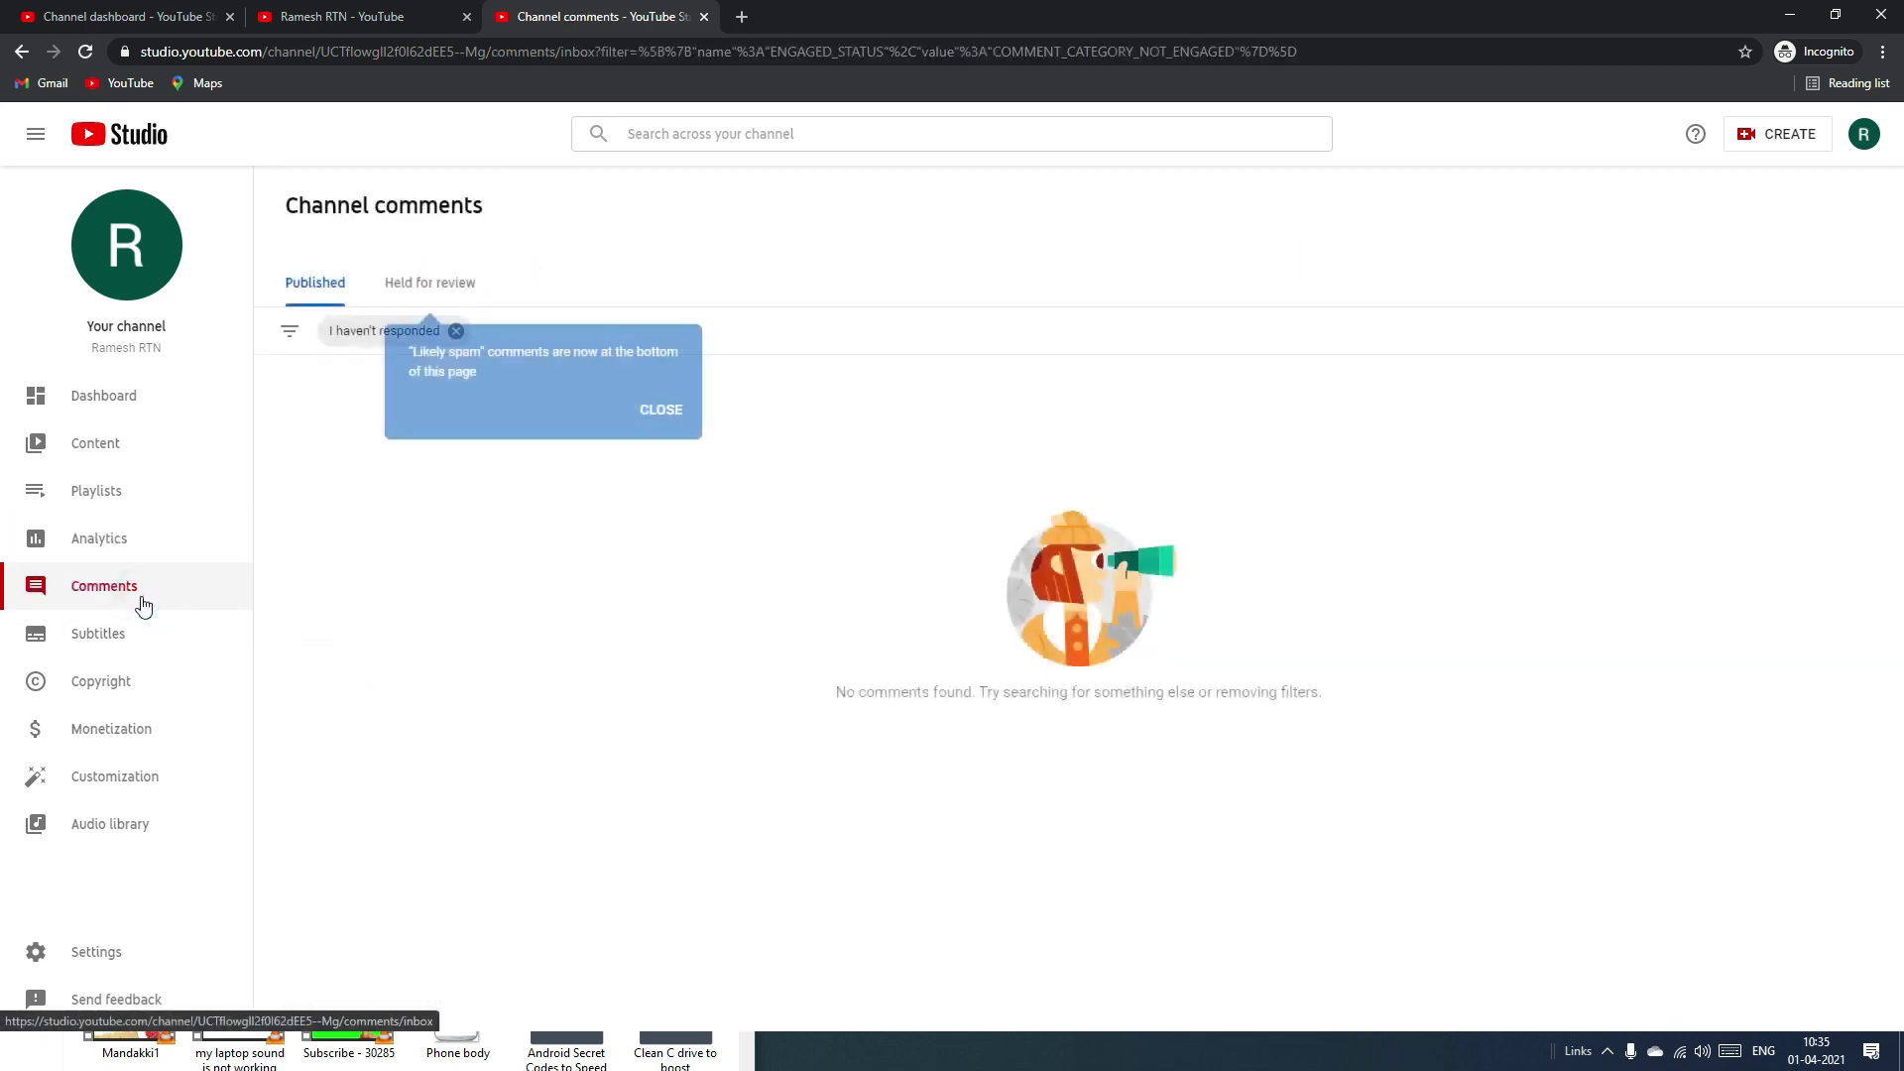
{"action": "left_click", "coordinate": [655, 411]}
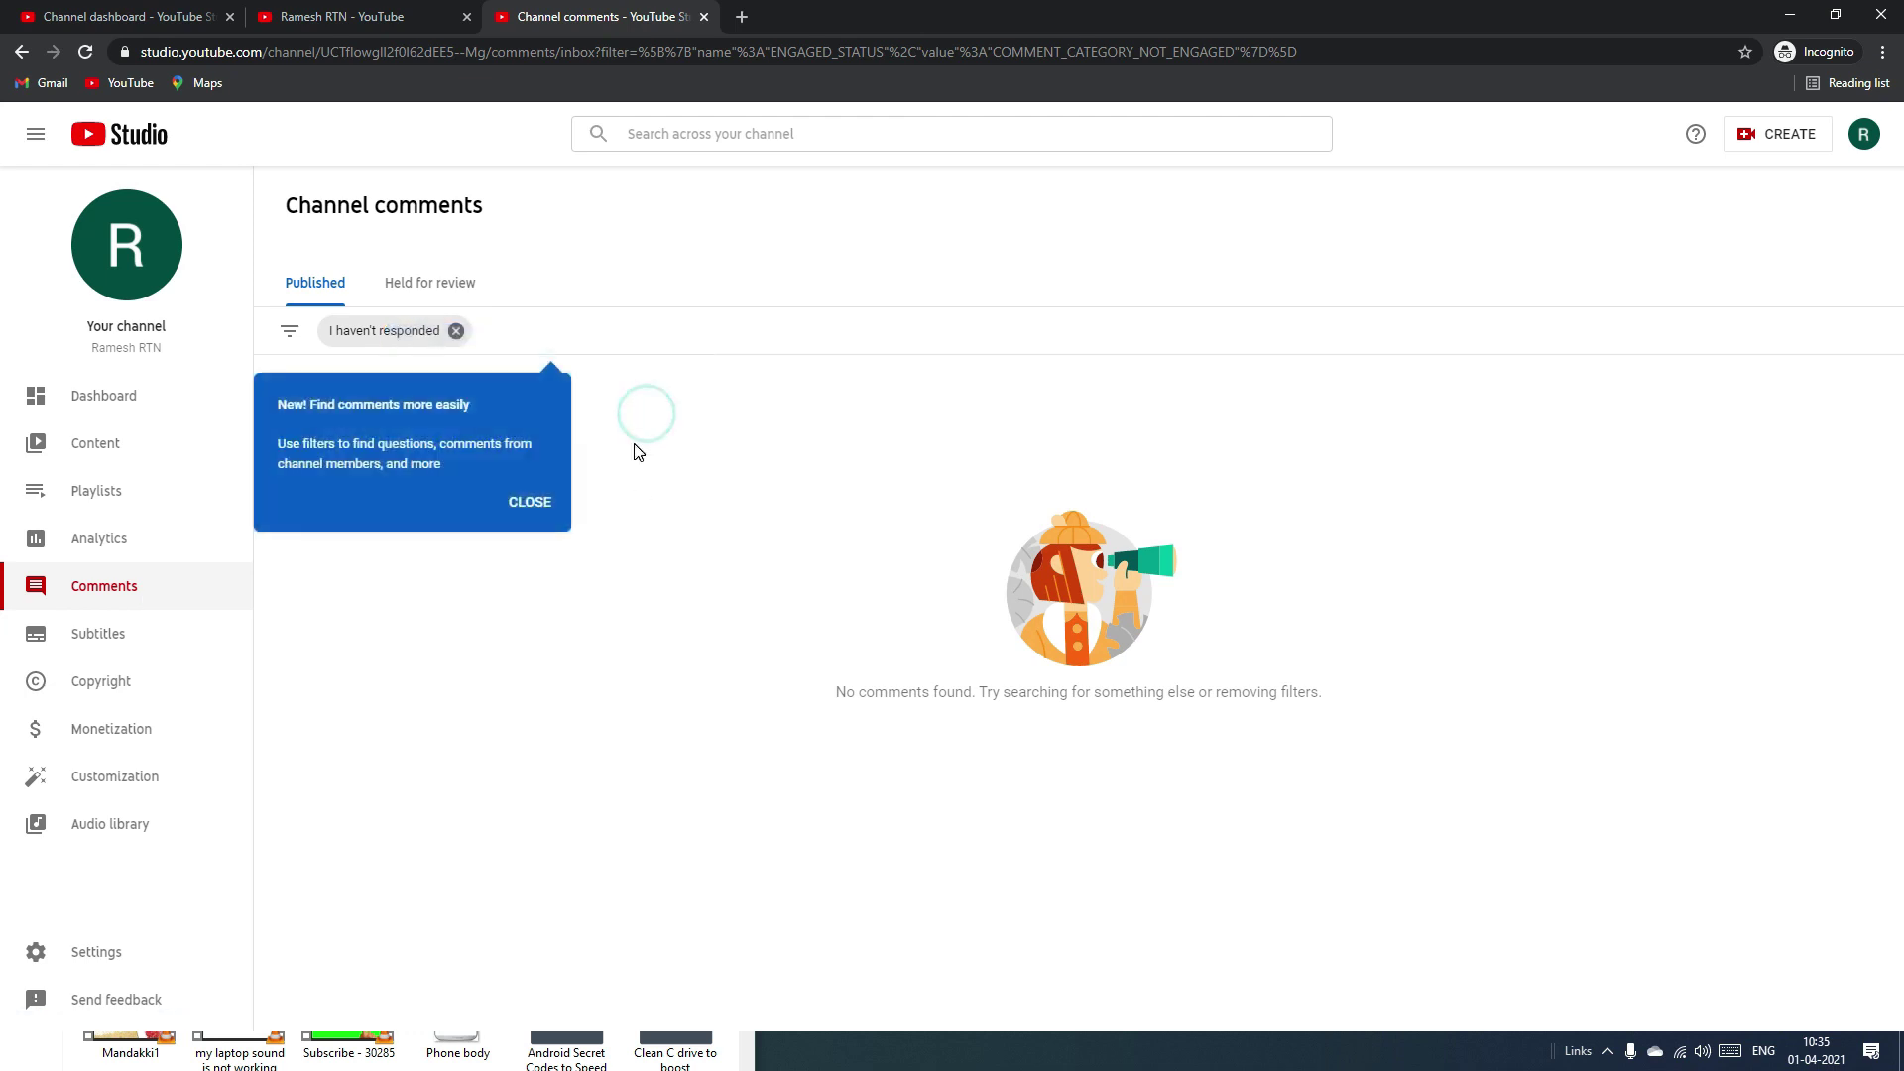
{"action": "left_click", "coordinate": [527, 505]}
Check the 4K relaxing video's subtitle languages, then open the Copyright page.
{"action": "left_click", "coordinate": [127, 640]}
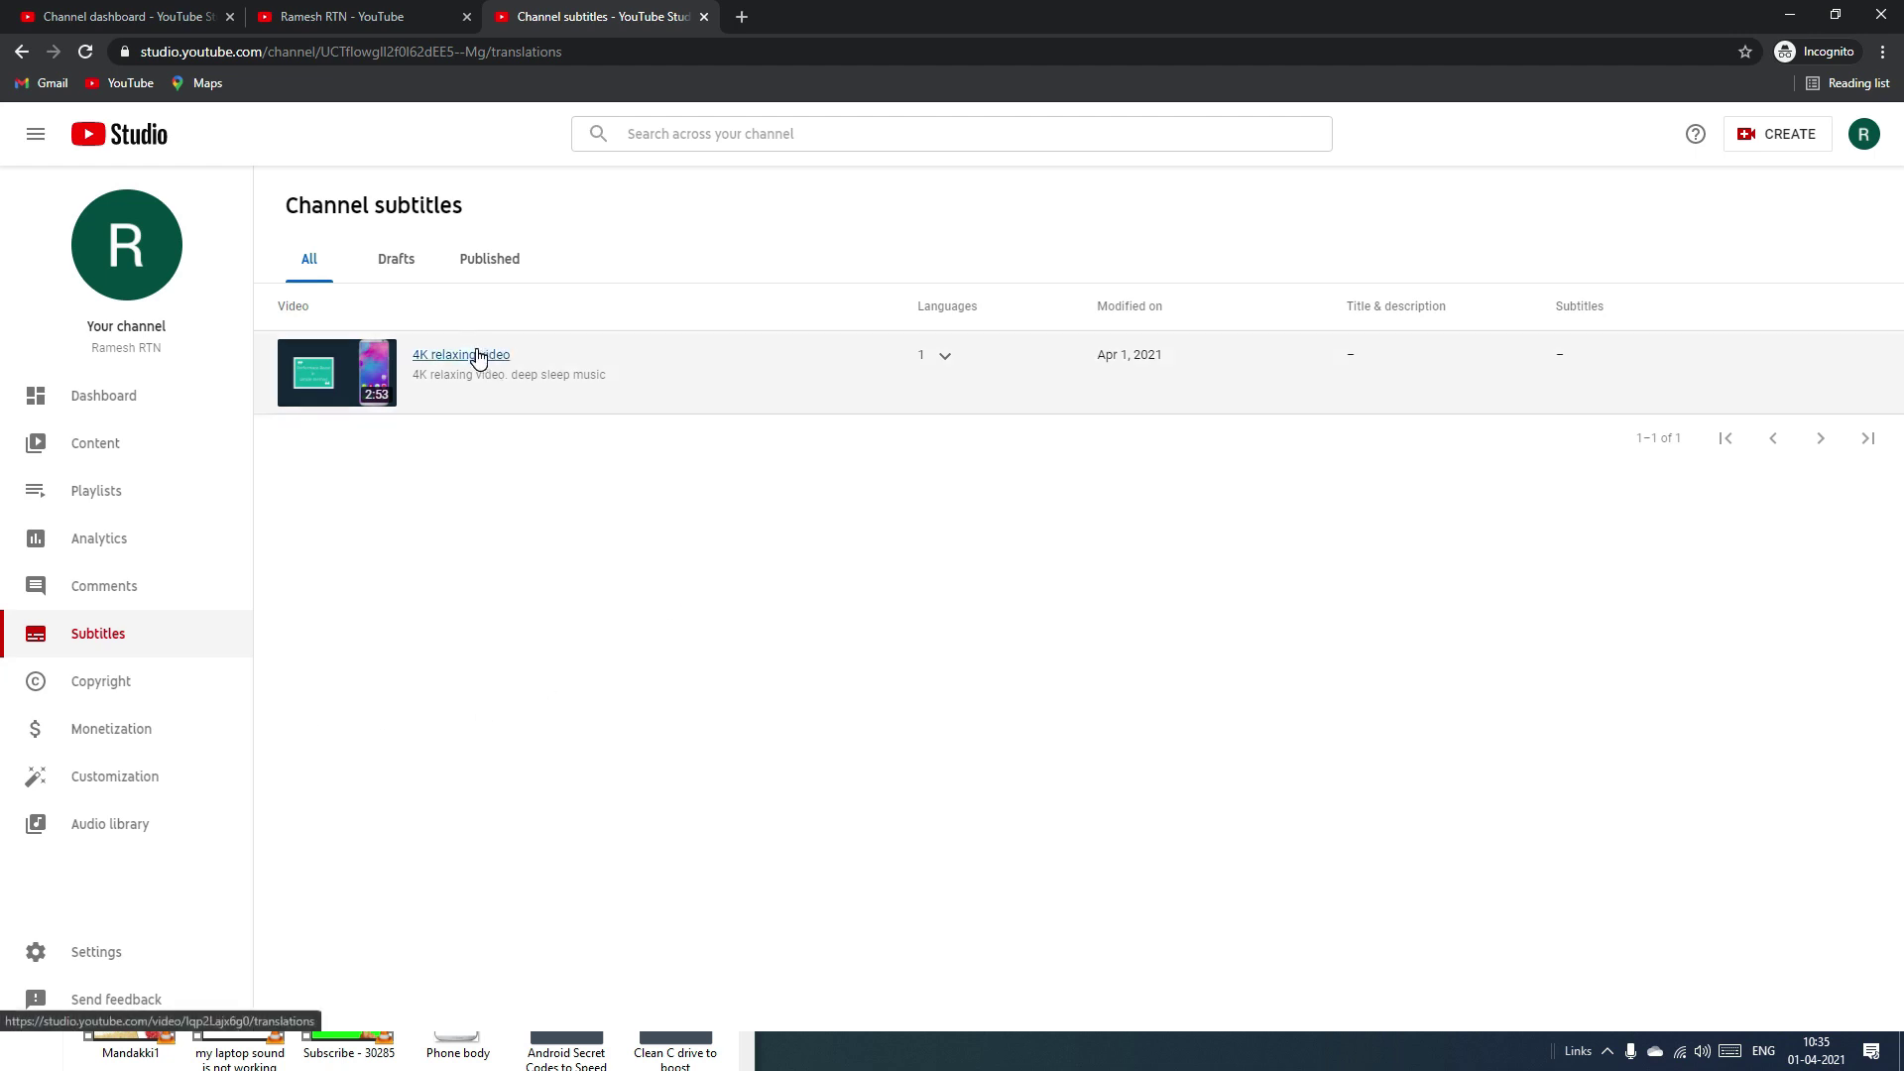
{"action": "left_click", "coordinate": [362, 386]}
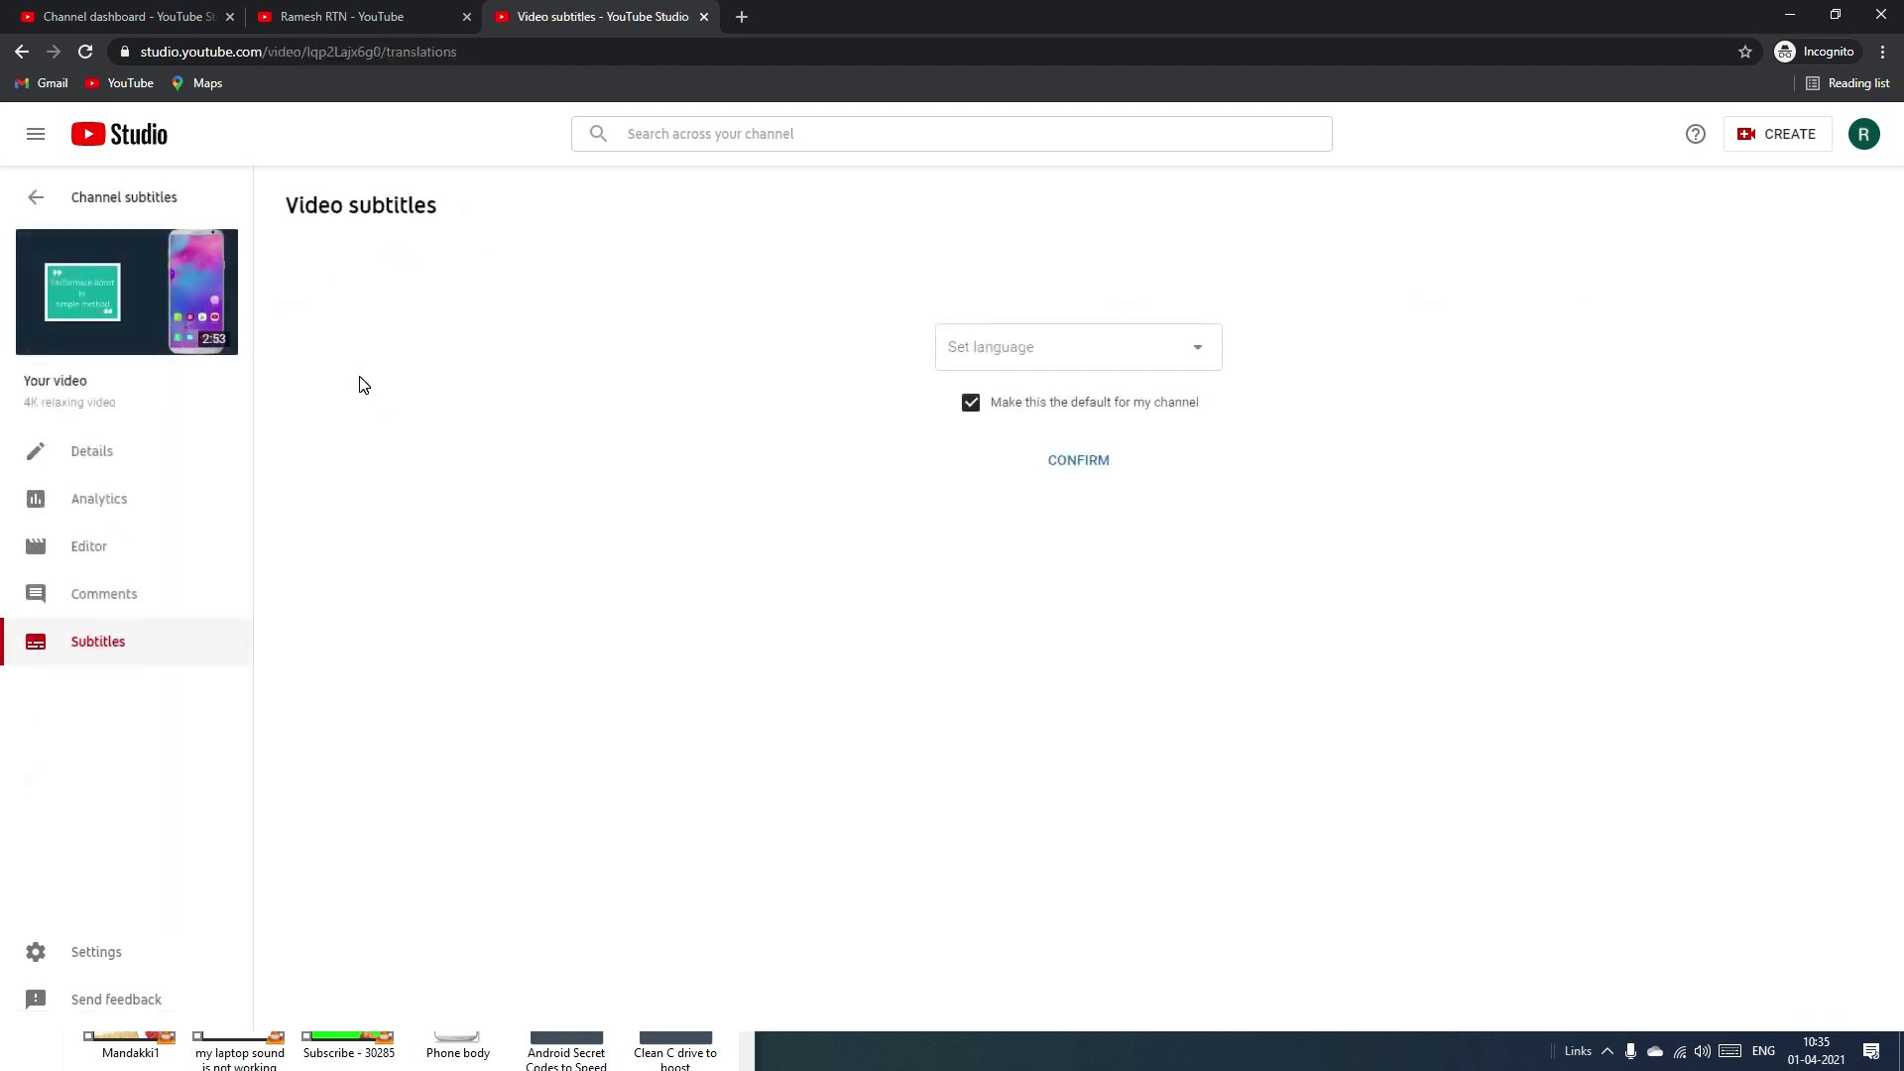
{"action": "left_click", "coordinate": [1081, 362]}
{"action": "left_click", "coordinate": [1401, 508]}
{"action": "left_click", "coordinate": [34, 201]}
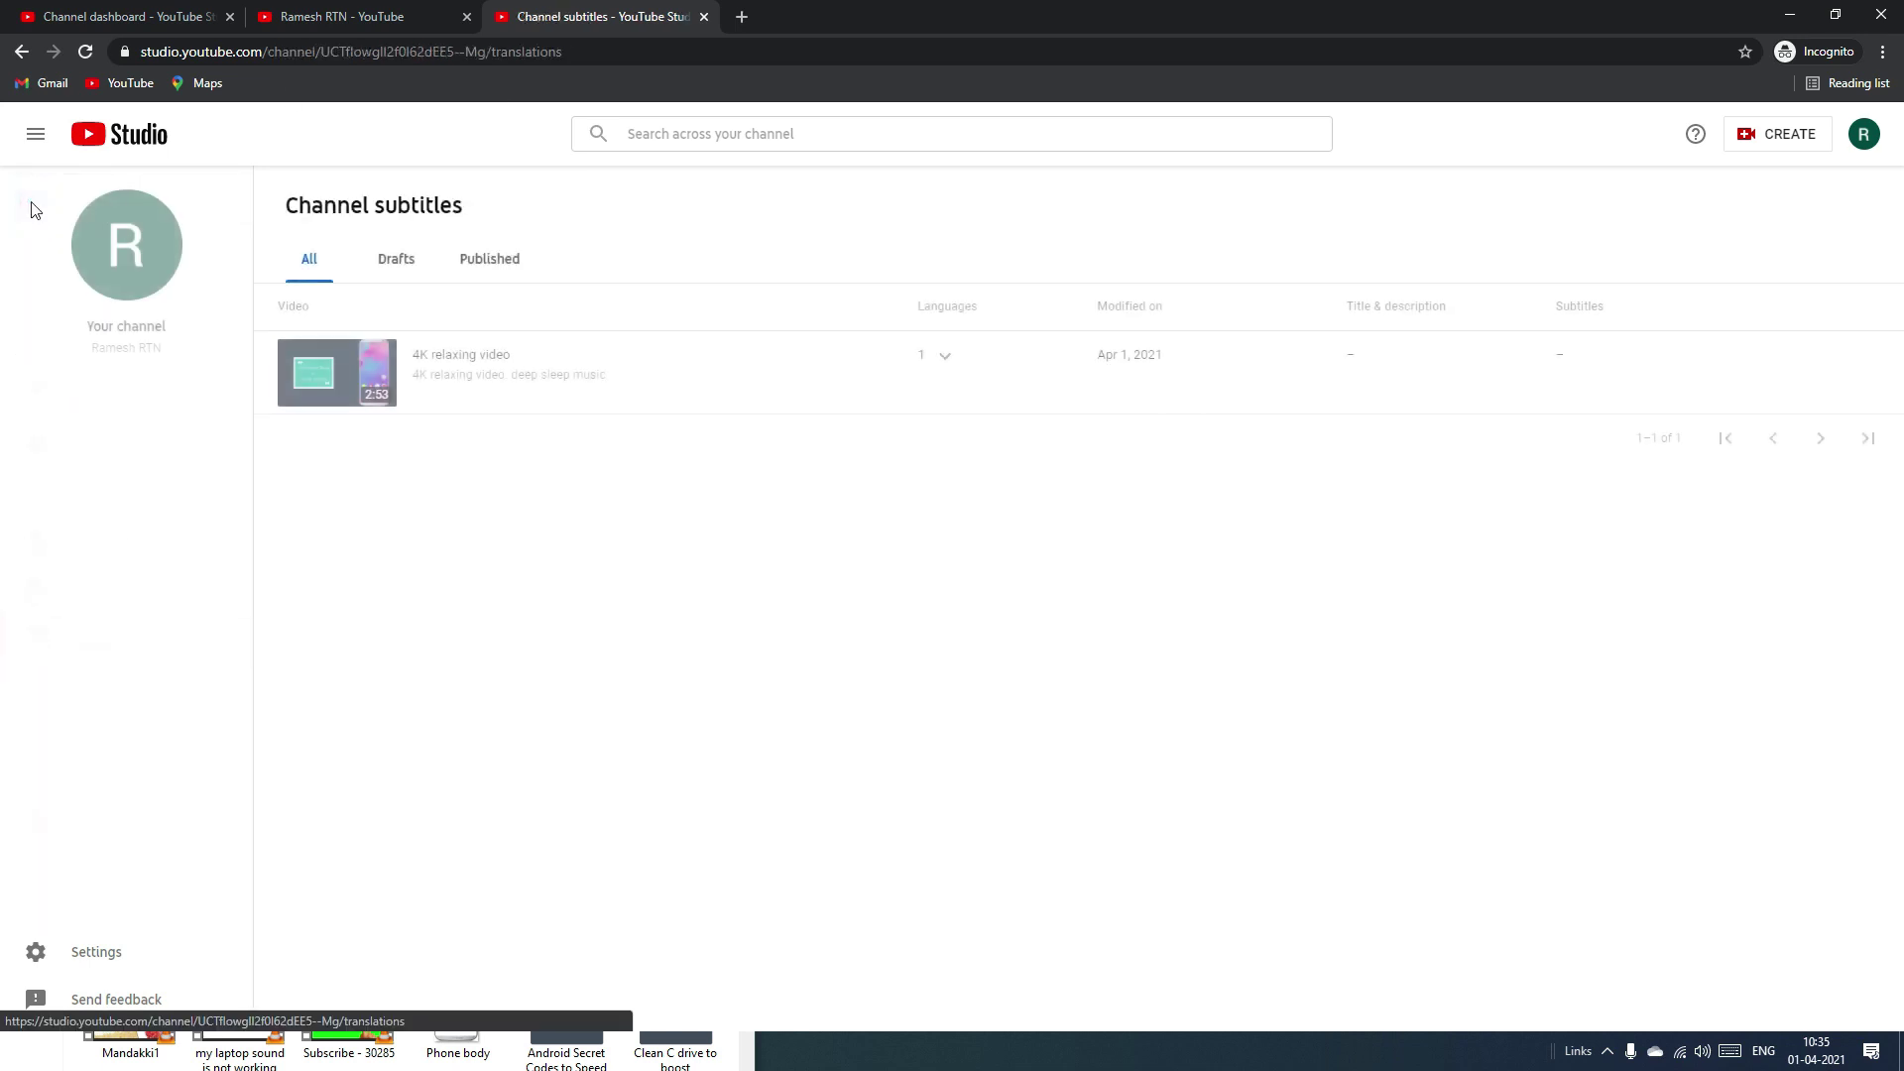
{"action": "left_click", "coordinate": [143, 705]}
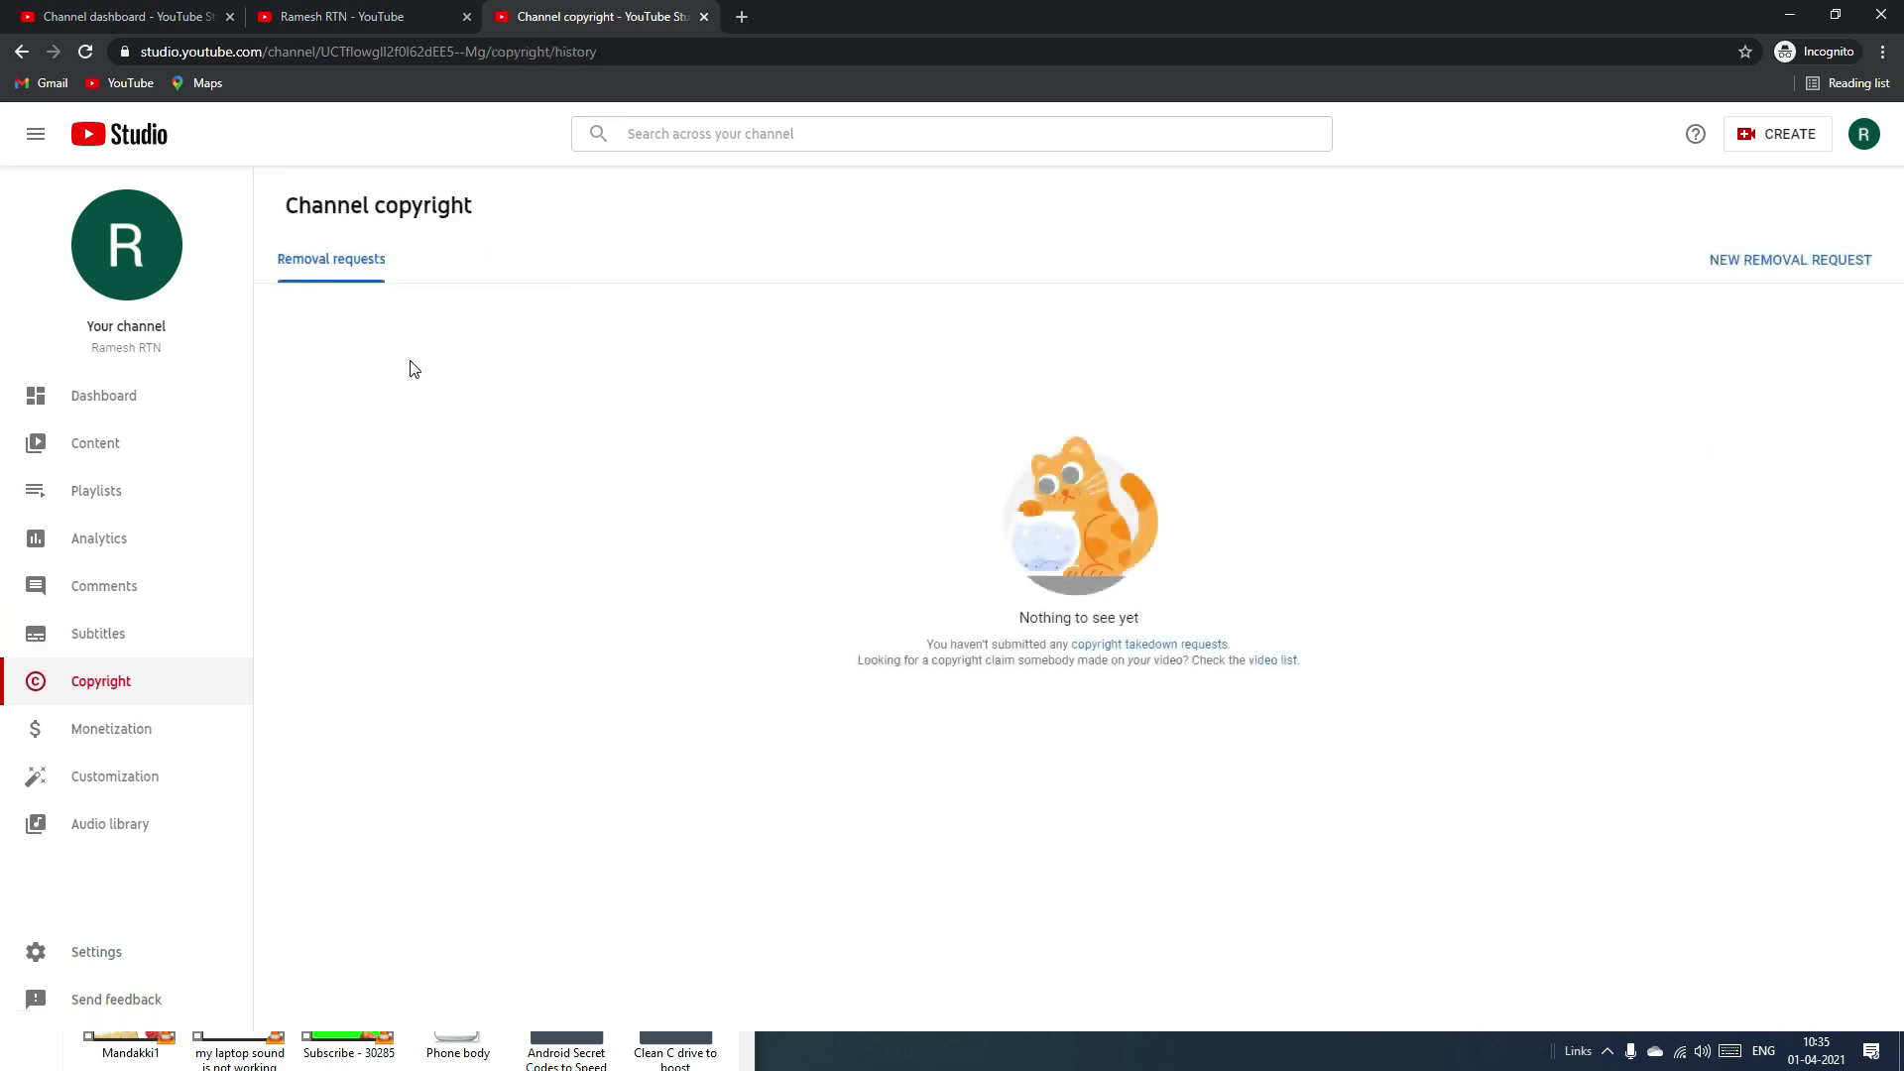
Review the Monetization page's not-eligible notice, then open the Audio library.
{"action": "left_click", "coordinate": [167, 725]}
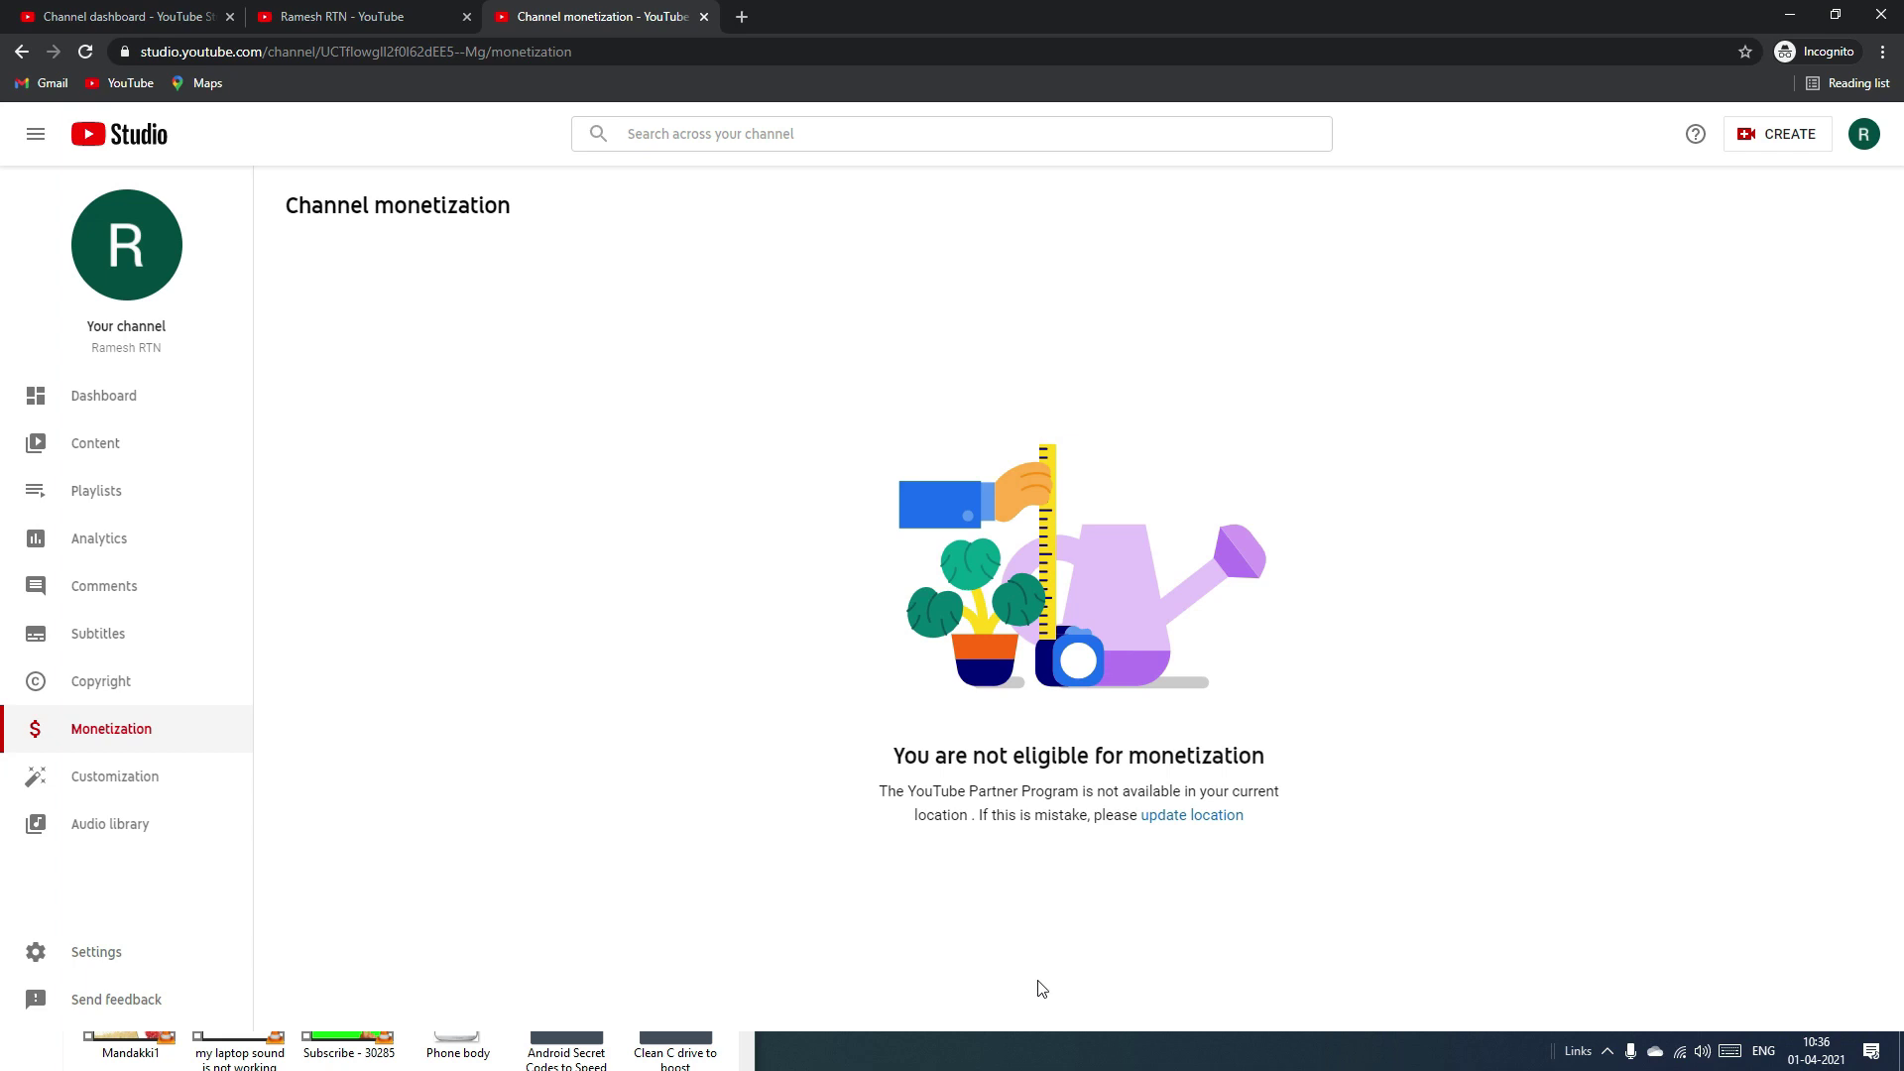
{"action": "left_click_drag", "start_coordinate": [886, 757], "coordinate": [1322, 752]}
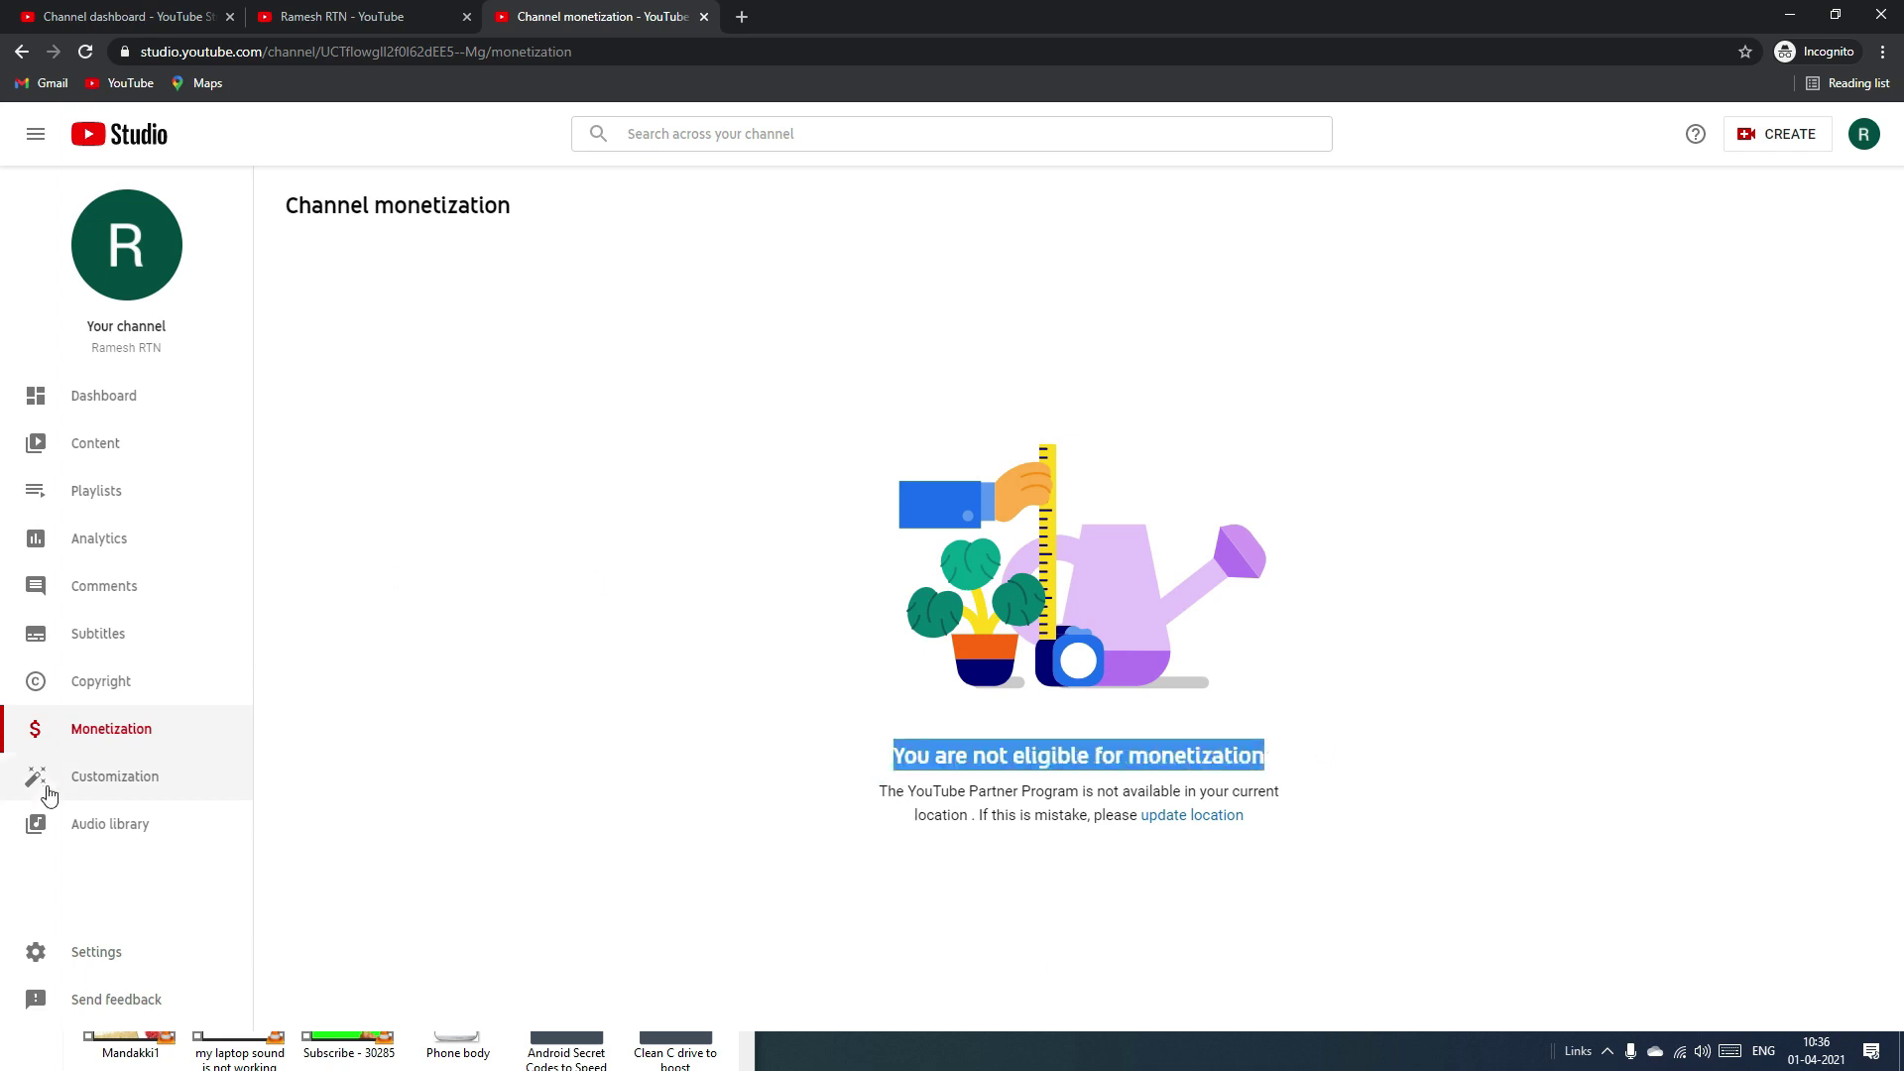
{"action": "left_click", "coordinate": [88, 849]}
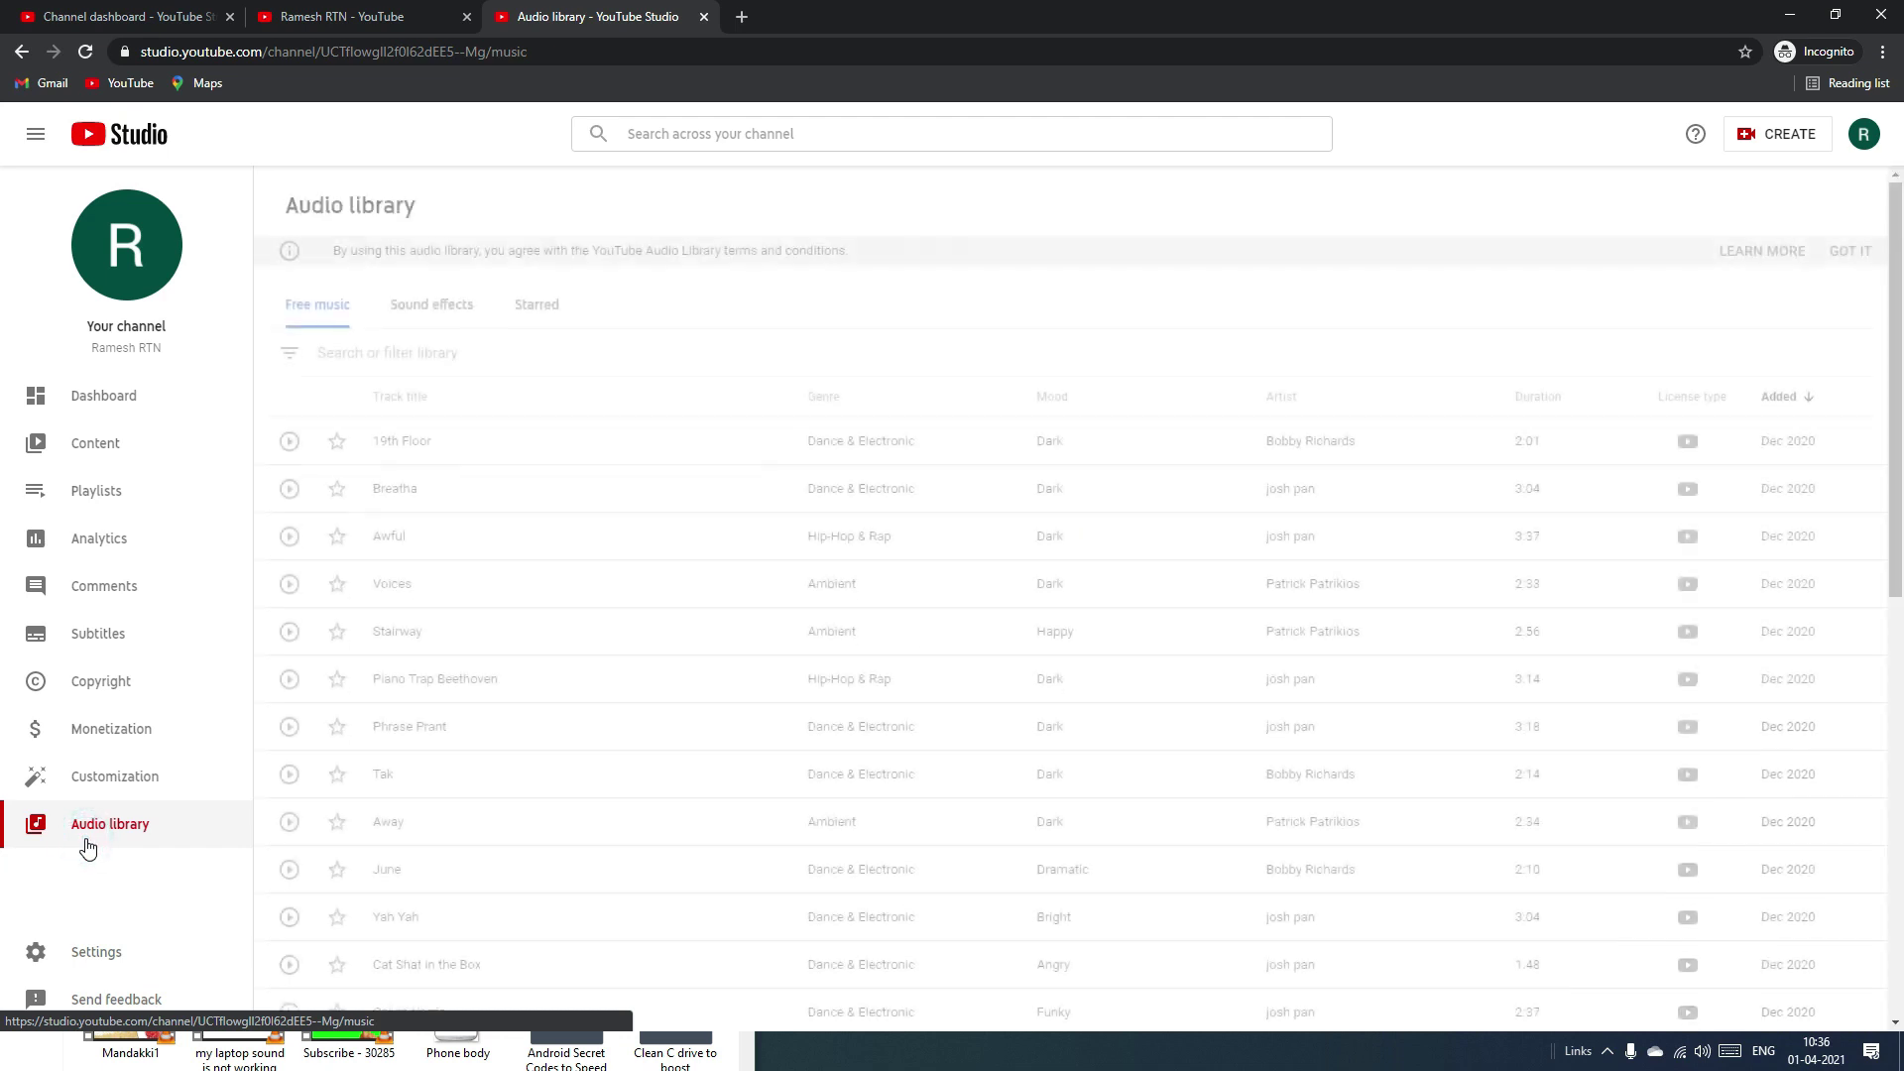
Dismiss the Audio library tour tips, browse the track list, and open Studio Settings.
{"action": "left_click", "coordinate": [472, 532]}
{"action": "left_click", "coordinate": [485, 395]}
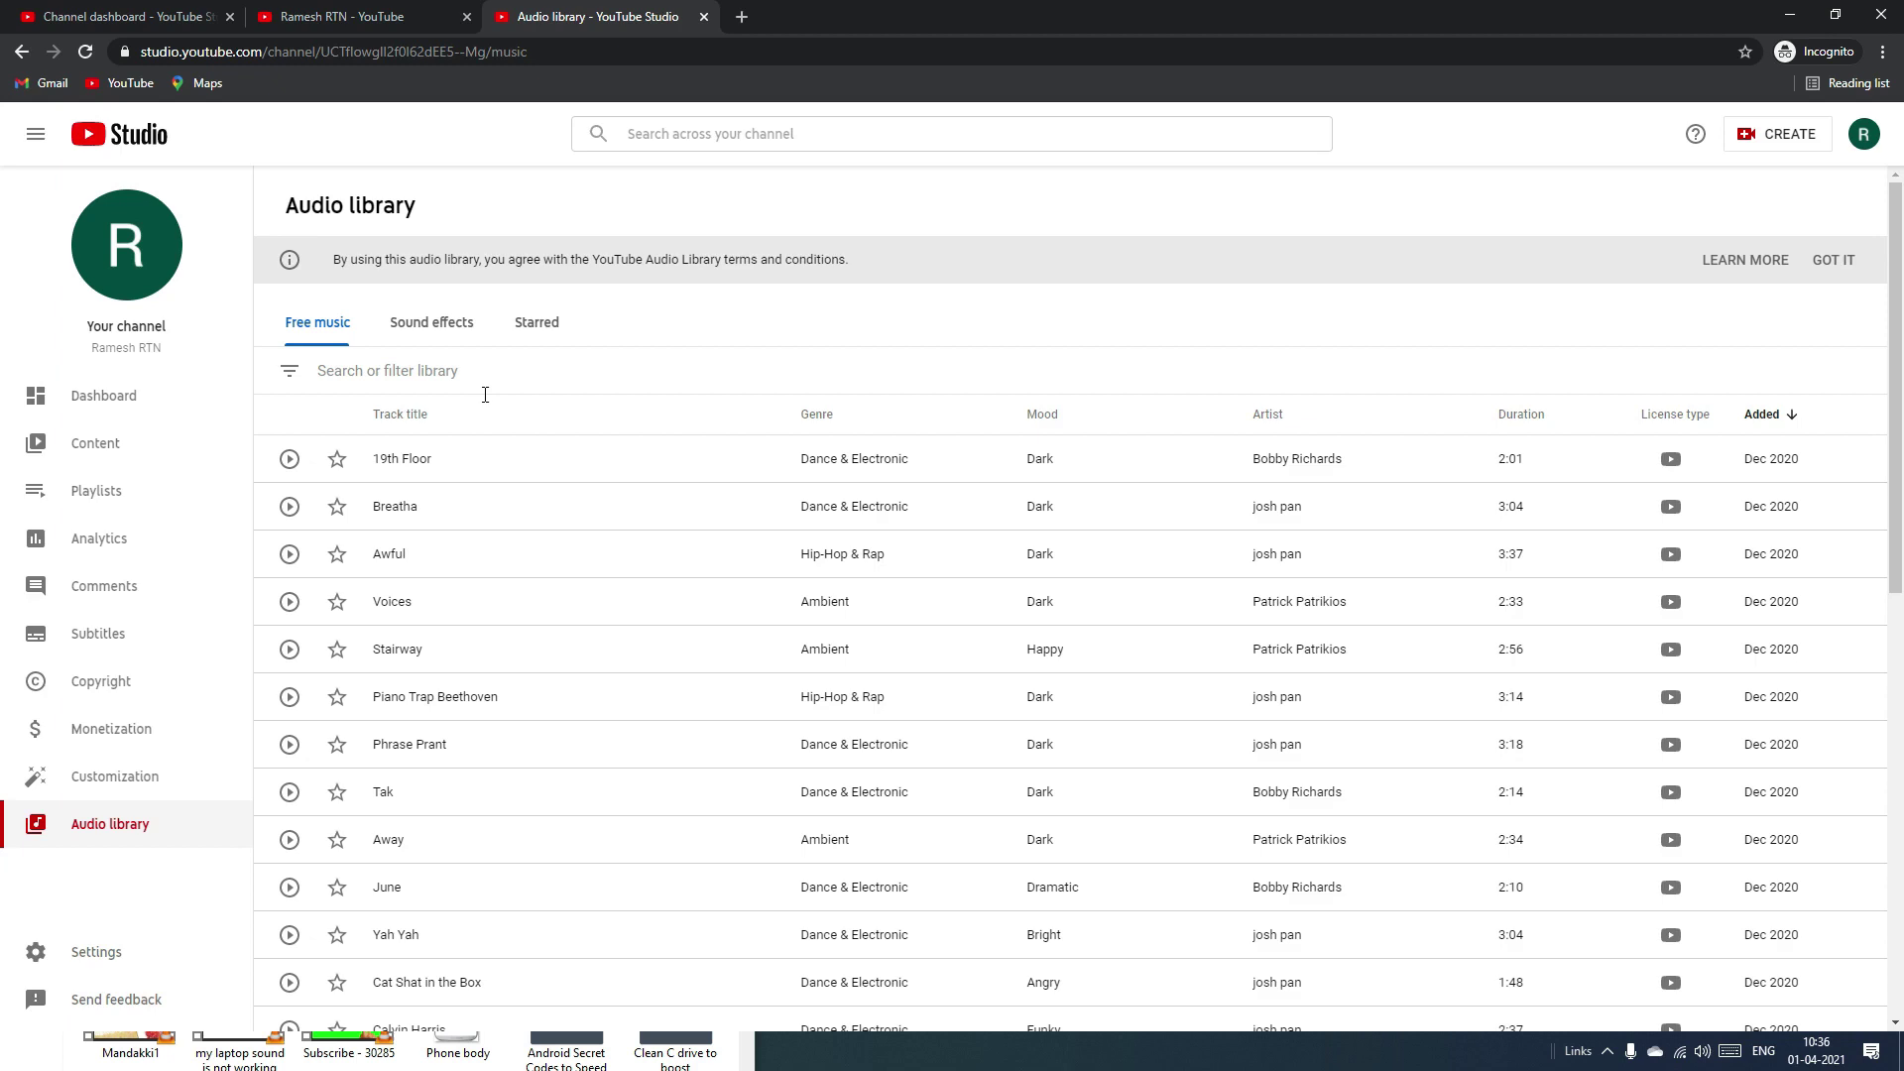
{"action": "scroll", "coordinate": [848, 805], "scroll_direction": "down", "scroll_amount": 9}
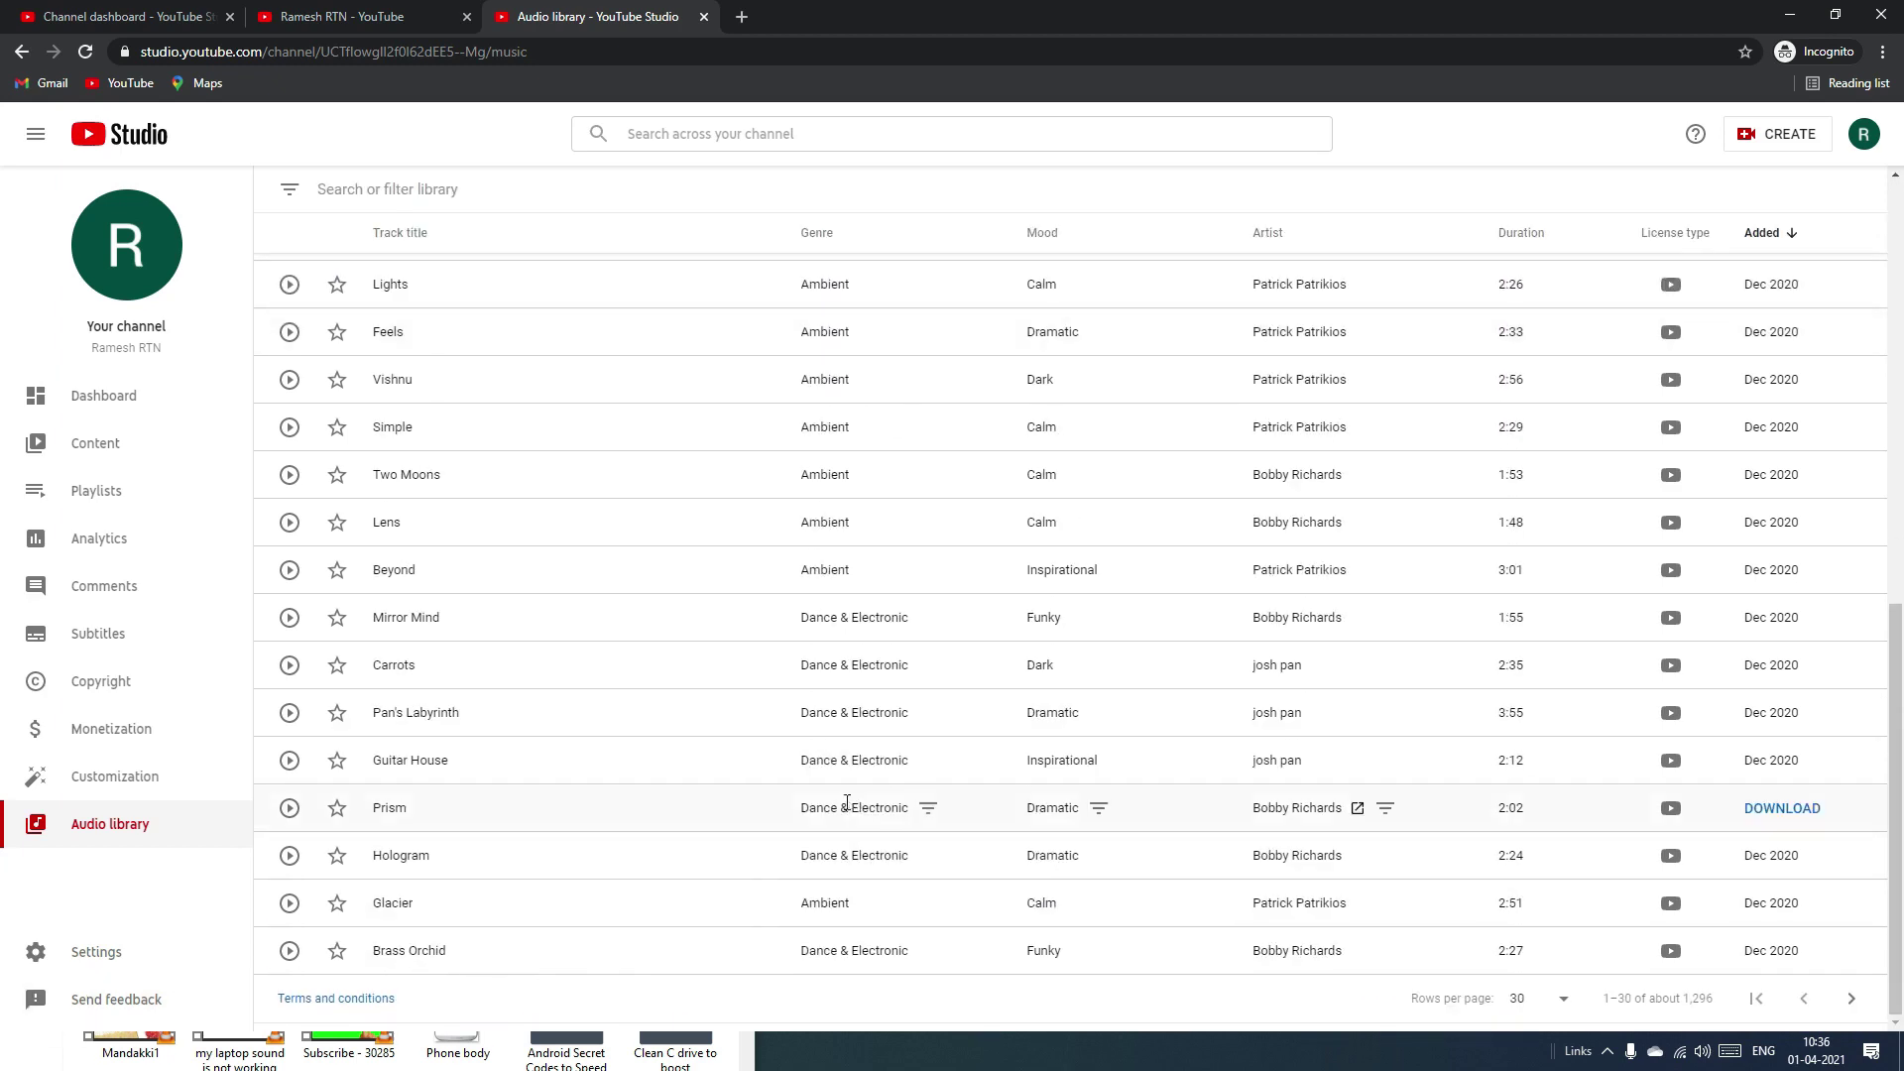
{"action": "scroll", "coordinate": [658, 829], "scroll_direction": "up", "scroll_amount": 10}
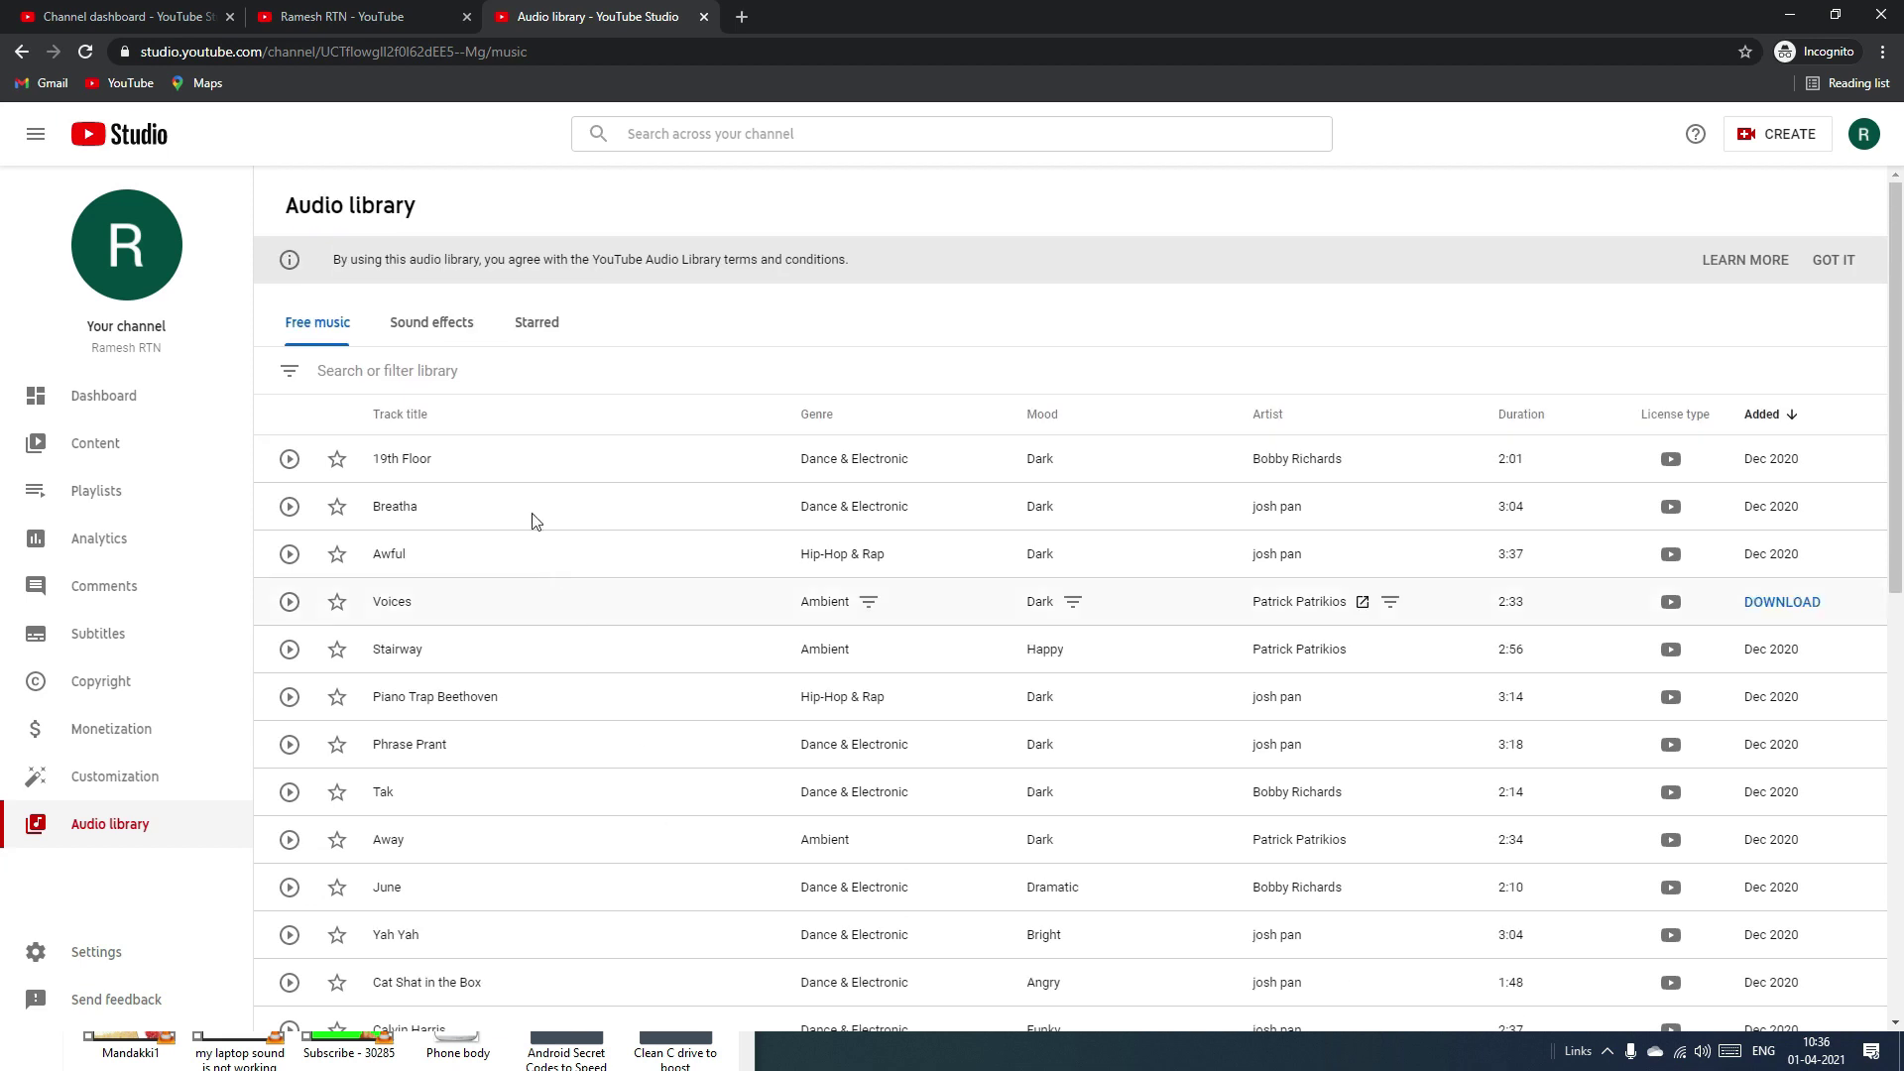
{"action": "left_click", "coordinate": [437, 324]}
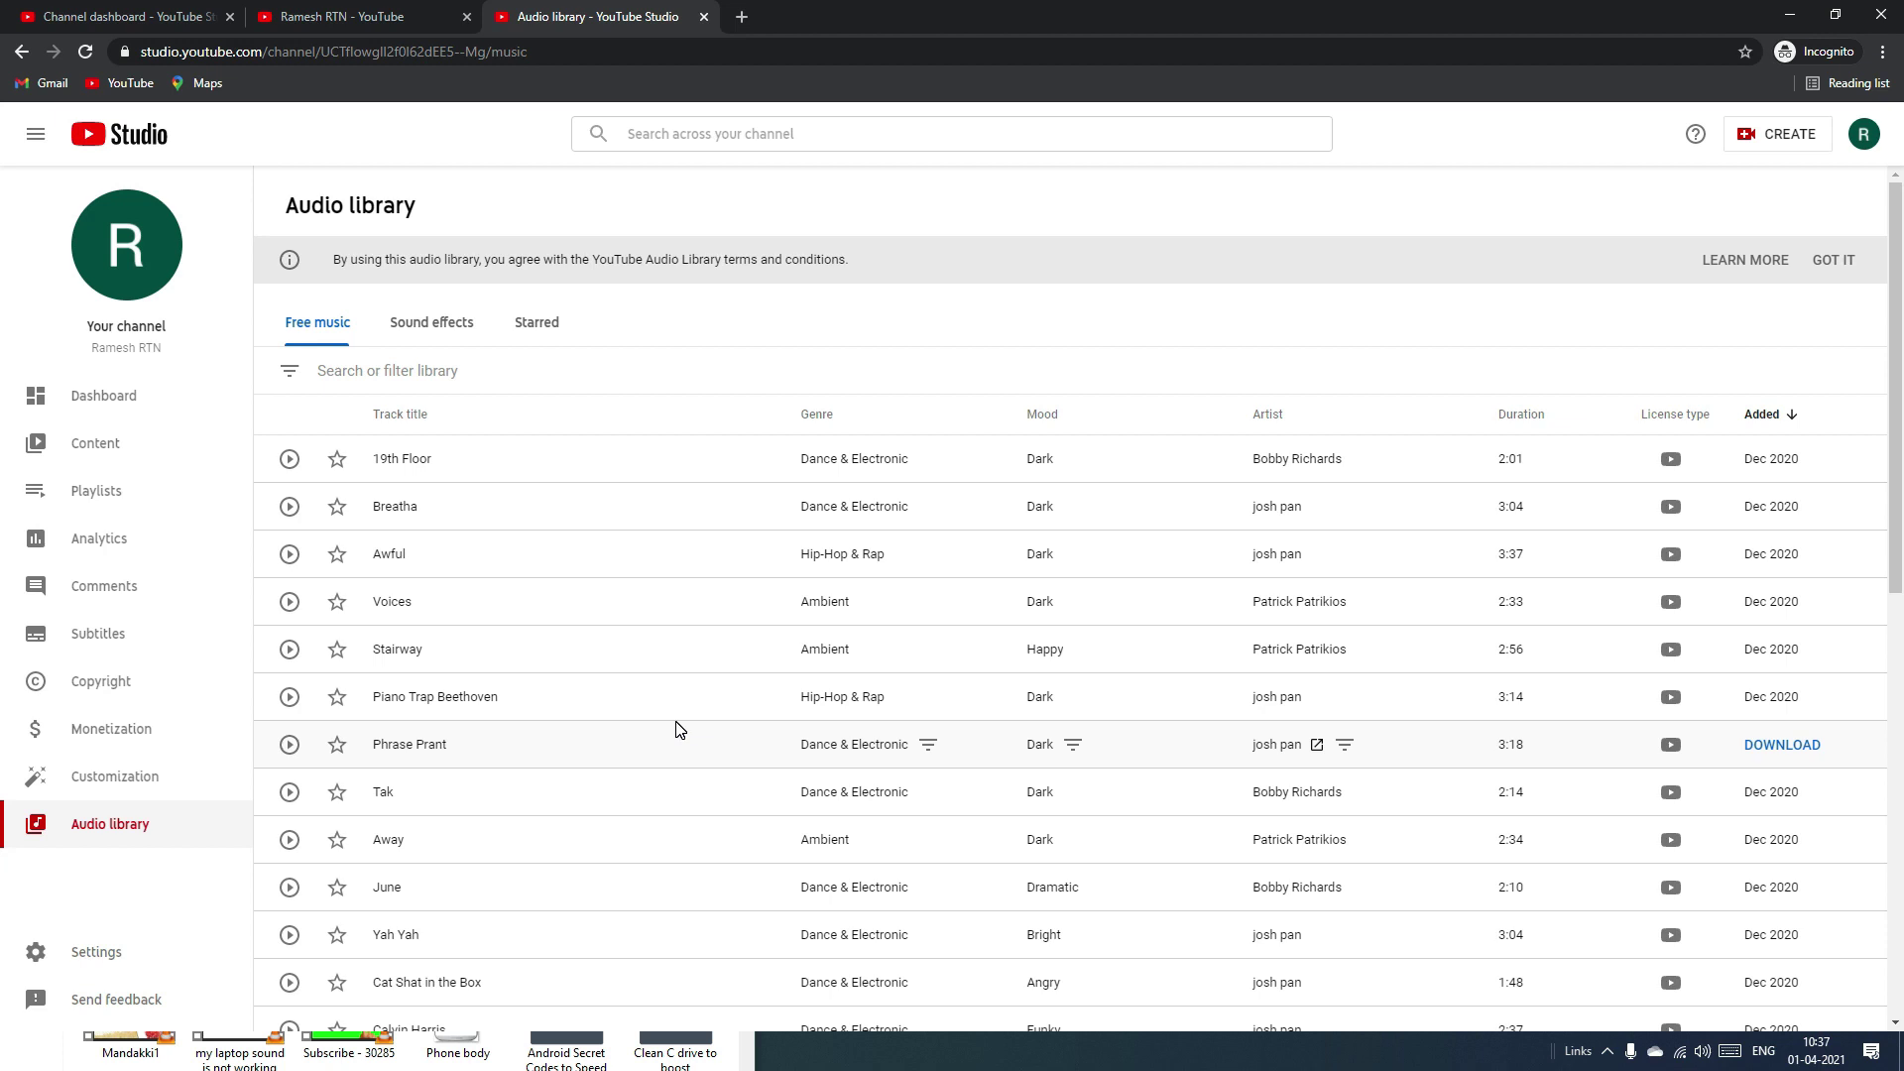
{"action": "left_click", "coordinate": [127, 948]}
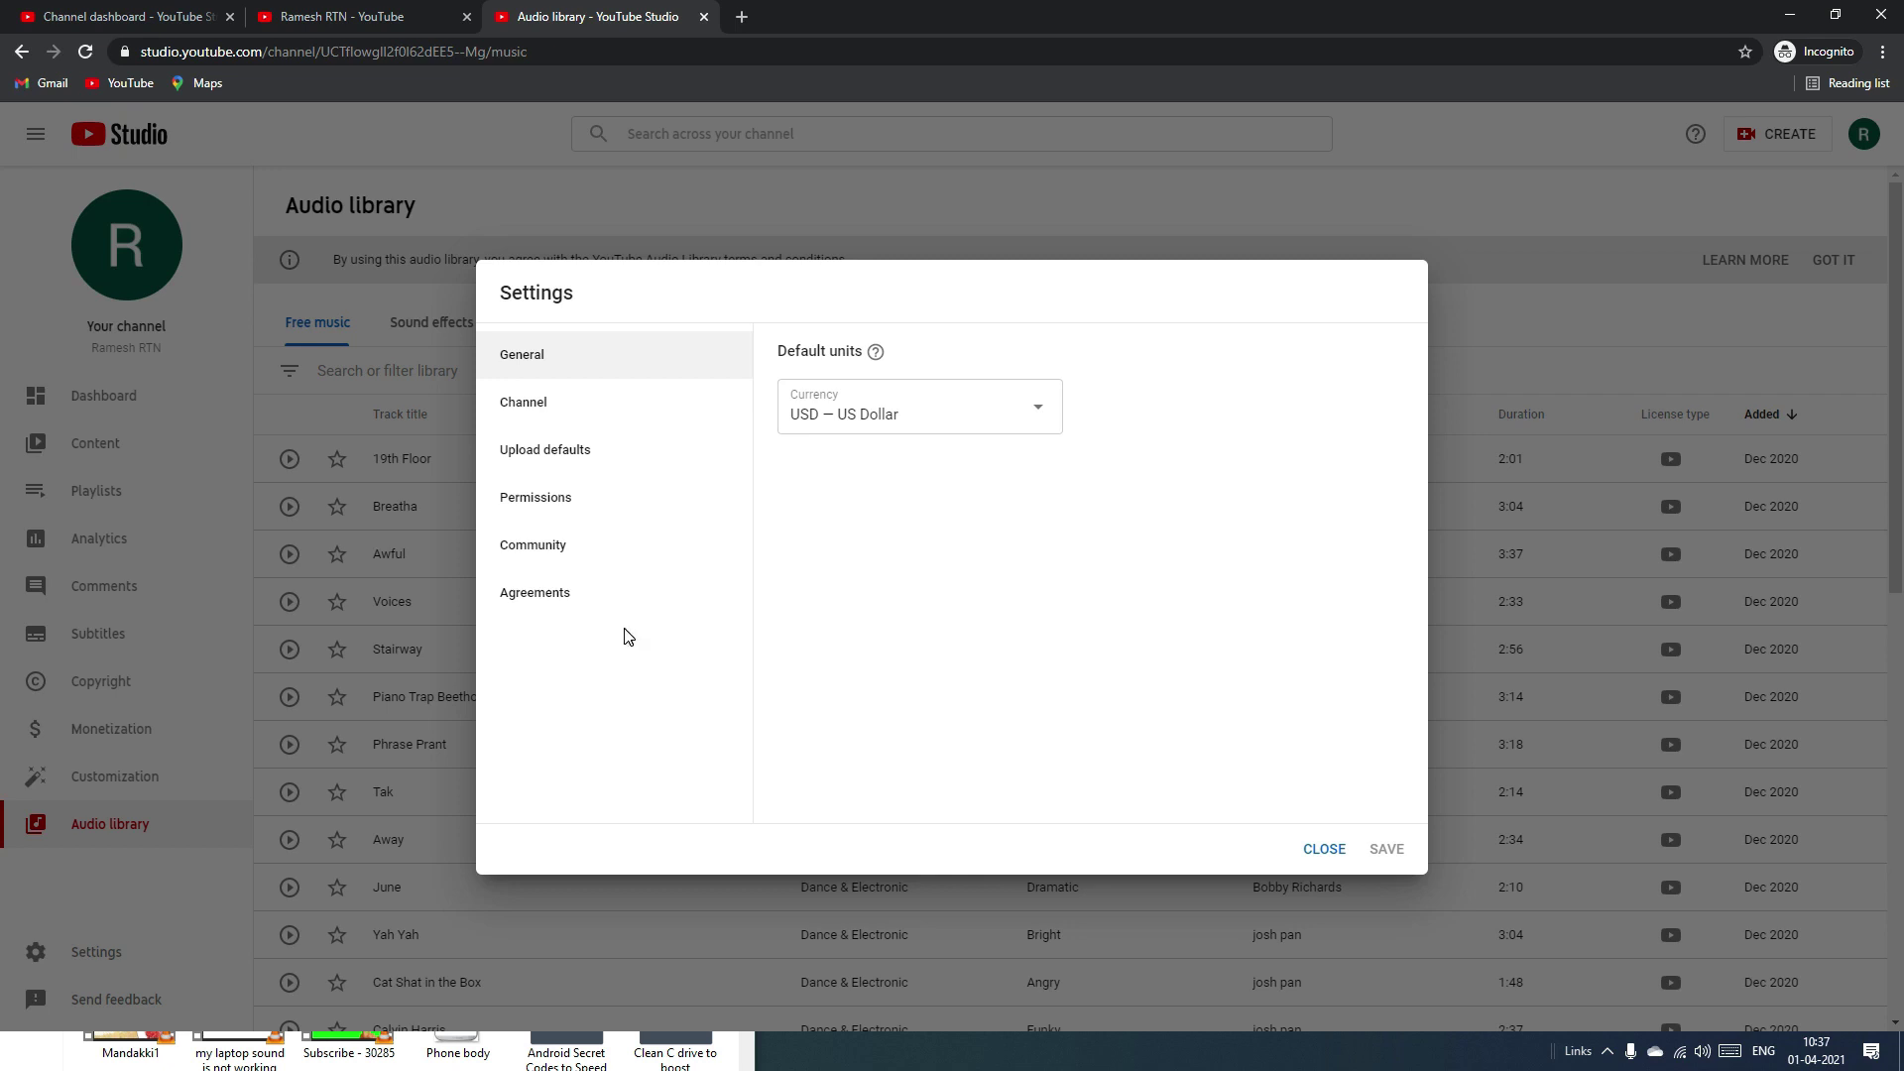
Check the currency list while keeping USD, then view the Channel settings section.
{"action": "left_click", "coordinate": [938, 403]}
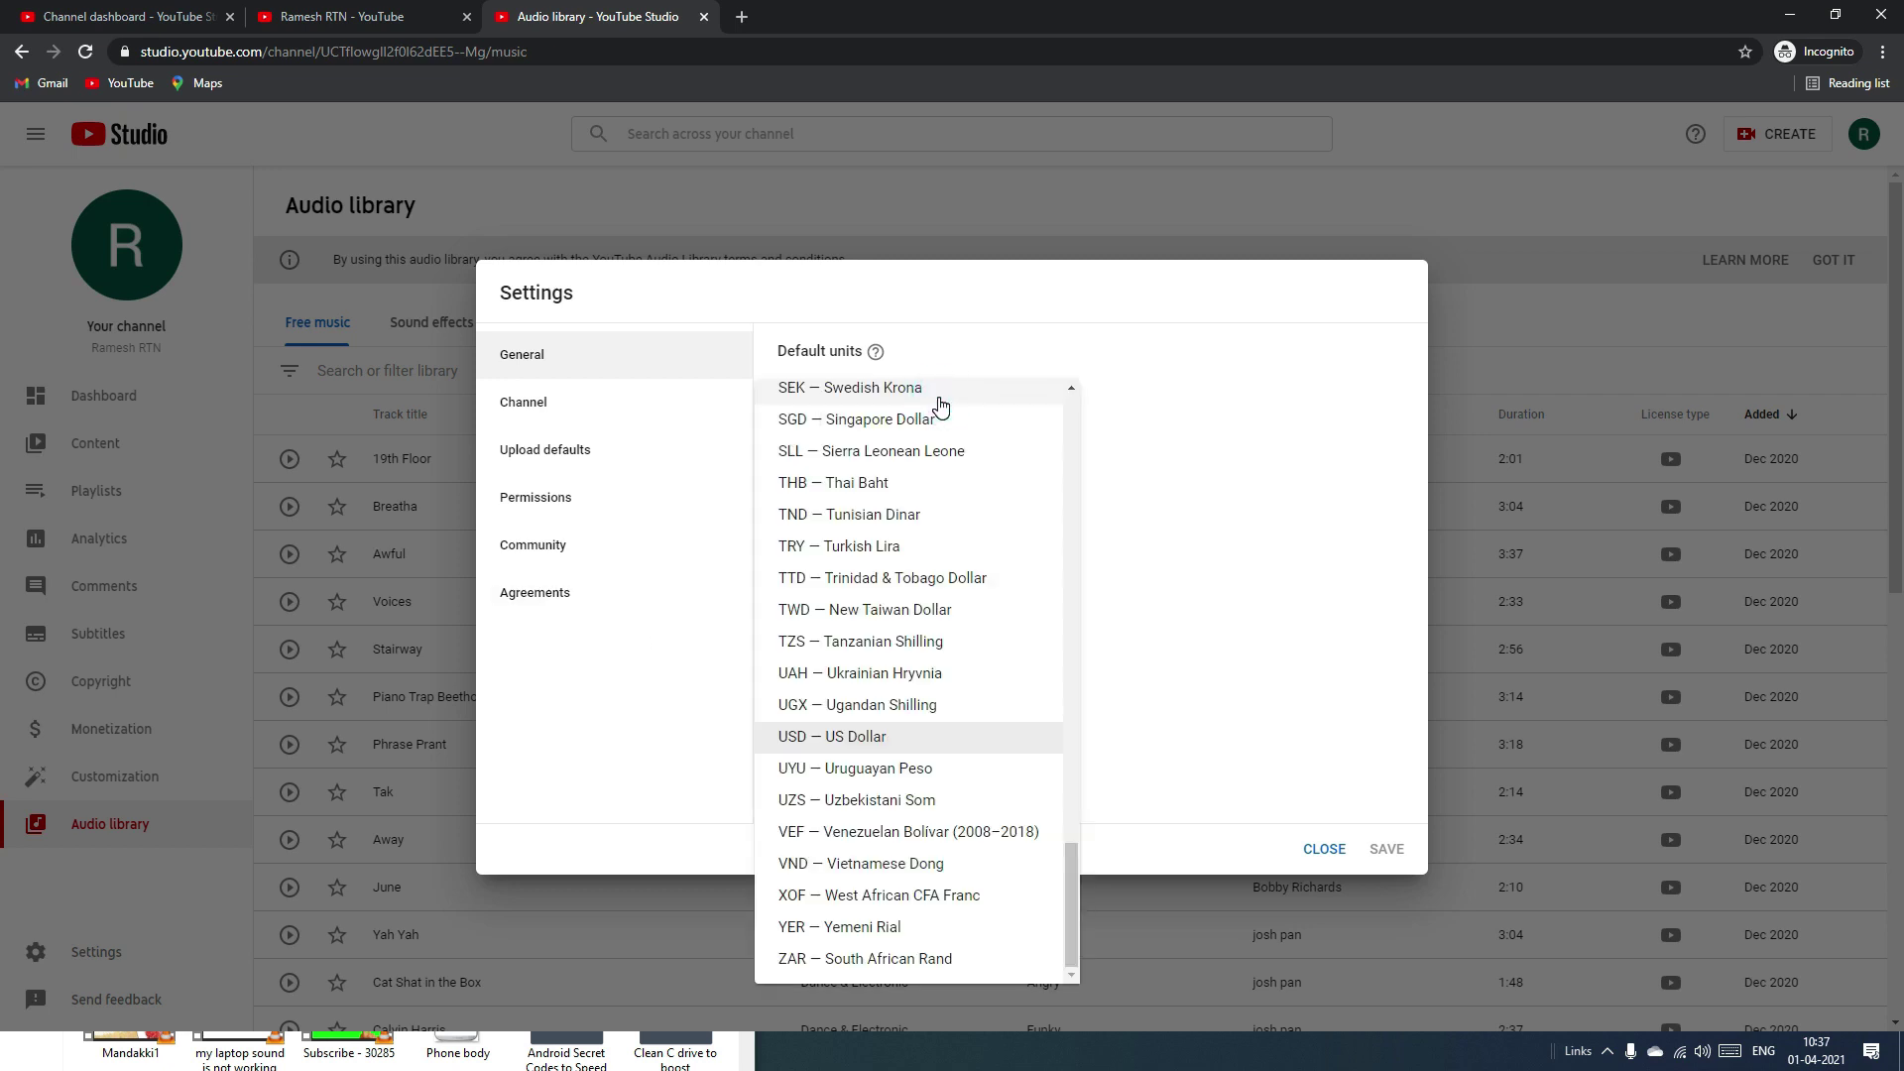
{"action": "left_click", "coordinate": [1233, 404]}
{"action": "left_click", "coordinate": [523, 401]}
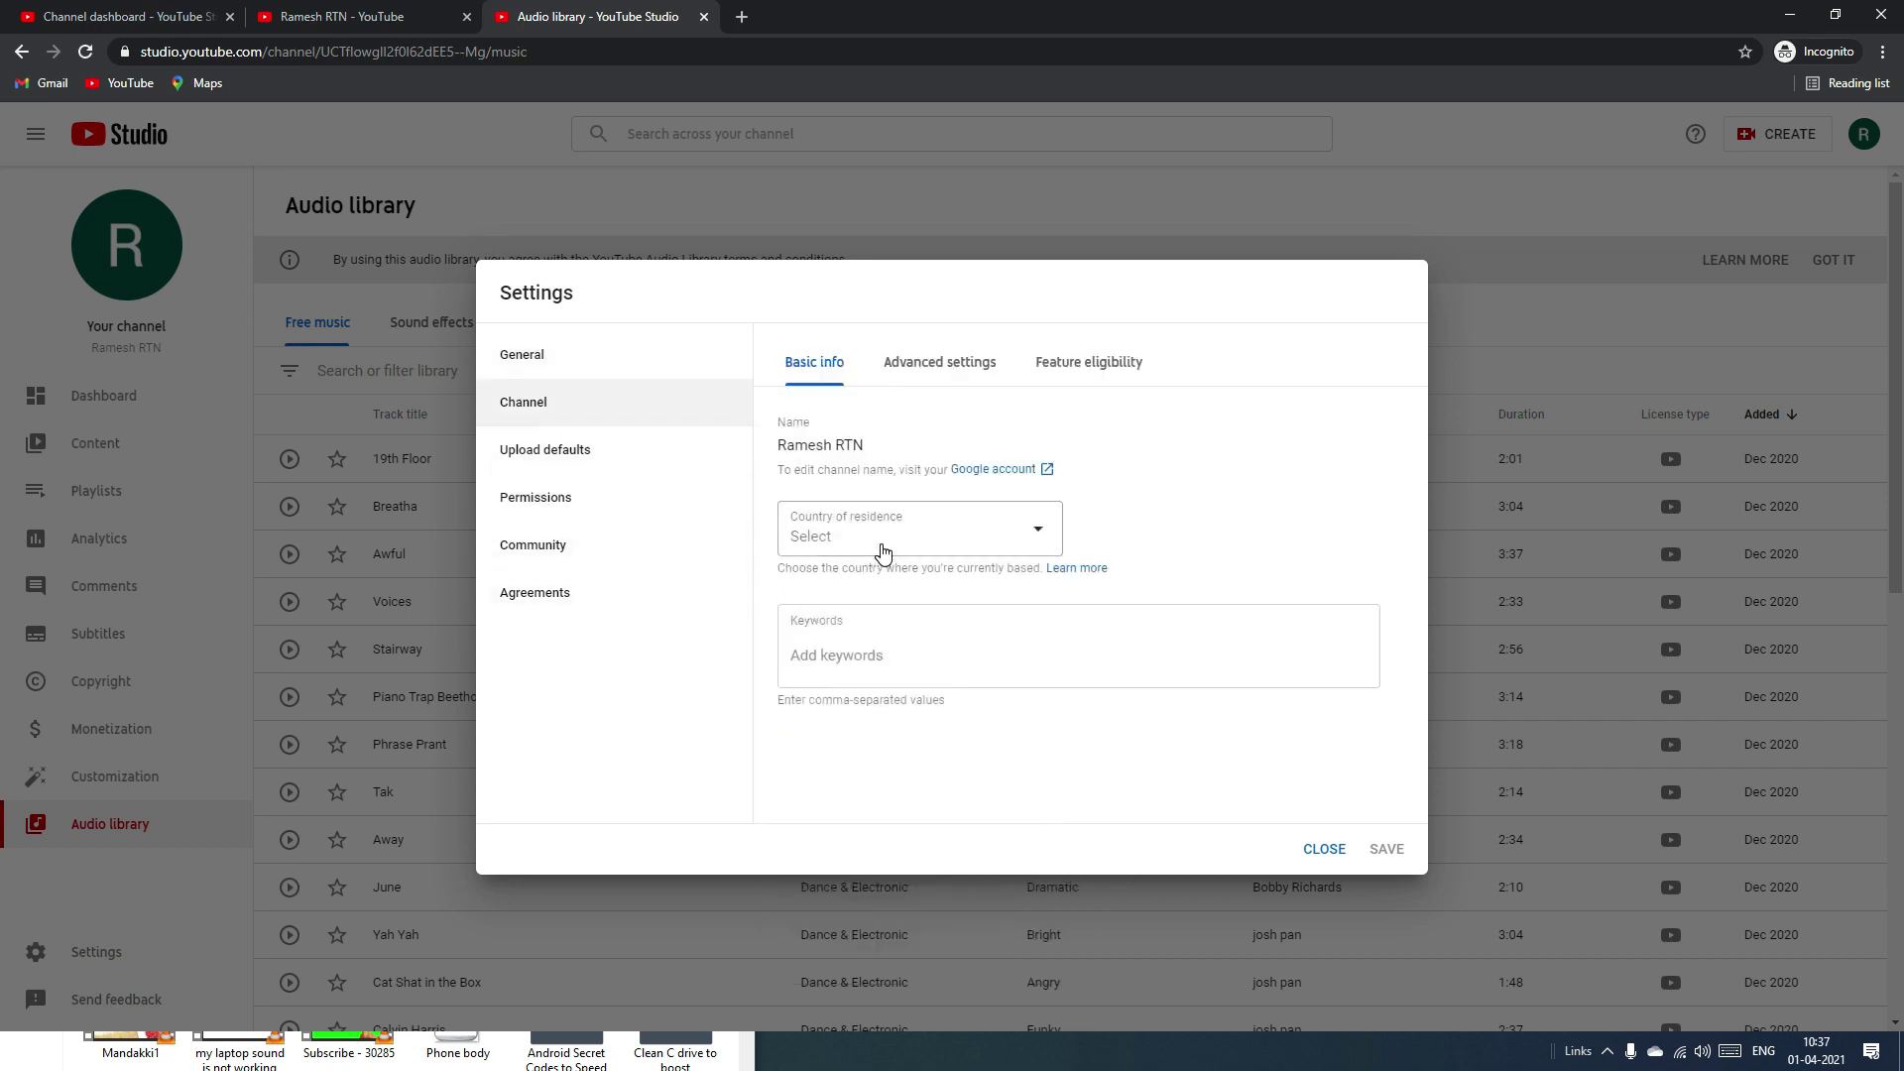
{"action": "left_click", "coordinate": [870, 630]}
Review Upload defaults without adding tags, then go to the Permissions section.
{"action": "left_click", "coordinate": [552, 472]}
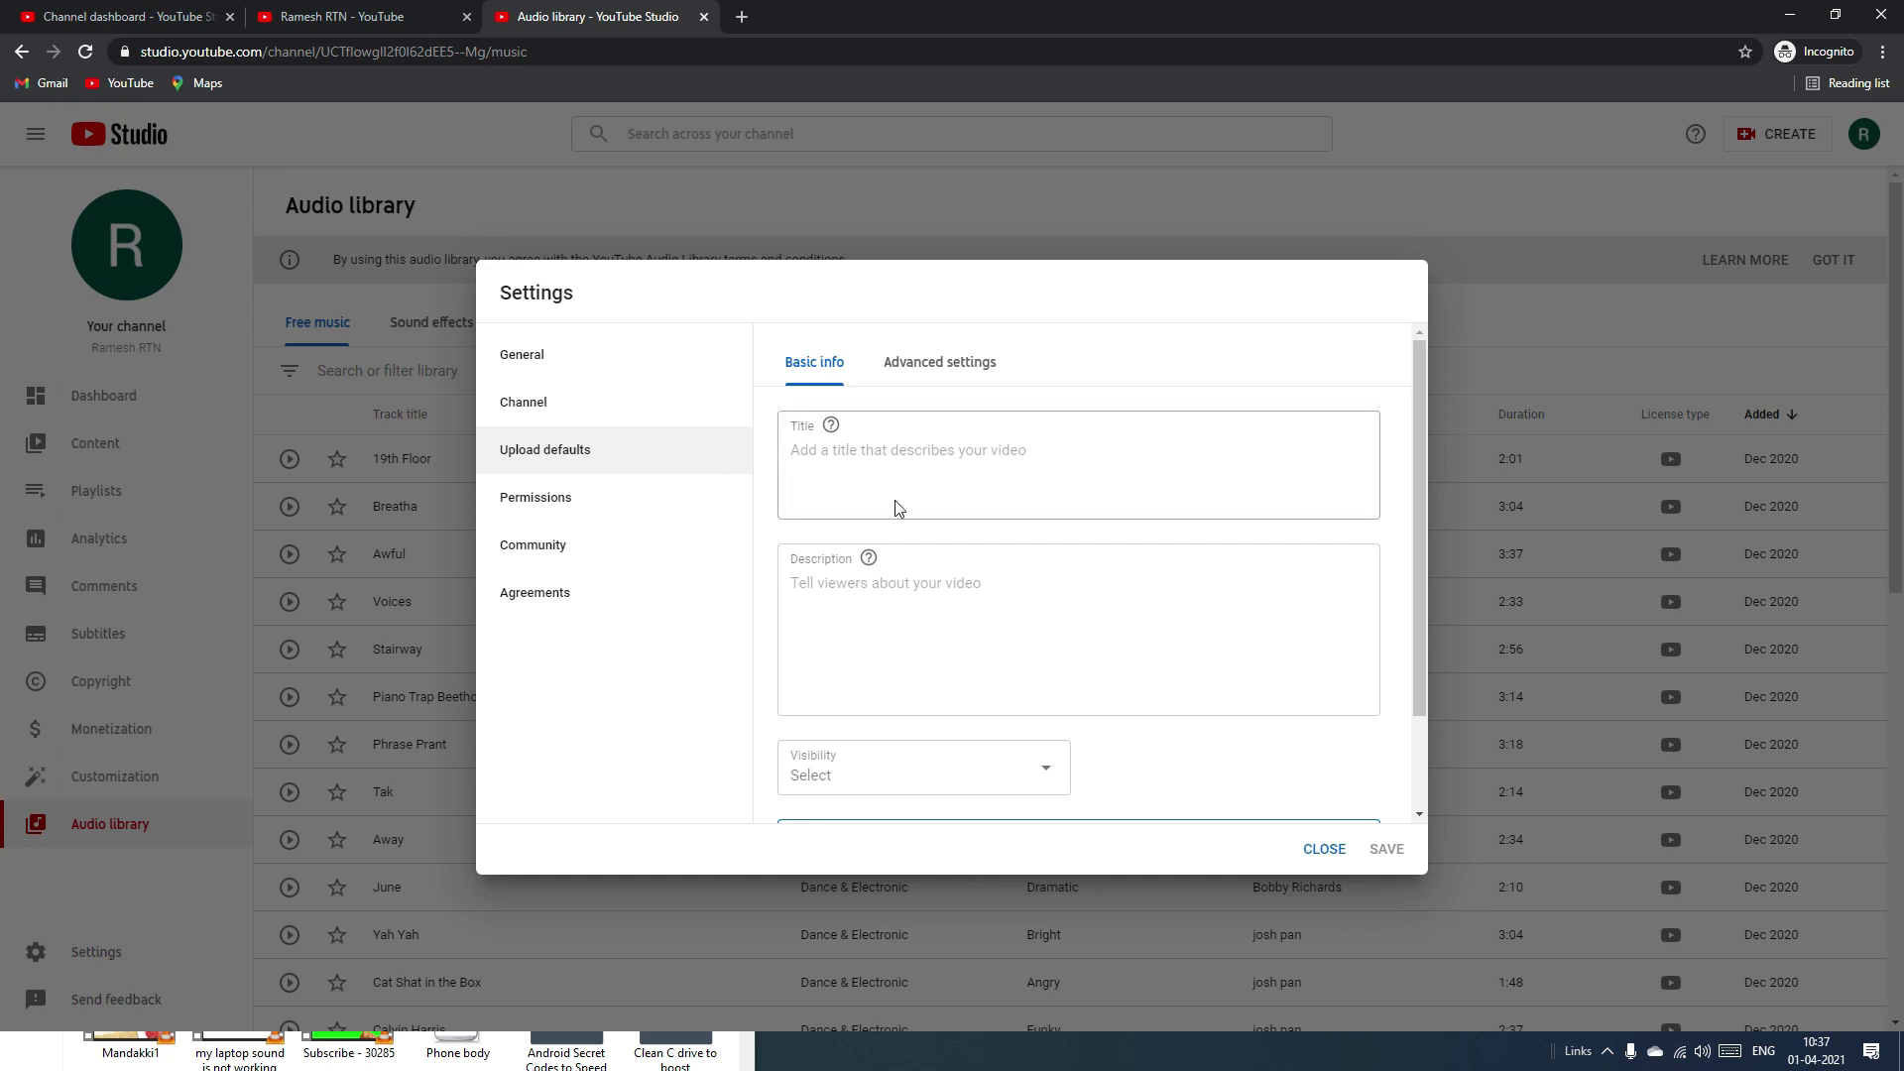
{"action": "scroll", "coordinate": [865, 622], "scroll_direction": "down", "scroll_amount": 2}
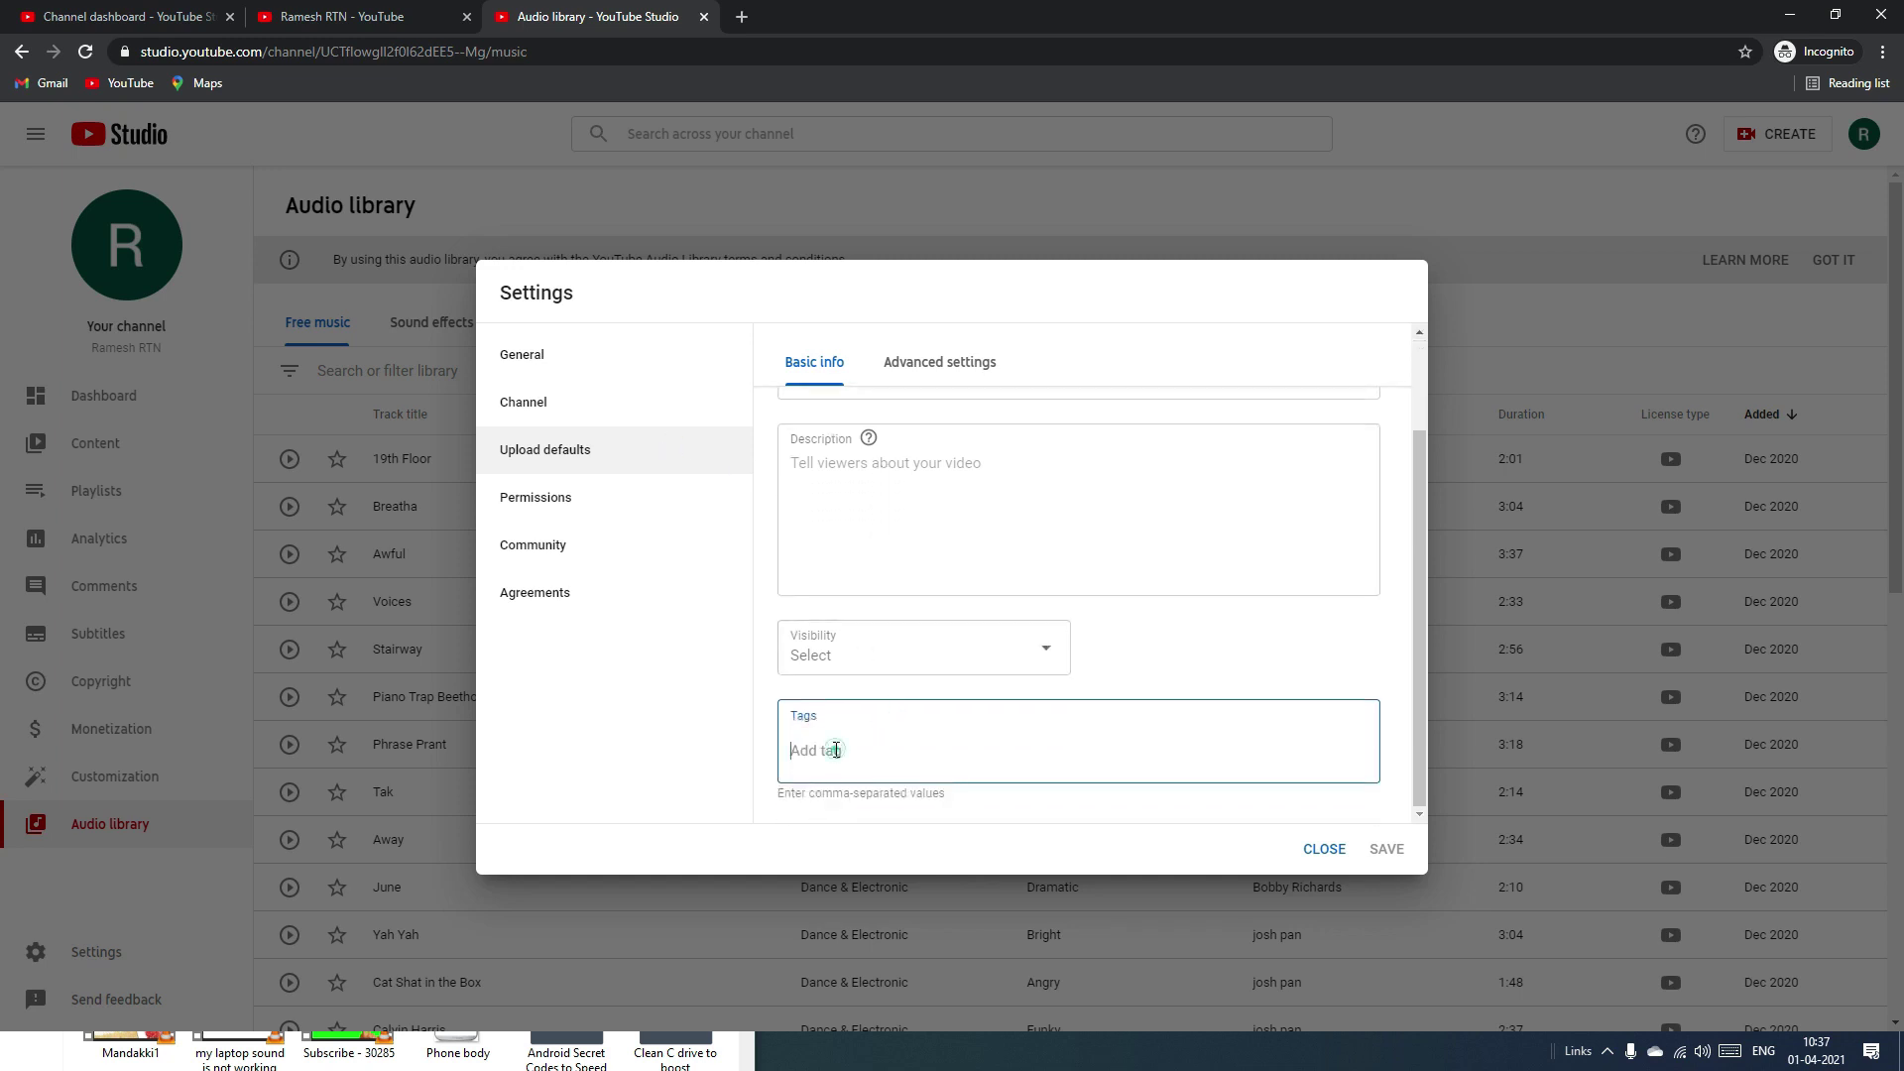
{"action": "left_click", "coordinate": [1126, 673]}
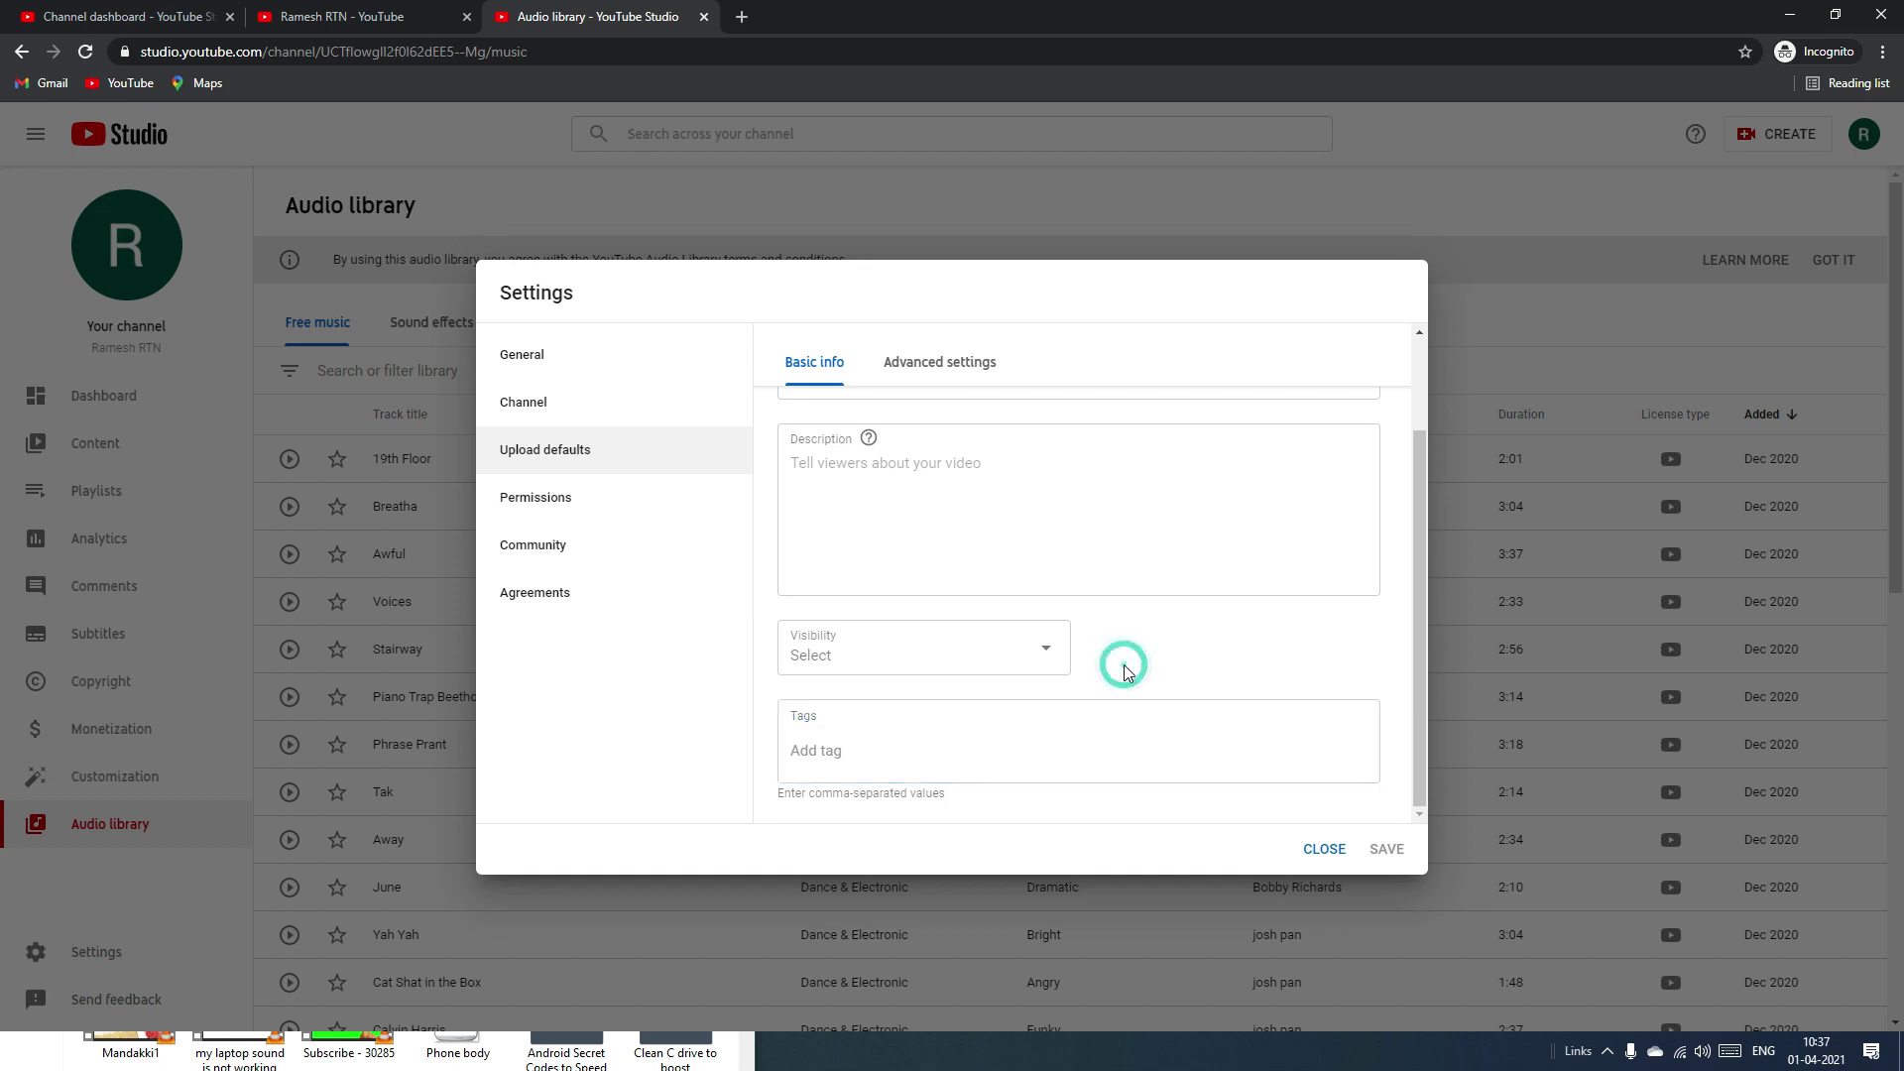
{"action": "scroll", "coordinate": [952, 625], "scroll_direction": "up", "scroll_amount": 2}
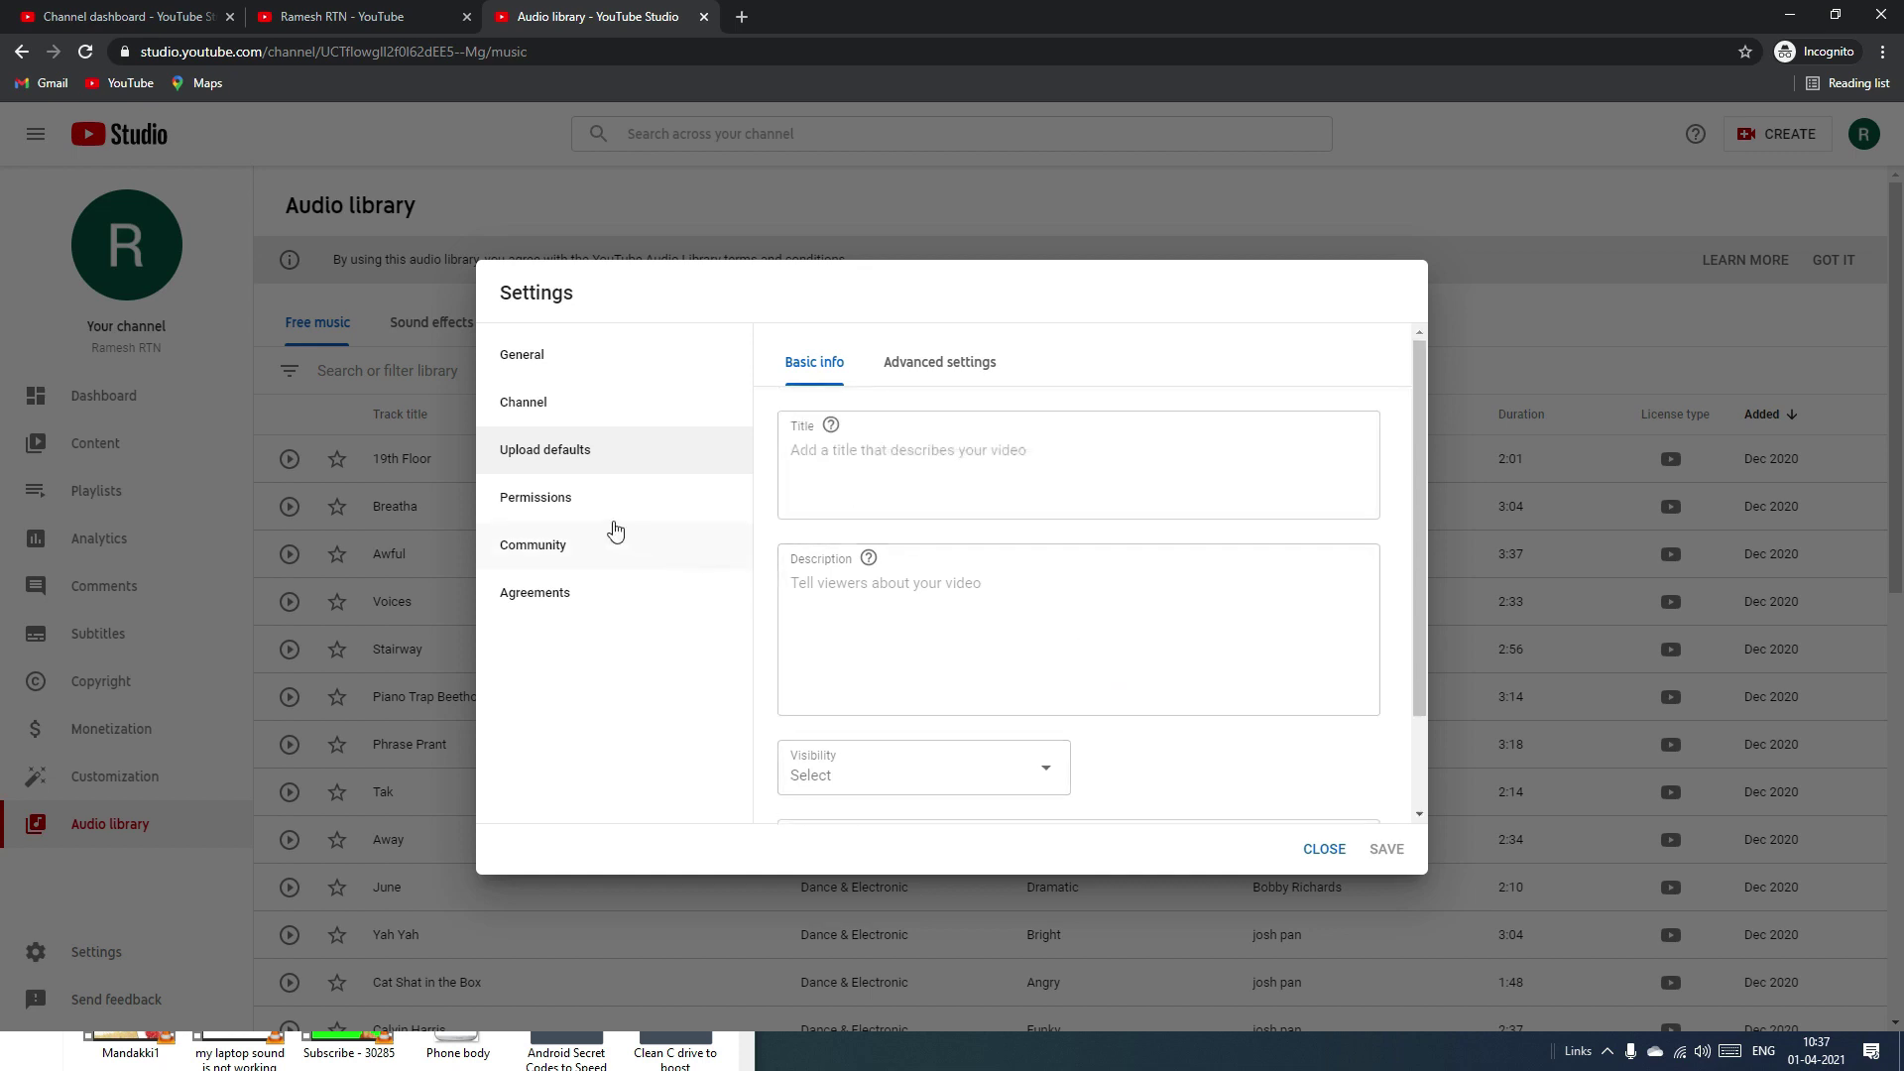
{"action": "left_click", "coordinate": [592, 510]}
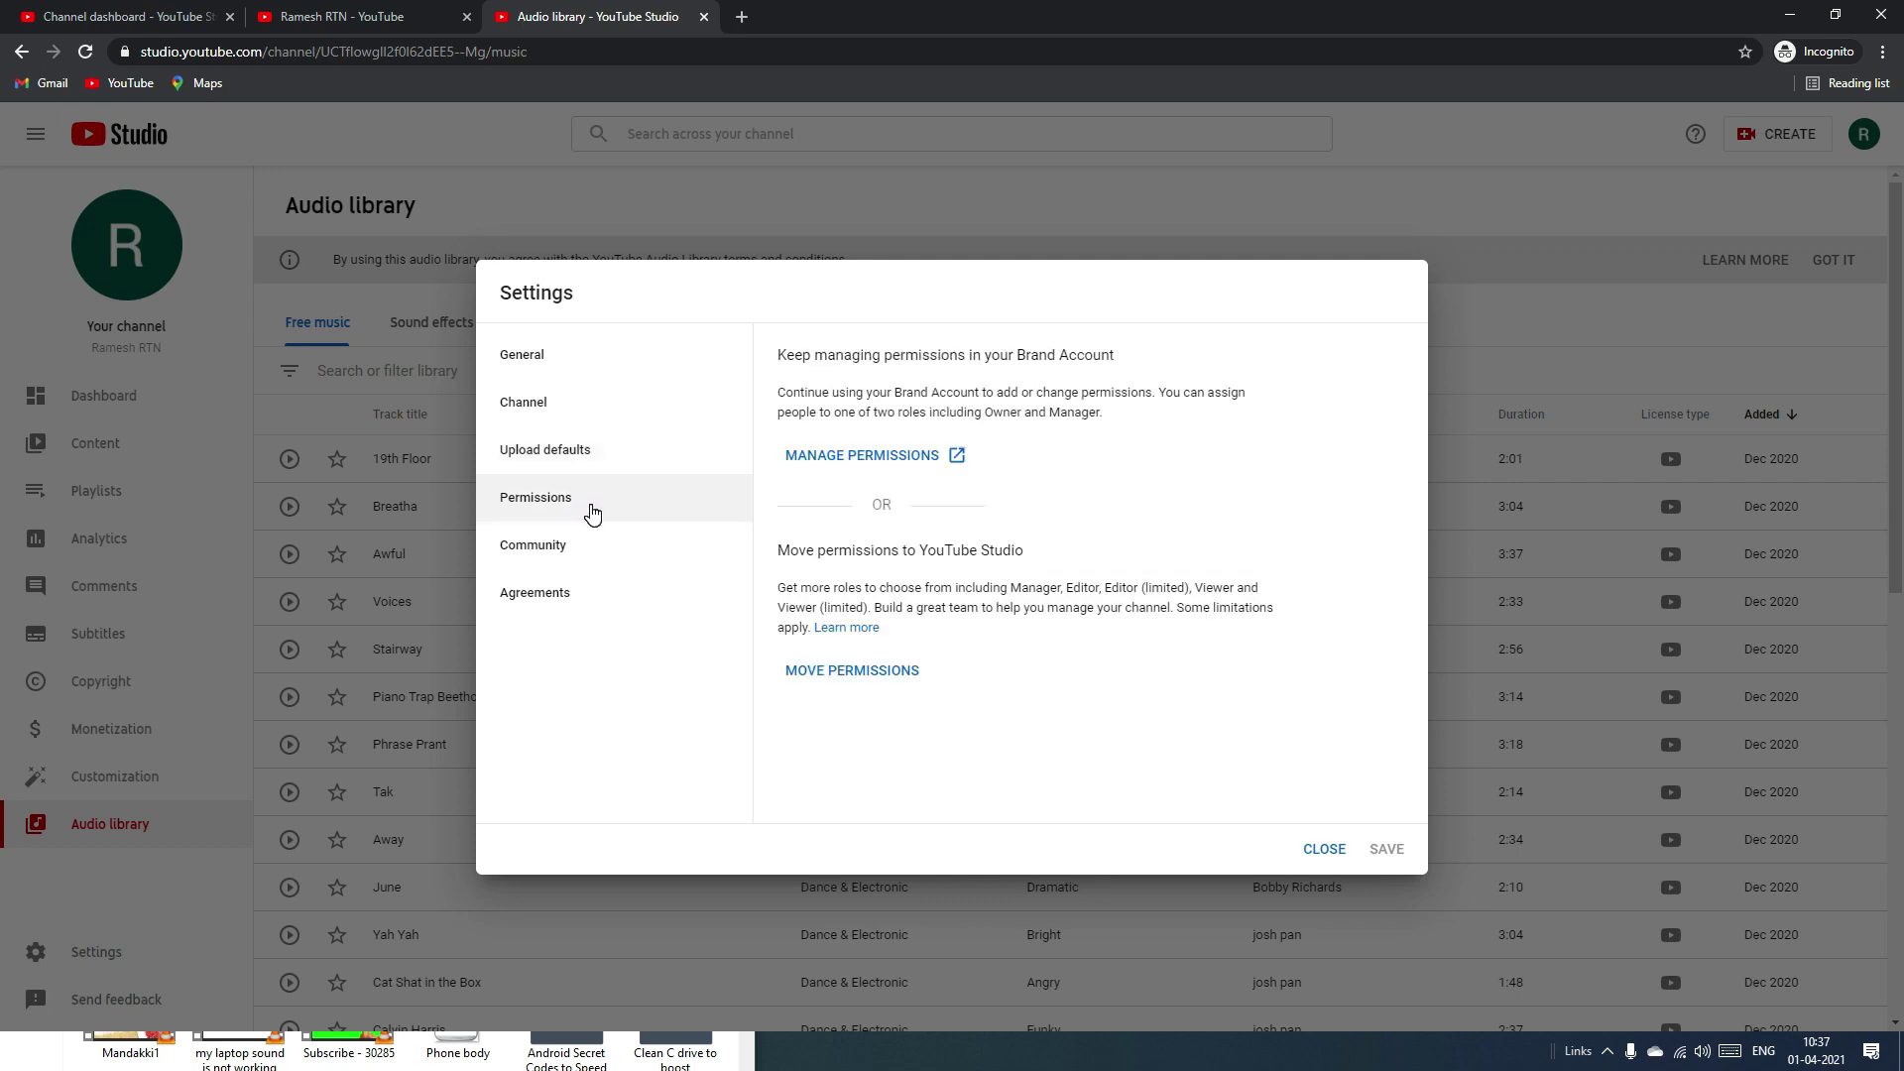